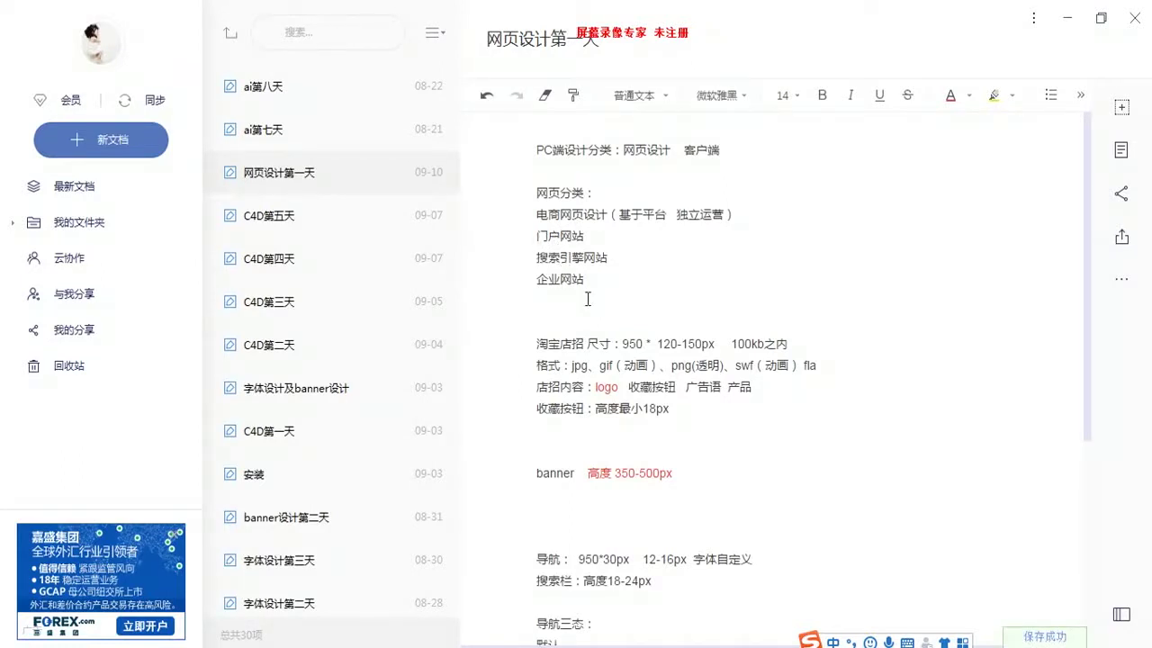
Step: Review the website category list in the first-day web design notes
left_click_drag(608, 280, 526, 280)
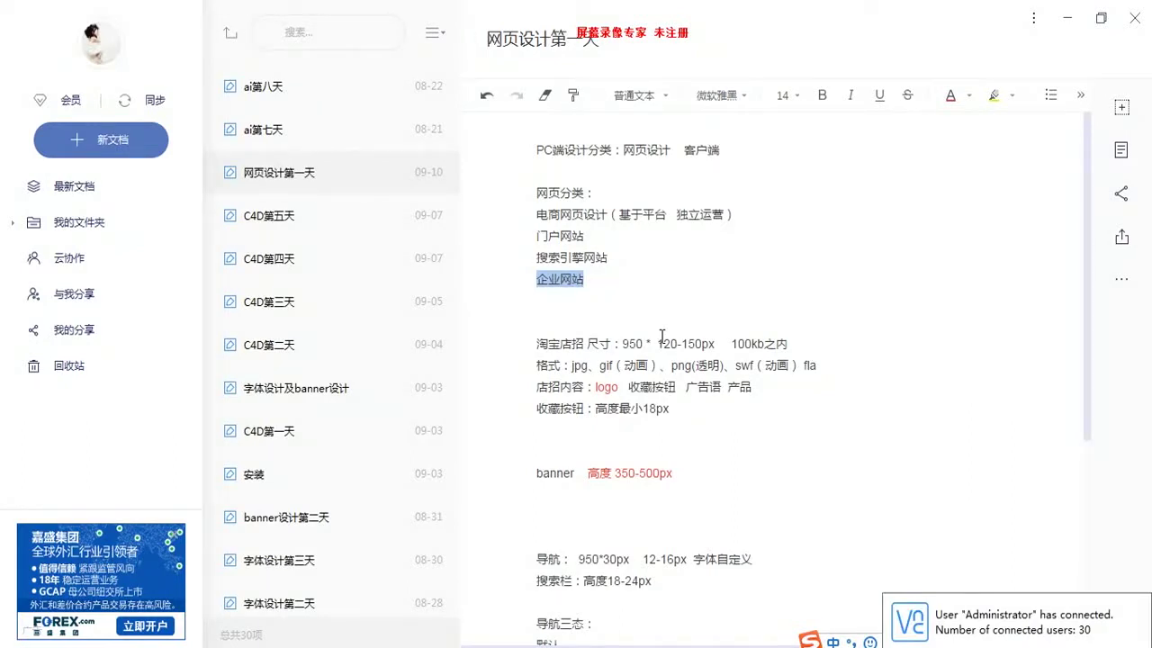
left_click_drag(610, 283, 564, 268)
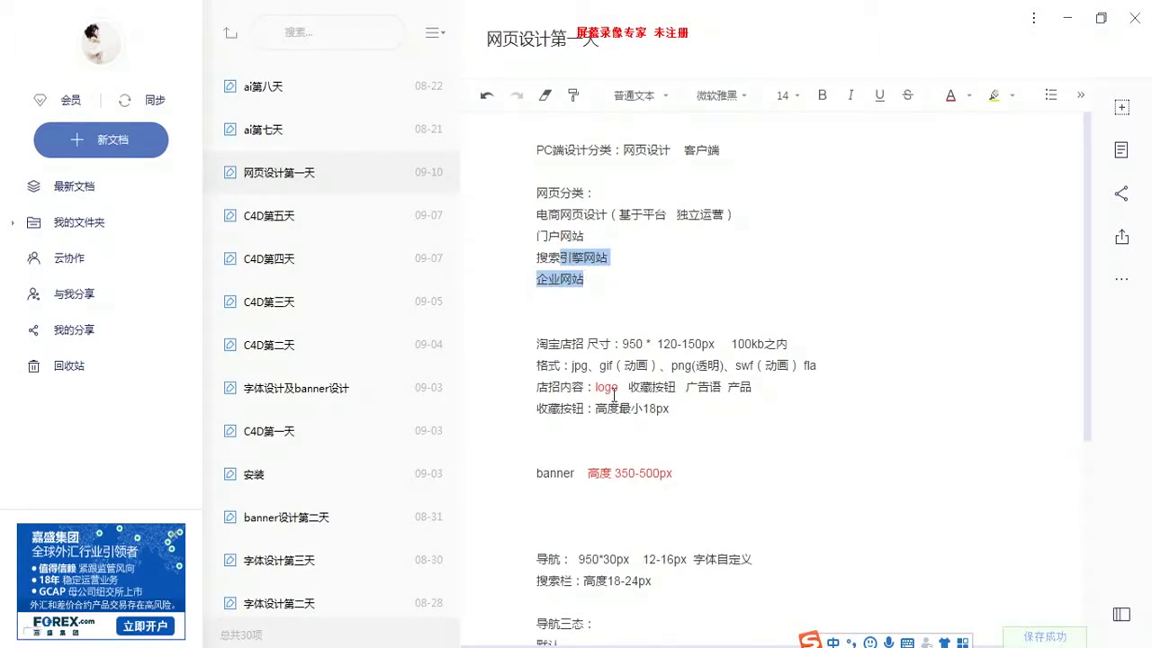
scroll(615, 397, "down", 5)
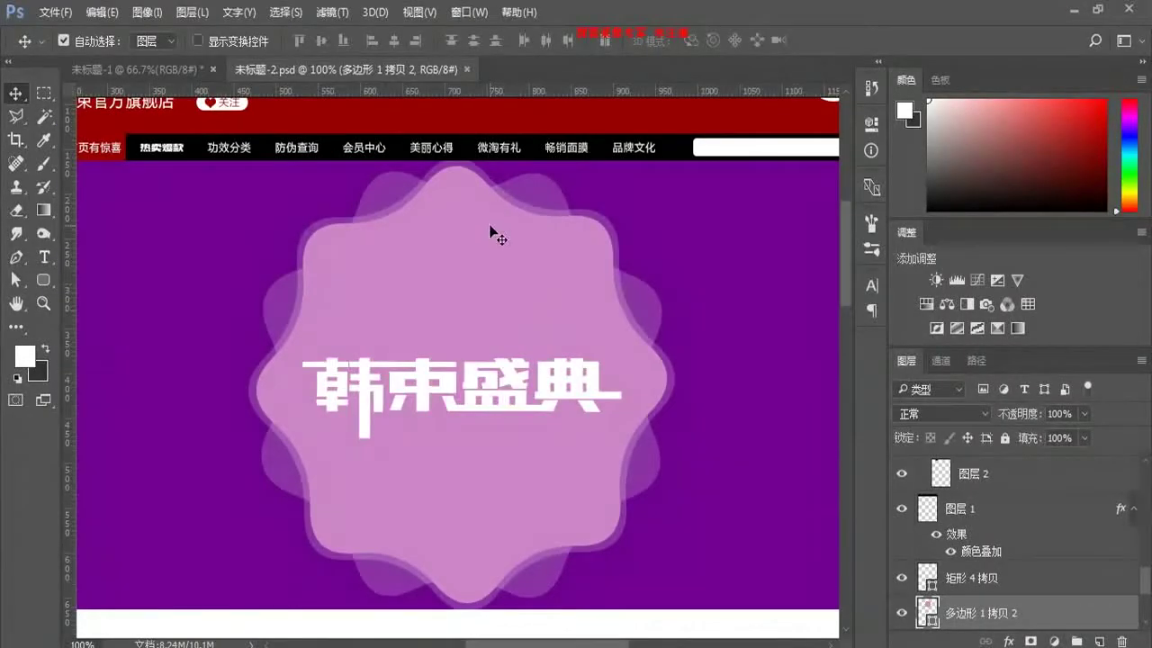
Step: Switch to Photoshop and examine the store header, navigation bar and purple banner in 未标题-2.psd
left_click_drag(498, 236, 627, 369)
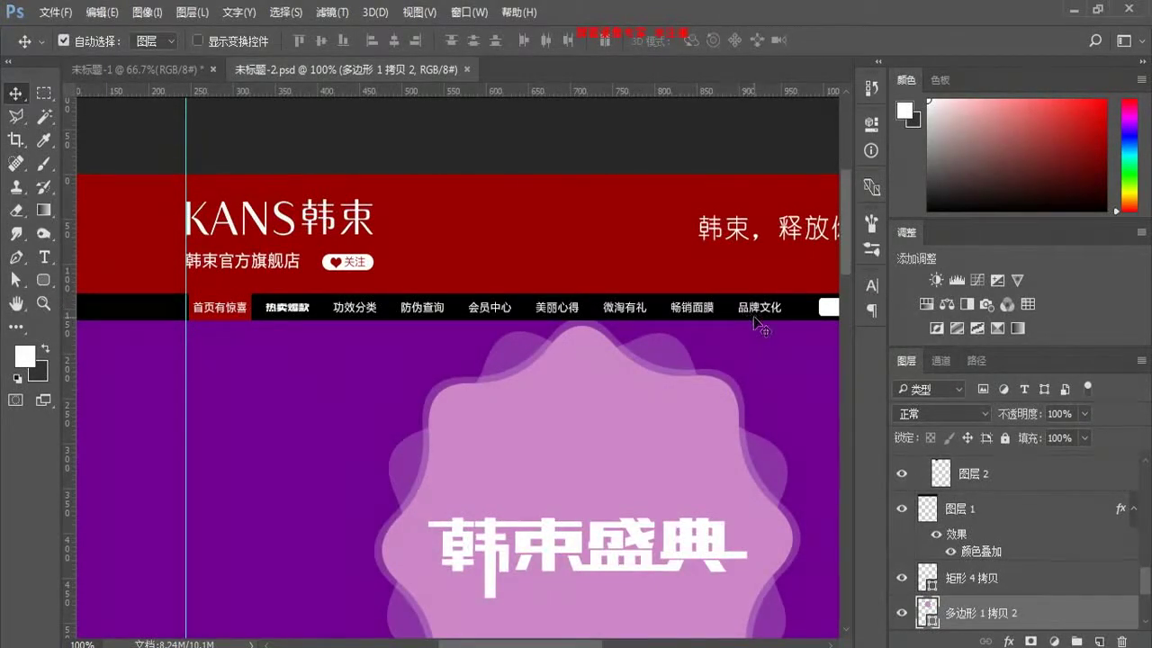
left_click_drag(537, 356, 546, 292)
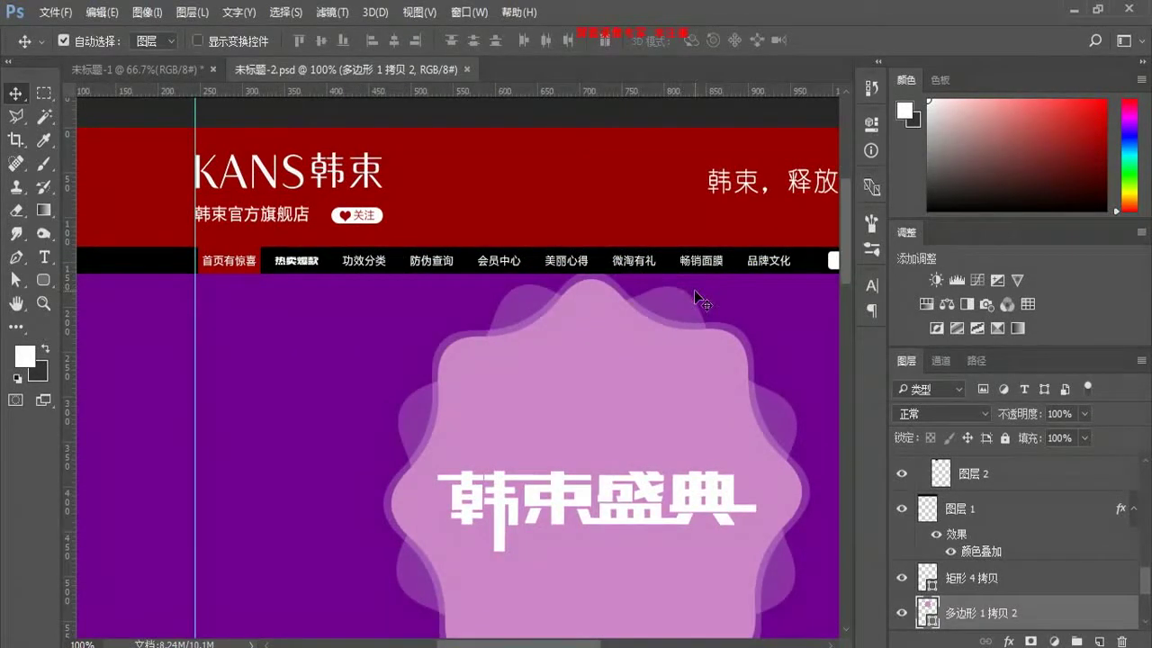
left_click_drag(732, 334, 714, 329)
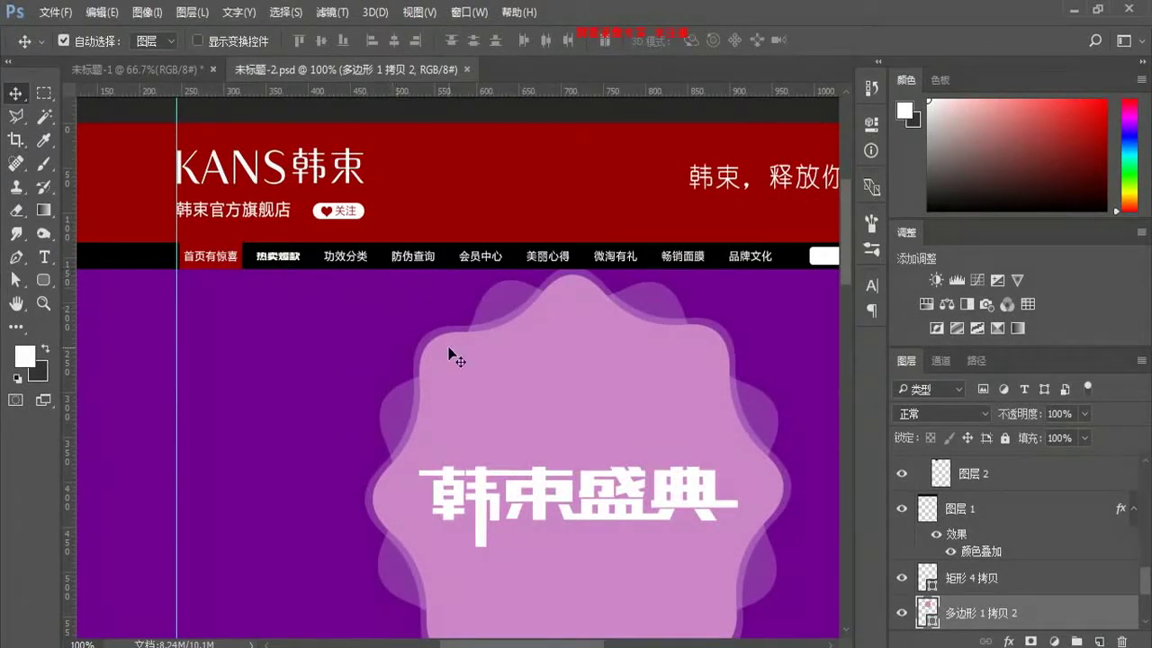
key("ctrl")
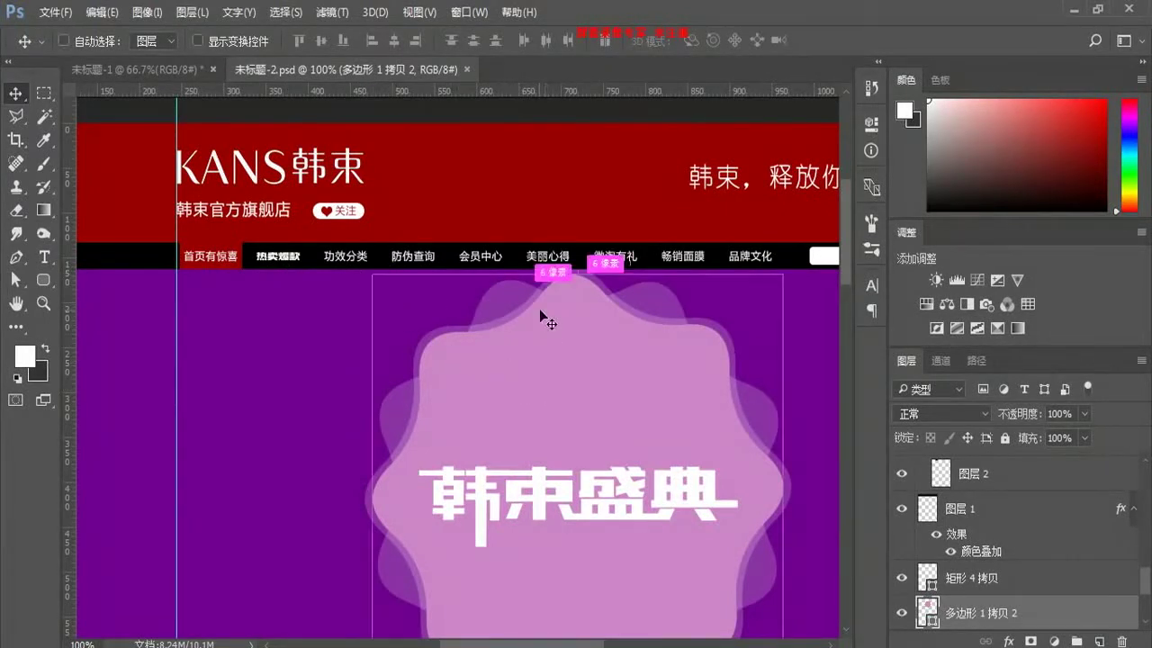
left_click_drag(561, 444, 553, 317)
key("ctrl")
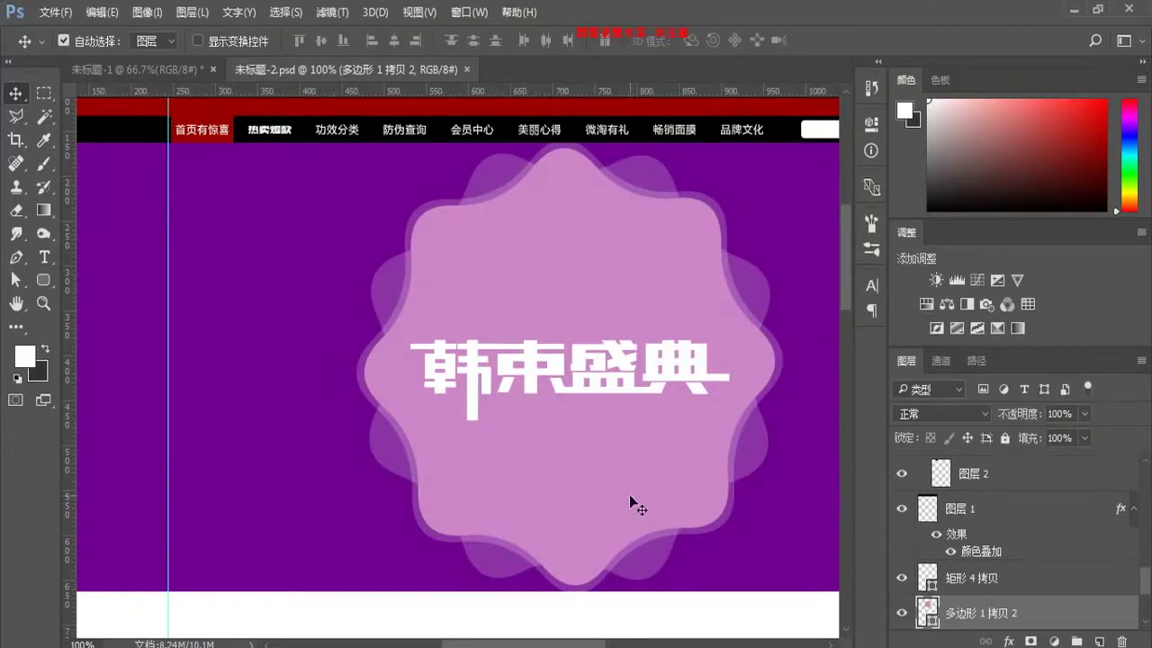
Step: Open the 课程安排 folder on drive D: in a maximized File Explorer window
key("super+e")
double_click(504, 236)
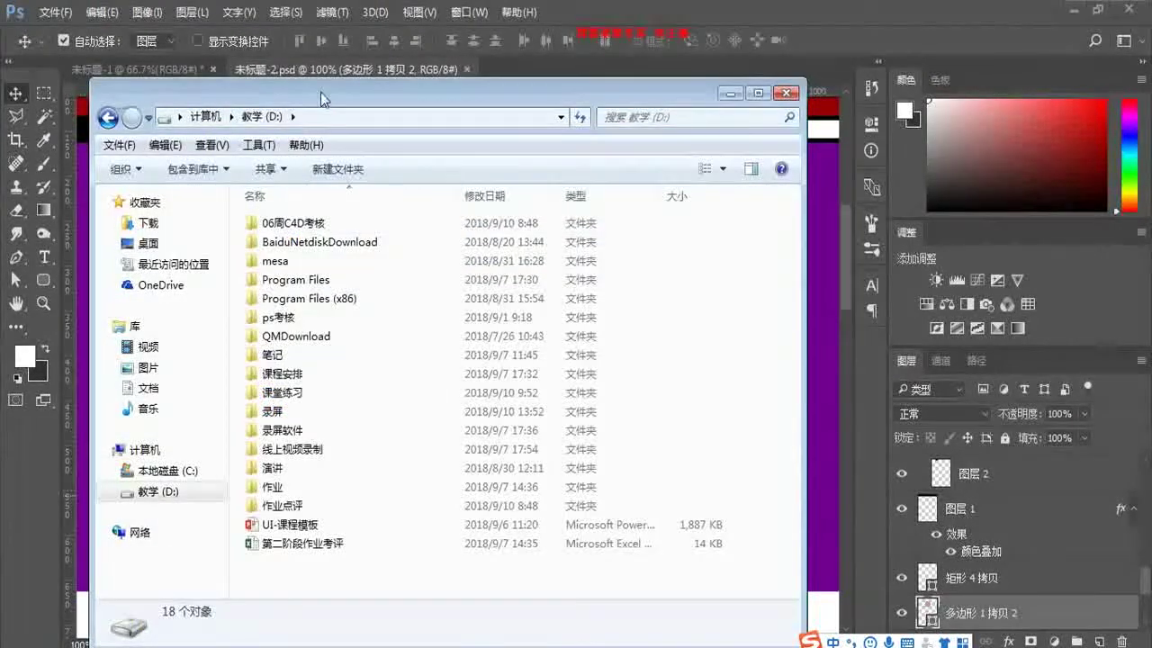
double_click(322, 99)
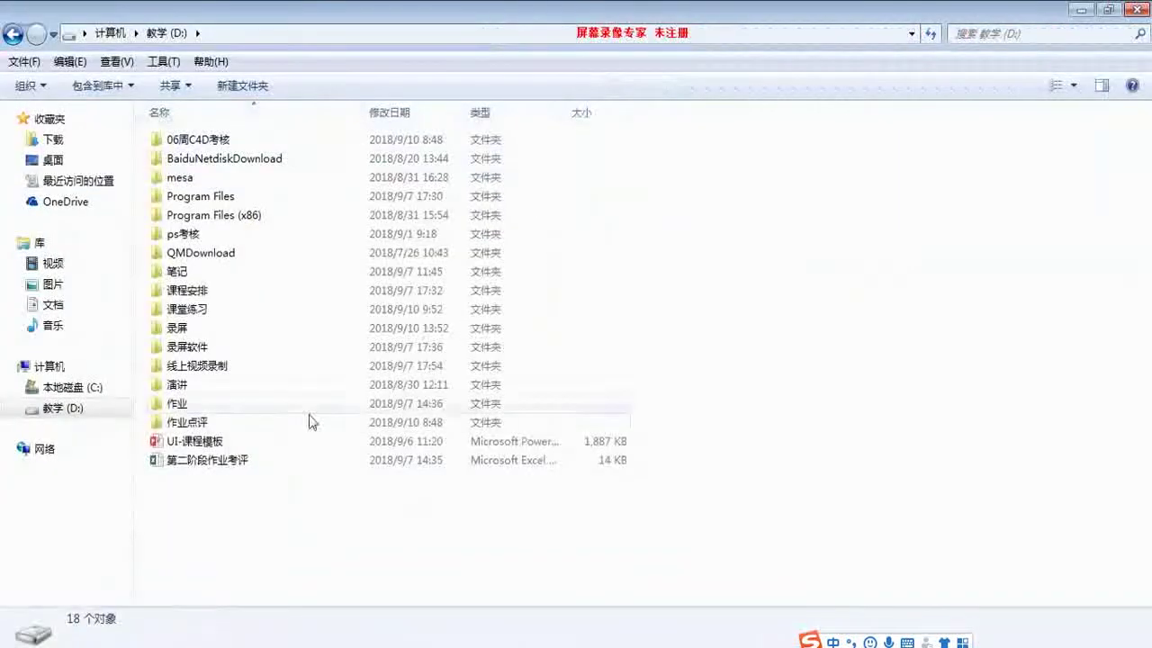
double_click(241, 293)
left_click(309, 513)
left_click(235, 290)
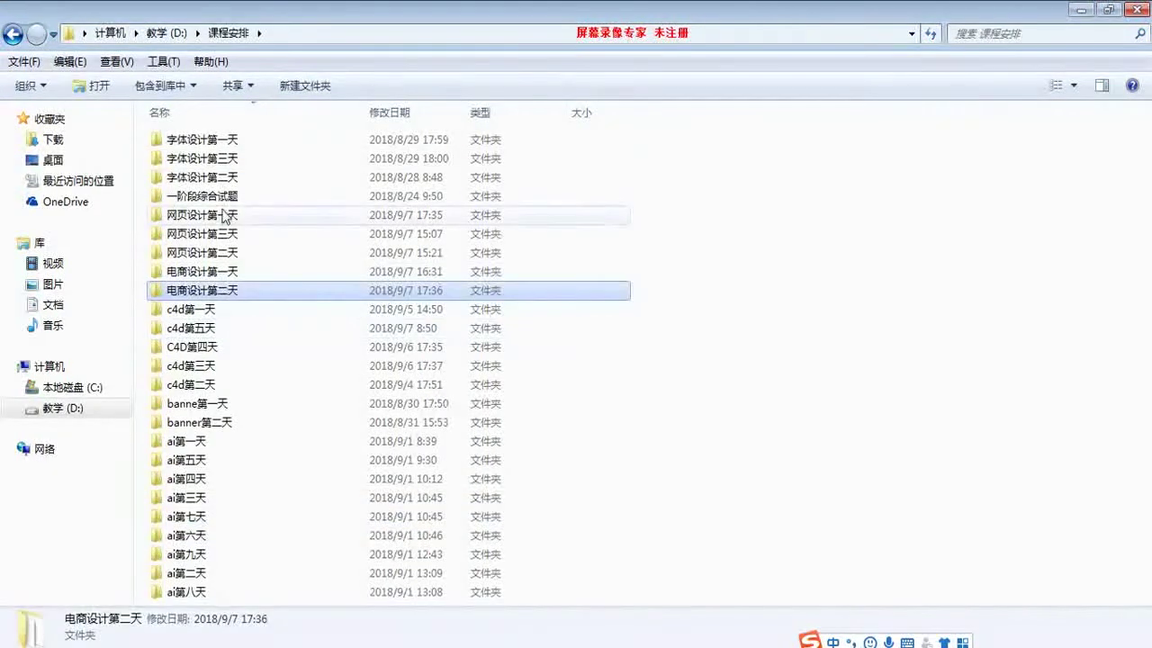
Step: Open the 草图 sketch image from the 电商设计第一天 folder and view its banner section
left_click(221, 274)
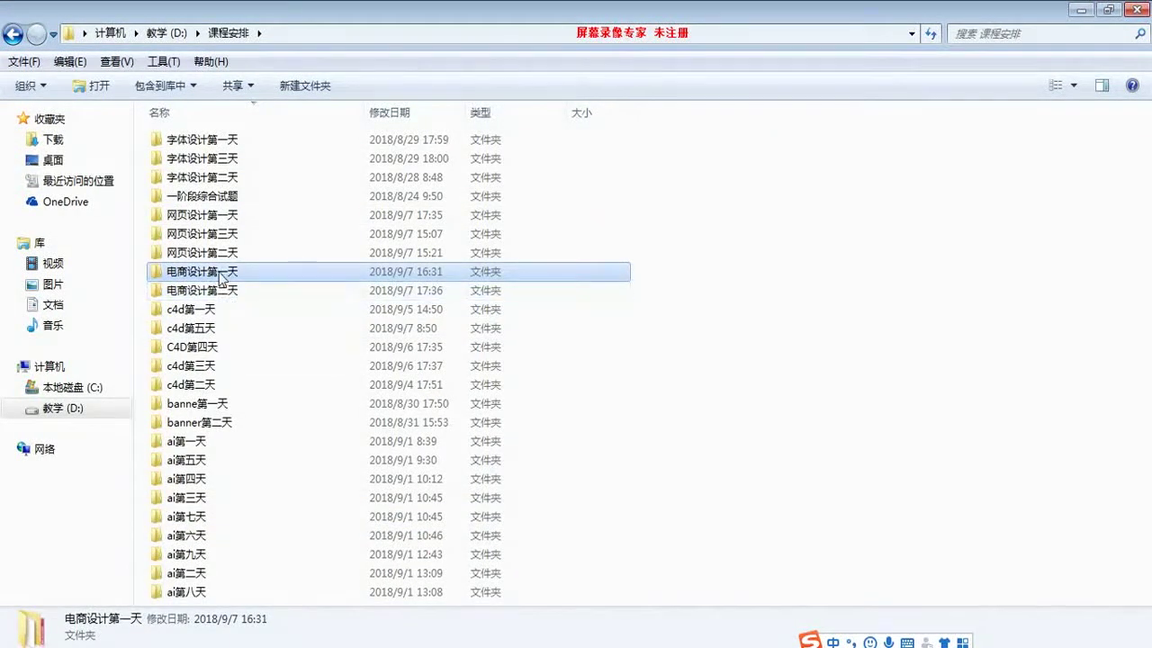
double_click(221, 274)
double_click(294, 175)
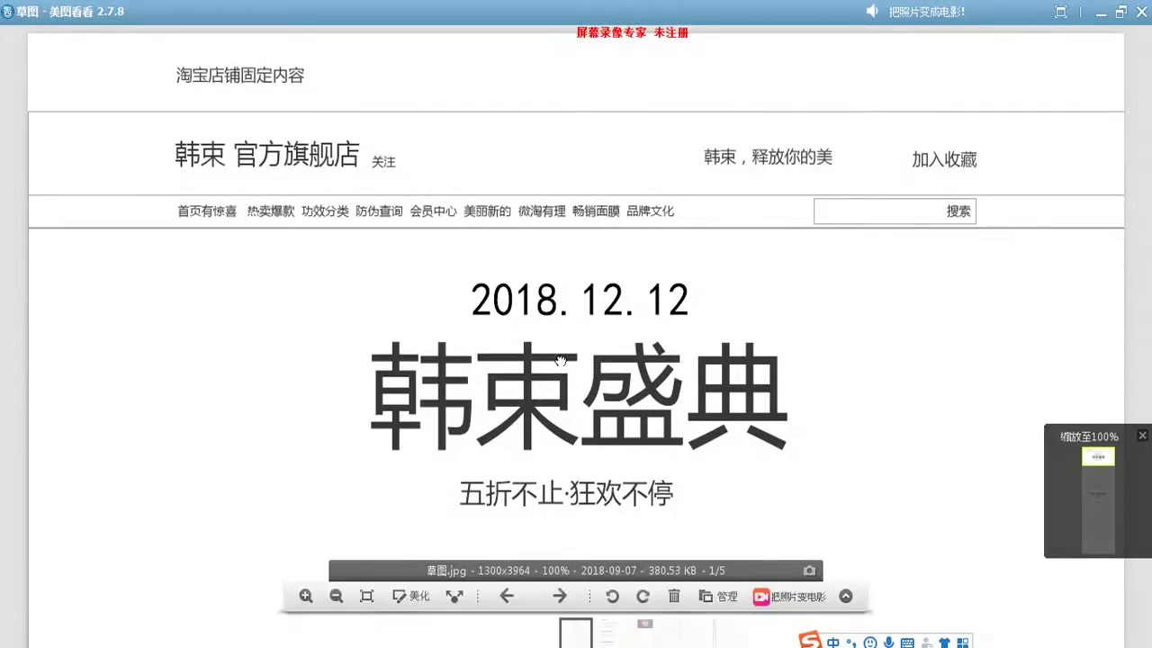
scroll(560, 361, "down", 2)
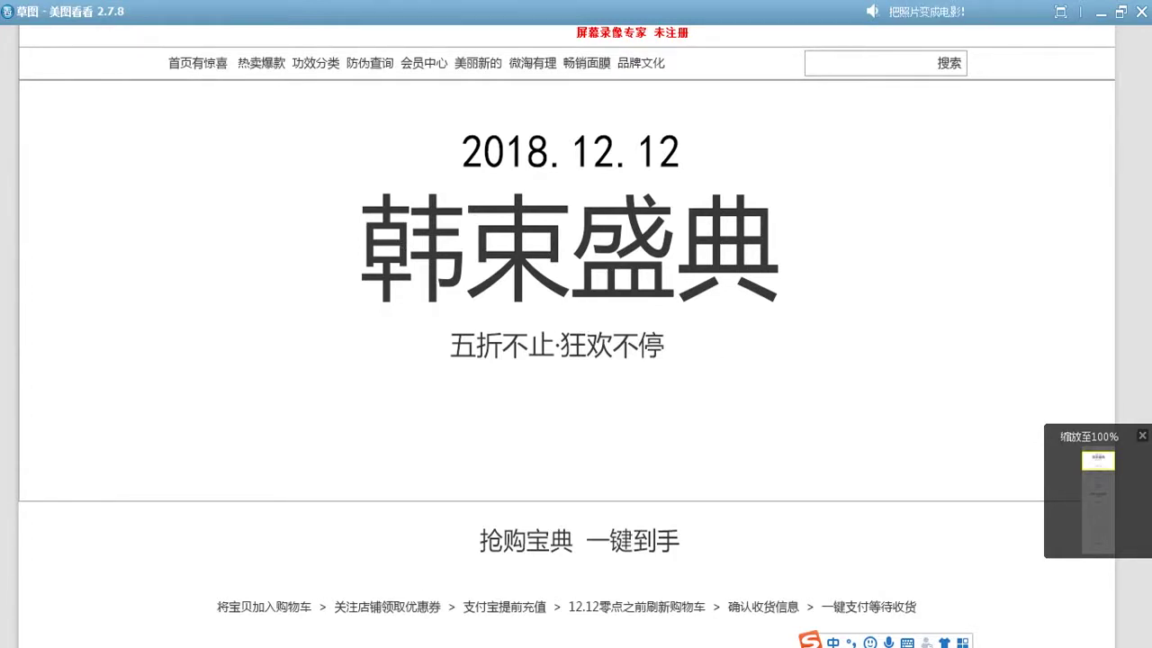
Step: Switch back to Photoshop and inspect the 韩束盛典 lettering's stroke edges up close, especially the character 束
key("alt+Tab")
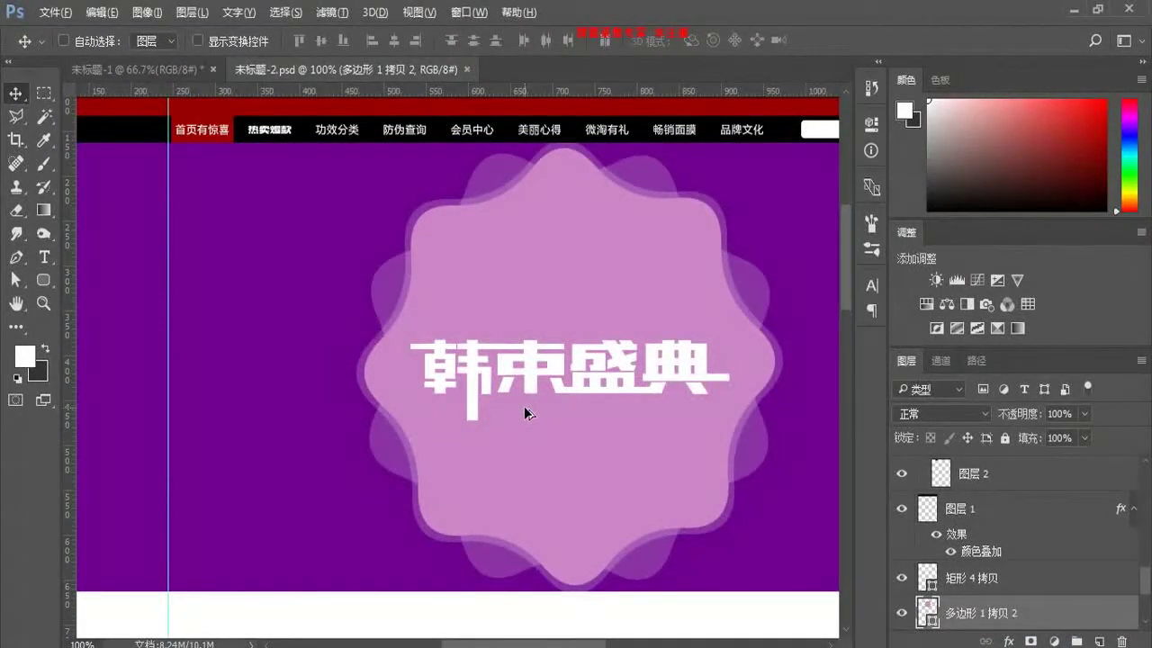
key("ctrl+plus")
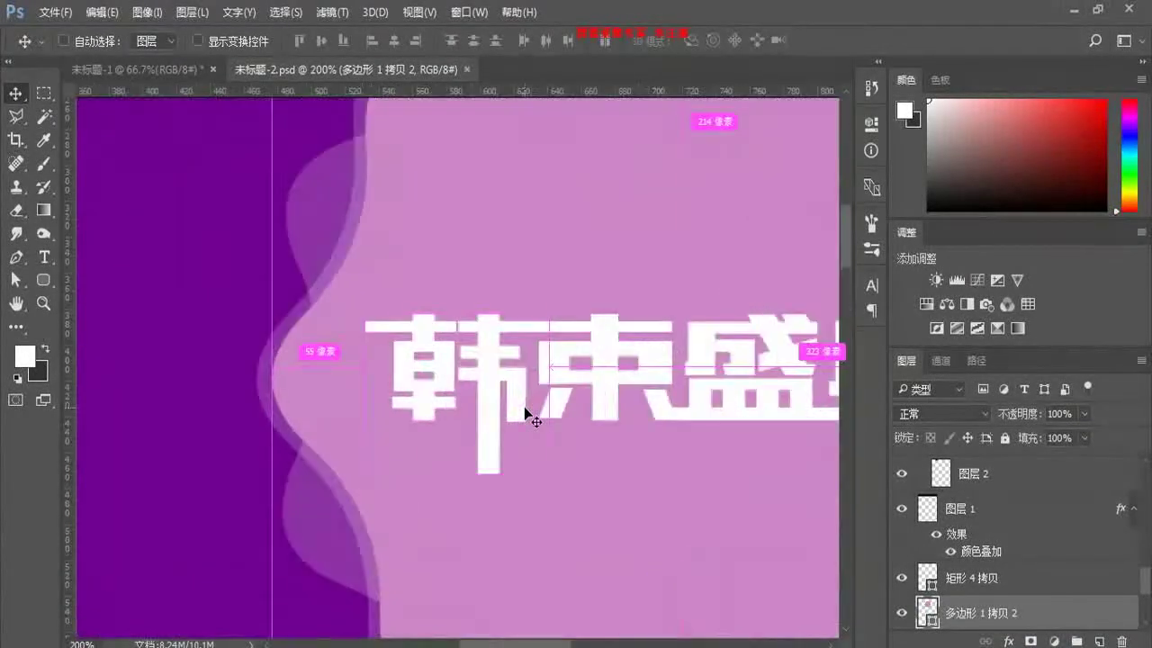
left_click_drag(558, 434, 373, 429)
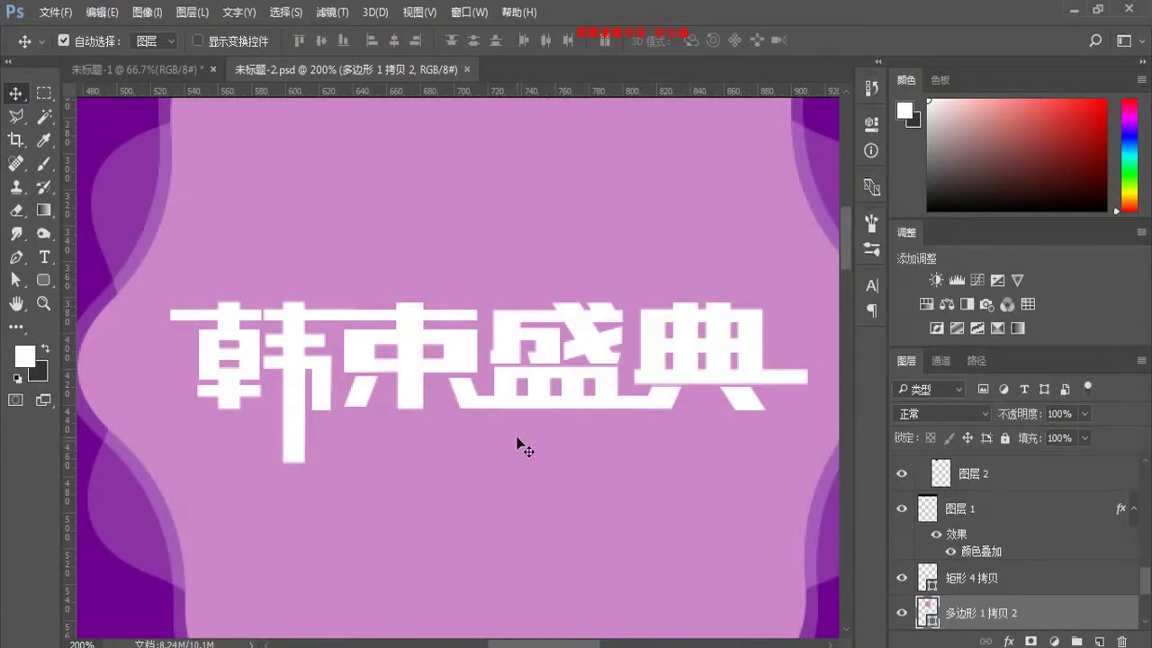
scroll(490, 459, "up", 1)
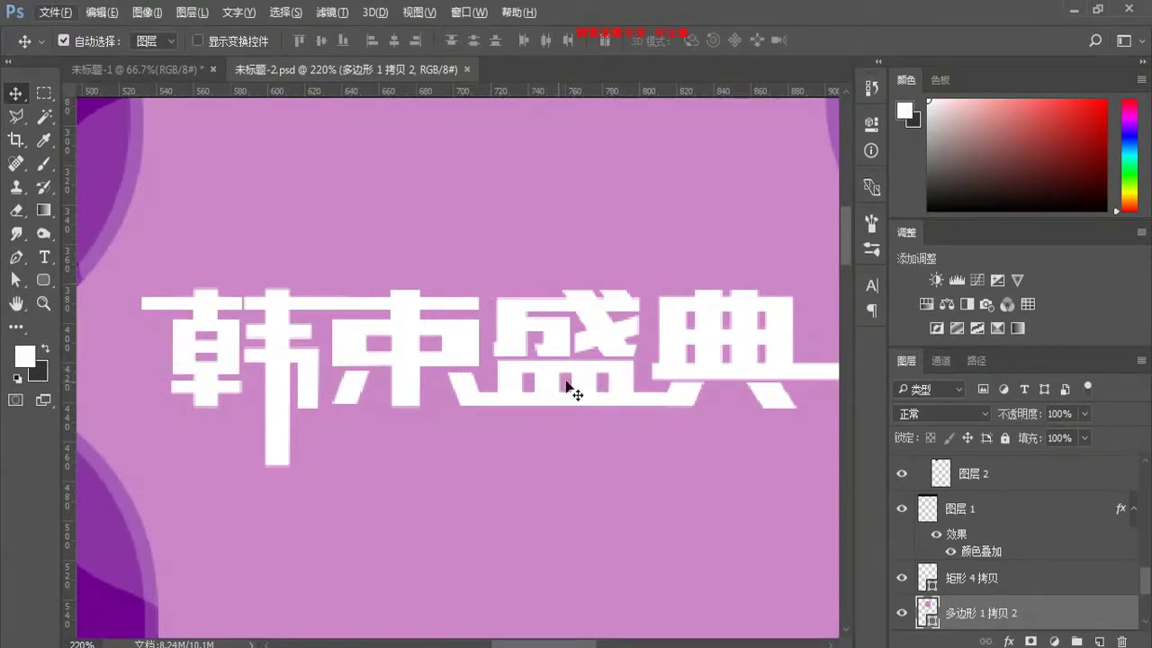
scroll(571, 410, "up", 1)
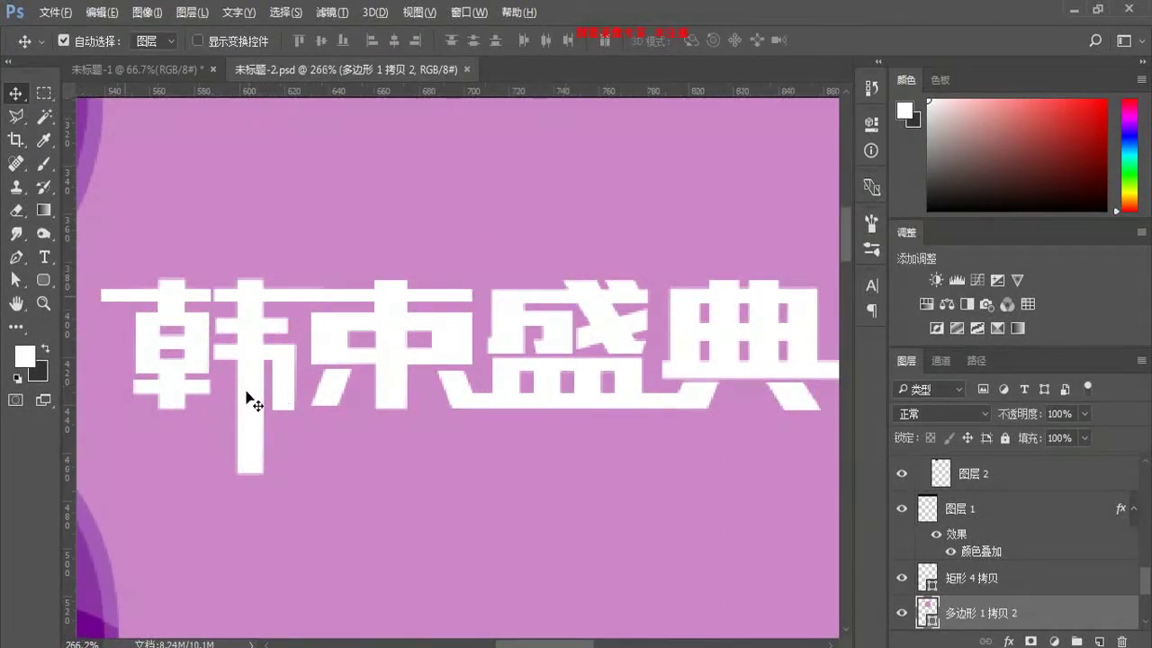
scroll(249, 399, "up", 3)
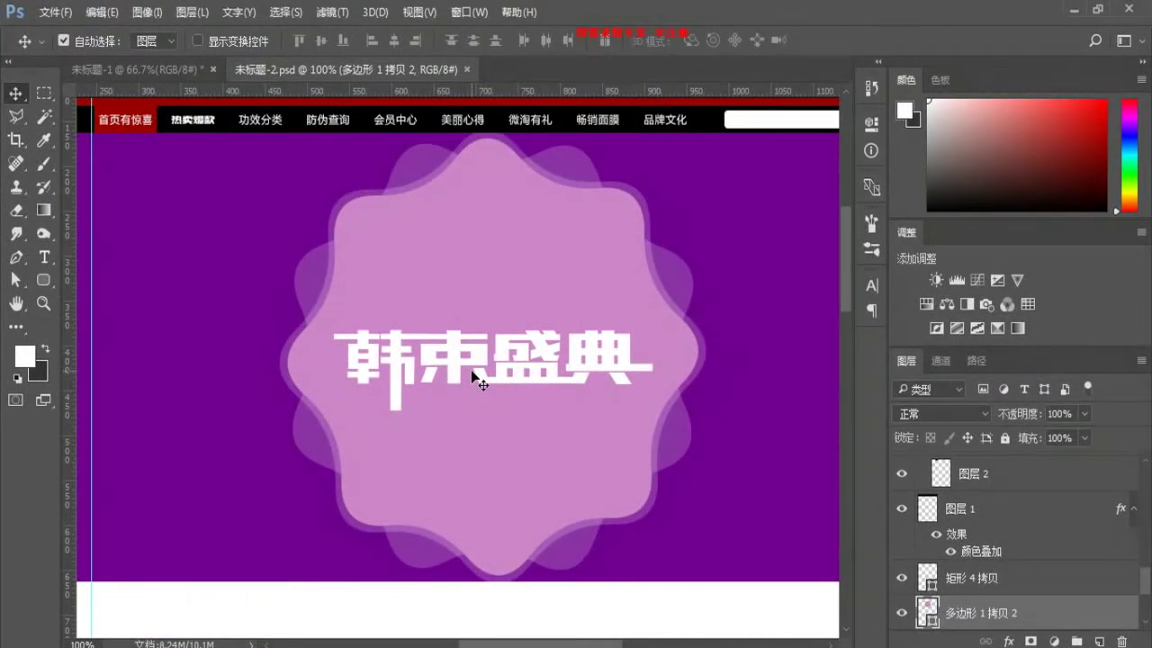
scroll(503, 400, "up", 10)
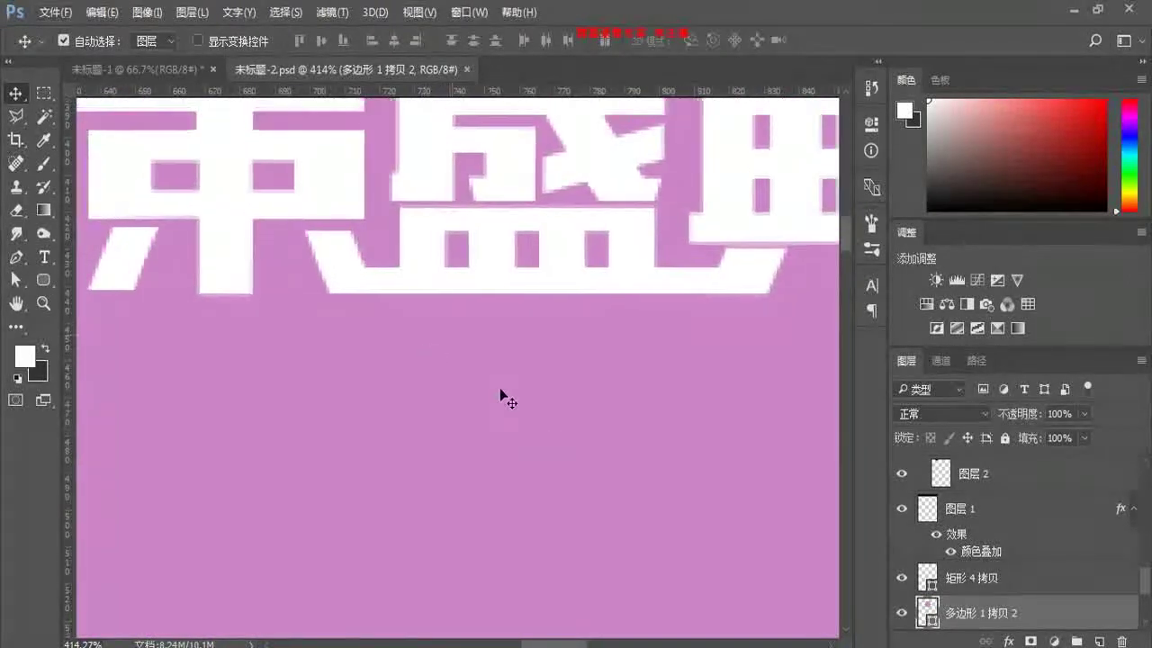
left_click_drag(501, 391, 577, 502)
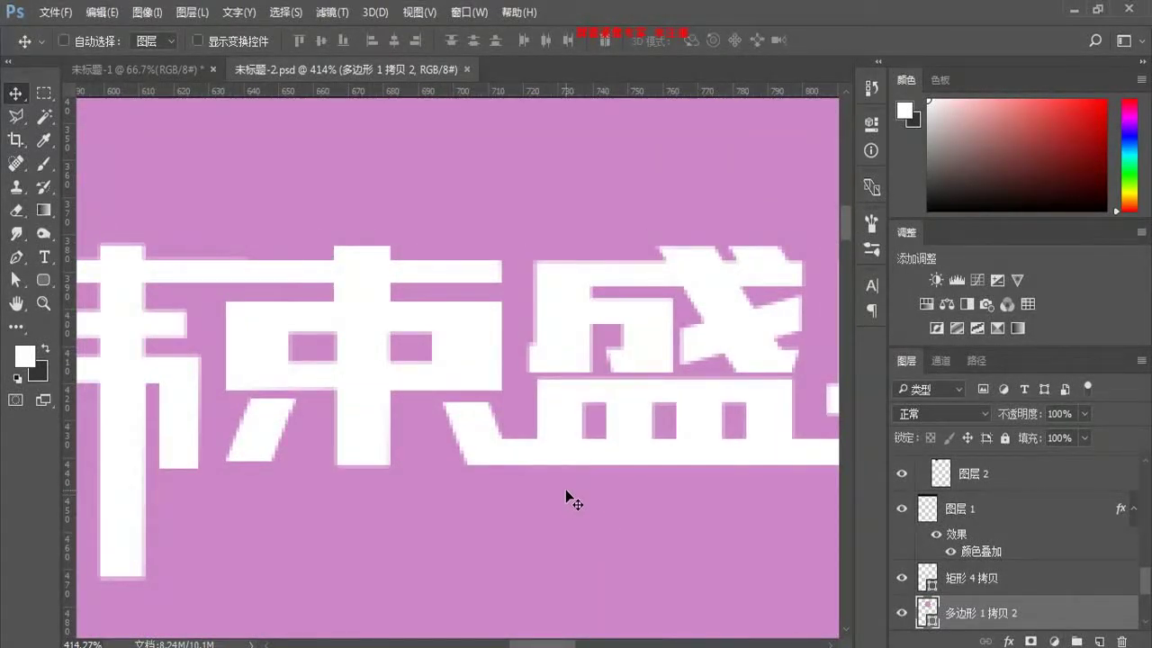
key("ctrl+plus")
key("ctrl+plus")
key("ctrl+plus")
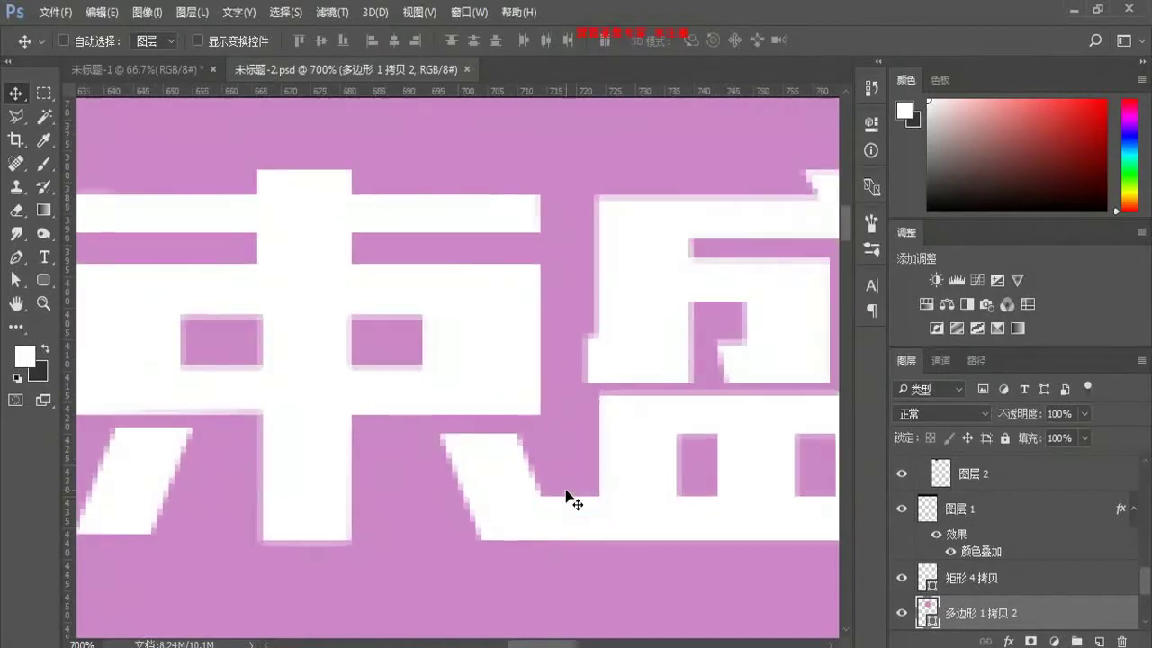
left_click_drag(496, 354, 695, 403)
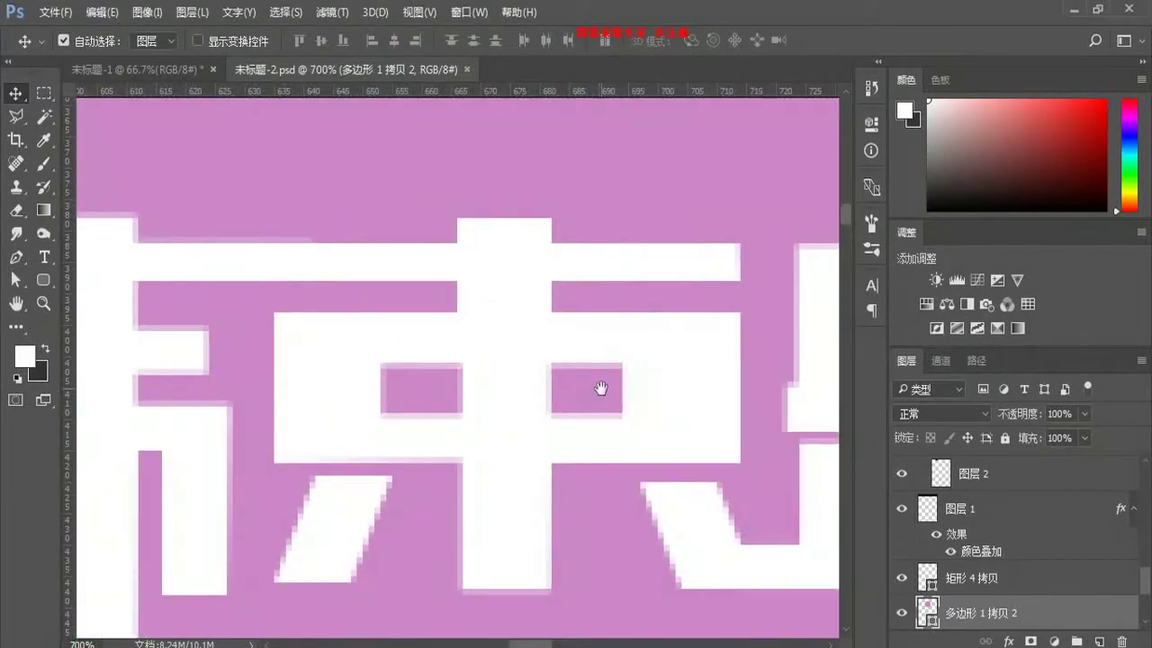
Step: Select the 矩形 4 拷贝 shape layer through the upper stroke of the character 束
left_click(607, 279)
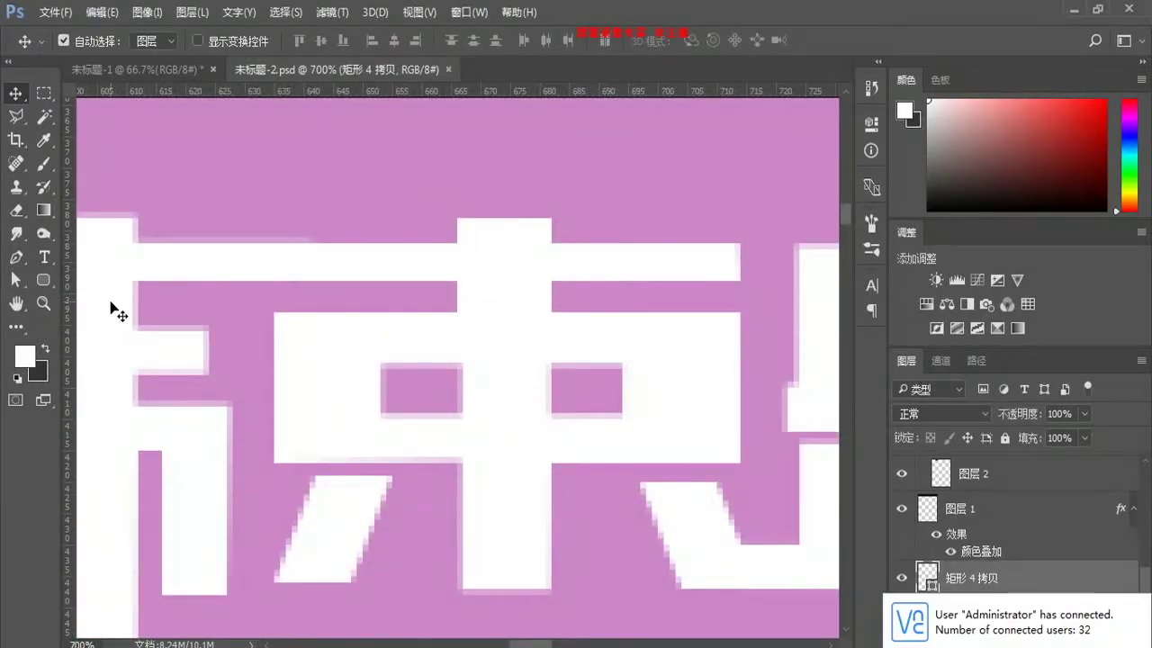
left_click(17, 284)
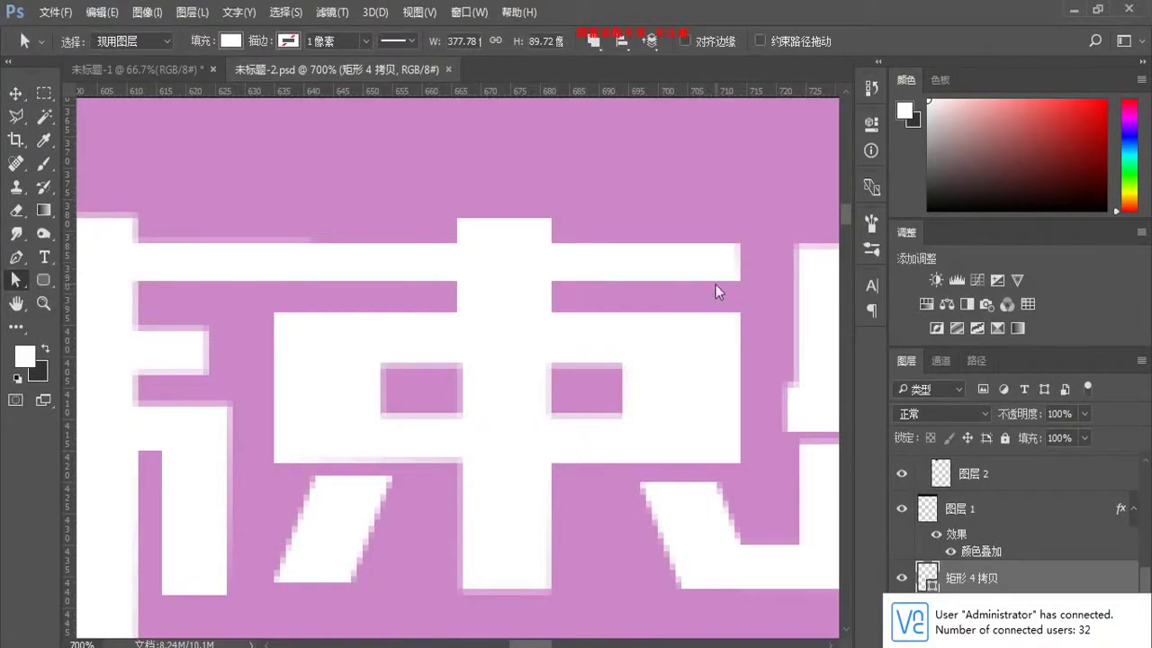
key("v")
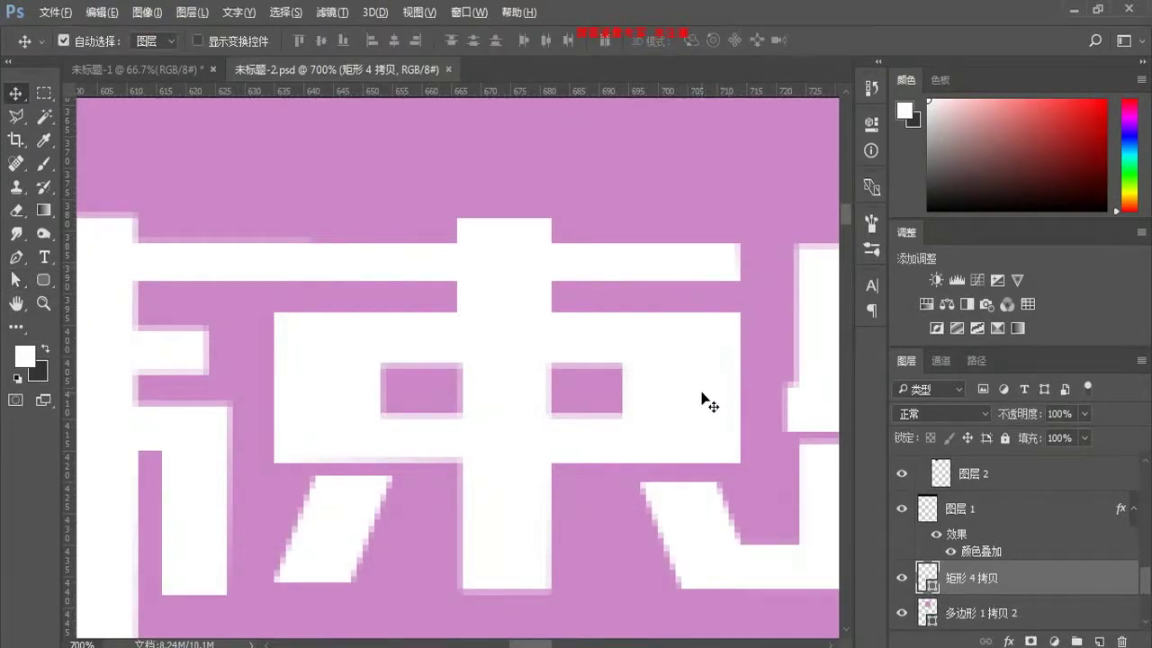
scroll(701, 398, "up", 3)
left_click_drag(462, 426, 651, 411)
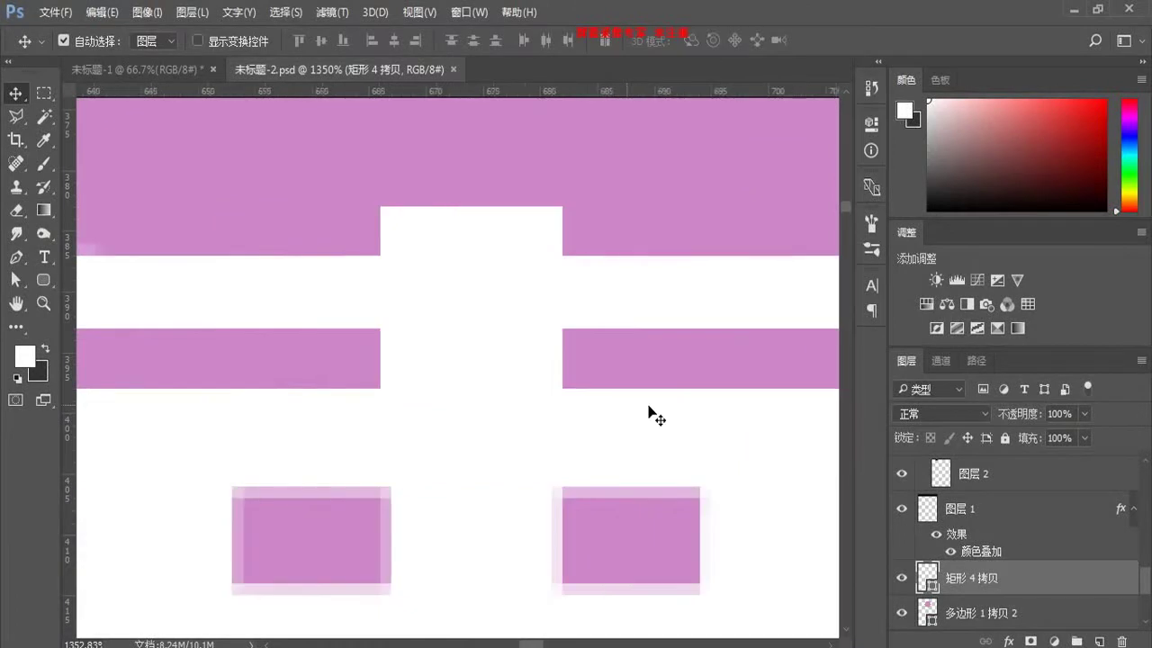
Step: Try moving the selected lettering shape and undo the move
left_click_drag(511, 361, 569, 306)
key("ctrl+z")
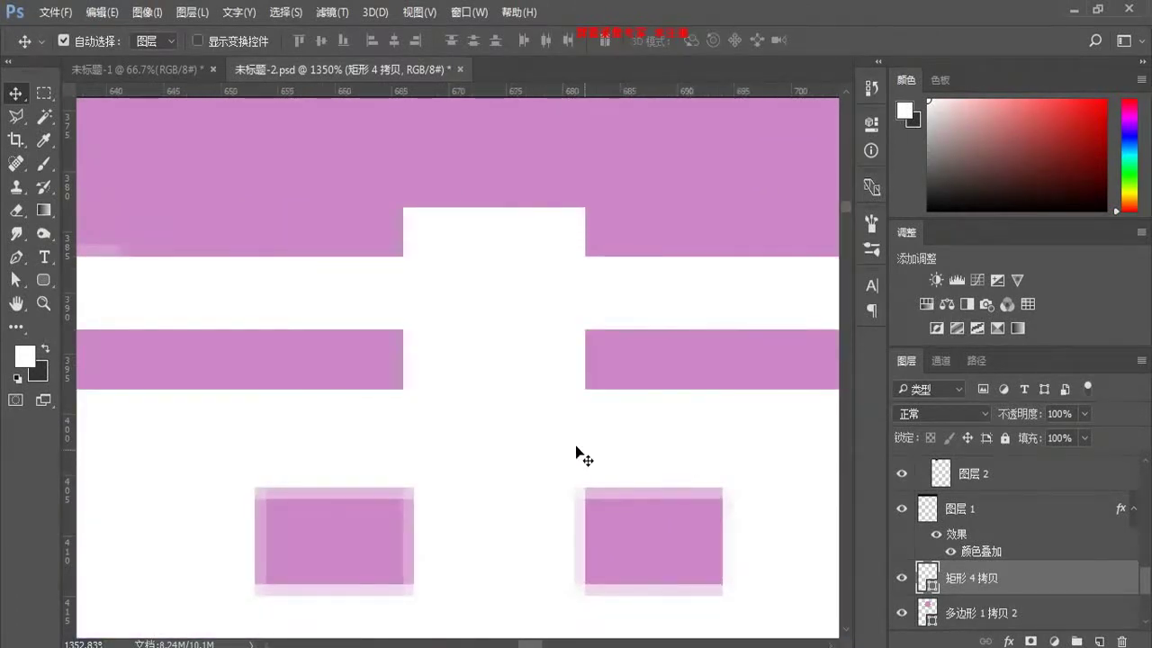
Step: Try to reveal the anchor points of the 矩形 4 拷贝 shape around 束 with the Direct Selection tool
left_click(14, 280)
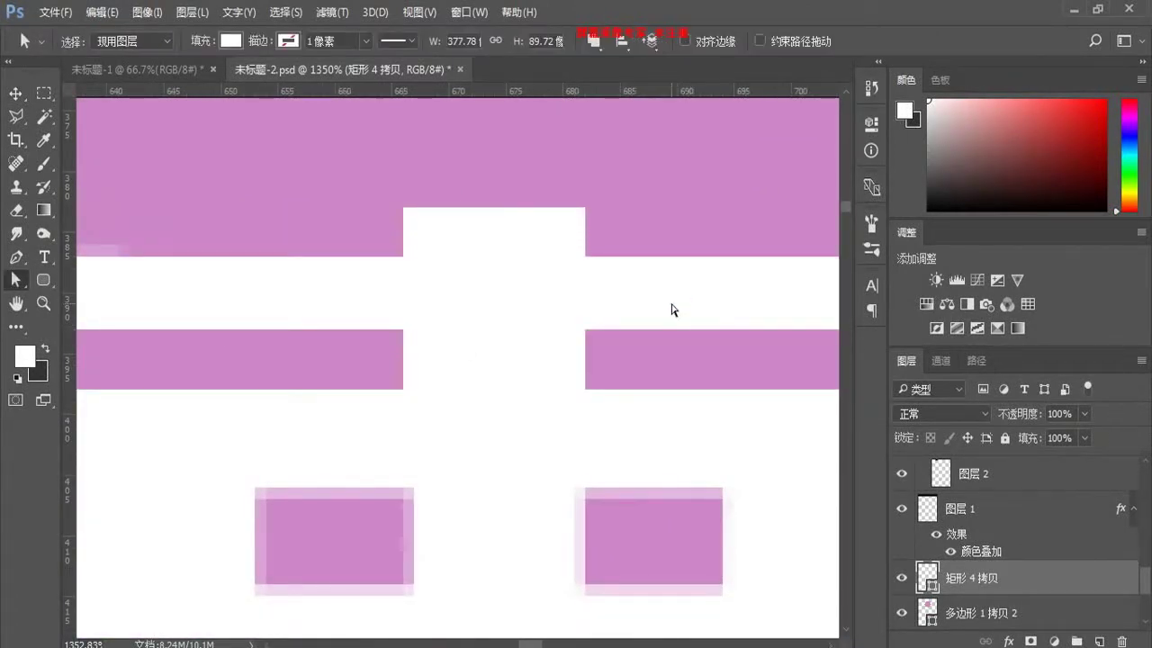
left_click_drag(715, 324, 455, 337)
key("v")
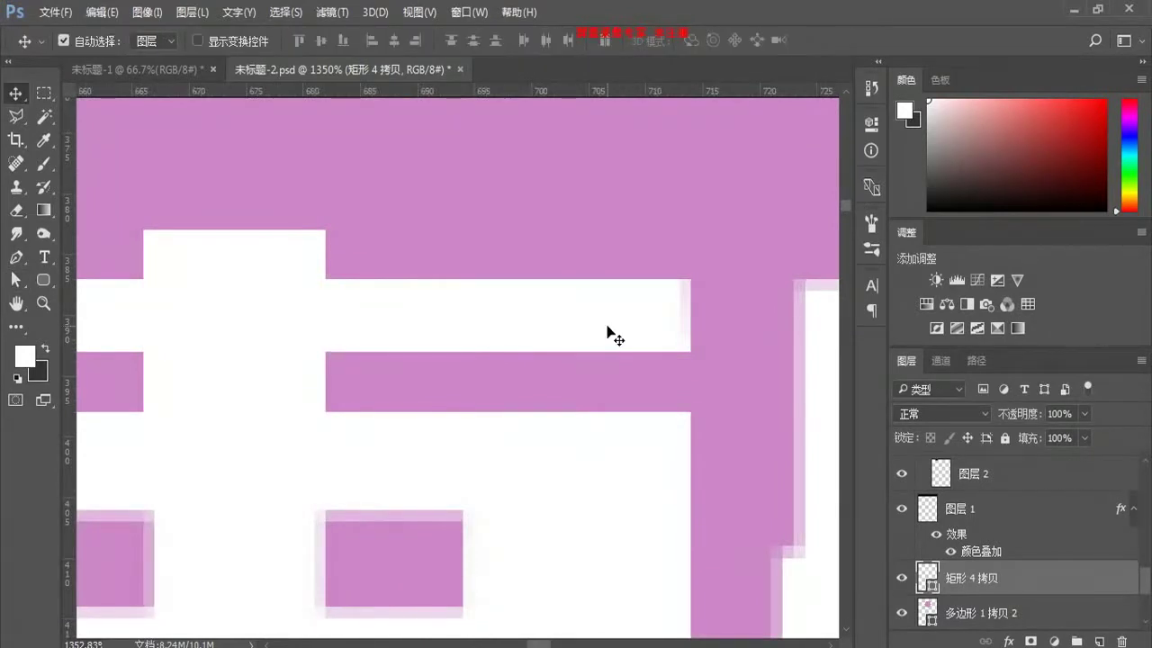
left_click(16, 284)
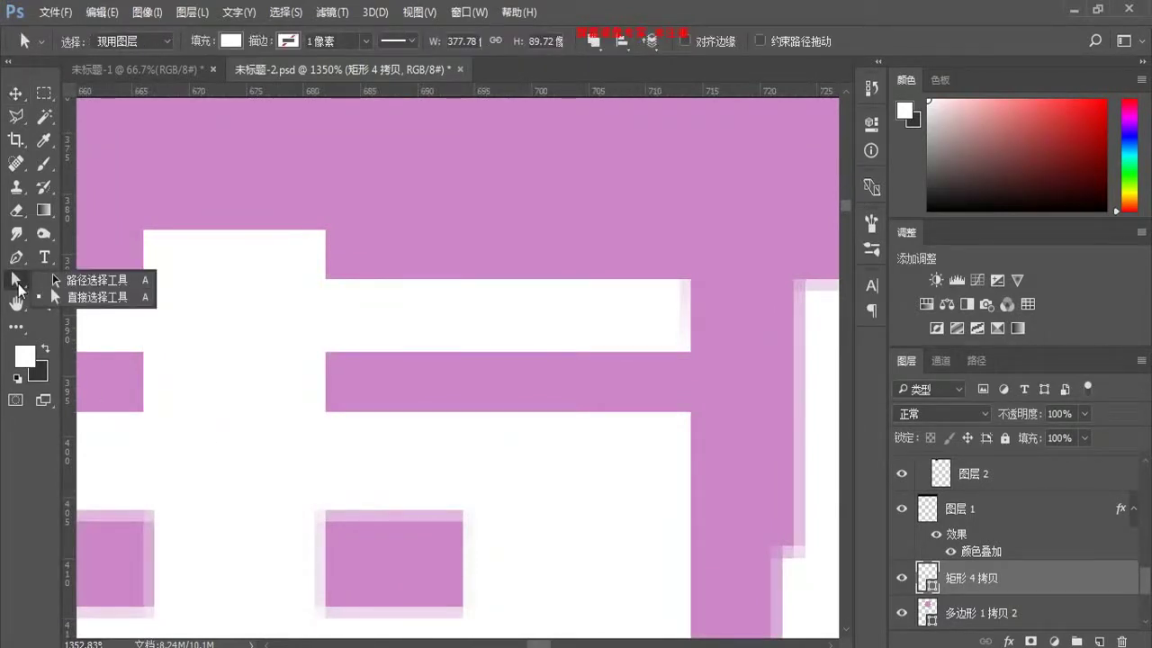
left_click(94, 297)
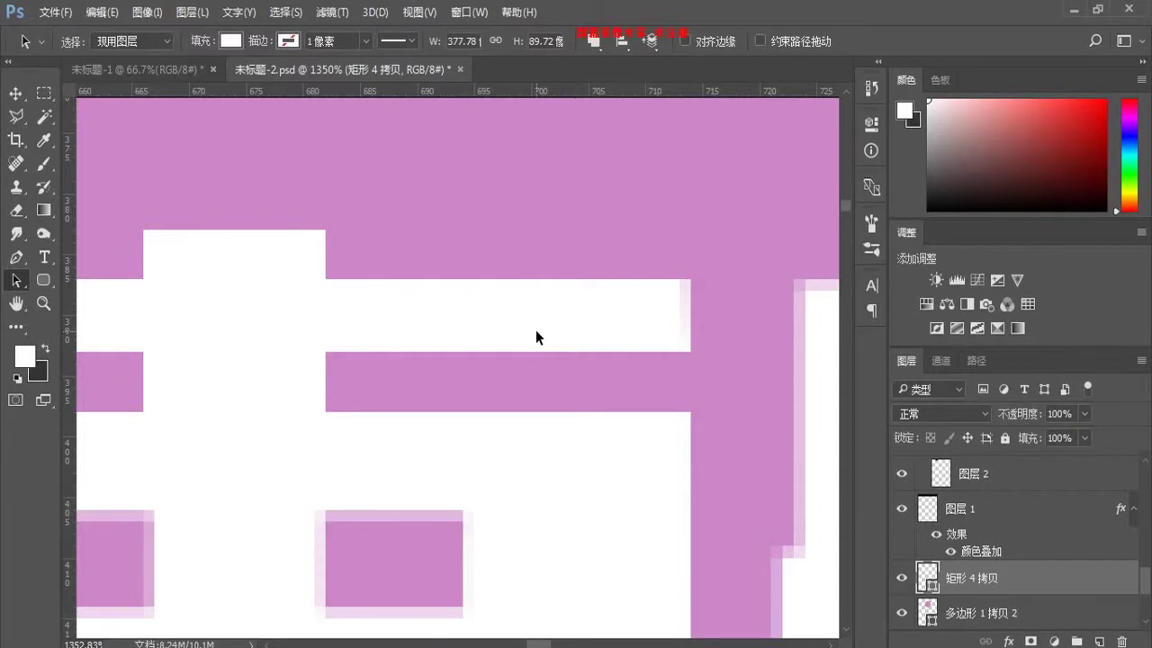
key("v")
left_click_drag(593, 334, 637, 324)
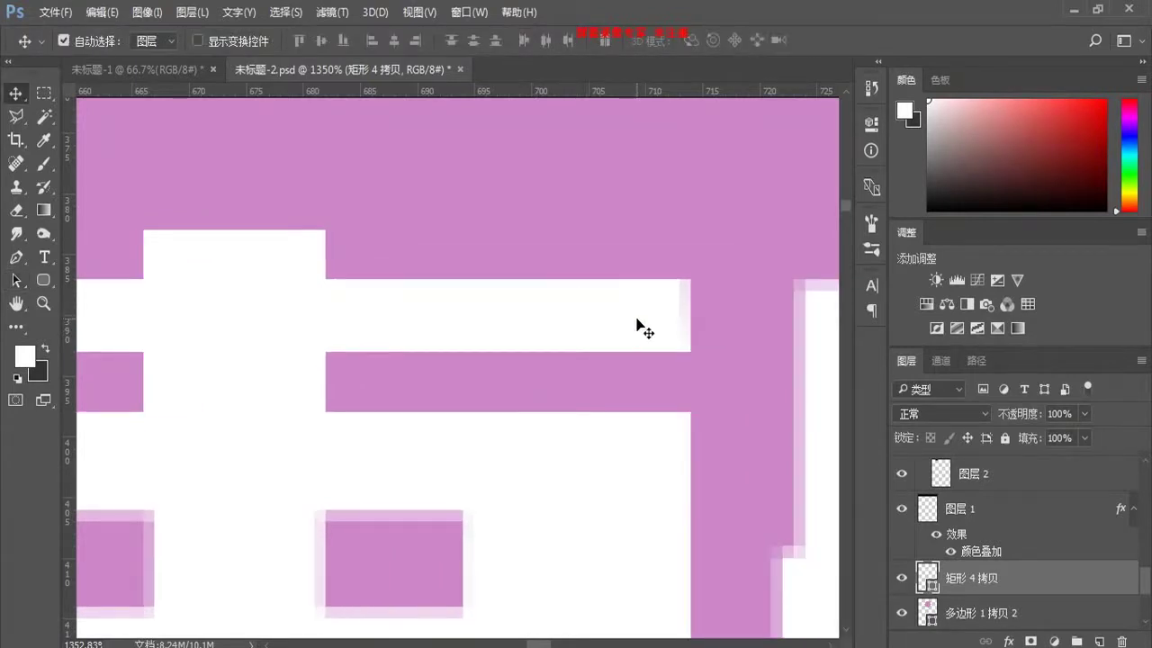
key("a")
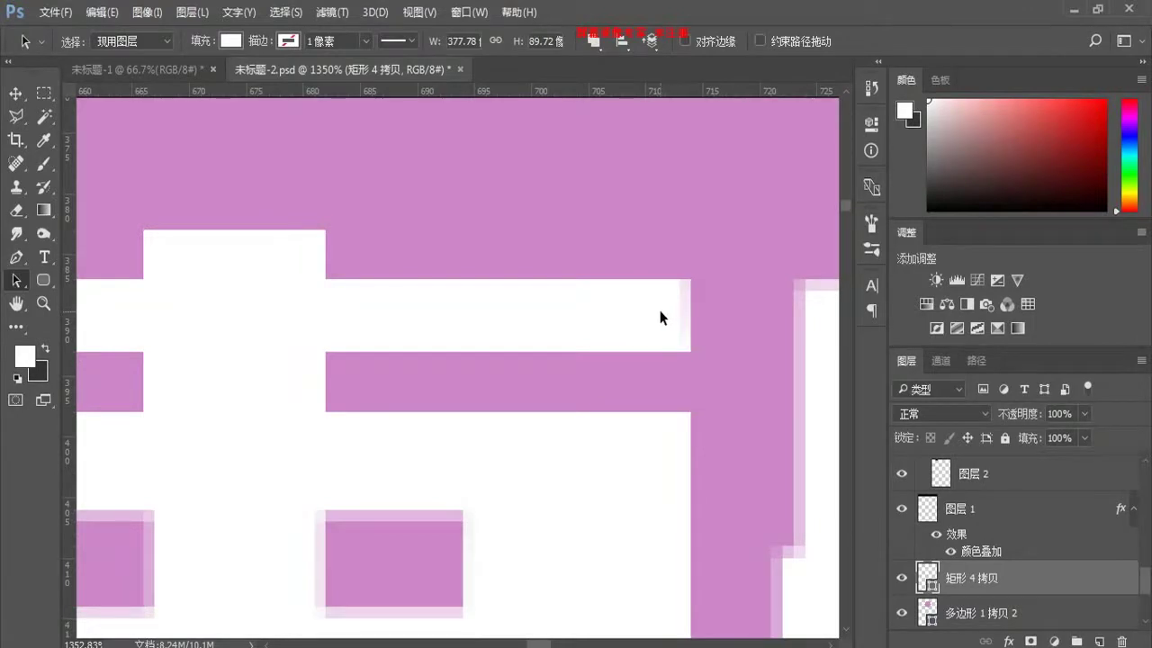
Step: Close 未标题-2.psd without saving and quit Photoshop, discarding the changes to 未标题-1
key("ctrl+w")
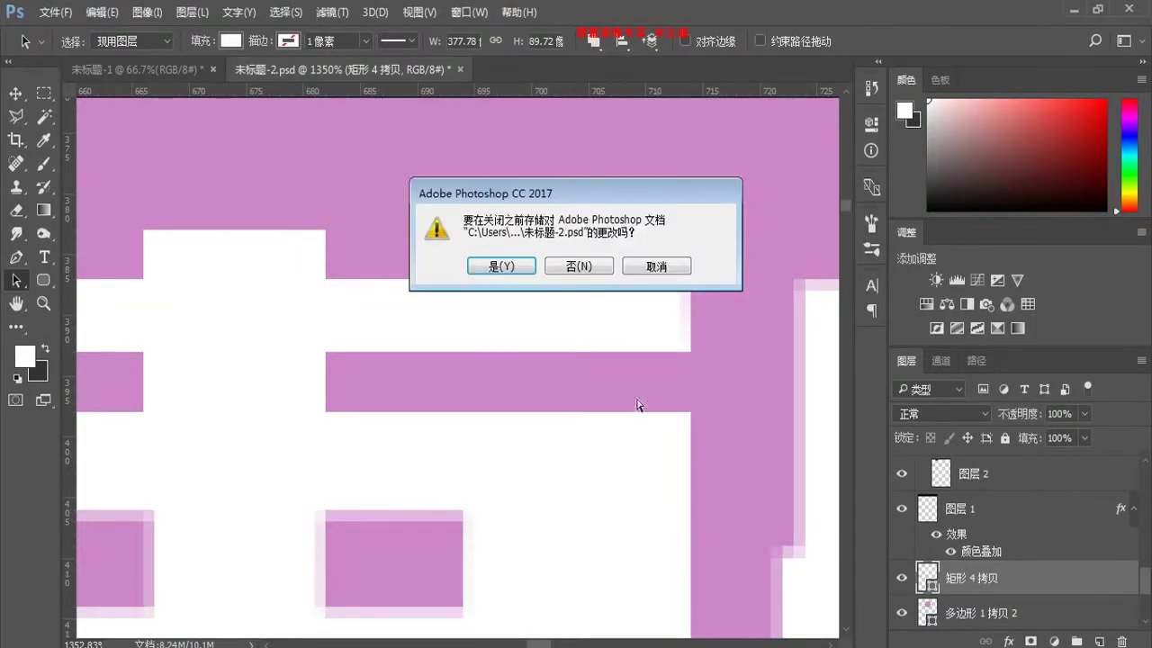
left_click(579, 267)
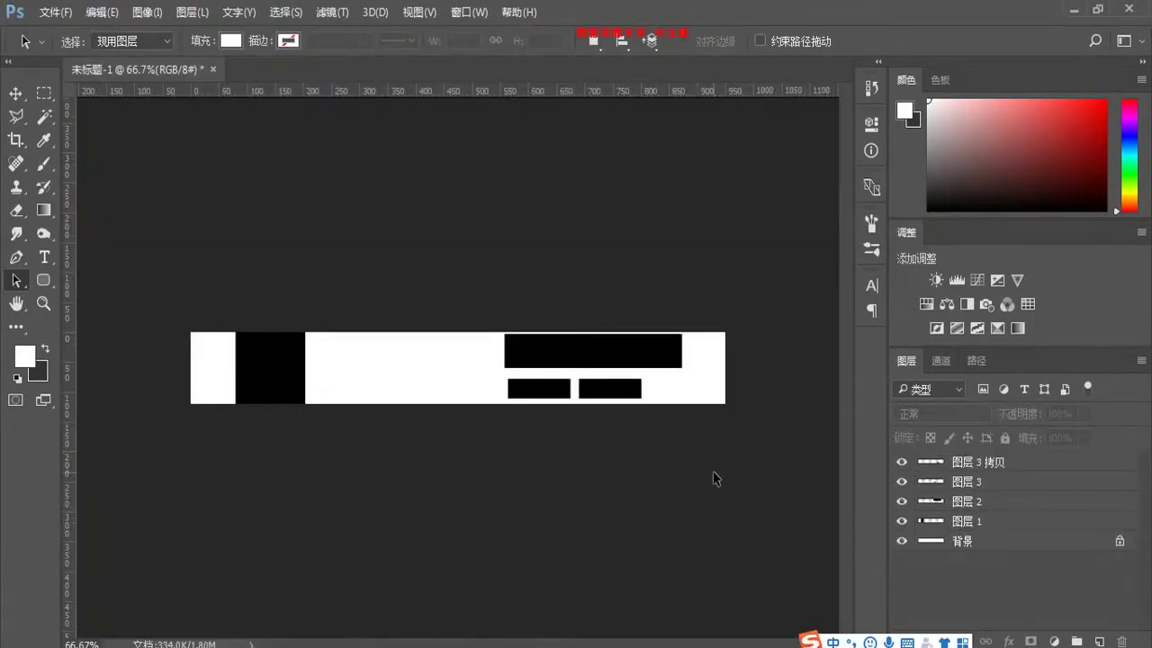
left_click(1130, 8)
left_click(586, 268)
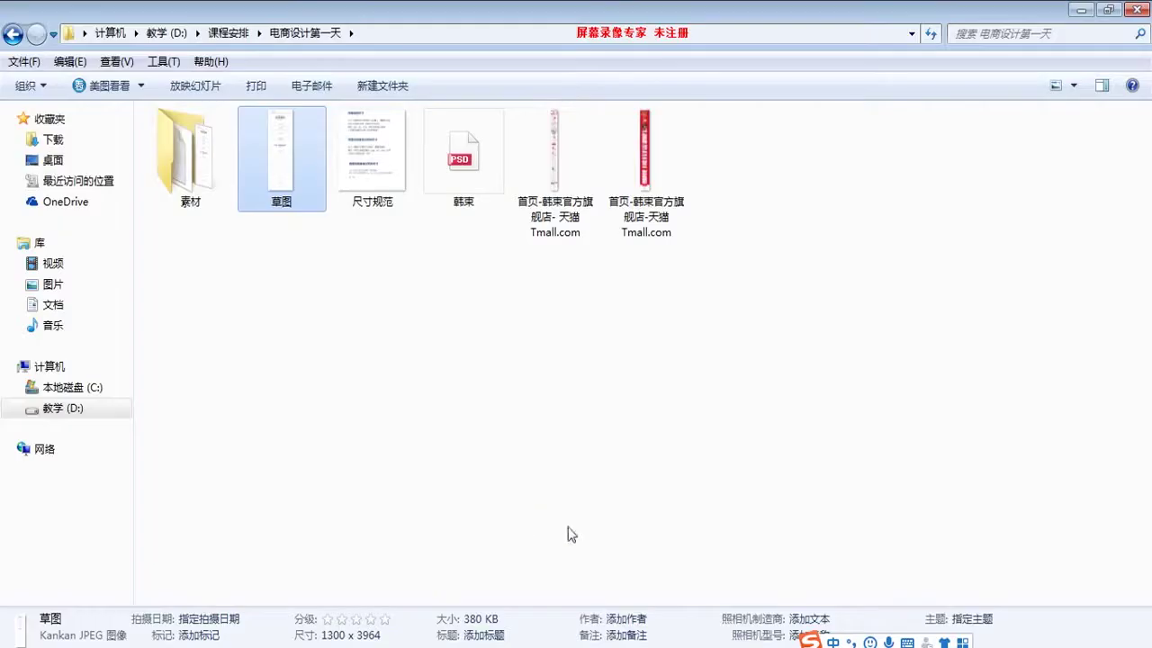
Step: Go to the desktop and reopen 未标题-2.psd in Photoshop
left_click(539, 505)
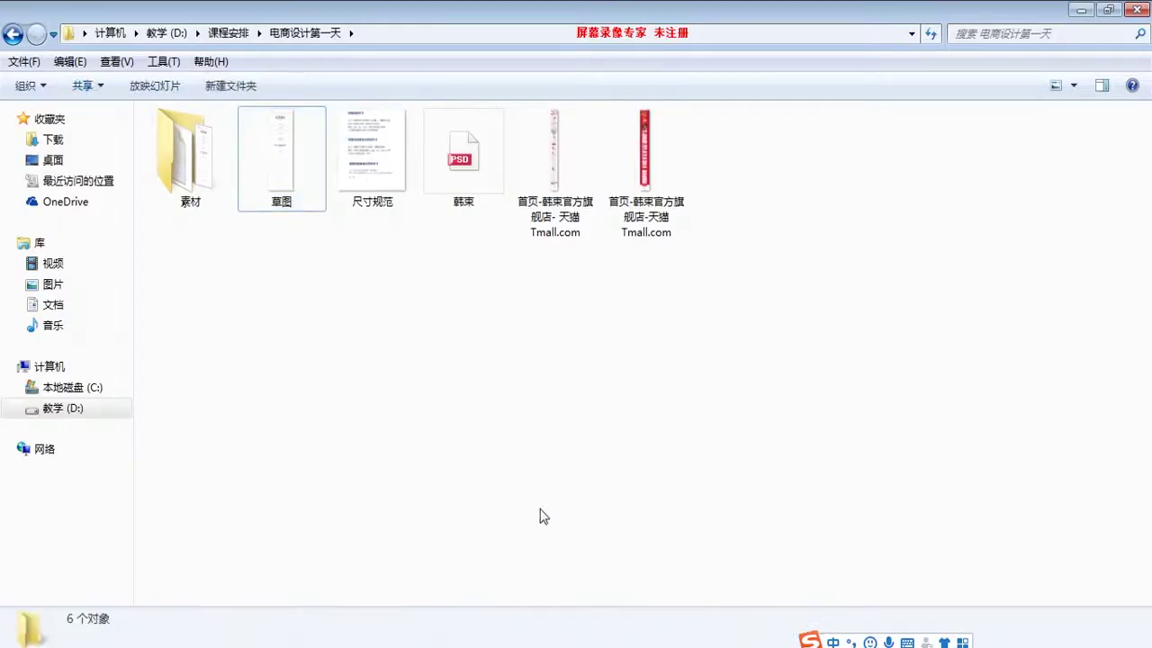
key("super+d")
left_click(43, 241)
right_click(45, 246)
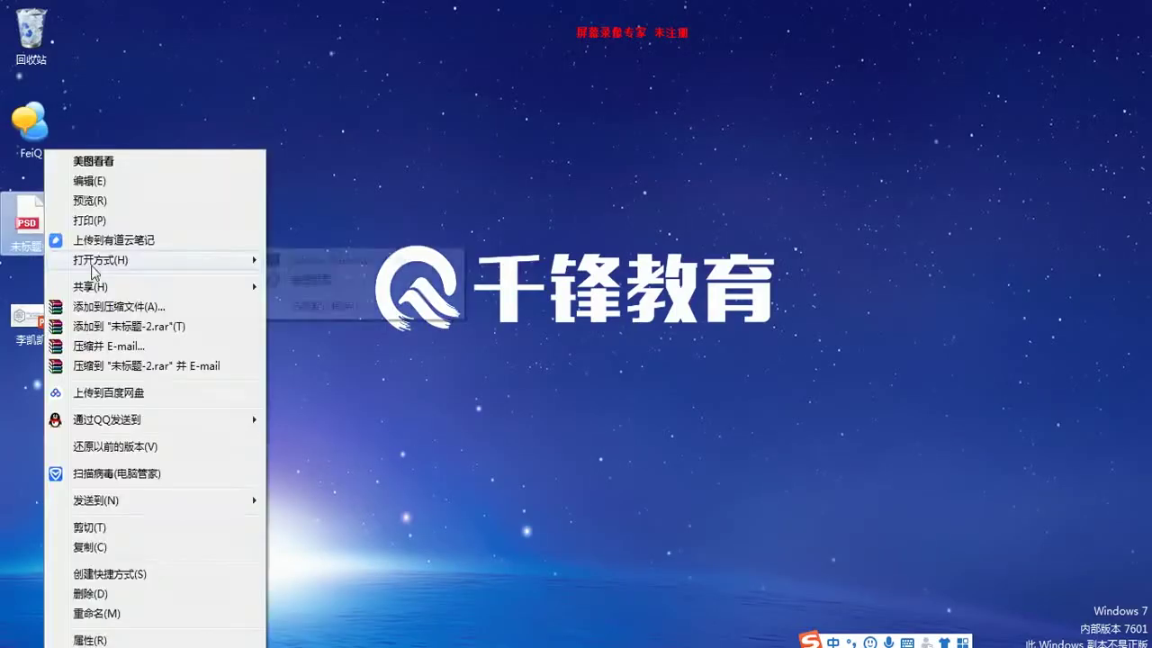
left_click(453, 502)
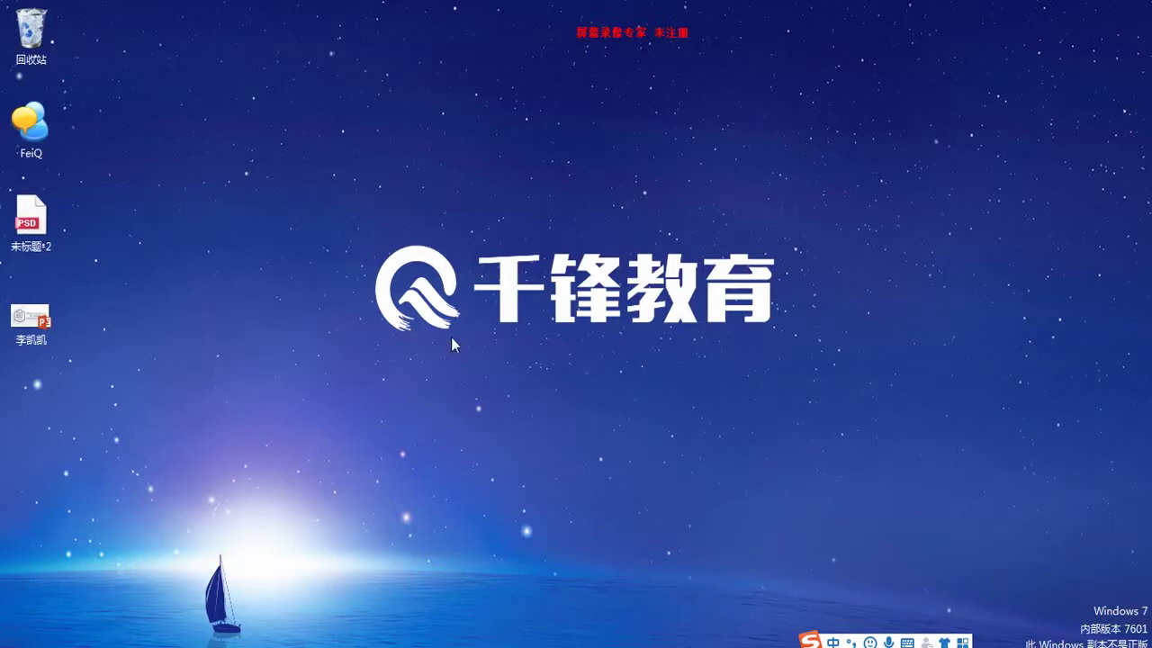
left_click(30, 221)
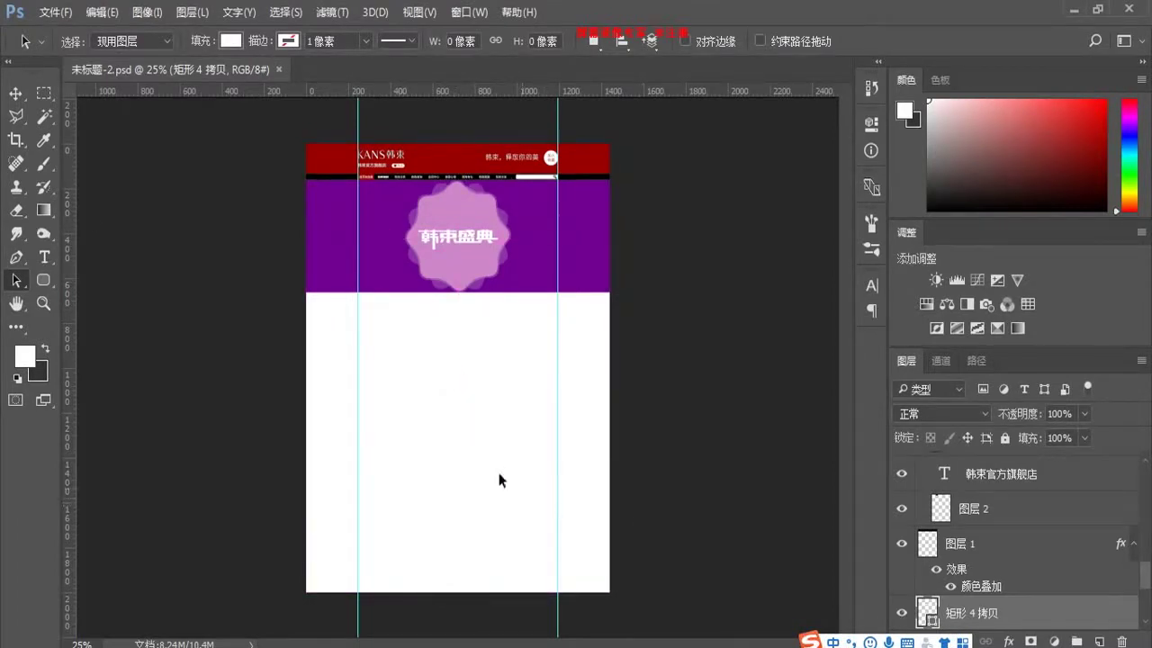
Step: Select the 韩束盛典 lettering's shape layer, 矩形 4 拷贝, on the canvas at 100% zoom
key("v")
left_click(225, 322)
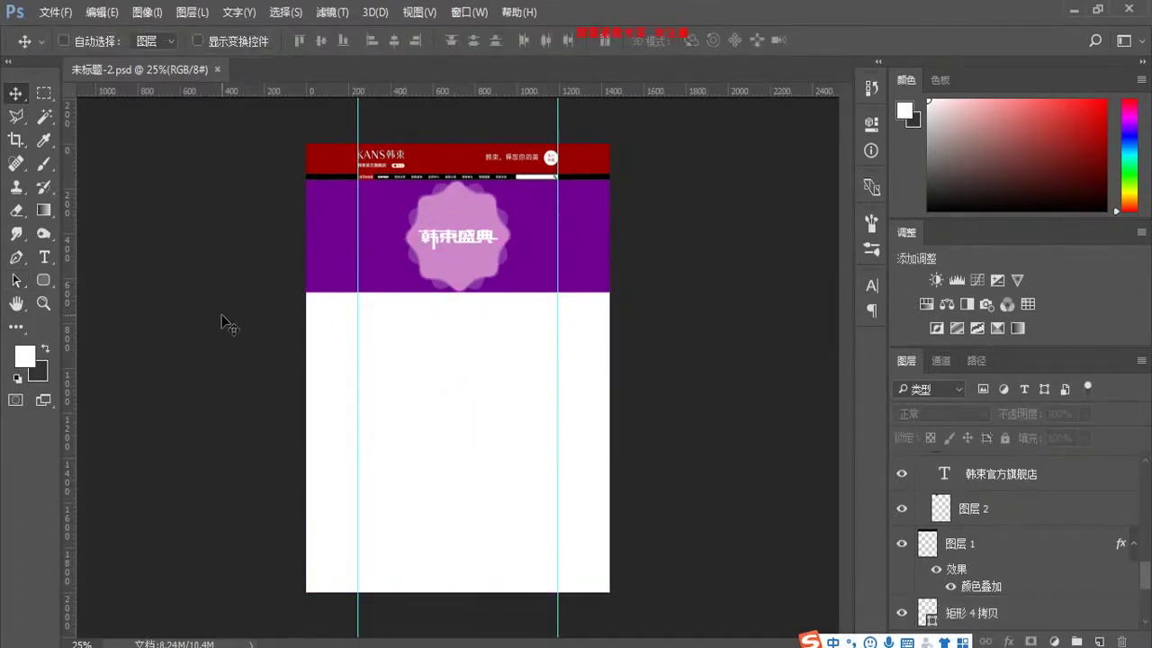
key("ctrl+1")
scroll(442, 327, "up", 10)
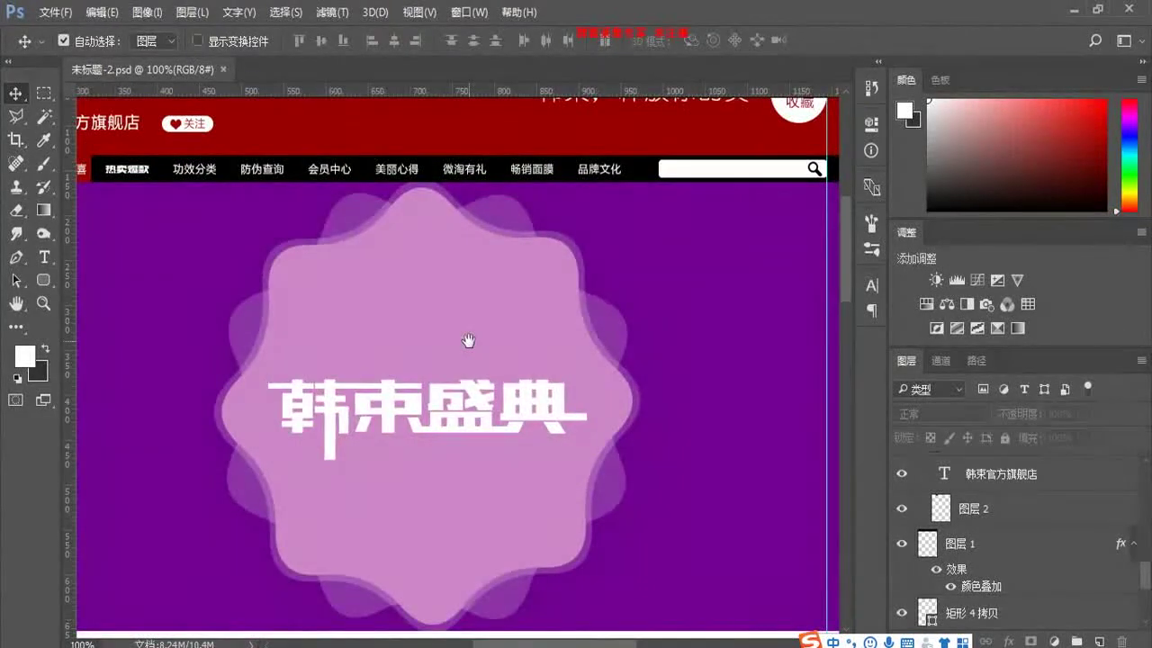
left_click(470, 329)
key("a")
left_click(470, 330)
key("b")
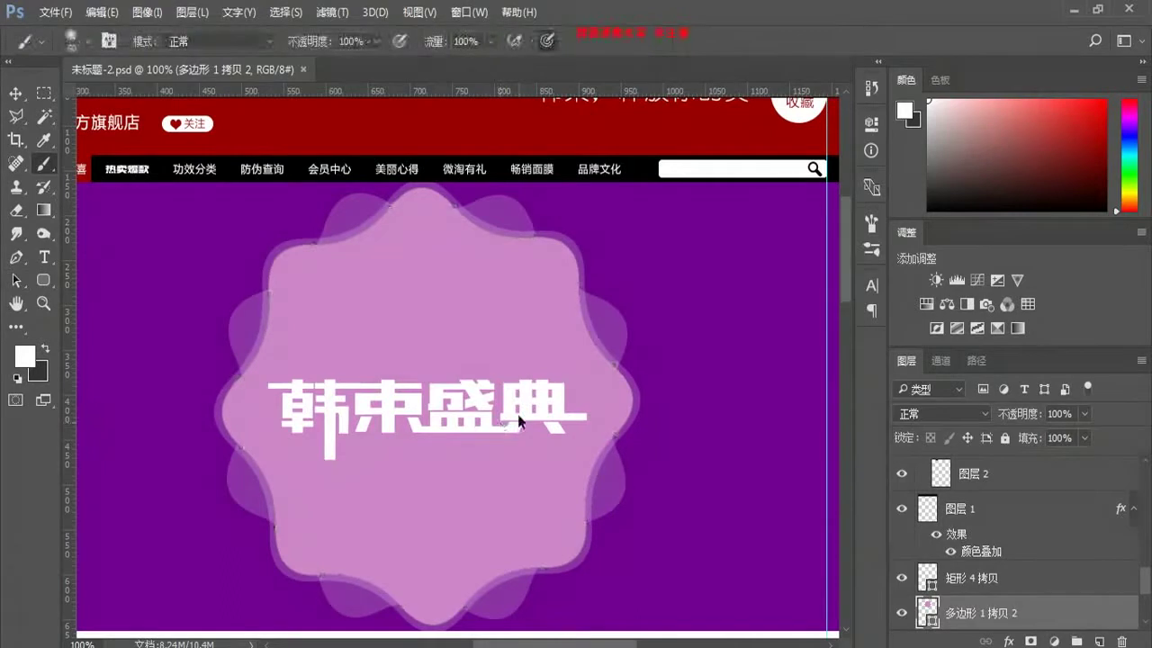
key("v")
left_click(514, 418)
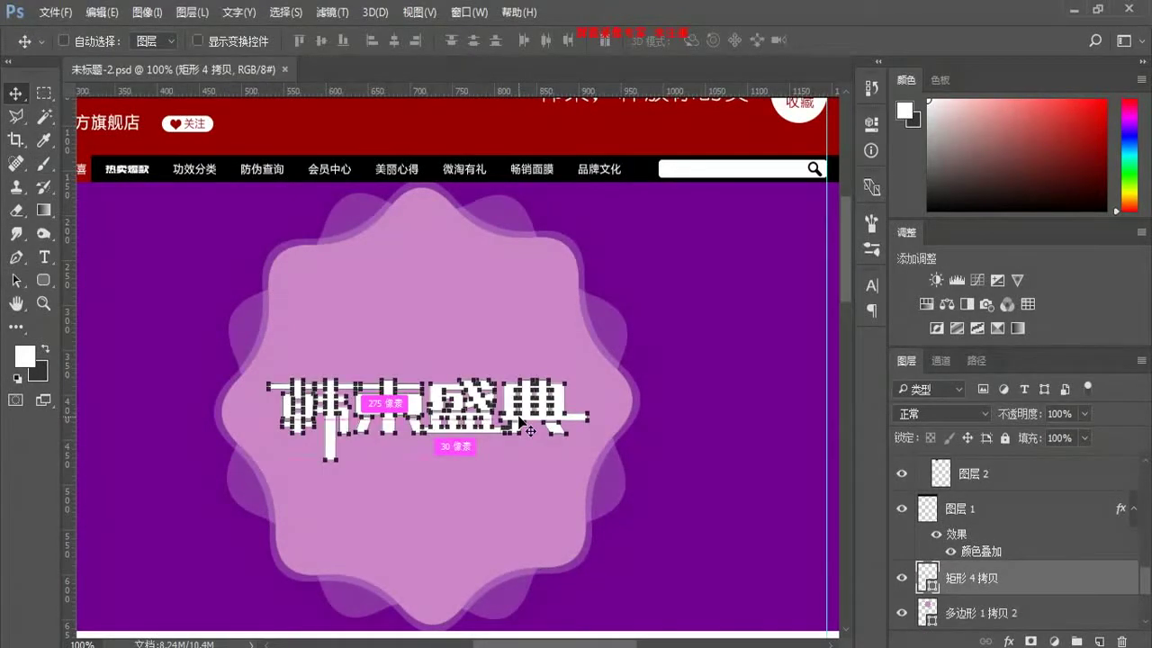
Step: Show the lettering path's anchor points with the Direct Selection tool, zoomed in on the character 束 against the pixel grid
key("ctrl+plus")
key("ctrl+plus")
scroll(486, 416, "up", 3)
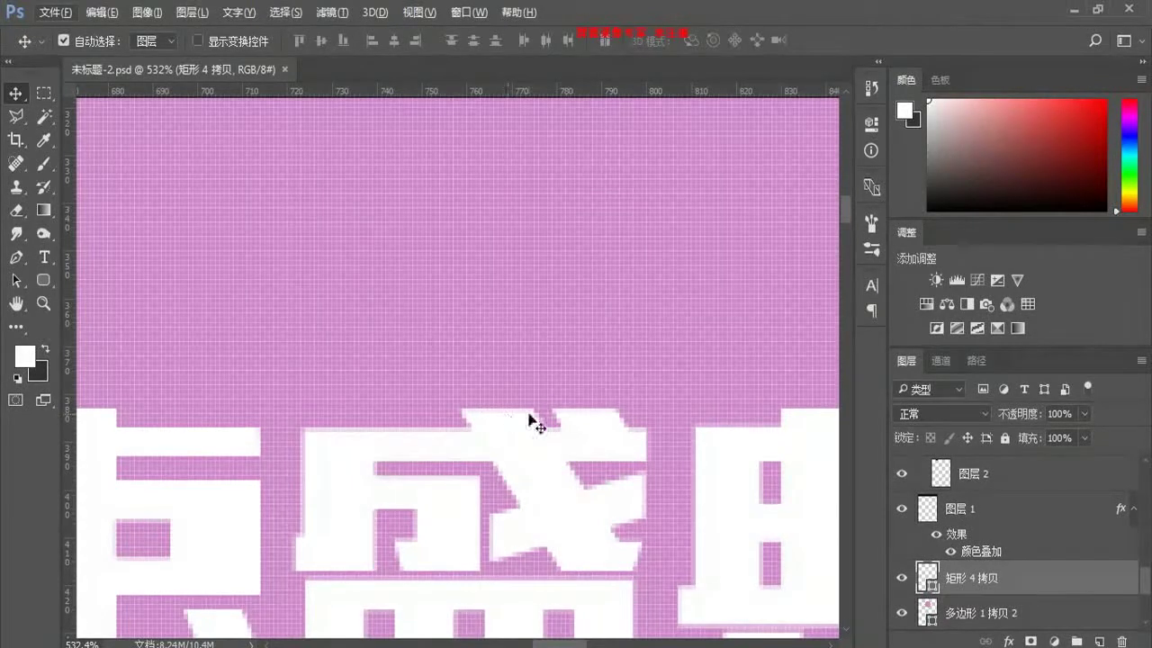
scroll(532, 419, "up", 2)
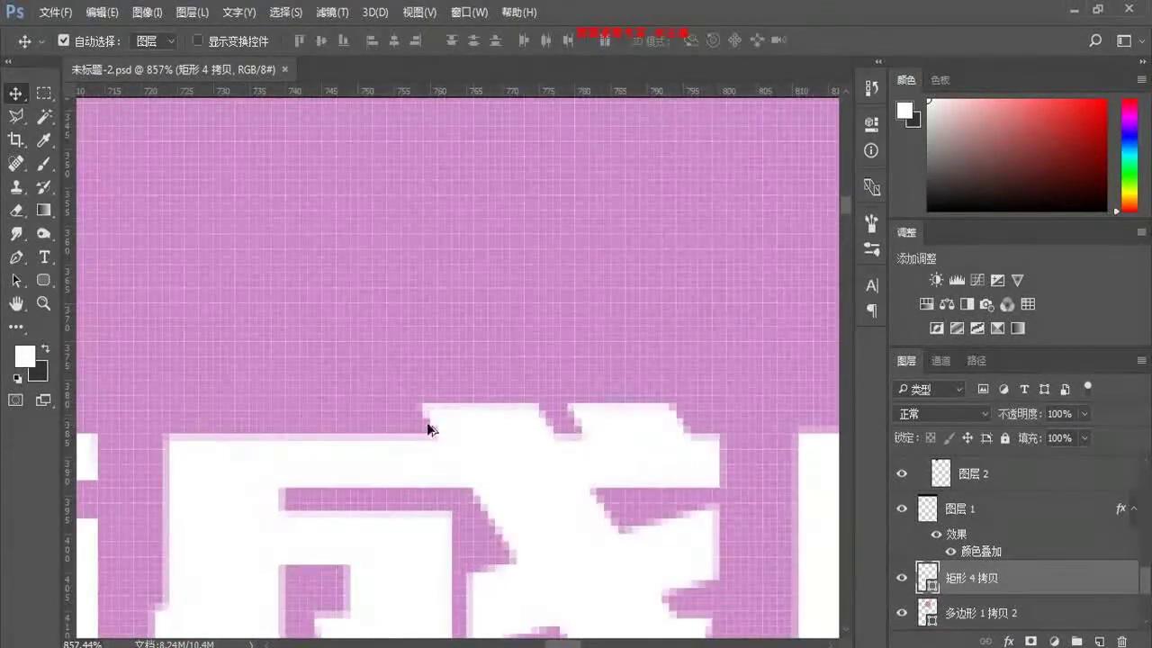
key("space")
left_click_drag(347, 445, 615, 354)
scroll(618, 355, "left", 4)
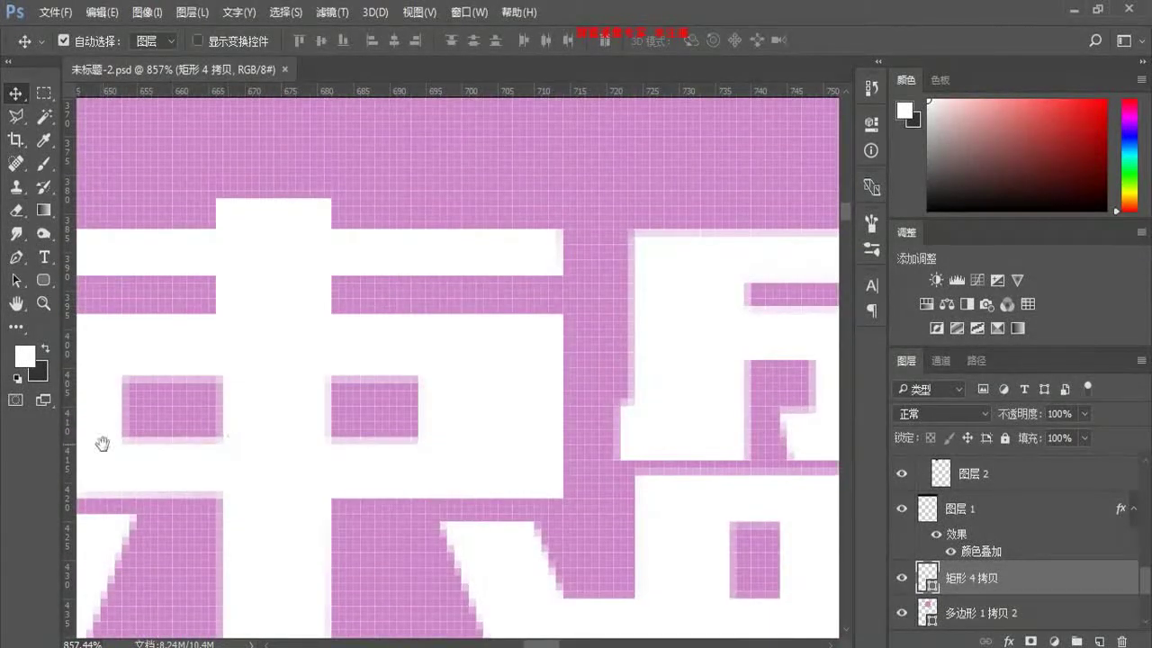
left_click(16, 283)
left_click(206, 368)
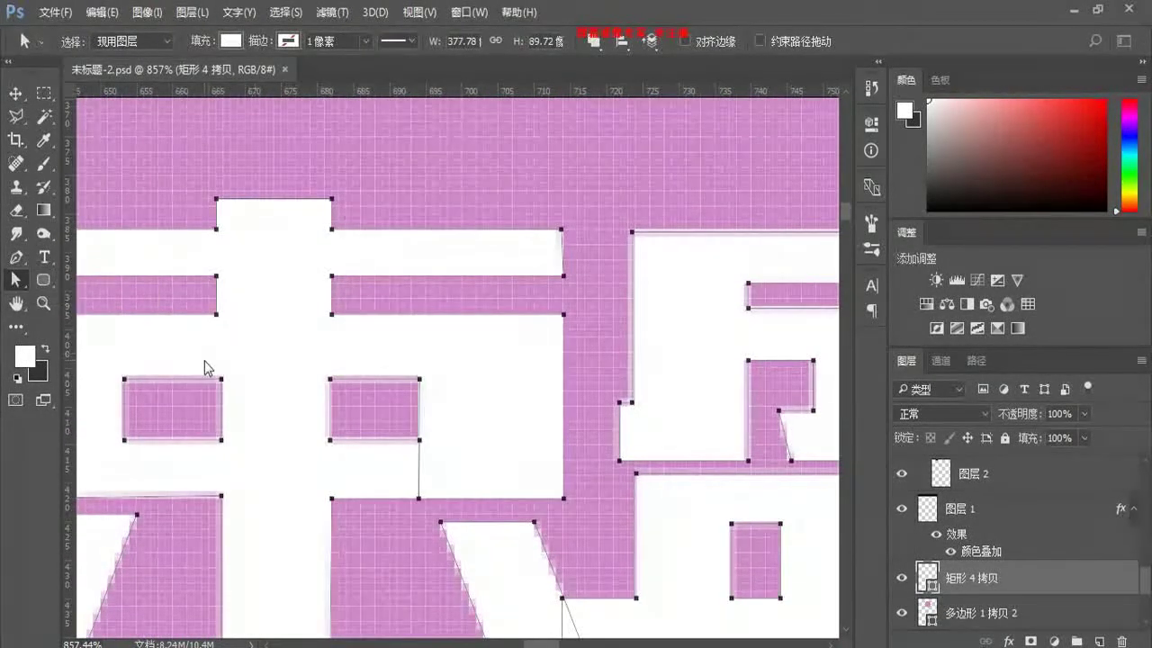
Step: Examine the character 韩 for path edges and anchor points that sit off the pixel grid
left_click_drag(206, 368, 481, 333)
scroll(278, 399, "left", 6)
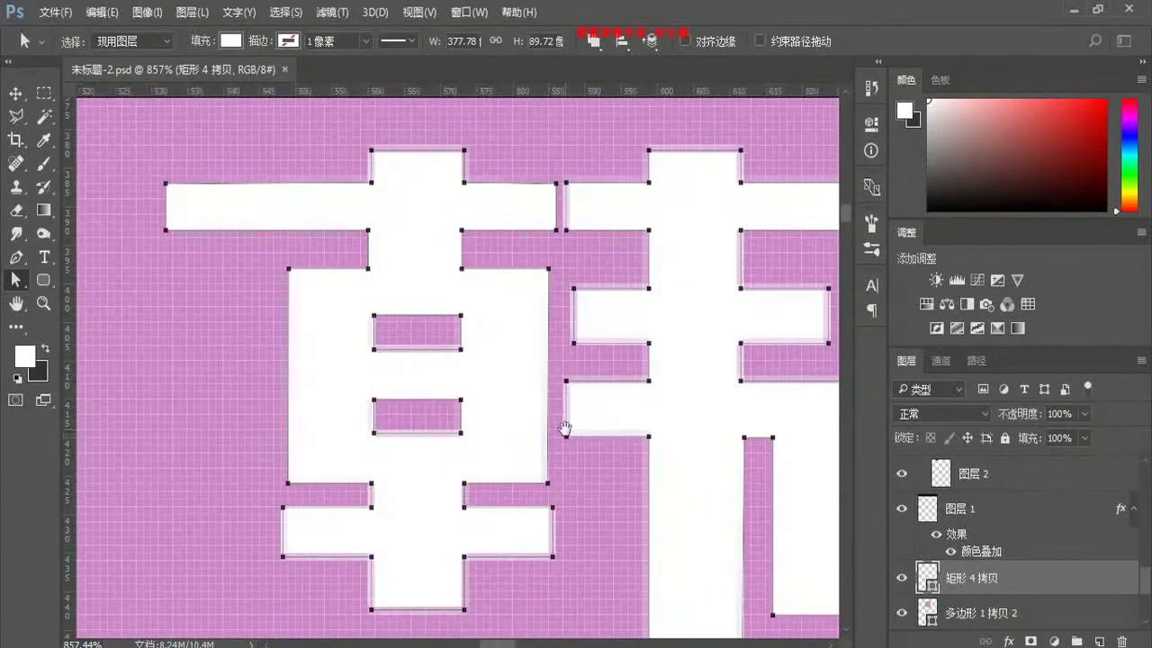
left_click_drag(560, 411, 437, 399)
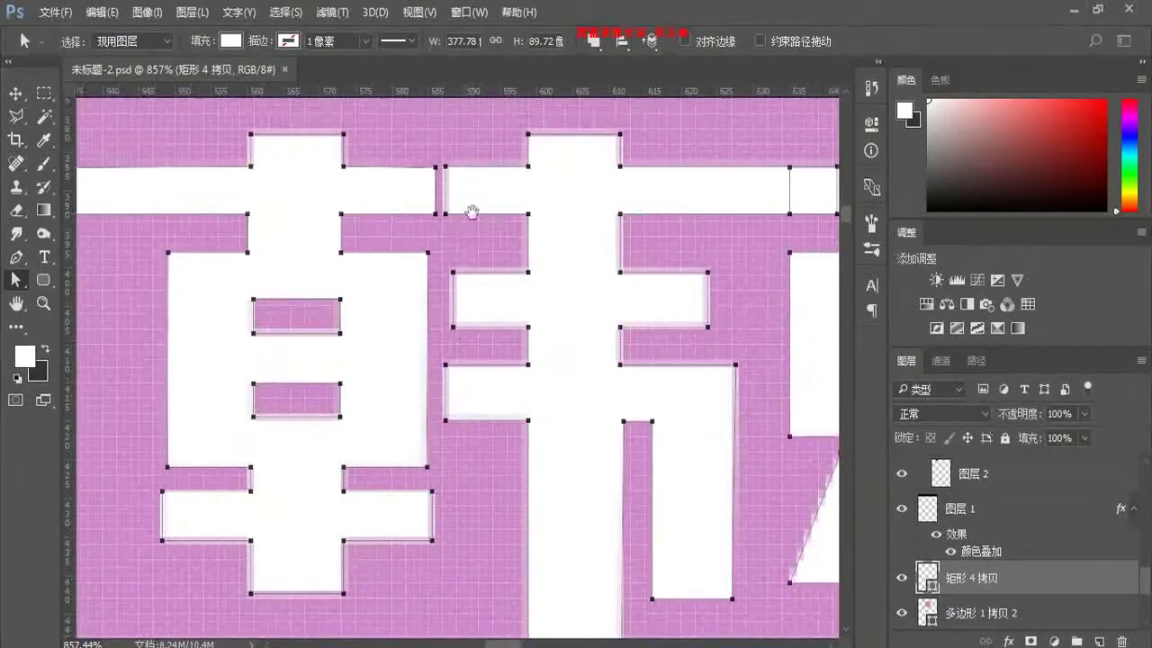
scroll(411, 321, "up", 1)
left_click_drag(324, 240, 396, 357)
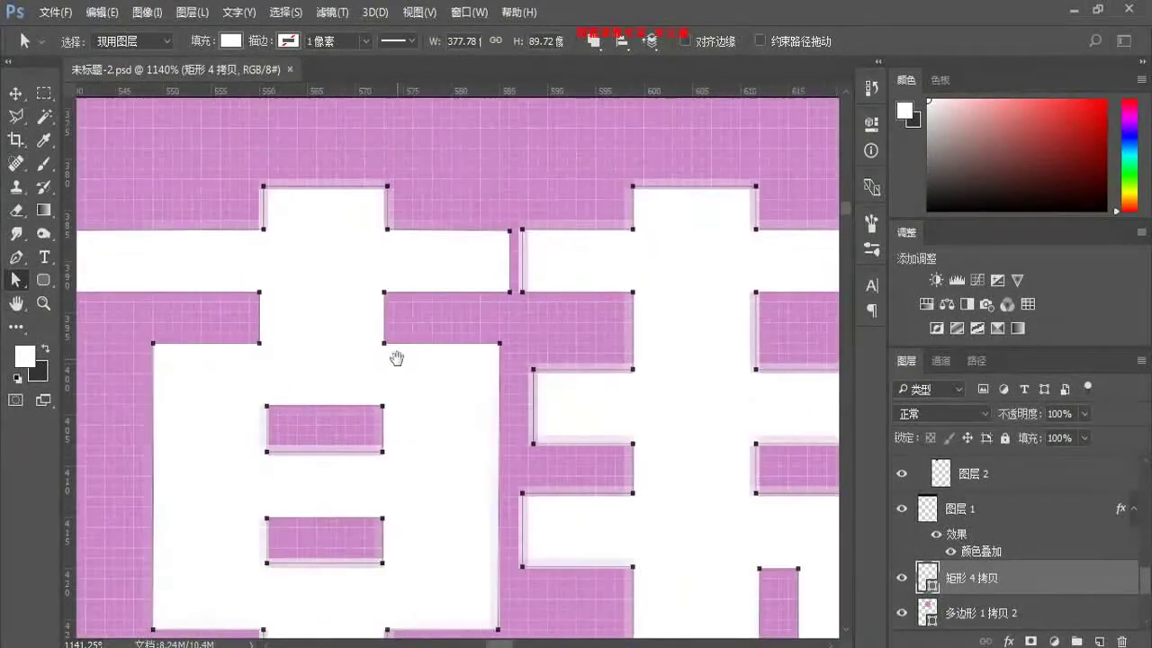
left_click_drag(615, 391, 458, 360)
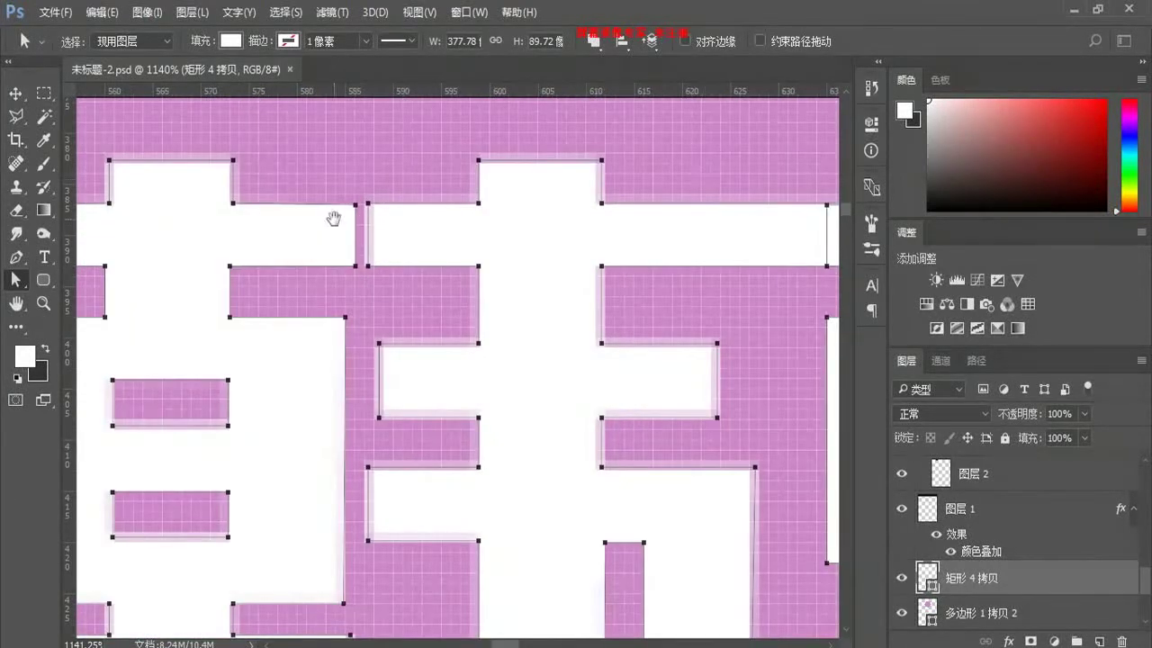
left_click_drag(502, 405, 656, 399)
left_click_drag(295, 247, 334, 347)
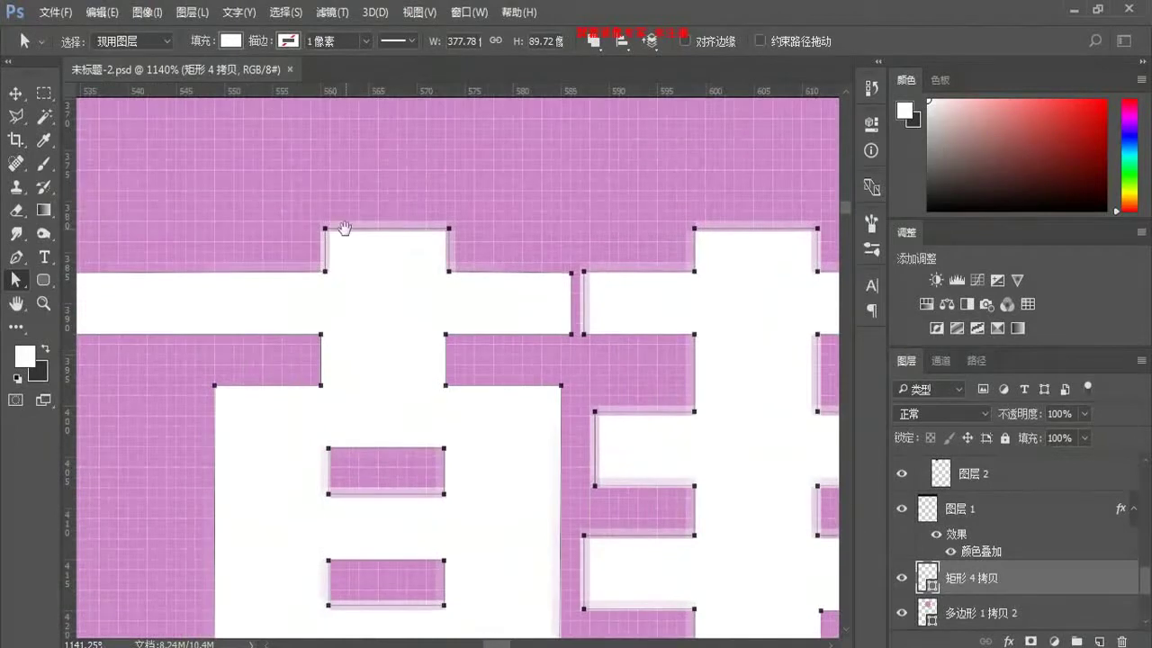
Step: Align the four corner points of the top stub on the left component of 韩 to the pixel grid, and deselect the path
scroll(400, 231, "up", 2)
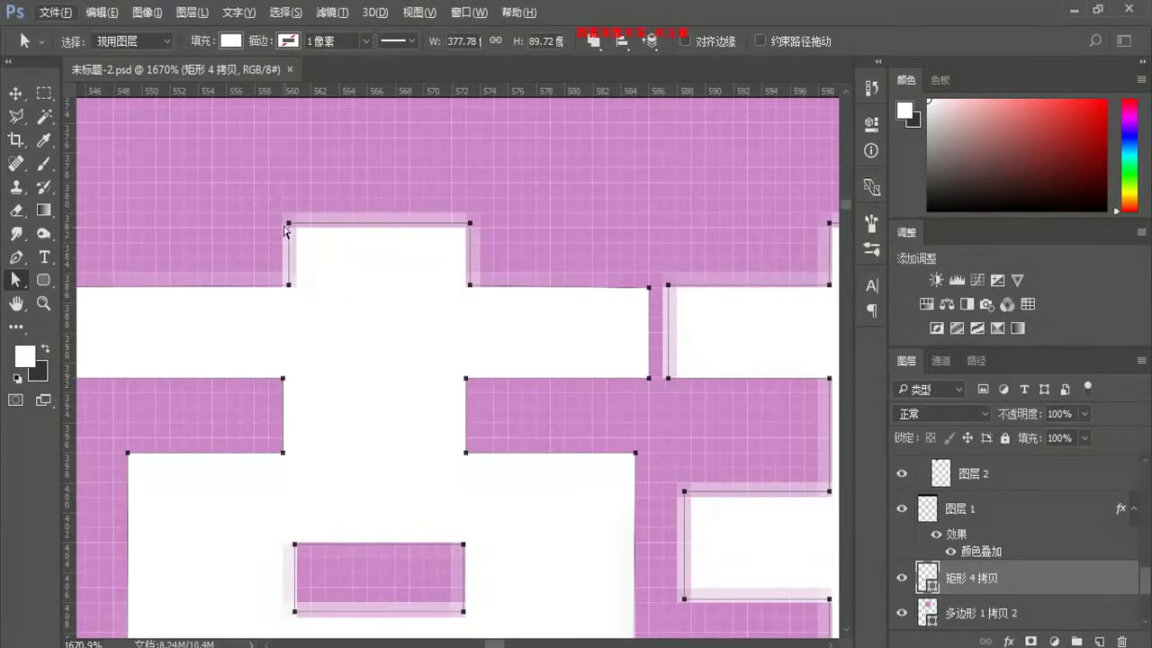
left_click_drag(472, 230, 484, 262)
scroll(471, 216, "up", 2)
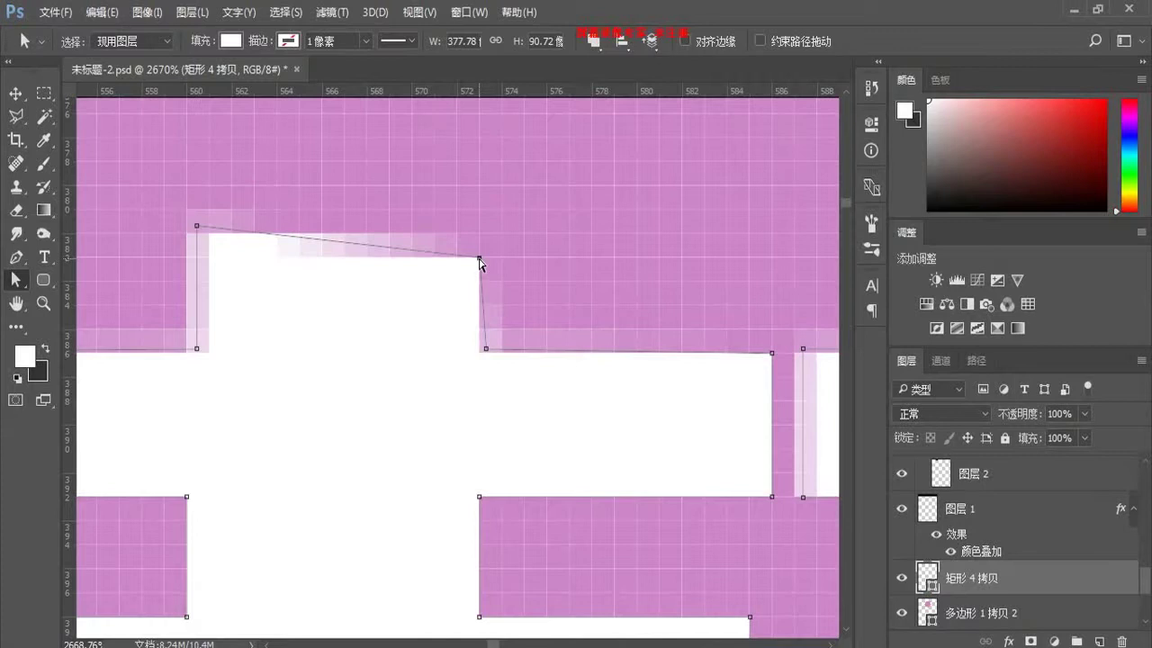
left_click_drag(198, 231, 196, 268)
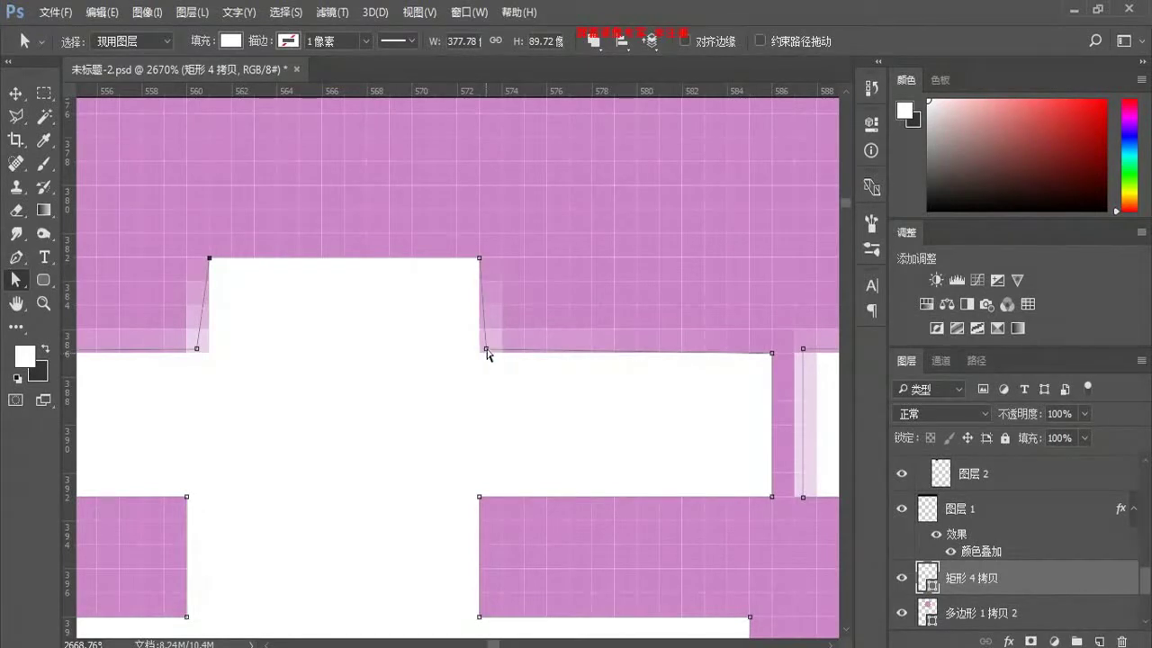
left_click_drag(486, 351, 480, 353)
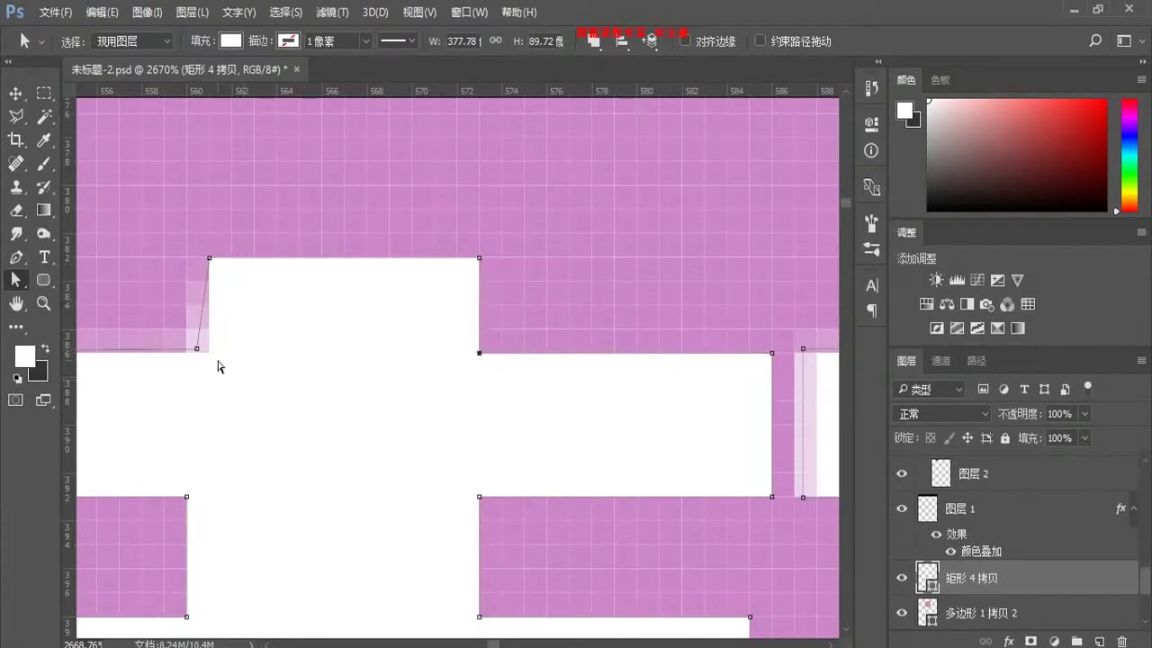
left_click_drag(197, 350, 210, 353)
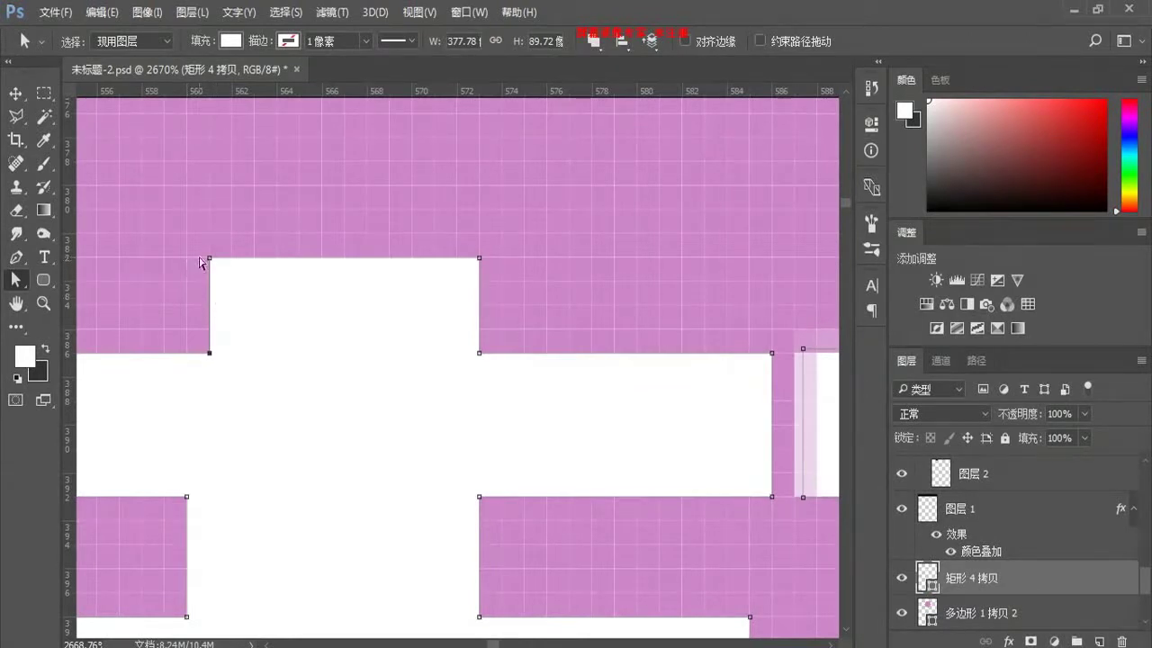
left_click(487, 256)
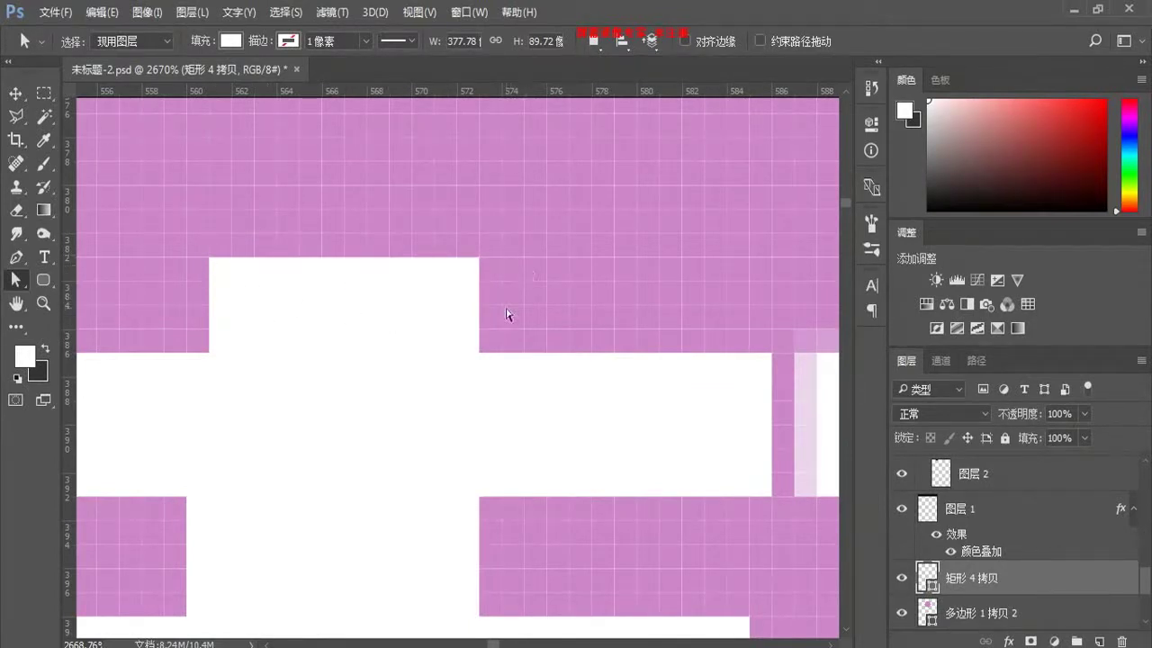
scroll(498, 385, "down", 5)
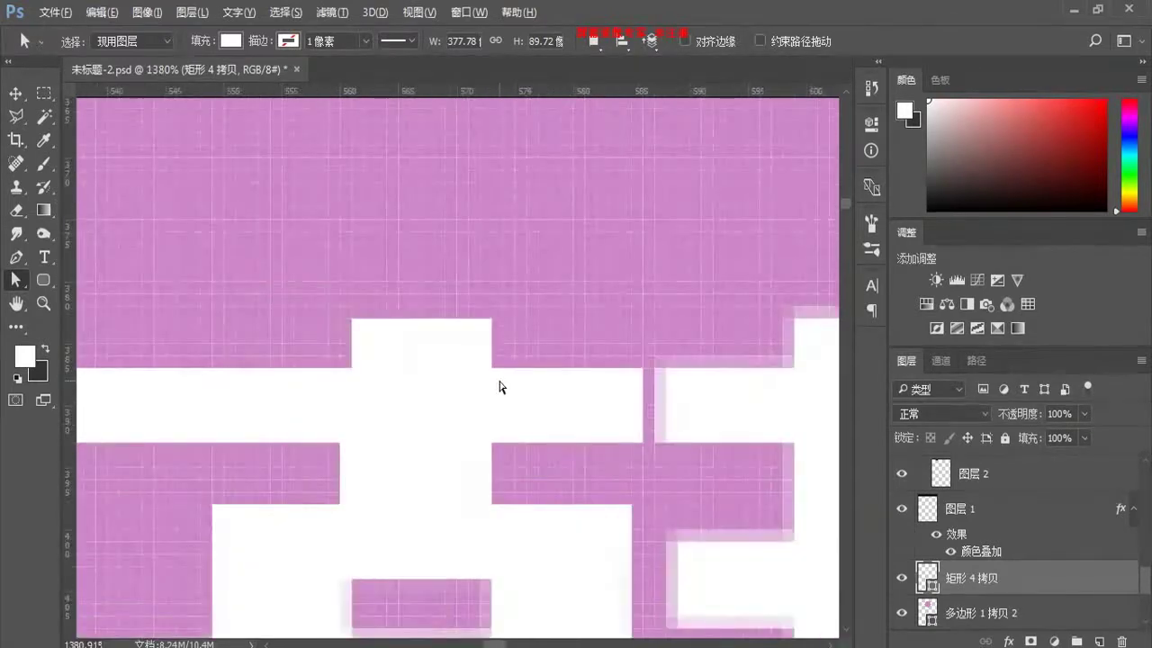
scroll(537, 440, "down", 2)
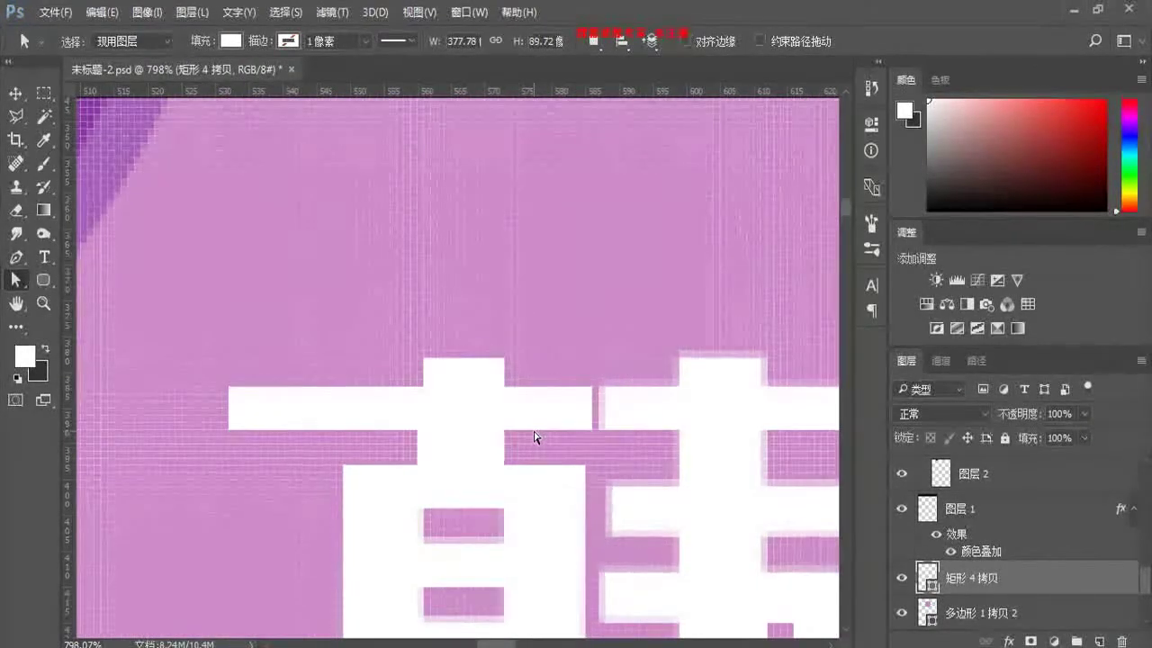
scroll(720, 416, "right", 6)
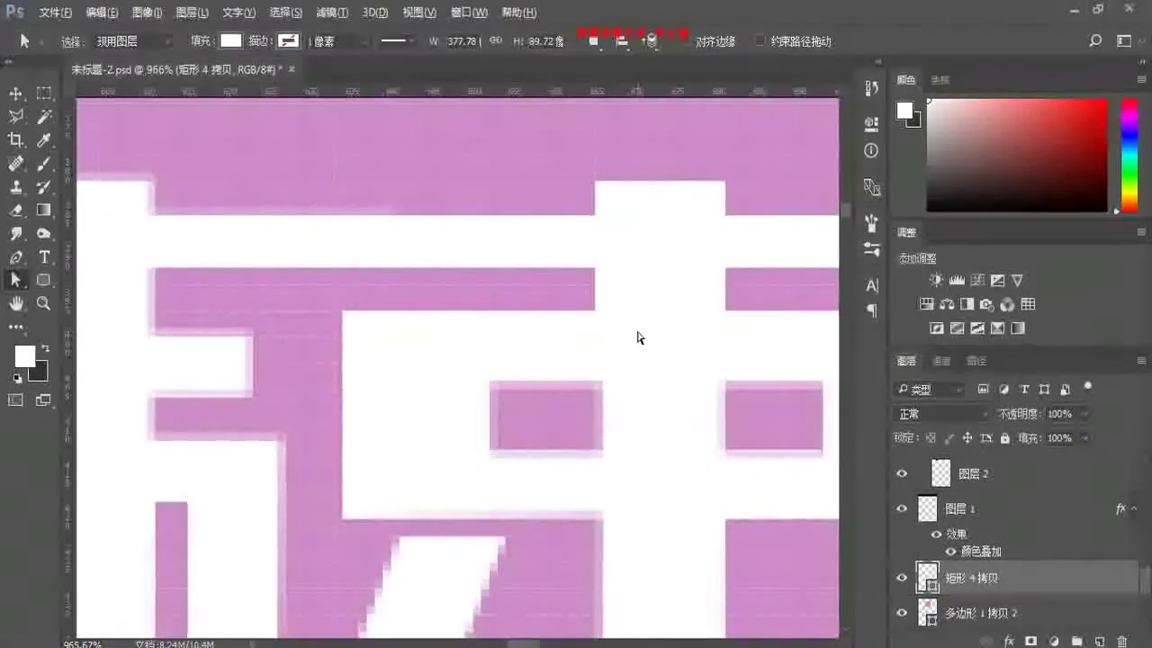
Step: Examine the 韩束盛典 lettering's strokes and corners close up and at 100% zoom
scroll(638, 334, "down", 4)
scroll(636, 329, "down", 2)
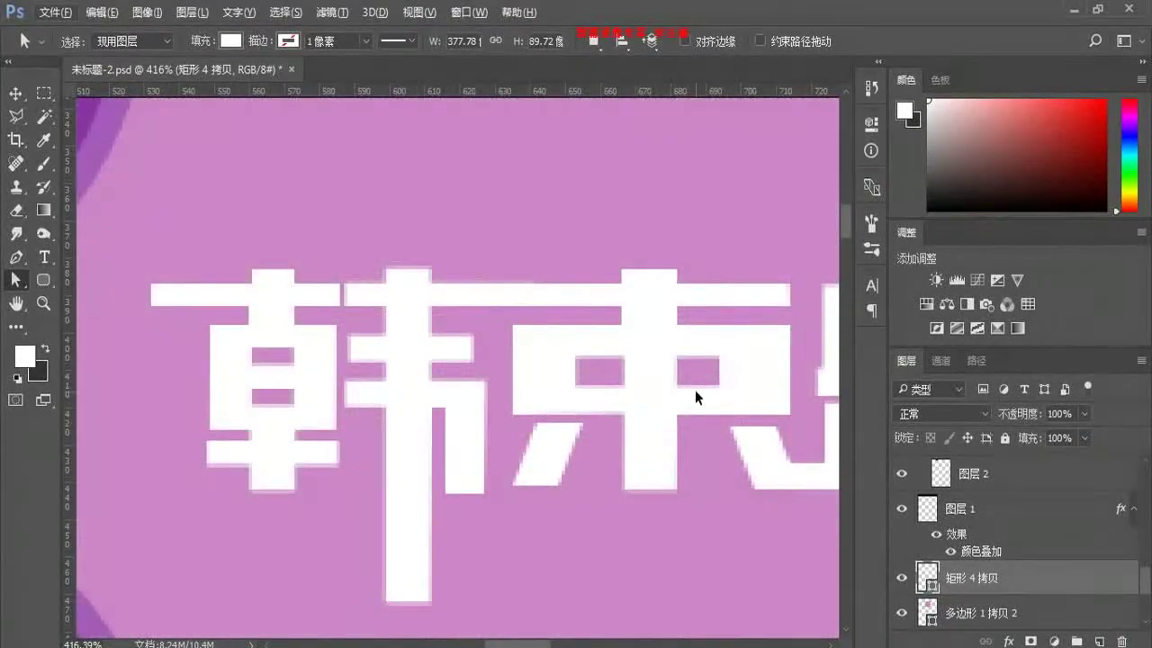
scroll(586, 365, "right", 3)
scroll(624, 360, "right", 7)
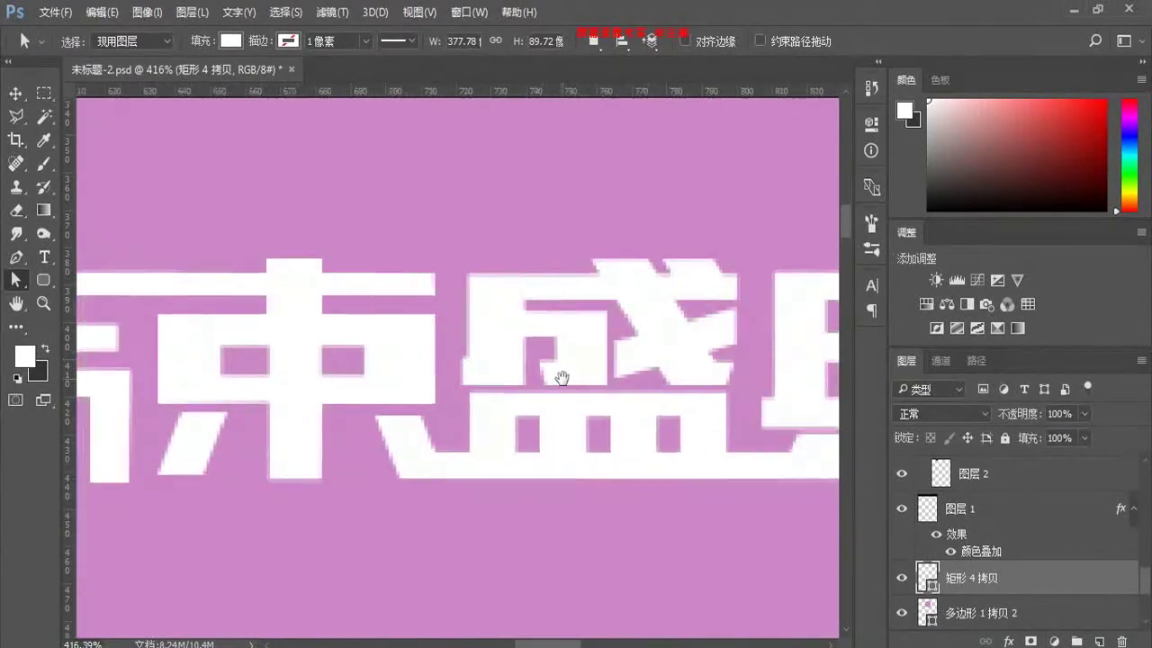
scroll(373, 450, "left", 10)
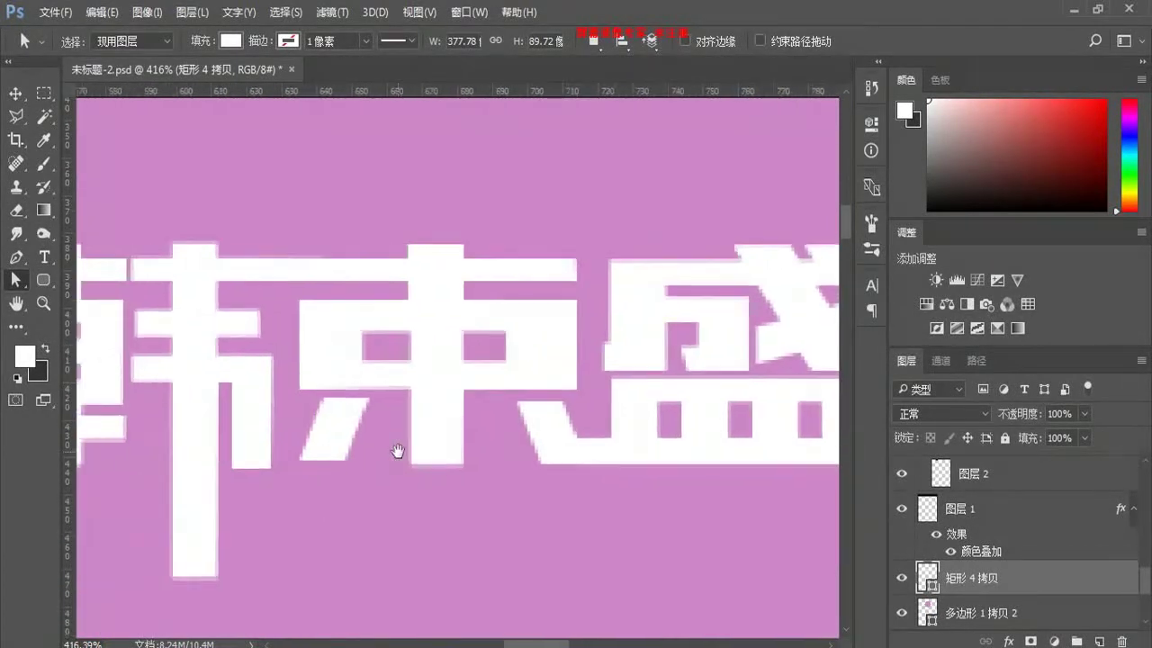
scroll(404, 444, "down", 3)
key("ctrl+1")
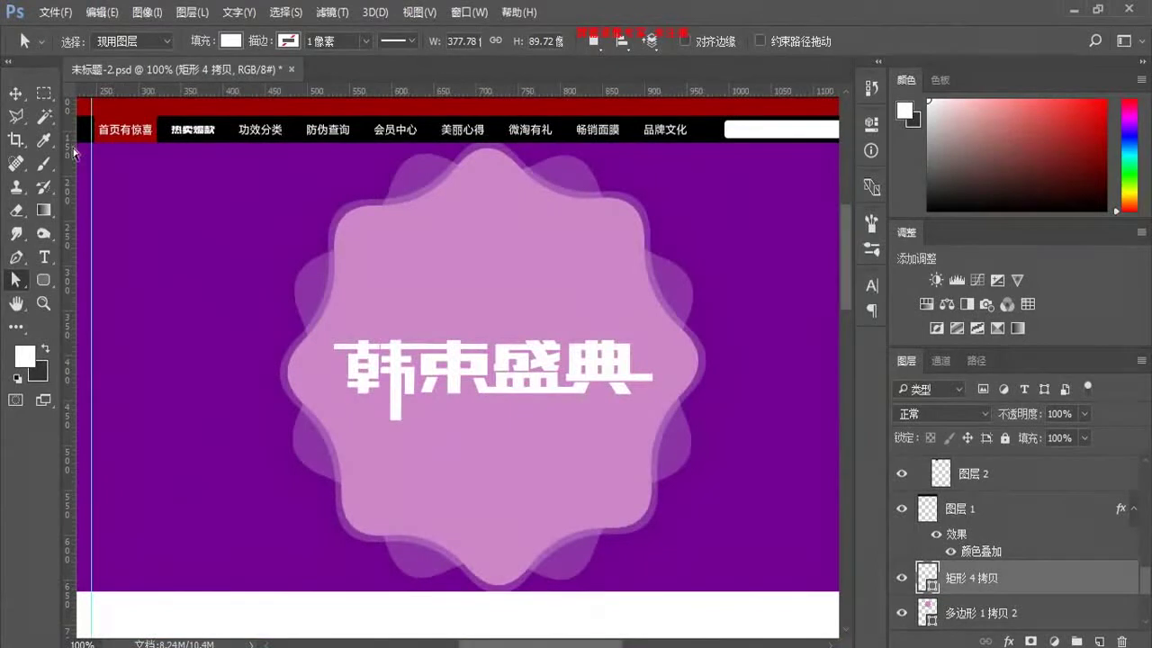
key("v")
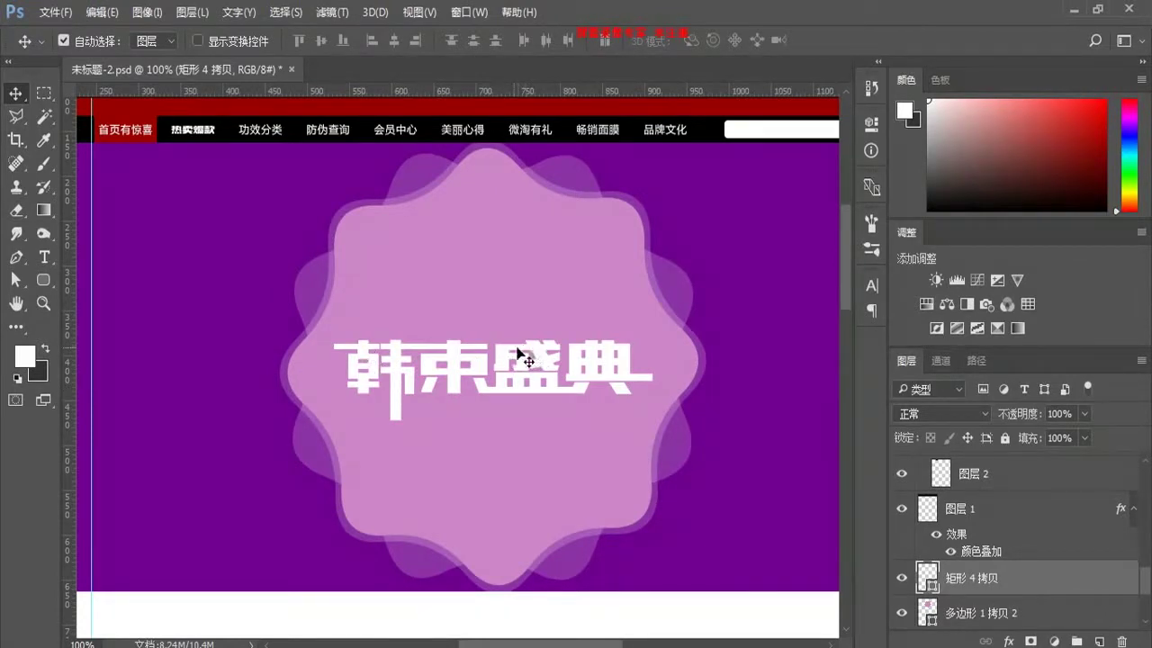
scroll(517, 347, "up", 5)
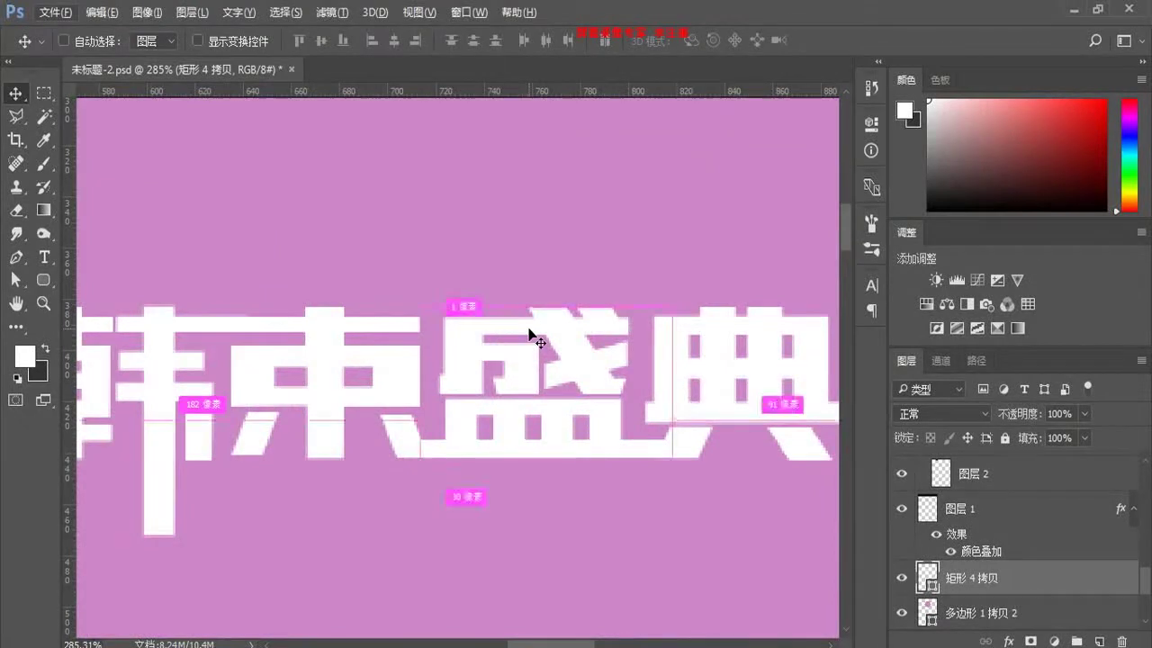
key("ctrl+1")
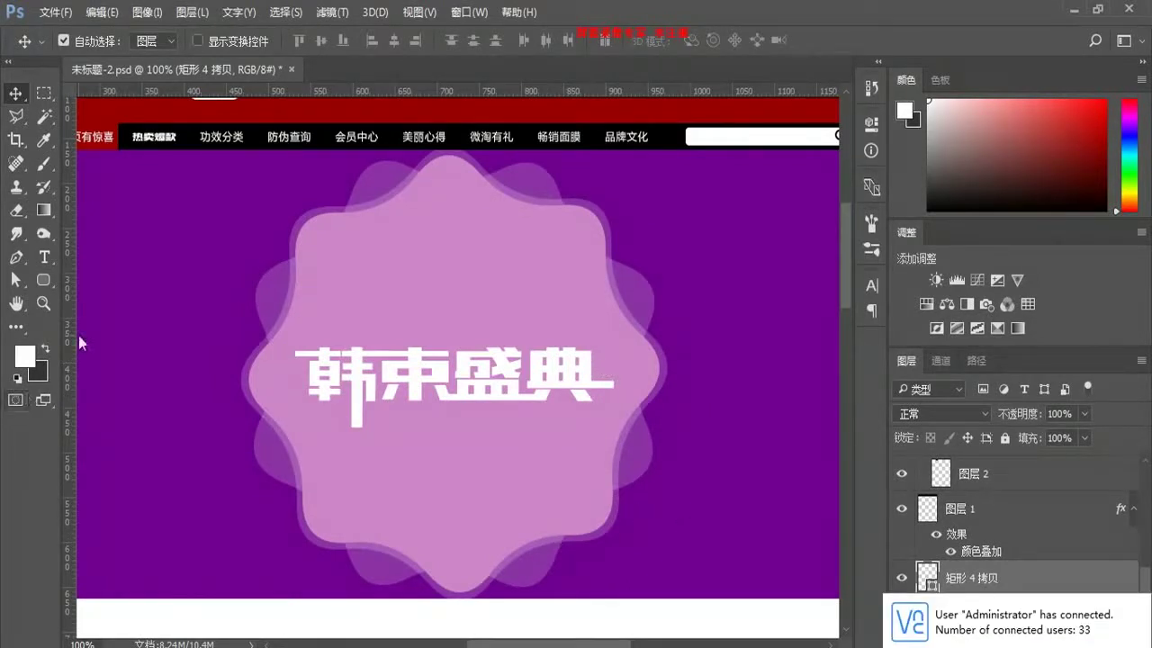
Step: Draw a white square about 79 × 79 px above the 韩束盛典 lettering with the Rectangle tool
left_click(41, 281)
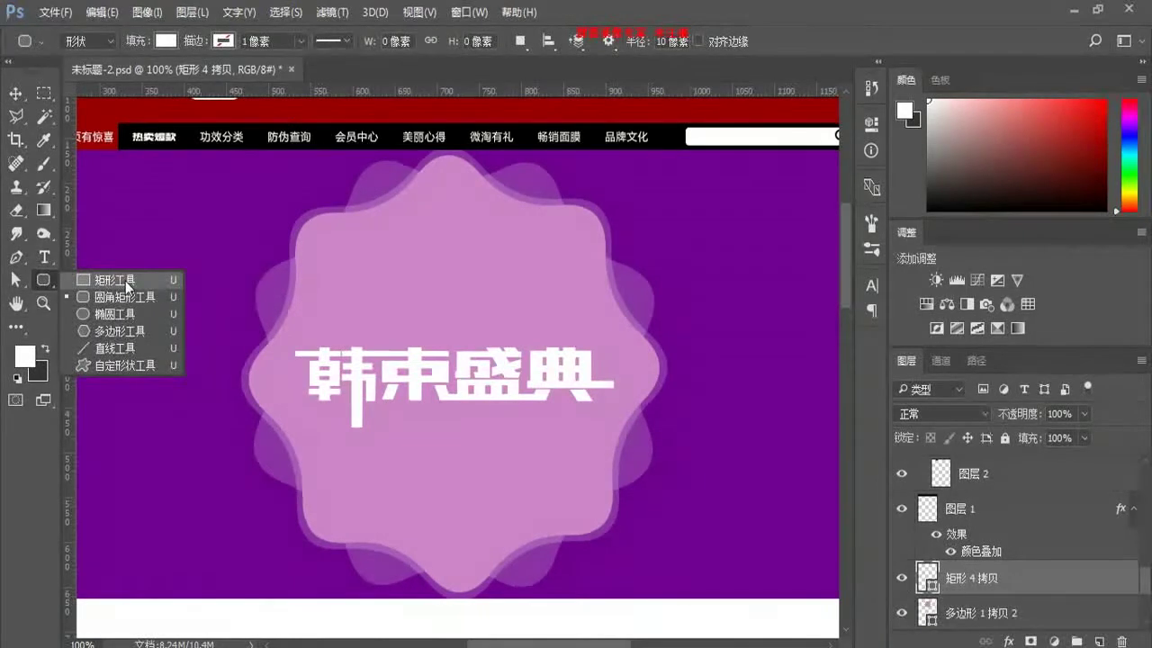
left_click(125, 280)
left_click_drag(381, 255, 453, 326)
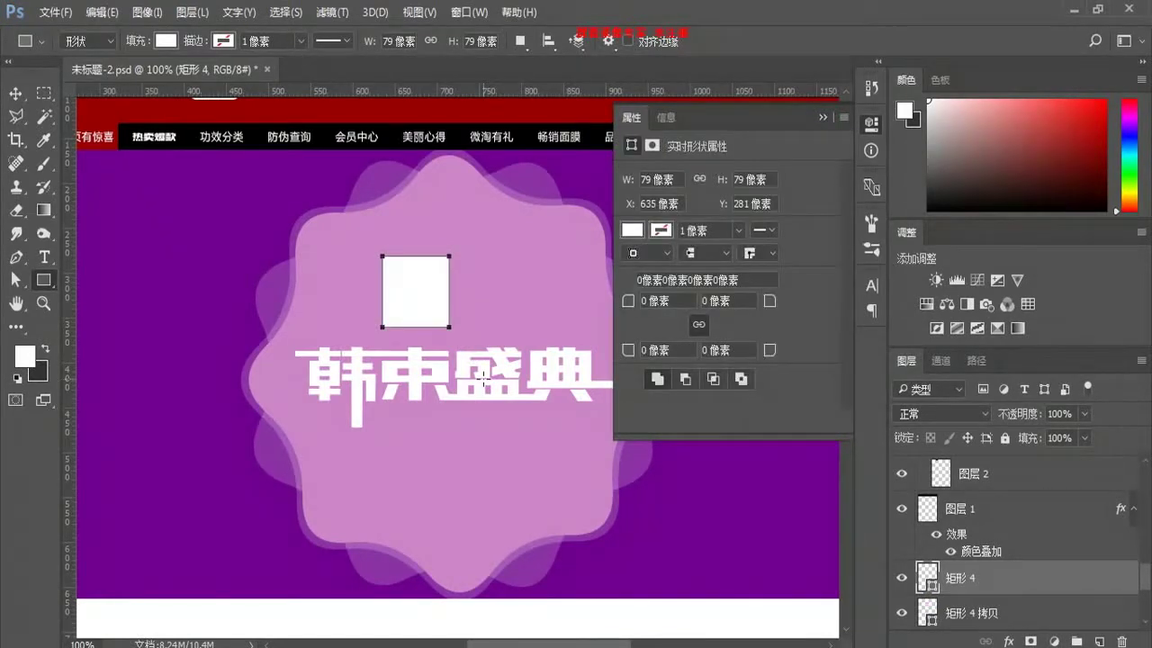
Step: Draw a rounded rectangle about 89 × 86 px overlapping the white square, and set all its corner radii to 4 px
right_click(47, 286)
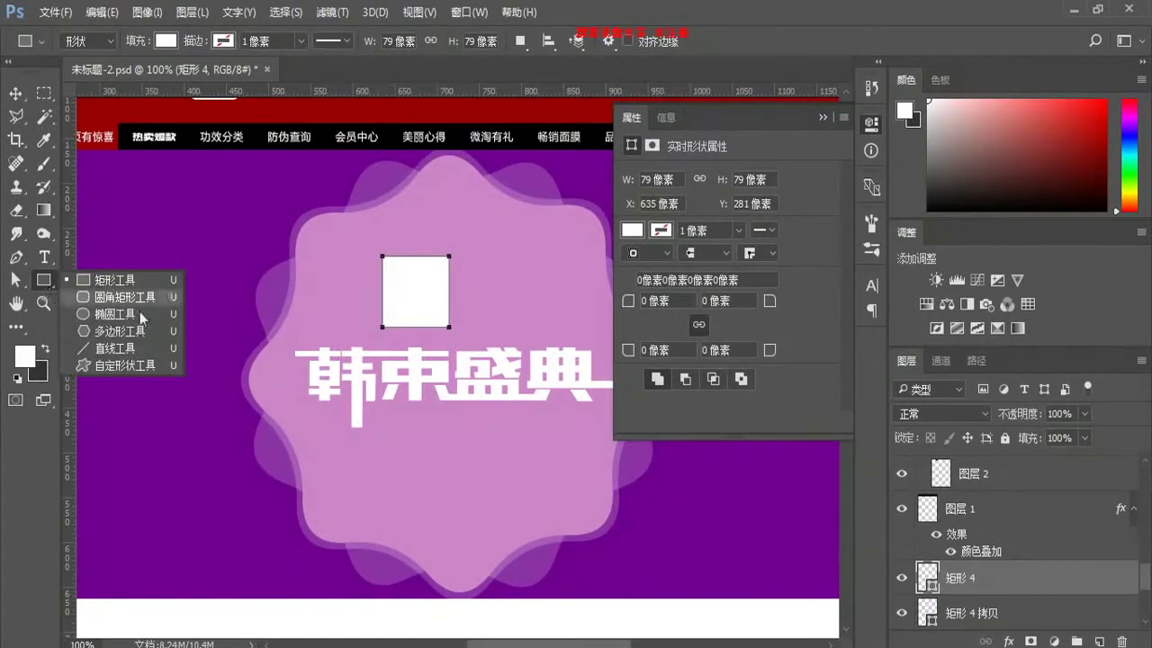
left_click(149, 301)
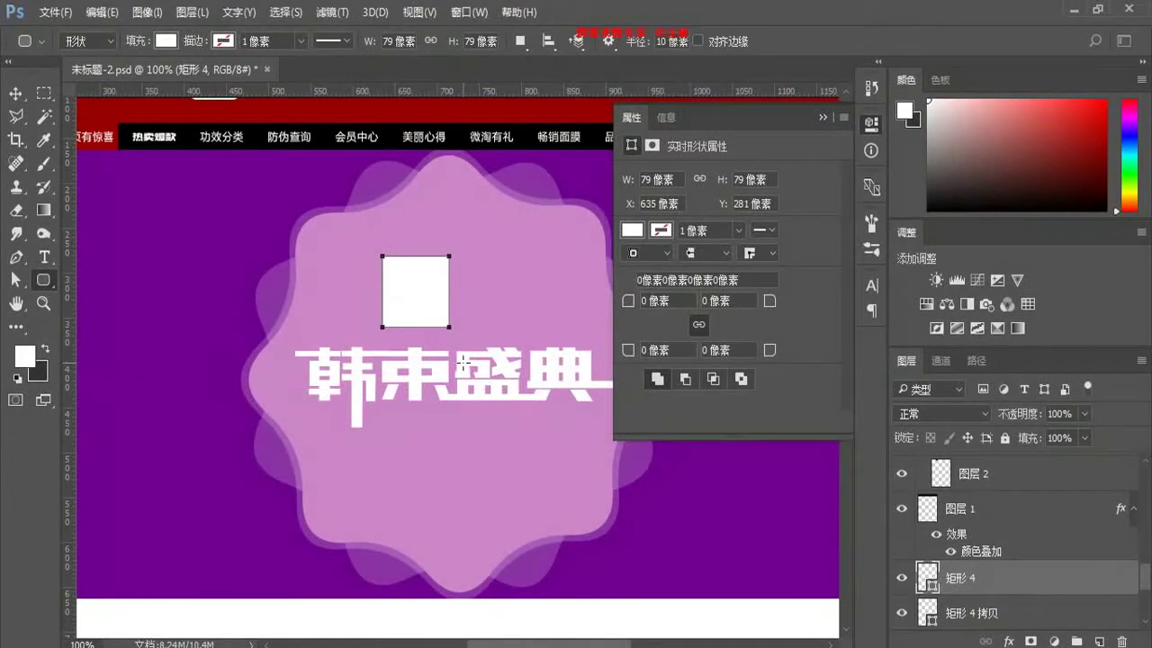
left_click_drag(364, 241, 437, 318)
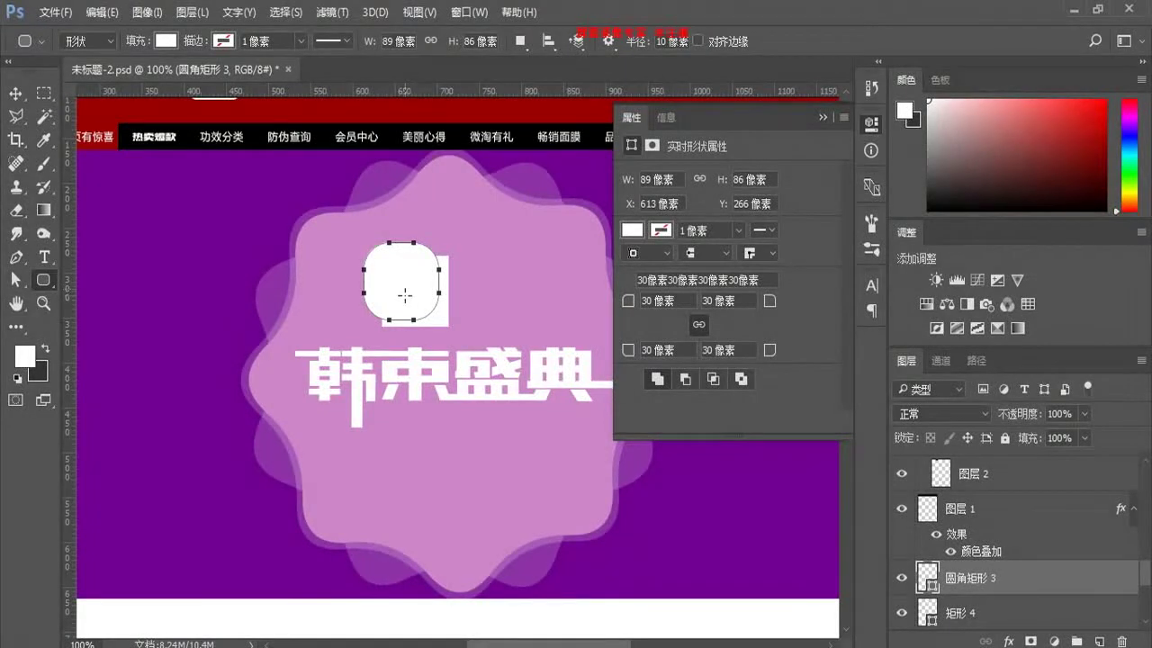
double_click(658, 300)
type("4")
key("Return")
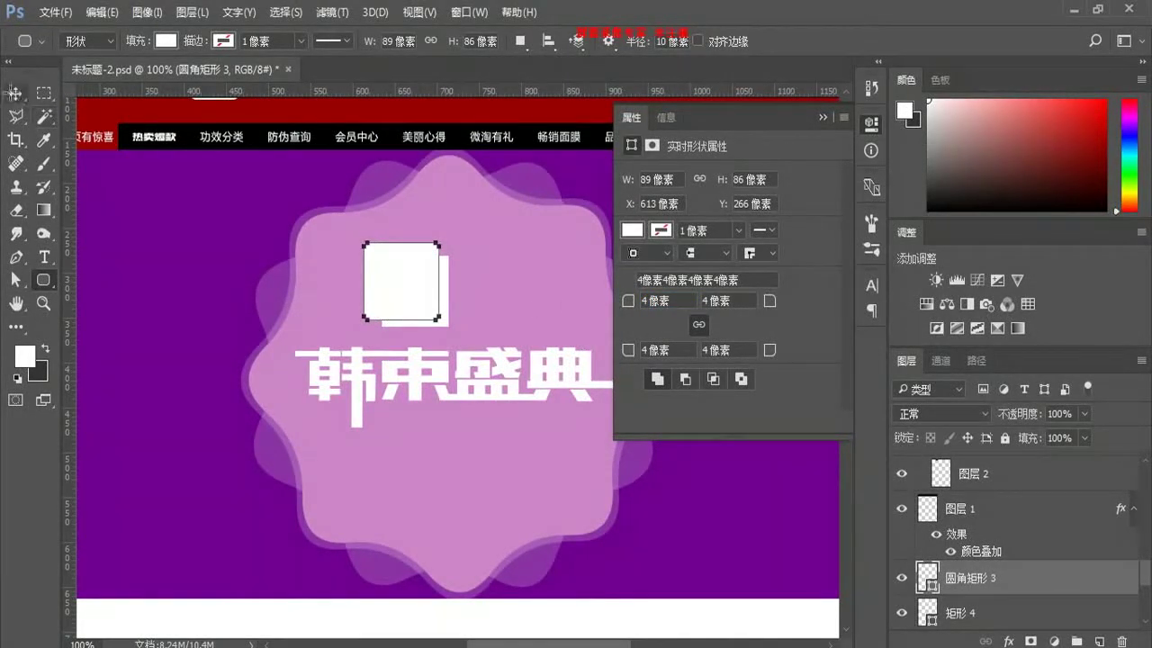
Step: Change the rounded rectangle's fill colour to #bb5151
key("v")
scroll(504, 396, "up", 4)
left_click_drag(378, 247, 381, 253)
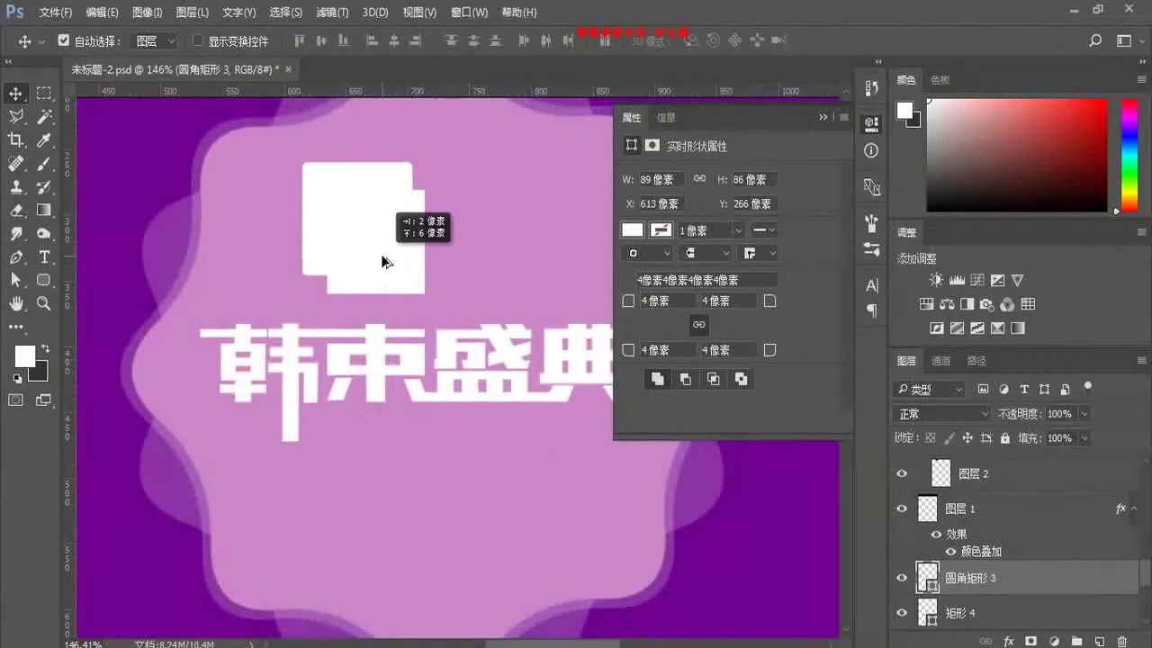
double_click(927, 576)
left_click(766, 317)
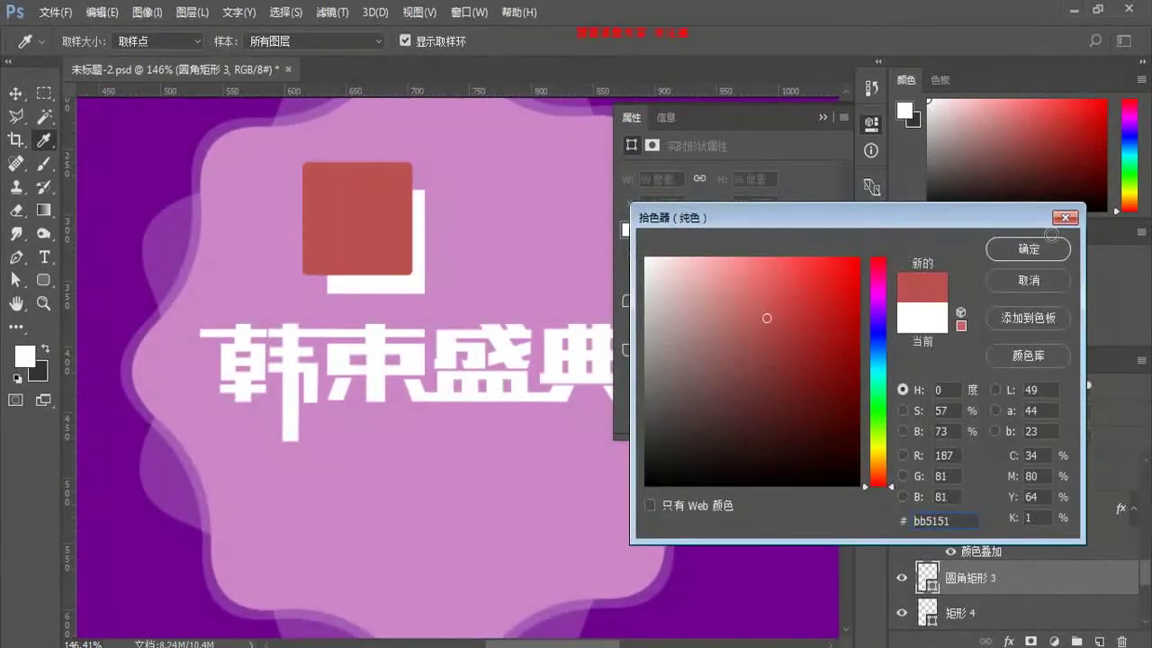
left_click(1043, 245)
Step: Position the red rounded rectangle at X 615 px, Y 264 px, leaving an even white margin along the square's right and bottom edges
left_click(396, 255)
left_click_drag(395, 258, 408, 267)
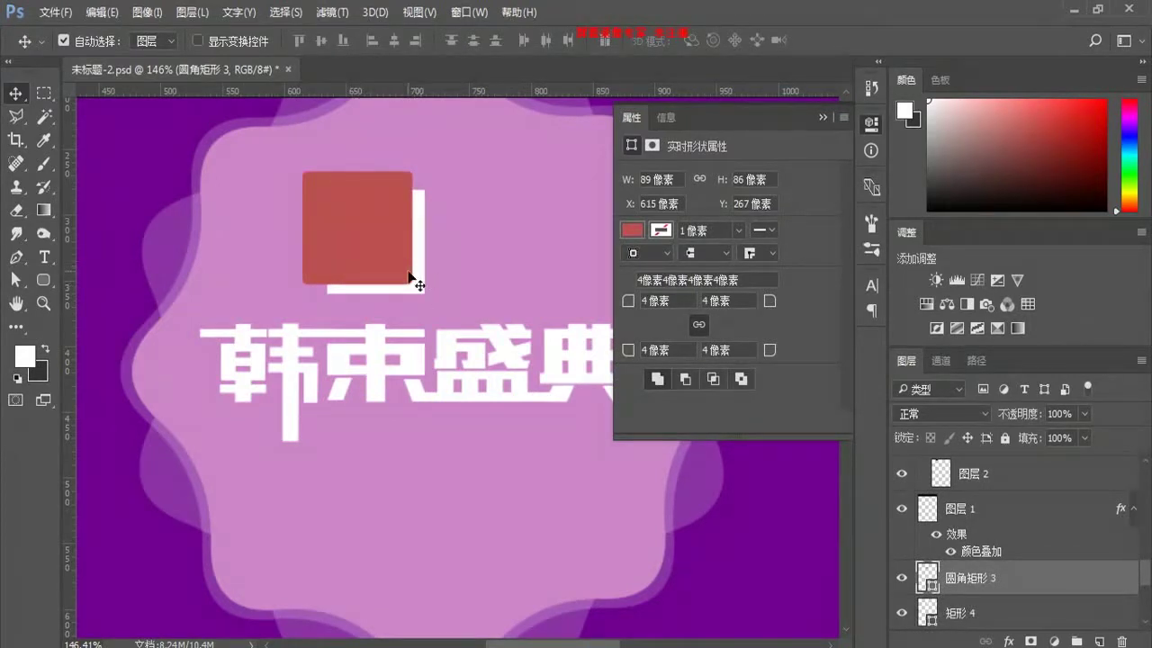
left_click(411, 268)
scroll(468, 330, "up", 5)
mouse_move(342, 236)
left_mouse_down()
mouse_move(377, 249)
mouse_move(362, 242)
left_mouse_up()
key("Down")
key("Left")
key("Right")
key("shift+Left")
key("shift+Up")
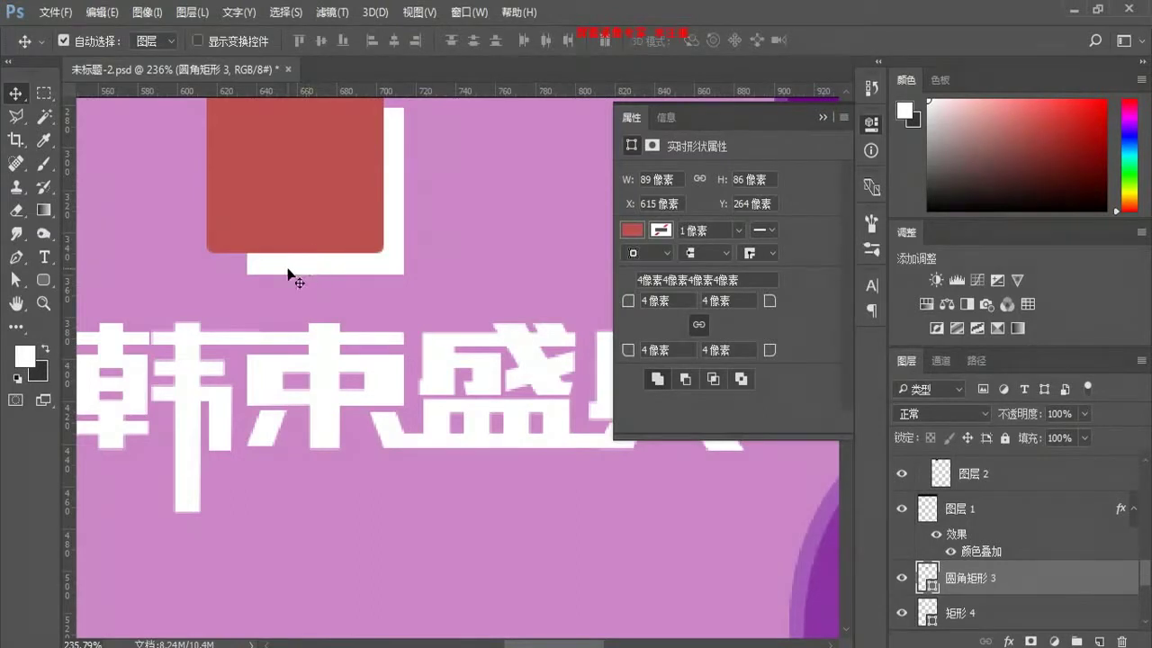
Step: Merge the square and rounded rectangle into one shape layer, and subtract the rounded rectangle from the square to leave an L shape
left_click(381, 264, "shift")
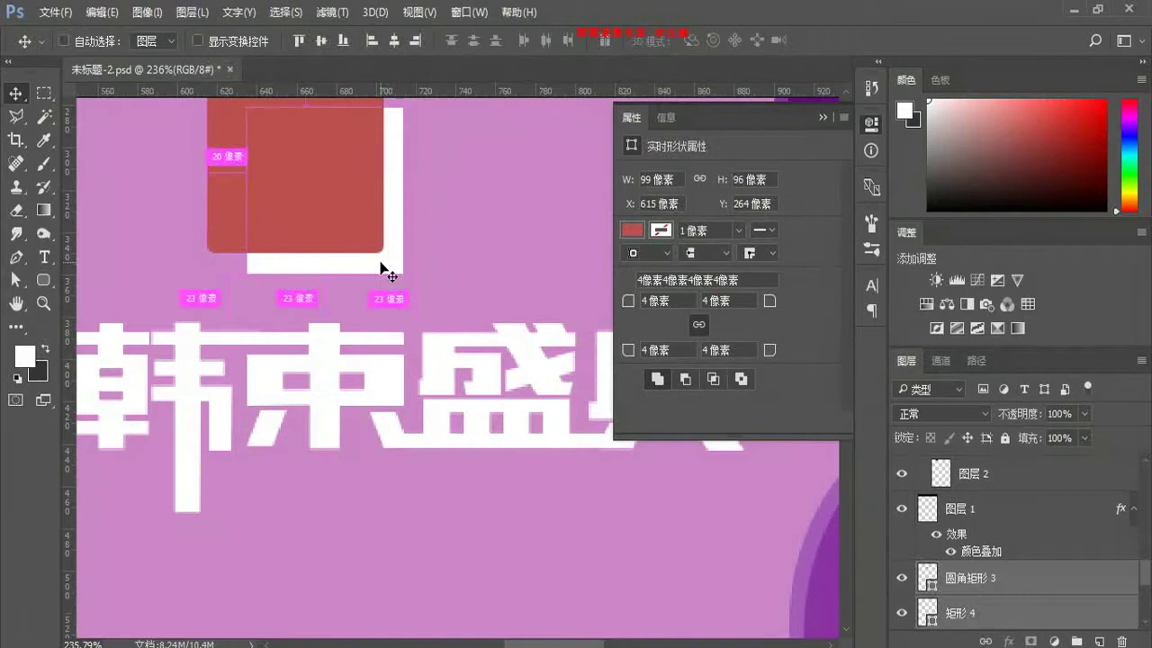
key("ctrl+z")
key("a")
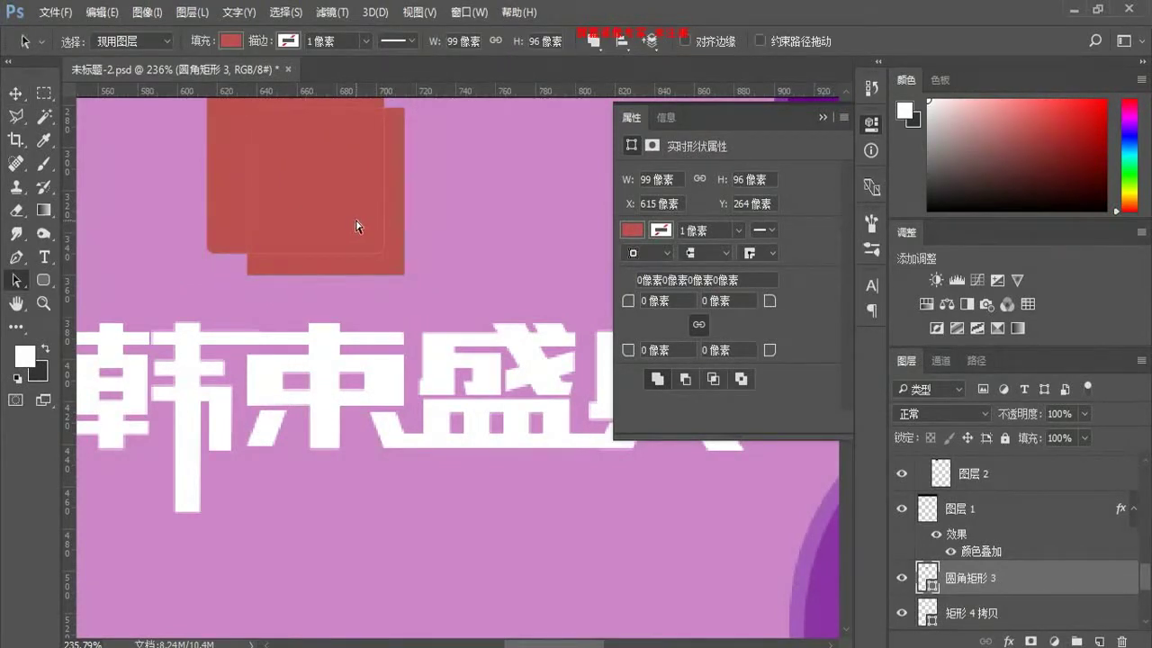
left_click(593, 41)
left_click(638, 101)
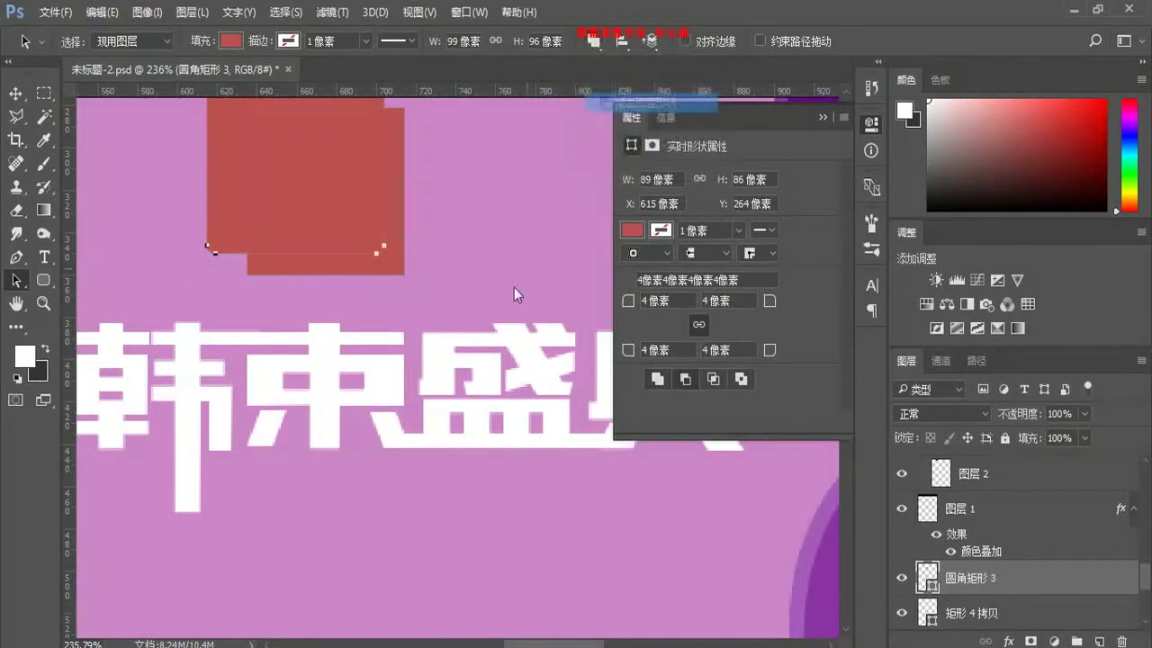
key("v")
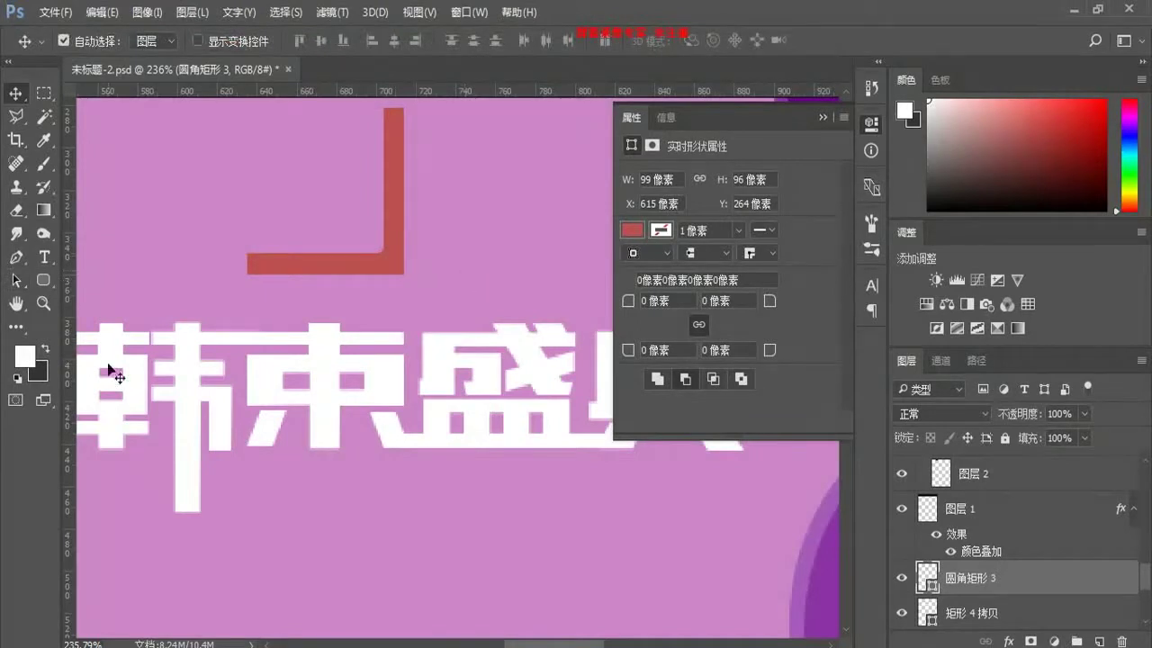
Step: Merge the L shape's component paths into a single path, and deselect it
key("u")
left_click(577, 42)
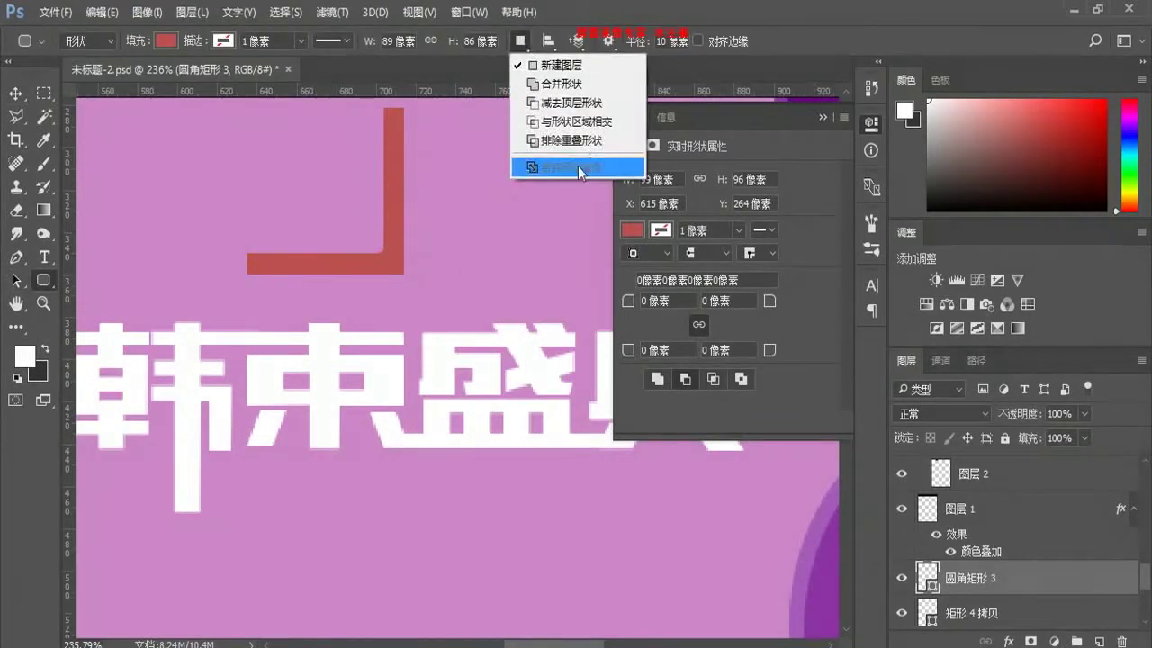
left_click(963, 574)
key("a")
left_click_drag(381, 257, 244, 108)
left_click(594, 42)
left_click(612, 159)
left_click(440, 294)
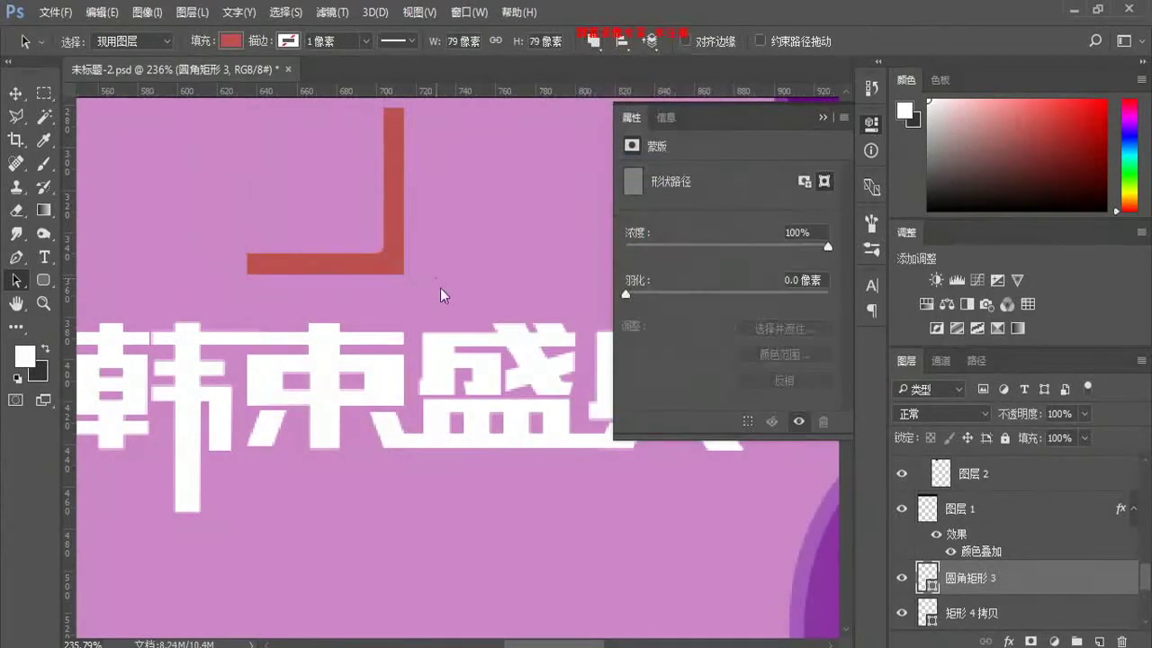
Step: Move the red L shape onto the character 韩 and set its layer opacity to 50%
key("v")
left_click_drag(404, 267, 329, 419)
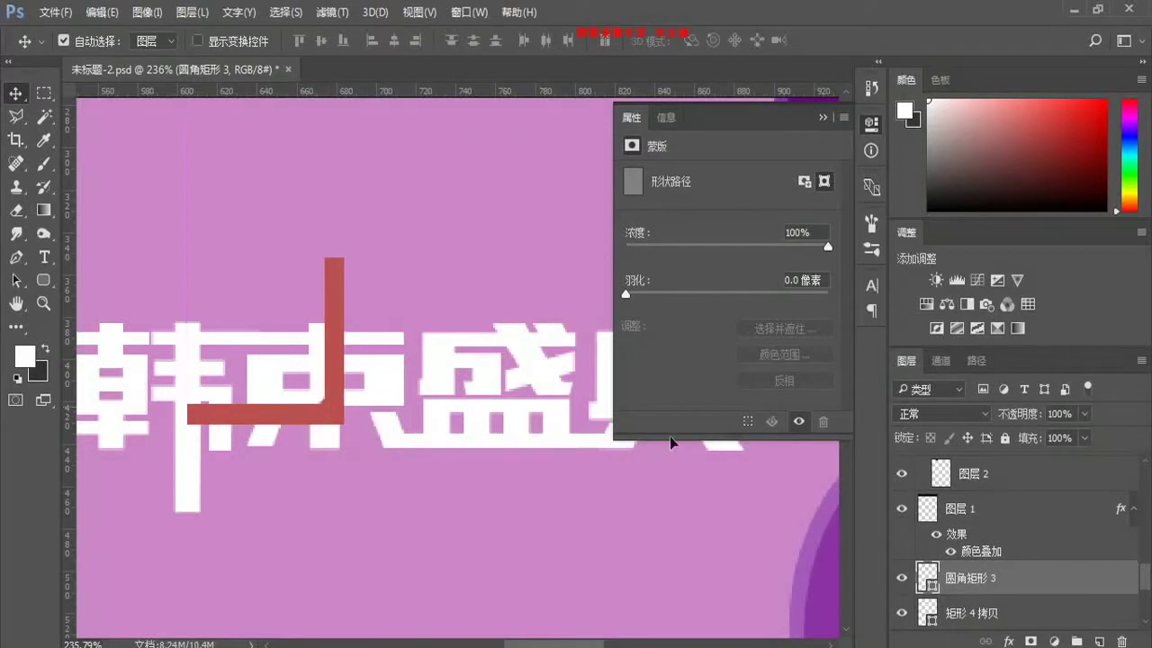
key("5")
left_click_drag(404, 484, 463, 530)
left_click_drag(460, 428, 355, 473)
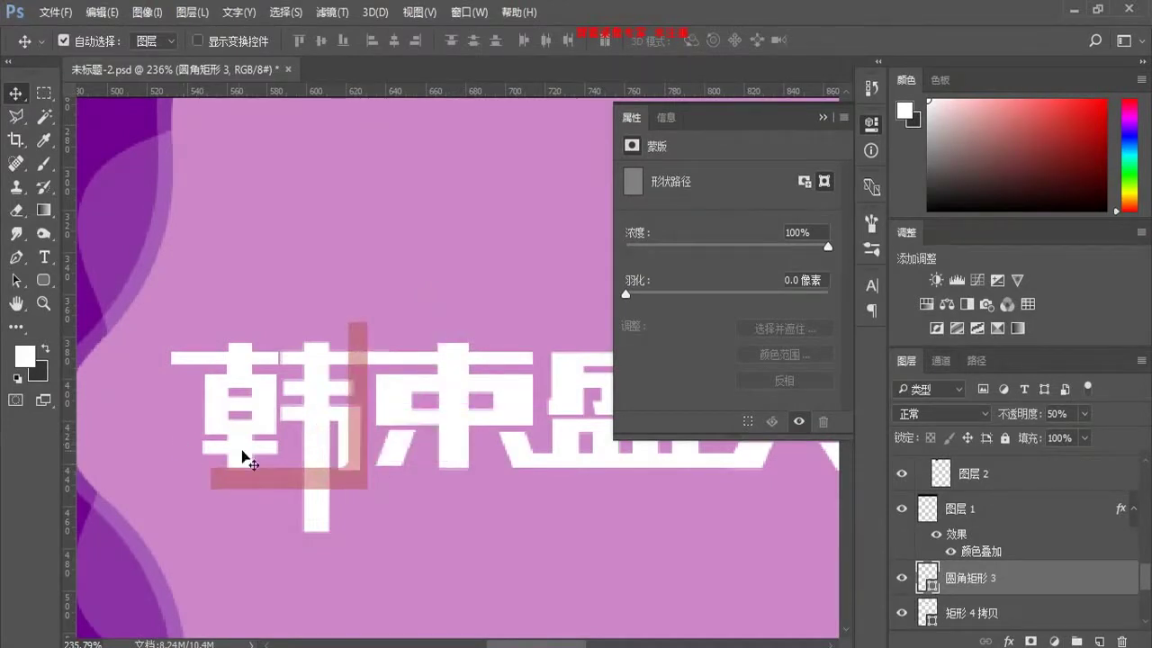
left_click_drag(514, 502, 496, 501)
left_click_drag(586, 501, 513, 501)
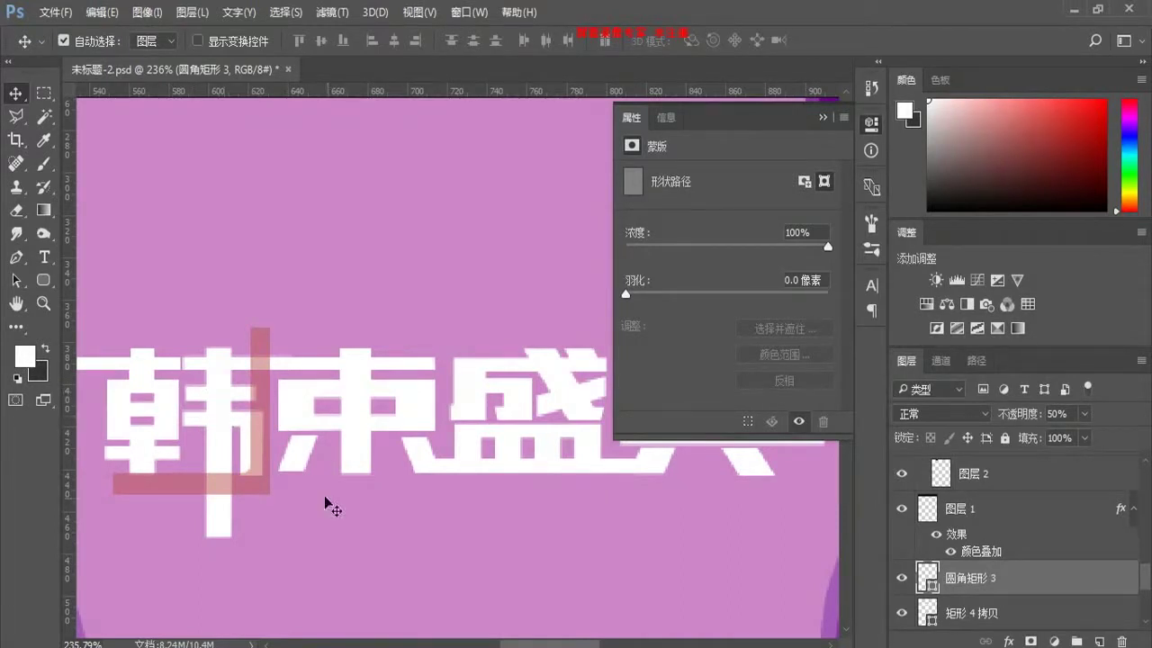
left_click_drag(256, 478, 274, 484)
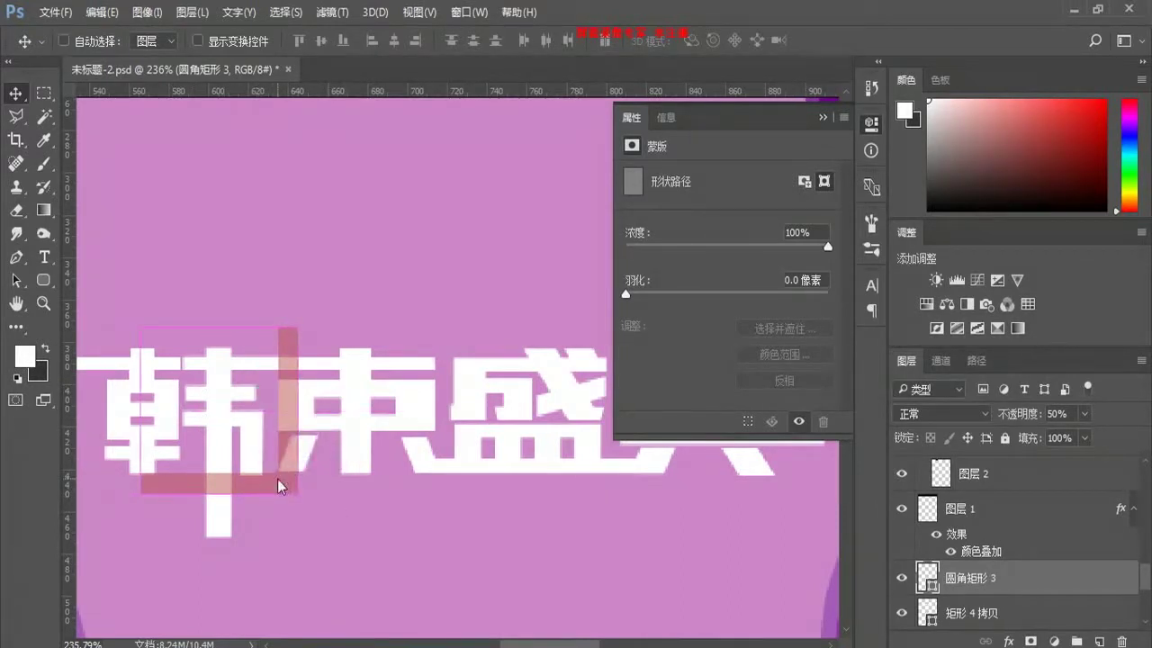
Step: Flip the L shape vertically so that its rounded inner corner faces an upper-right stroke corner
right_click(275, 482)
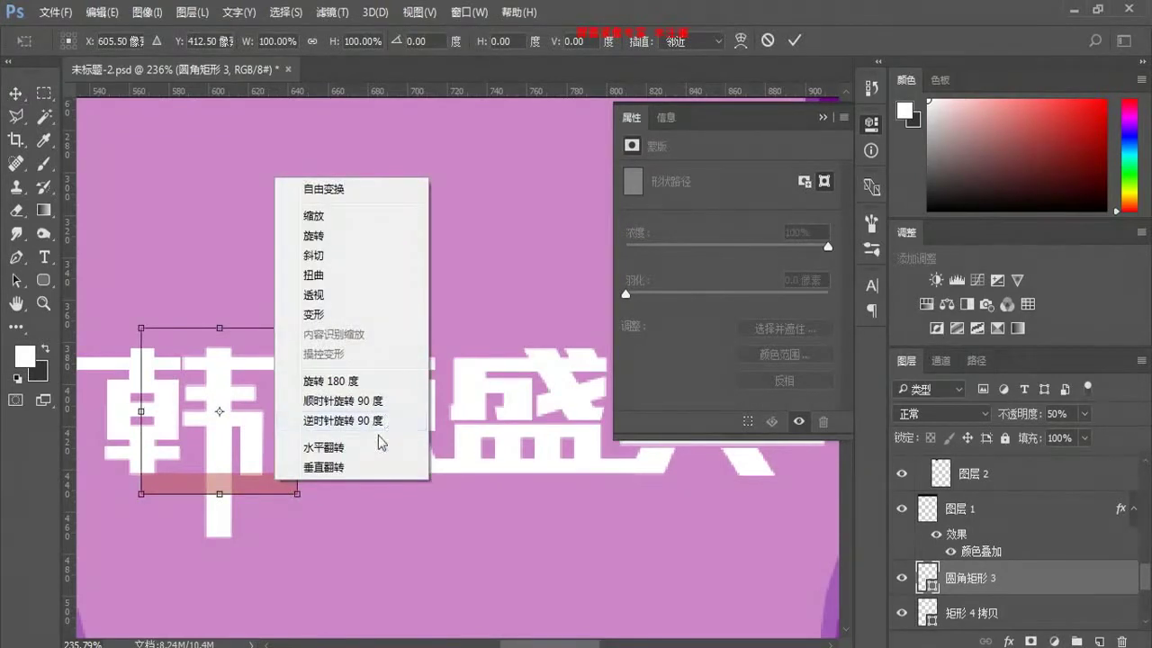
left_click(372, 455)
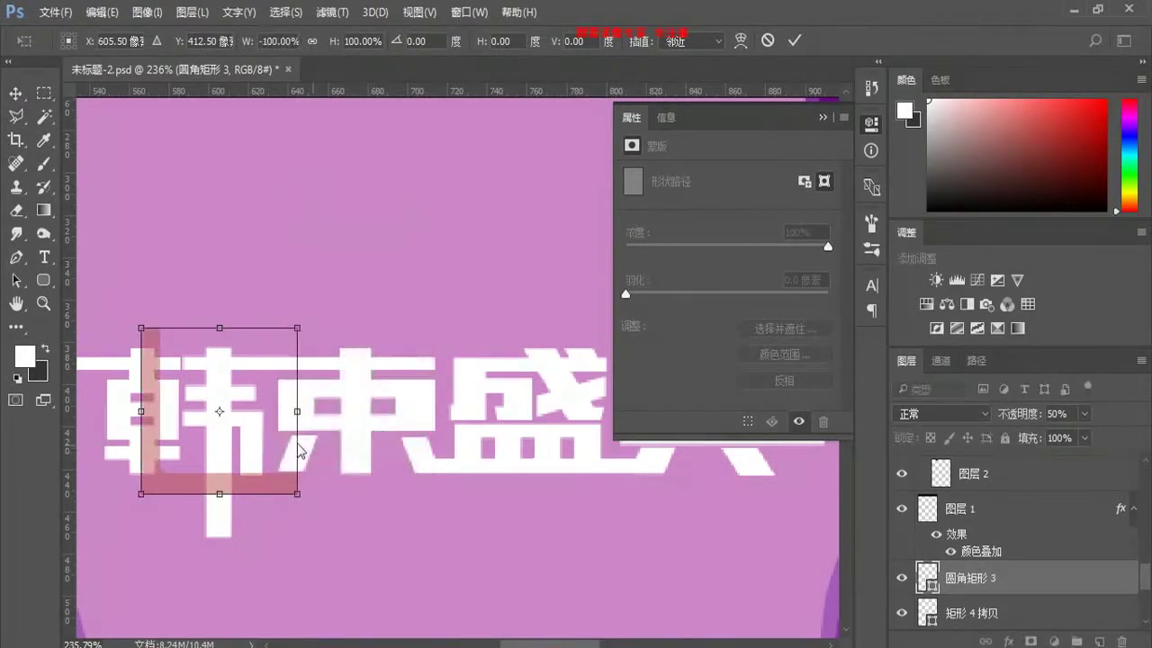
right_click(266, 486)
left_click(343, 477)
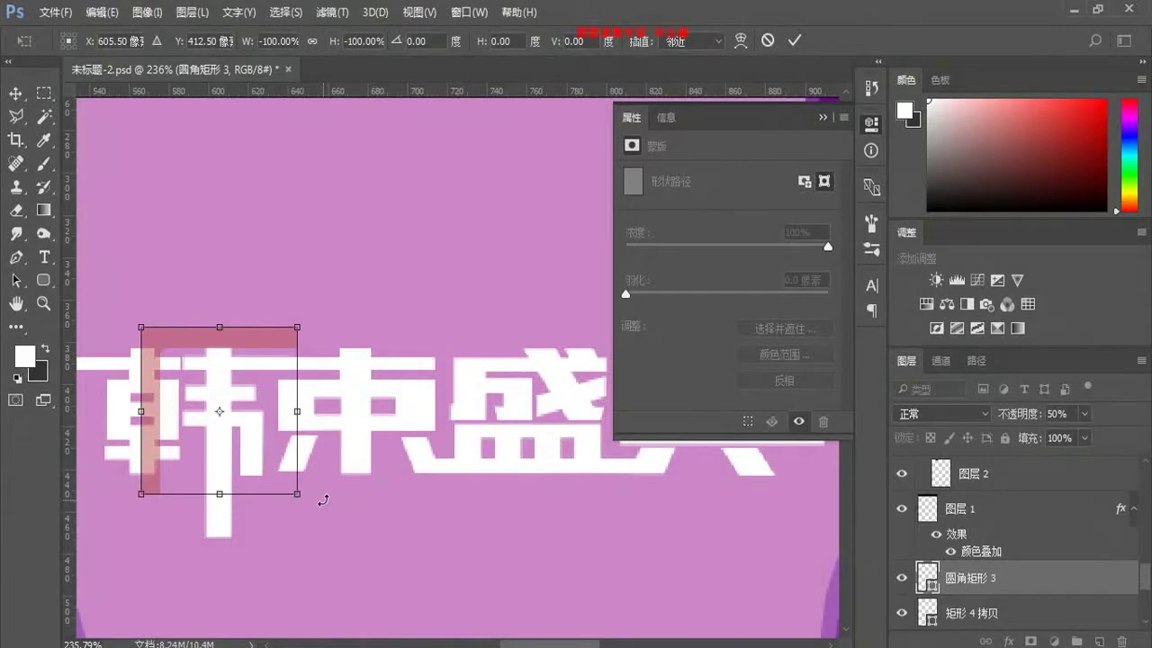
right_click(293, 432)
left_click(366, 371)
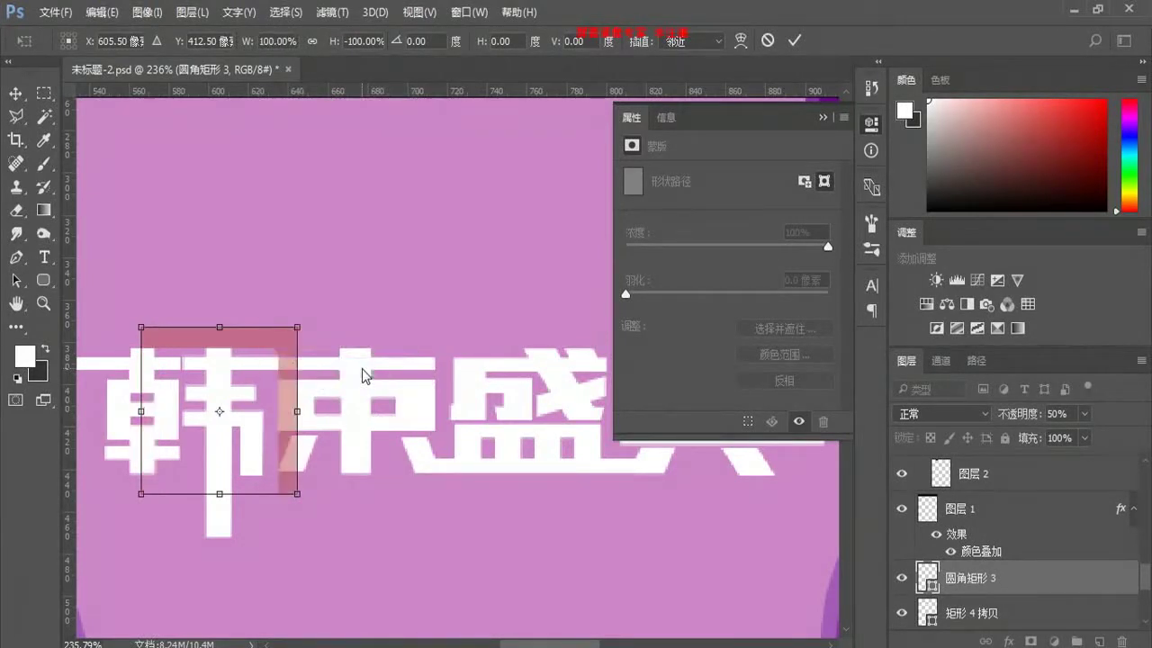
key("Return")
Step: Fit the L shape's rounded inner corner over the upper-right corner of the box in 韩's left component, and select the lettering layer
scroll(385, 424, "up", 3)
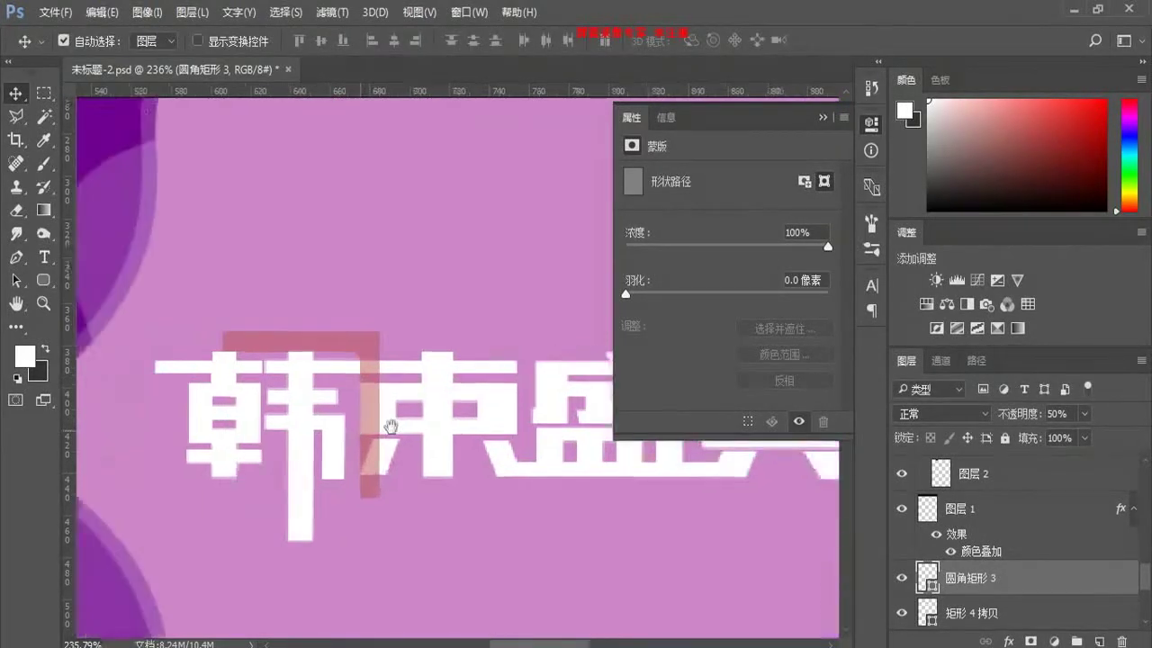
scroll(419, 457, "up", 1)
scroll(428, 400, "left", 2)
left_click_drag(522, 360, 363, 288)
scroll(363, 391, "up", 5)
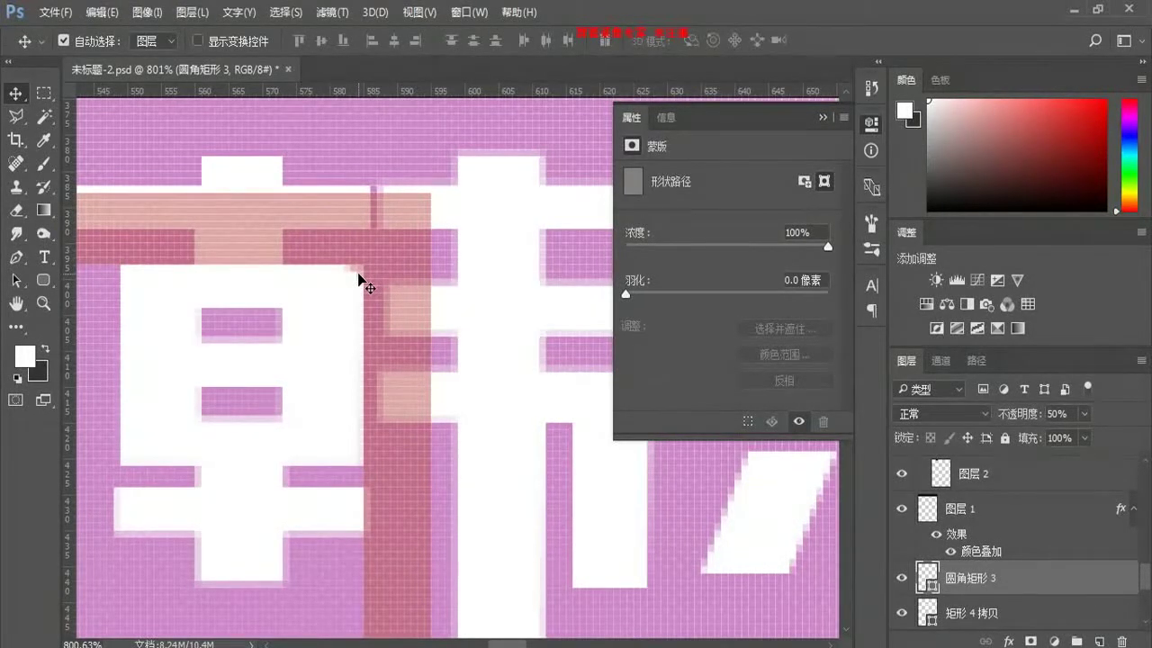
scroll(359, 280, "down", 5)
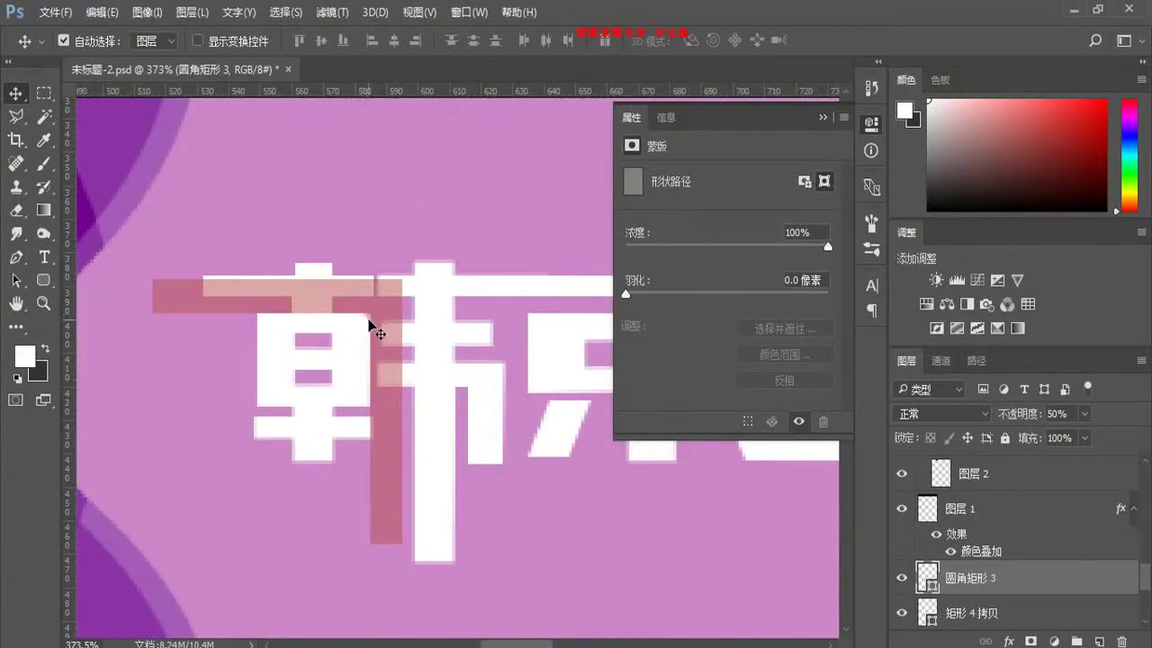
left_click(348, 336)
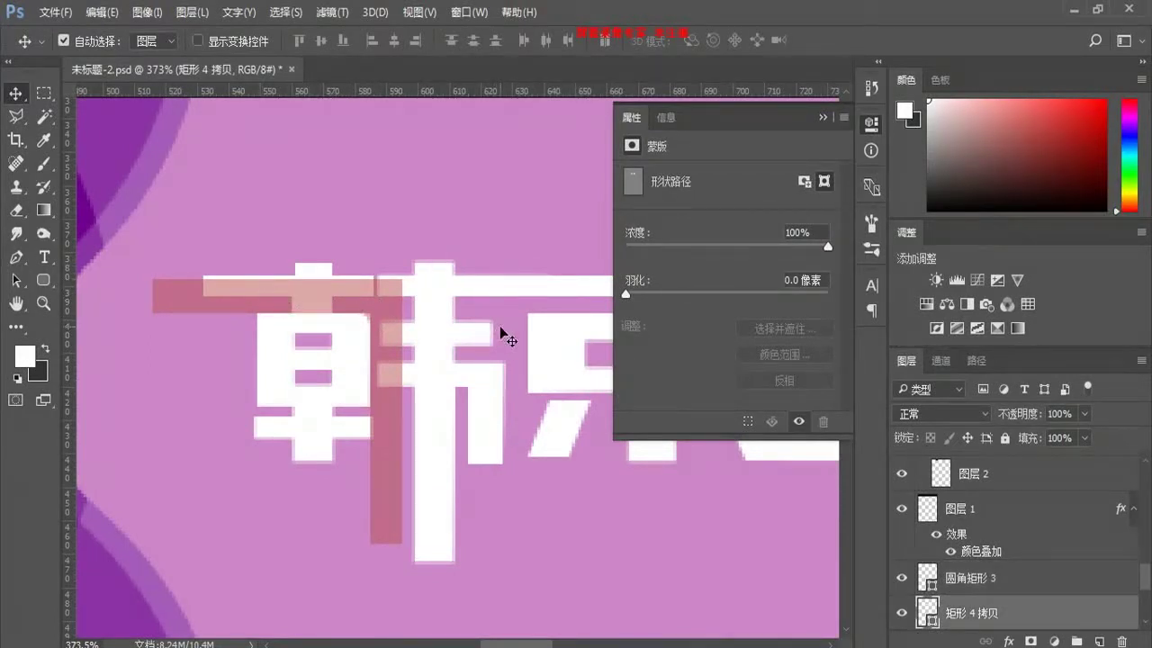
Step: Duplicate the red L shape, keeping one over the corner of 韩 and a spare above the lettering
left_click_drag(479, 336, 377, 337)
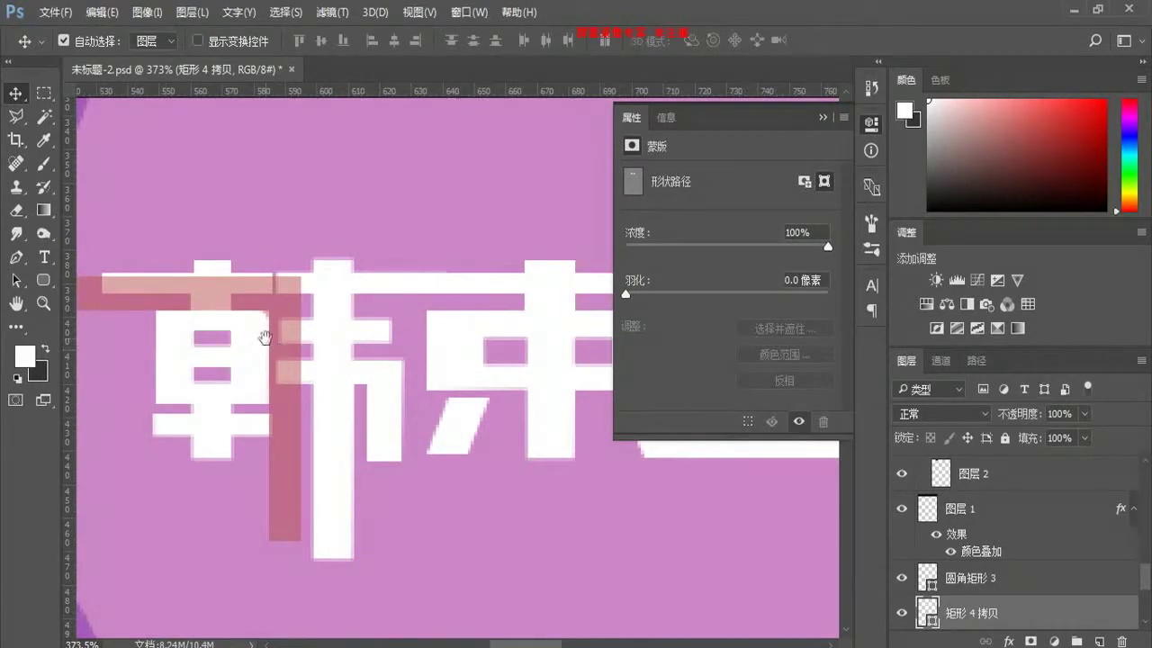
left_click_drag(283, 321, 343, 320)
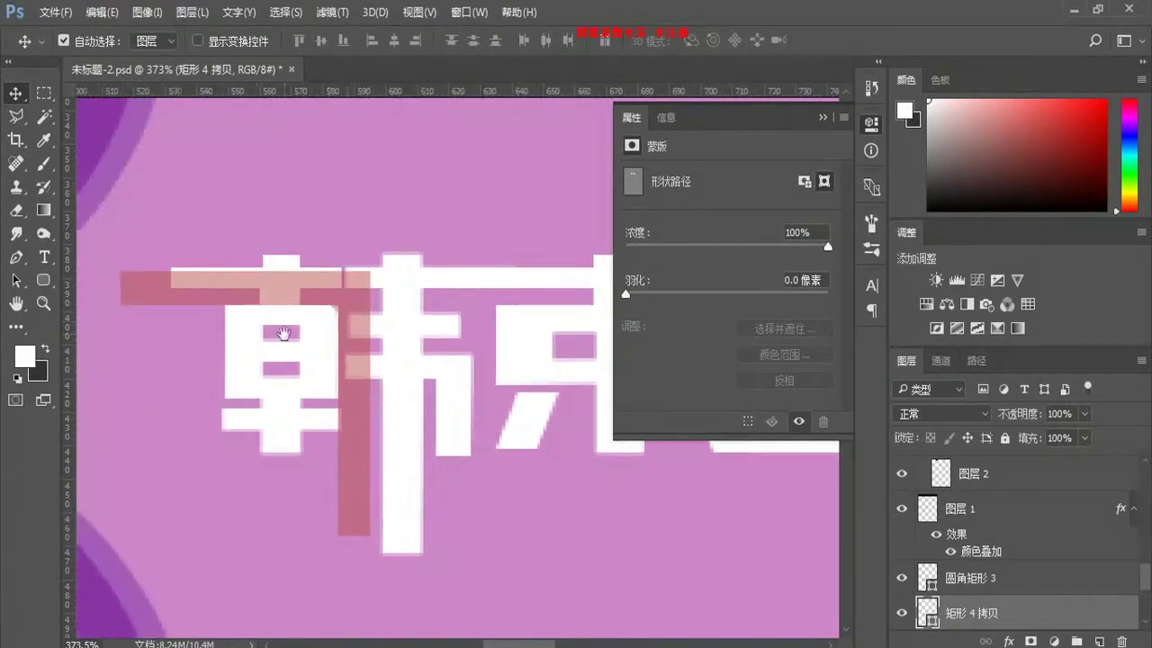
left_click_drag(352, 377, 350, 403)
left_click_drag(253, 405, 350, 394)
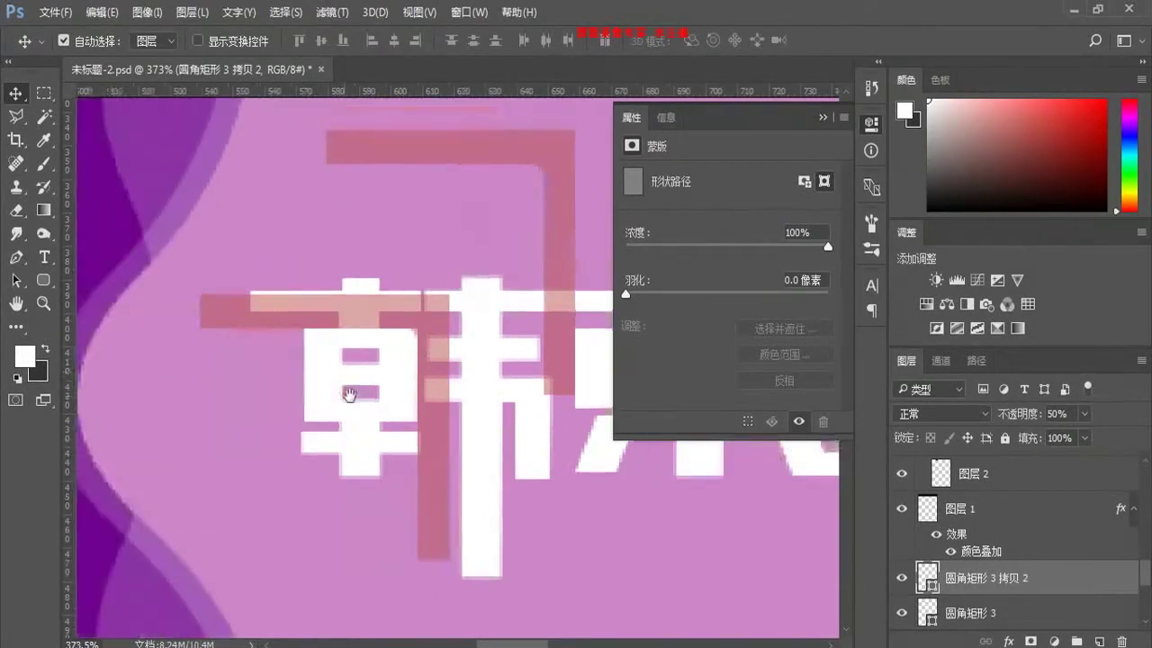
Step: Shorten both arms of the L cutter on 韩 to about 10 px wide and 18 px high
key("a")
left_click_drag(204, 286, 412, 337)
left_click_drag(369, 272, 452, 320)
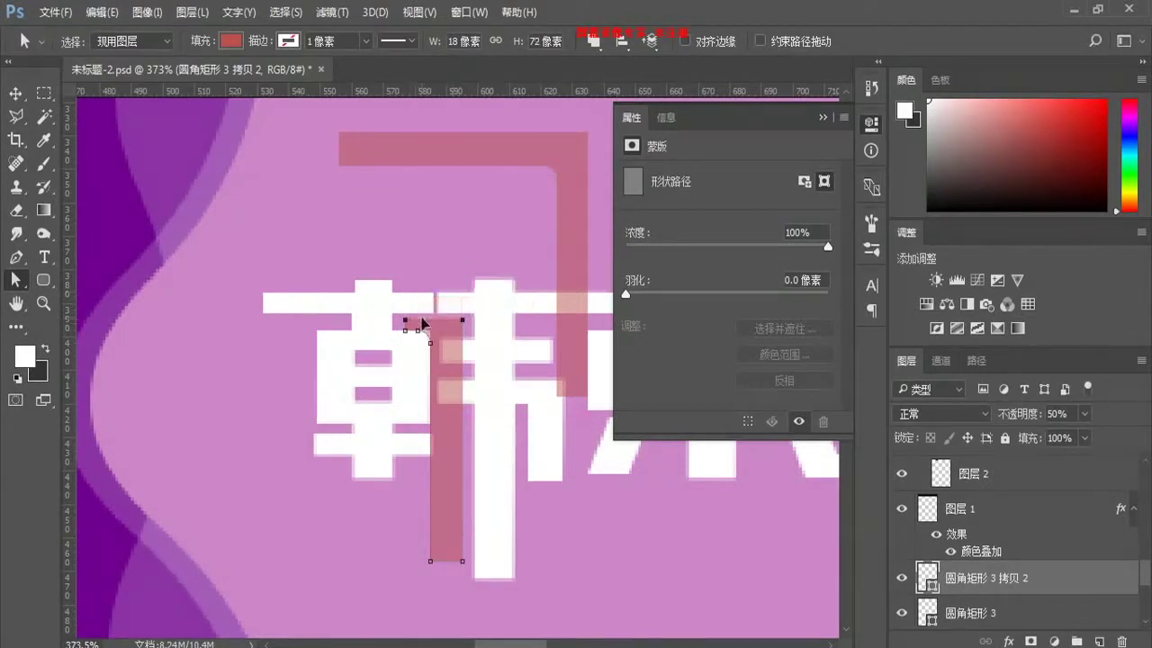
left_click_drag(389, 603, 494, 493)
left_click_drag(461, 561, 455, 383)
left_click_drag(495, 421, 447, 298)
left_click_drag(459, 385, 438, 385)
scroll(494, 494, "up", 3)
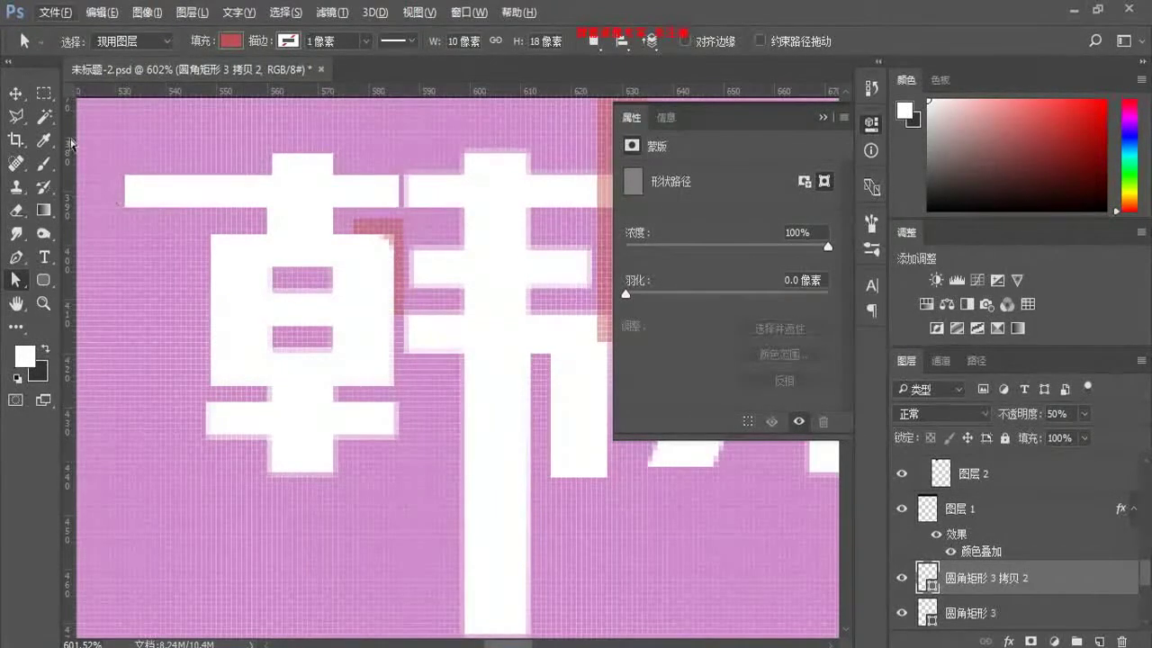
Step: Try scaling the spare red L shape to 51.90%, and undo the scaling
key("v")
scroll(411, 339, "up", 2)
scroll(411, 339, "right", 3)
left_click_drag(324, 356, 429, 393)
key("ctrl+t")
left_click_drag(447, 534, 348, 427)
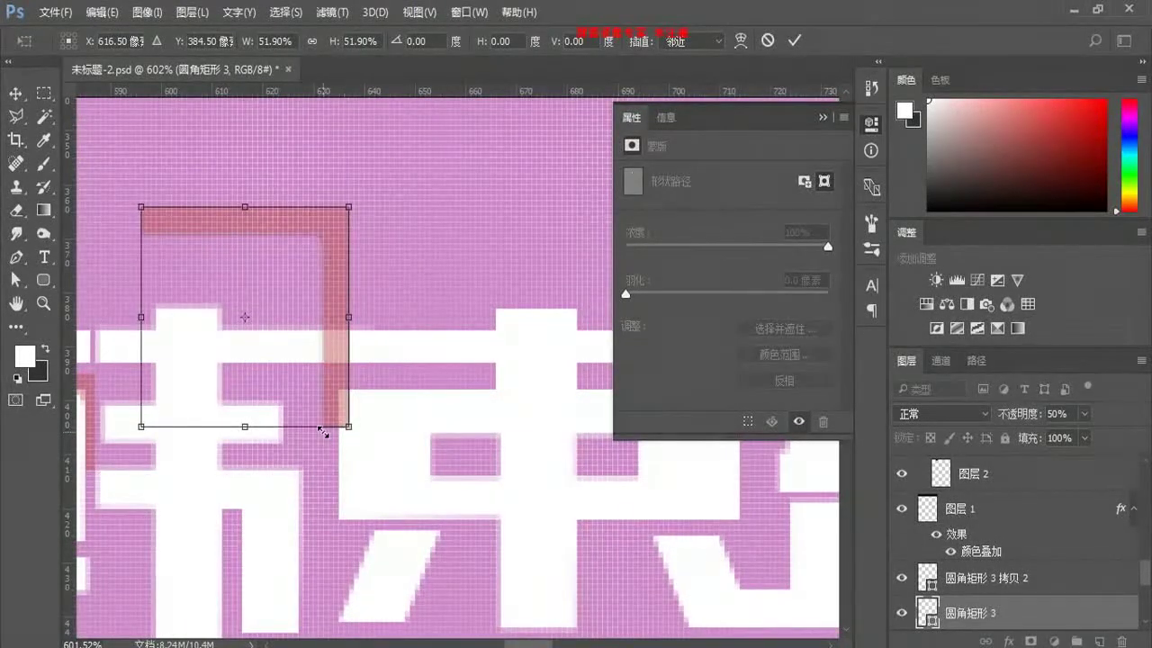
key("Return")
key("ctrl+z")
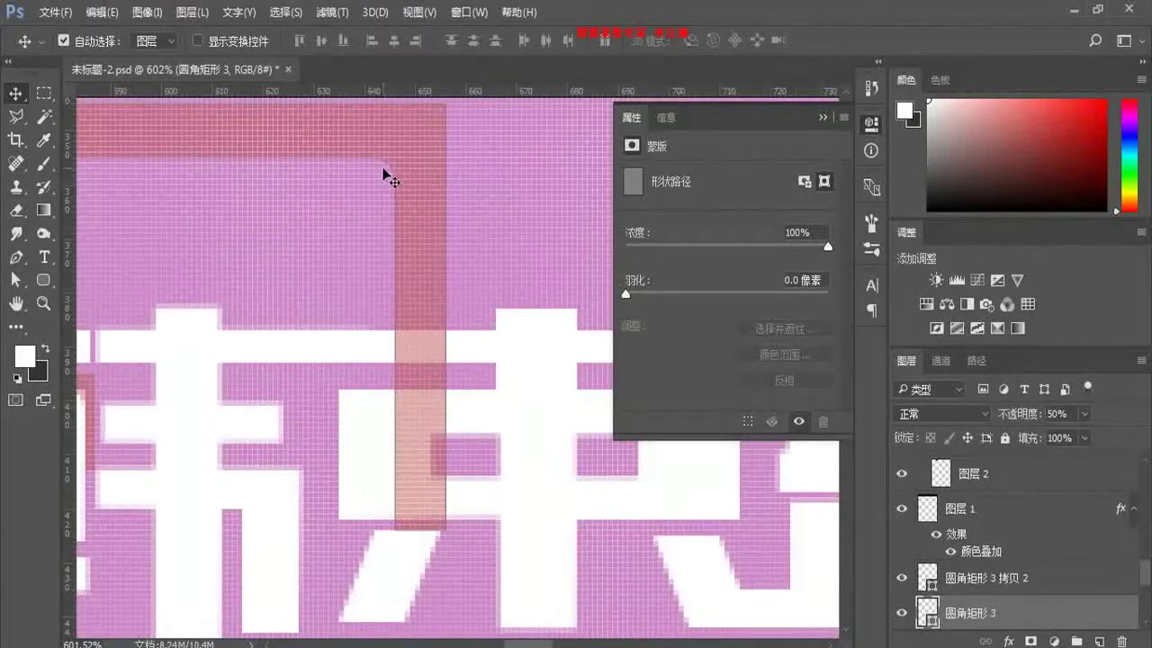
scroll(478, 333, "up", 2)
key("ctrl+z")
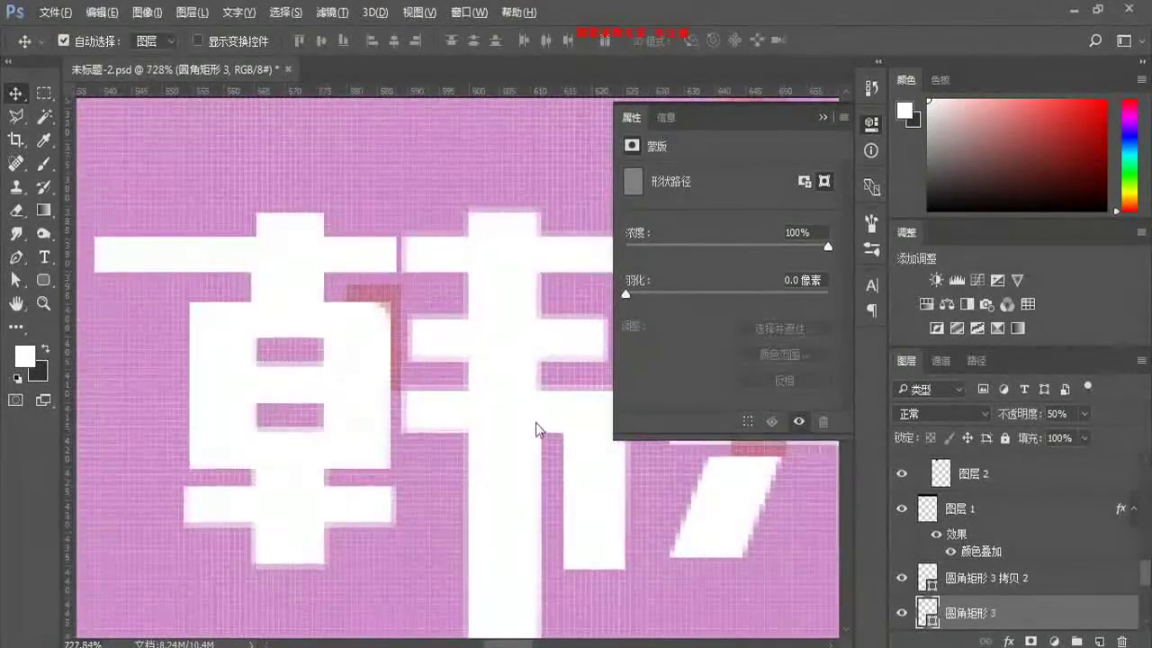
Step: Merge the component paths of the lettering layer 矩形 4 拷贝 into one path, and toggle the layer's visibility to check it
left_click(387, 358)
left_click(426, 247)
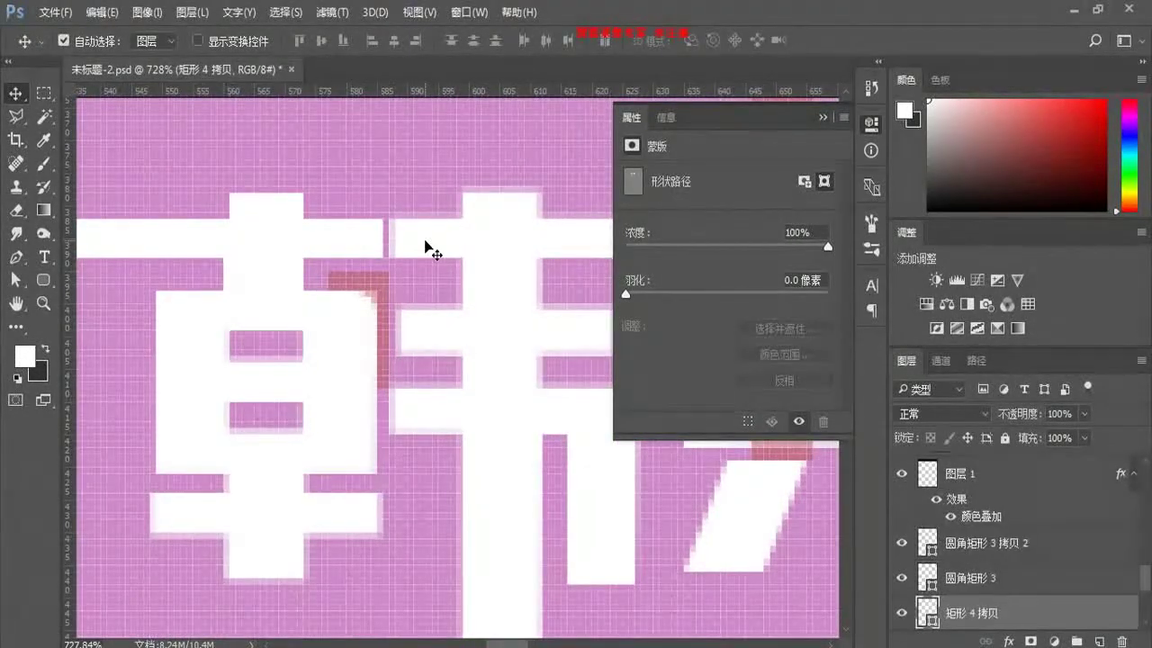
scroll(511, 210, "down", 1)
scroll(547, 435, "down", 1)
left_click_drag(650, 502, 553, 490)
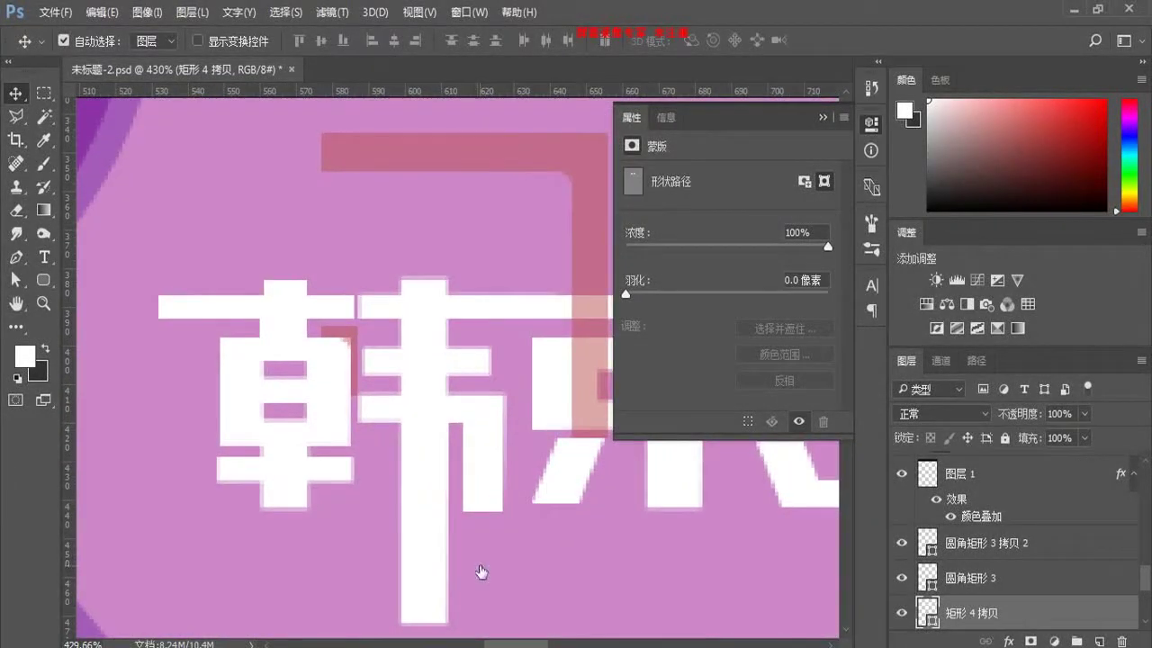
left_click(14, 279)
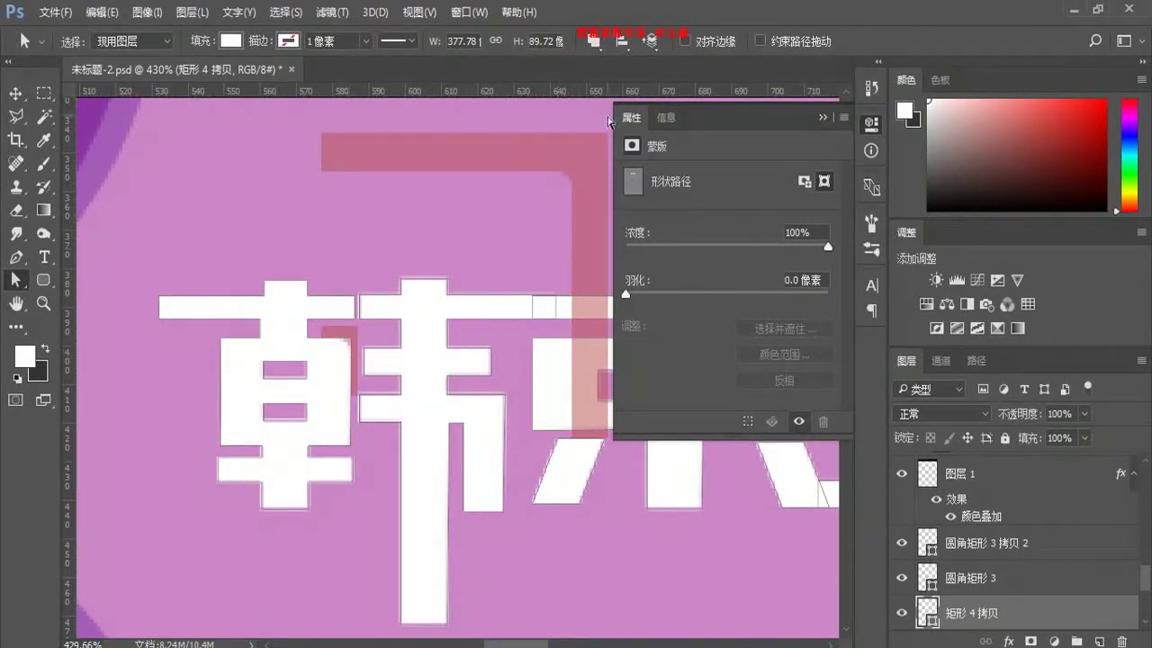
left_click(594, 41)
left_click(656, 167)
left_click(903, 613)
left_click(902, 612)
left_click(902, 613)
left_click(903, 613)
Step: Select the small L cutter together with the lettering layer and merge them into one shape layer
key("v")
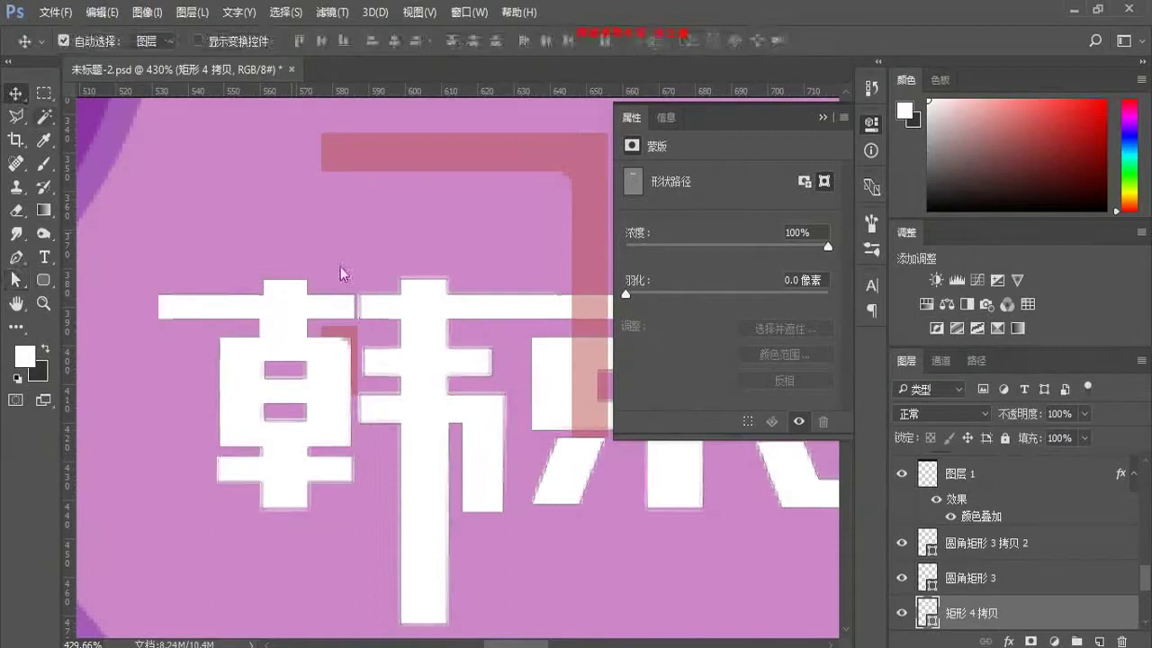
left_click(349, 335)
left_click_drag(362, 331, 354, 340)
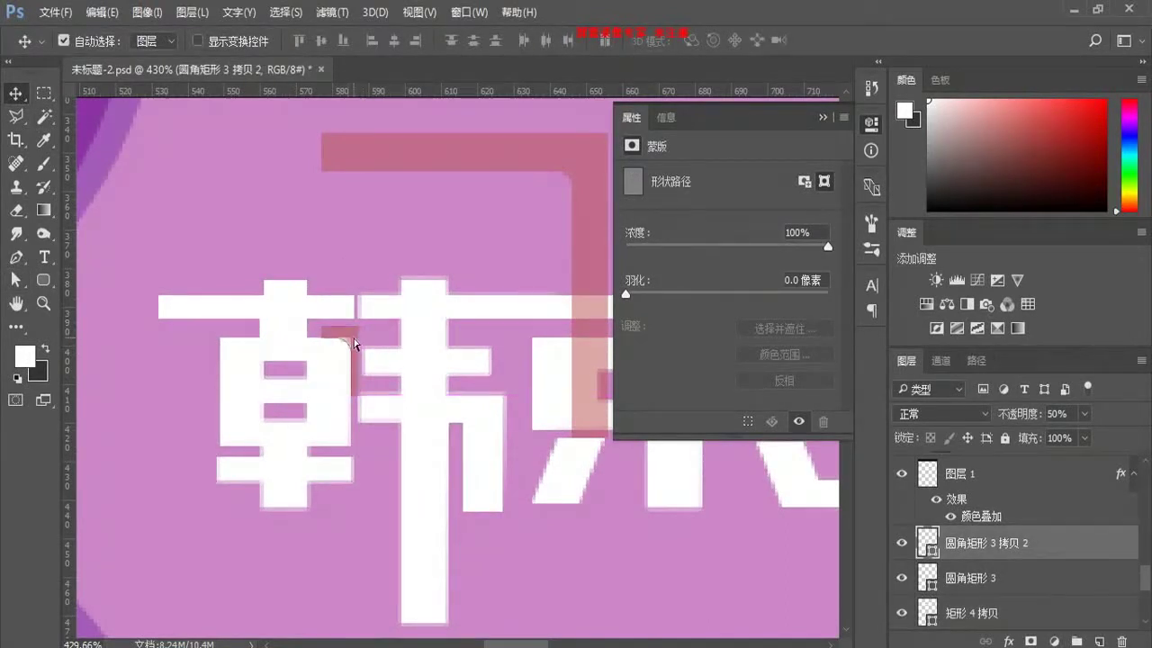
left_click(283, 366, "shift")
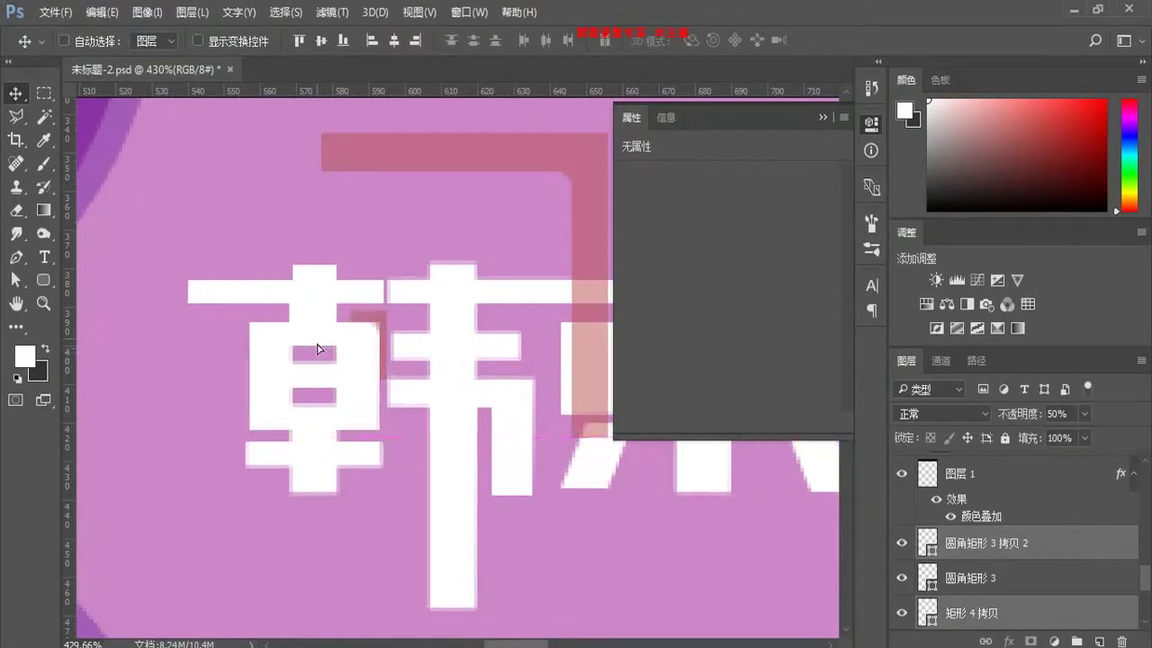
key("ctrl+e")
Step: Set the L cutter's path to subtract from the lettering shape, rounding the box corner in 韩
key("a")
left_click(351, 347)
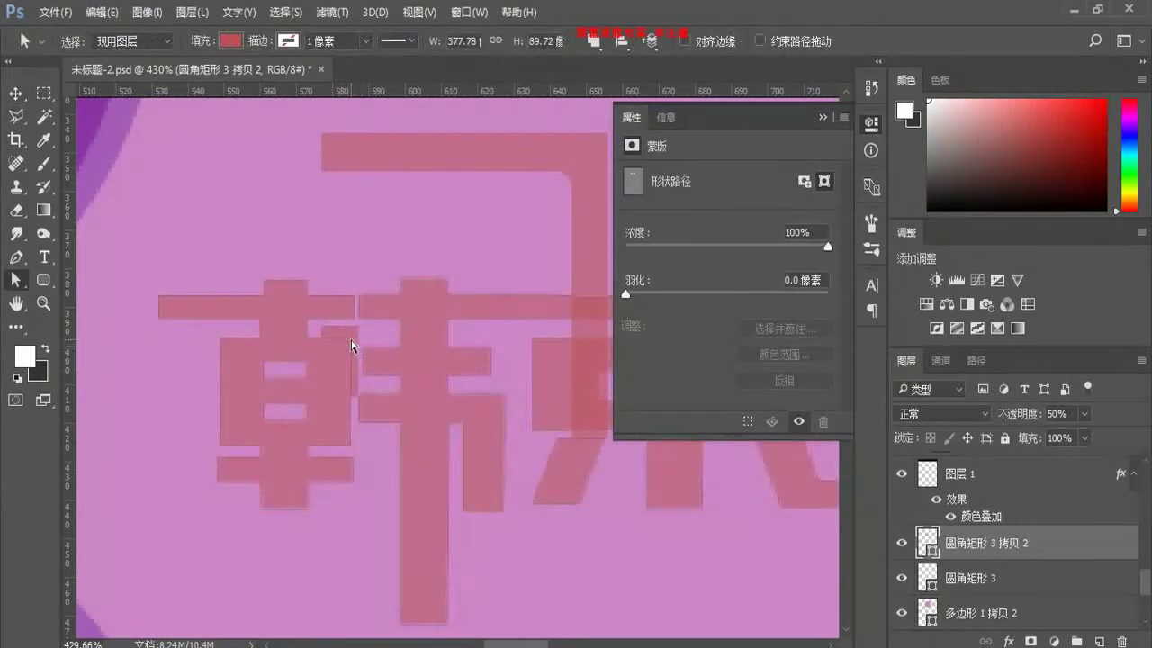
left_click(593, 42)
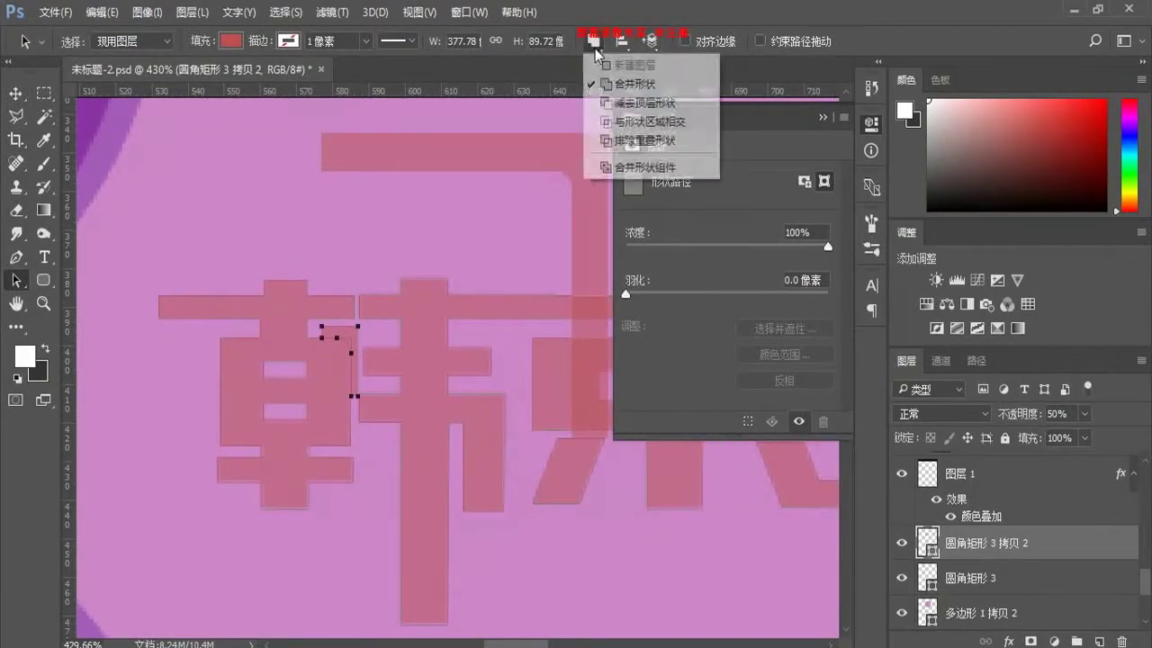
left_click(657, 105)
left_click(402, 428)
Step: Fill the merged lettering shape with white, set its layer opacity to 100%, and deselect the path
double_click(926, 544)
left_click(679, 322)
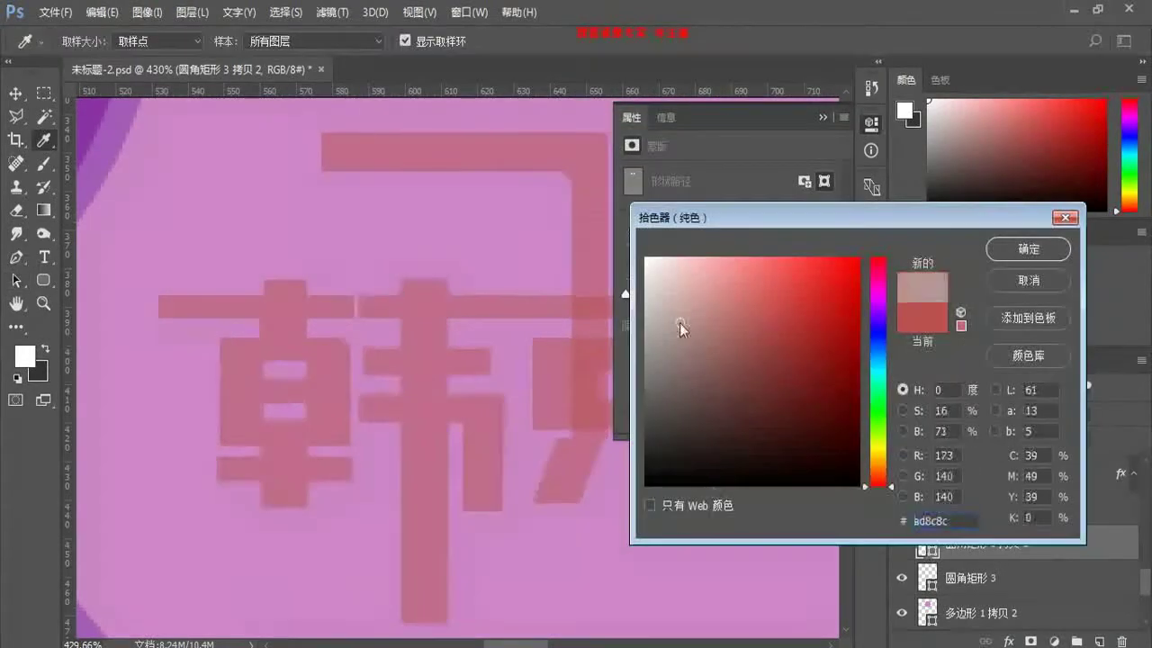
left_click_drag(680, 323, 645, 258)
left_click(1027, 248)
left_click(1067, 413)
type("100")
key("Return")
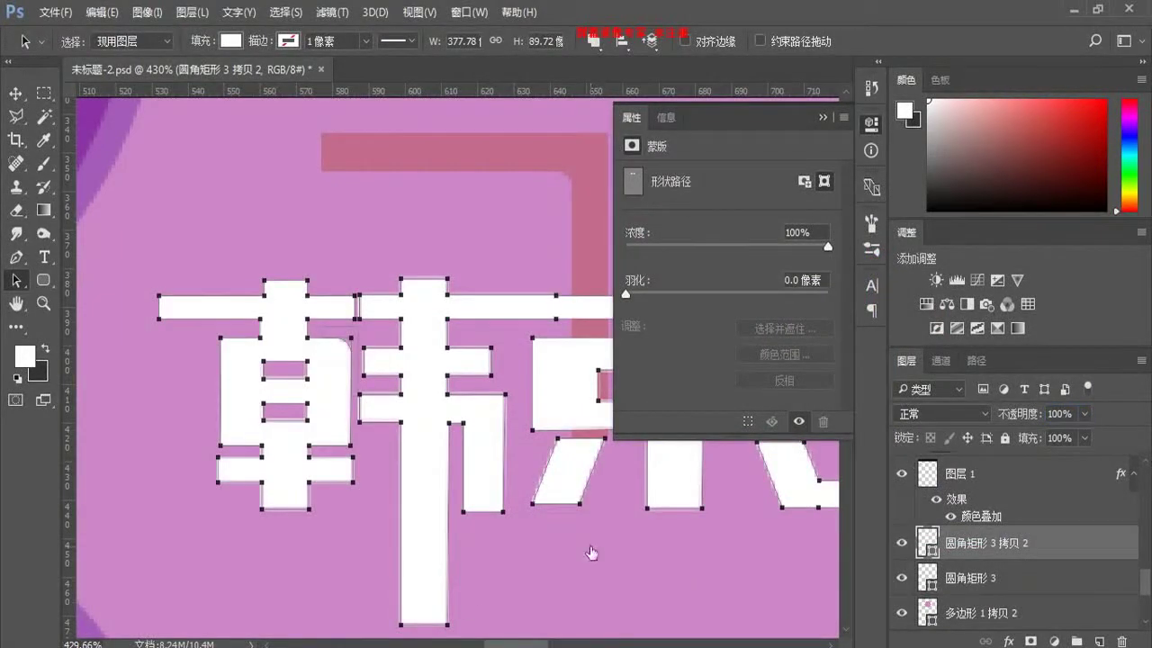
left_click(539, 556)
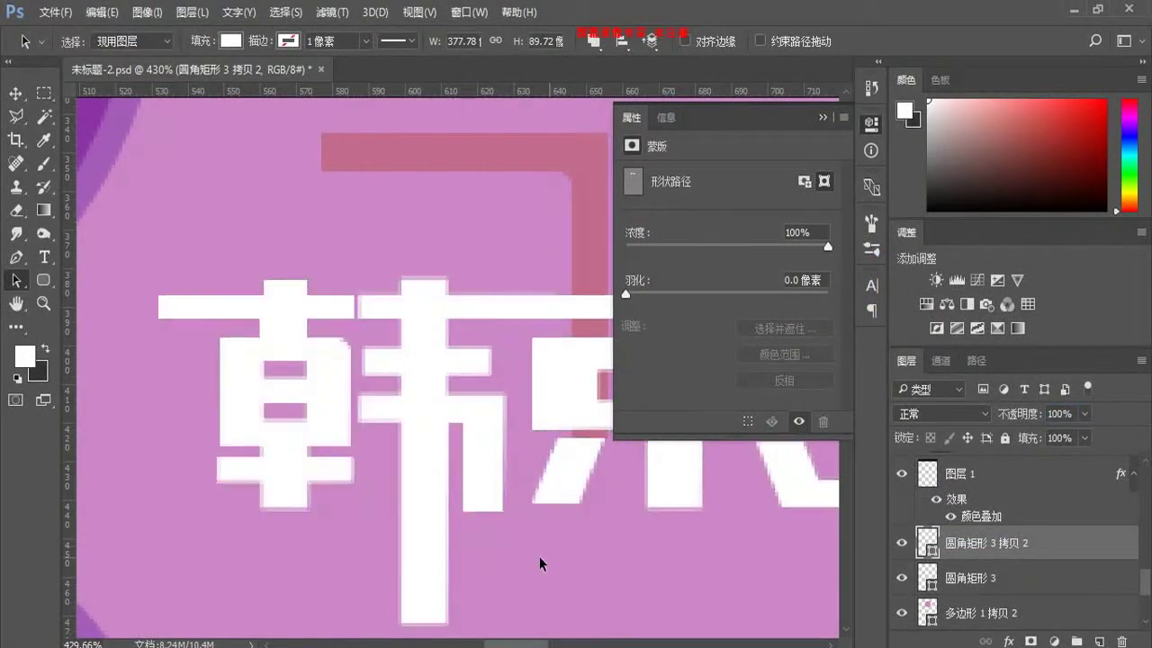
Step: Merge the subtracted L path and the lettering into a single path, and collapse the properties panel
left_click(347, 350)
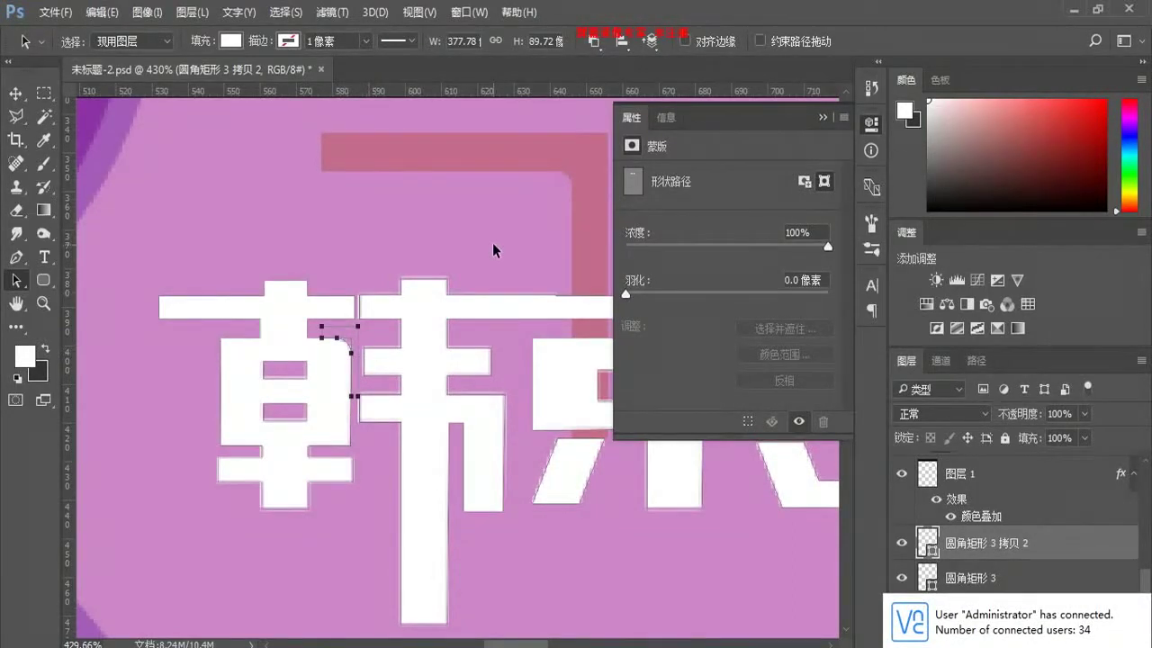
left_click(594, 41)
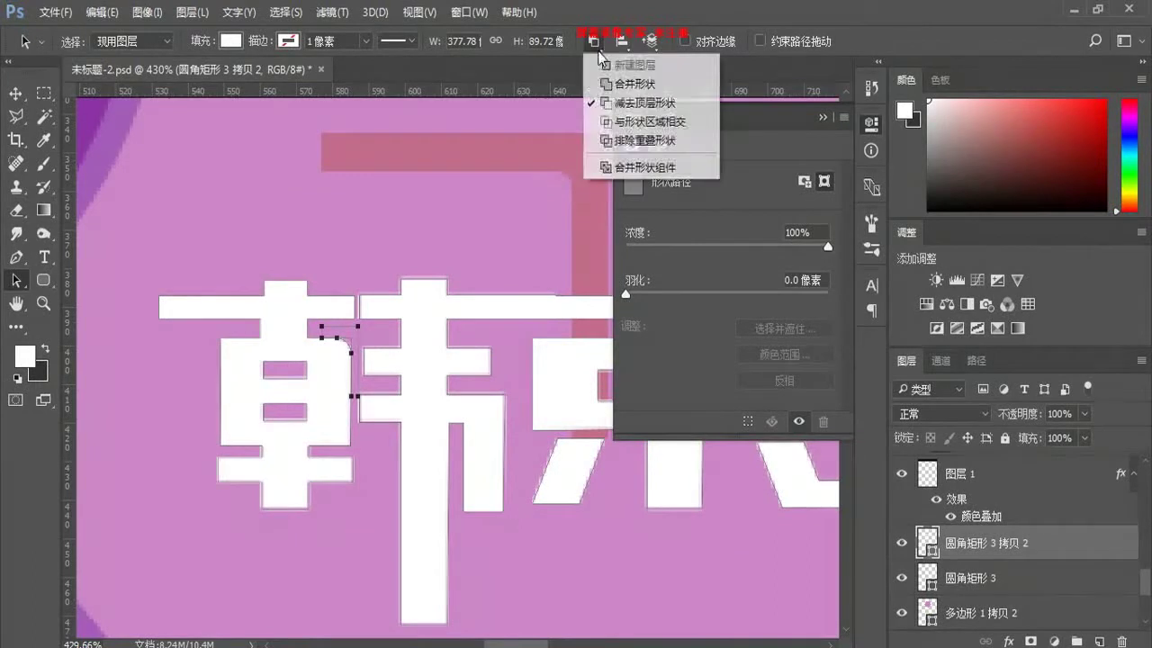
left_click(621, 162)
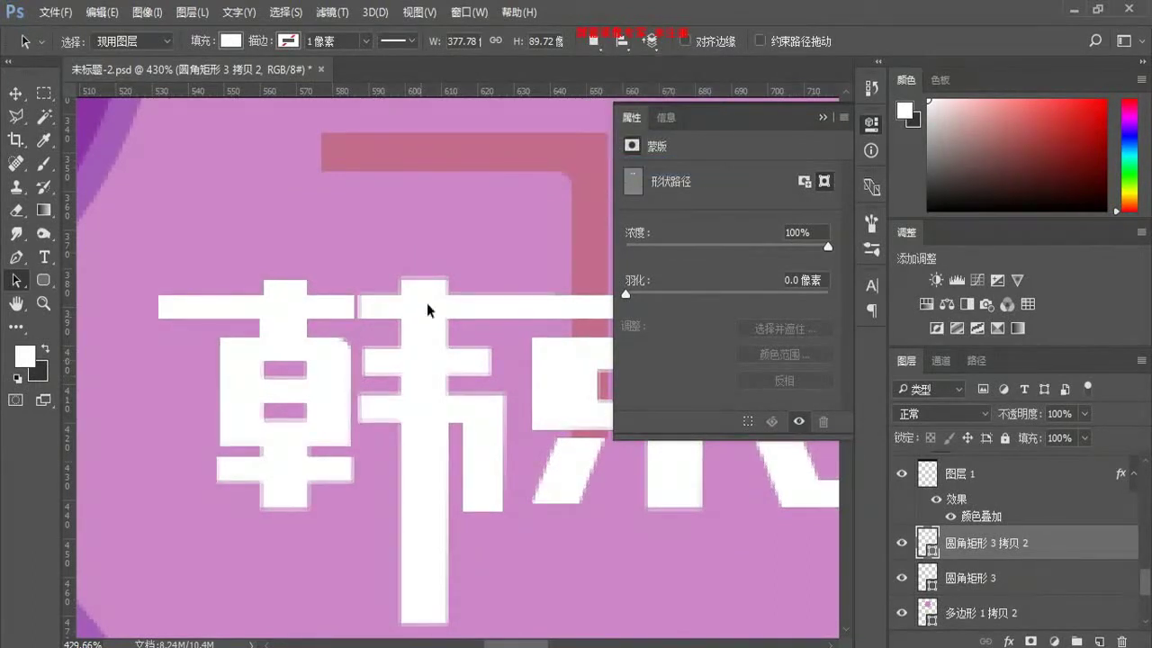
scroll(493, 306, "down", 3)
left_click_drag(489, 334, 387, 388)
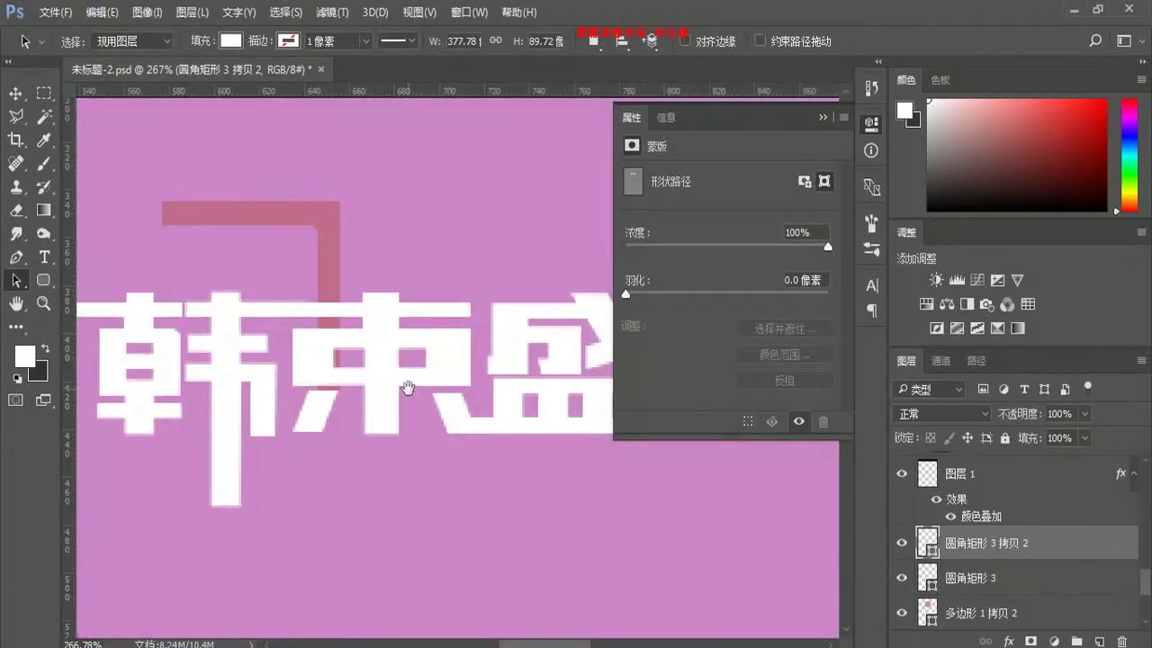
left_click(820, 117)
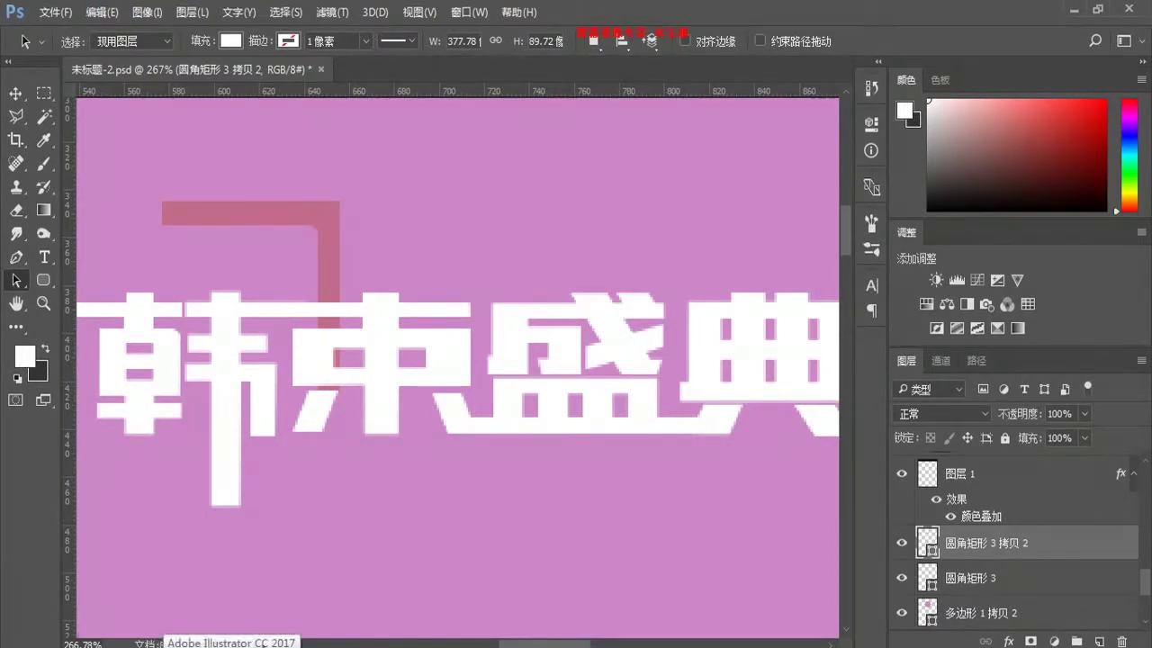
Step: Move the spare red L shape clear of the lettering and delete it
left_click(16, 94)
left_click_drag(303, 211, 324, 163)
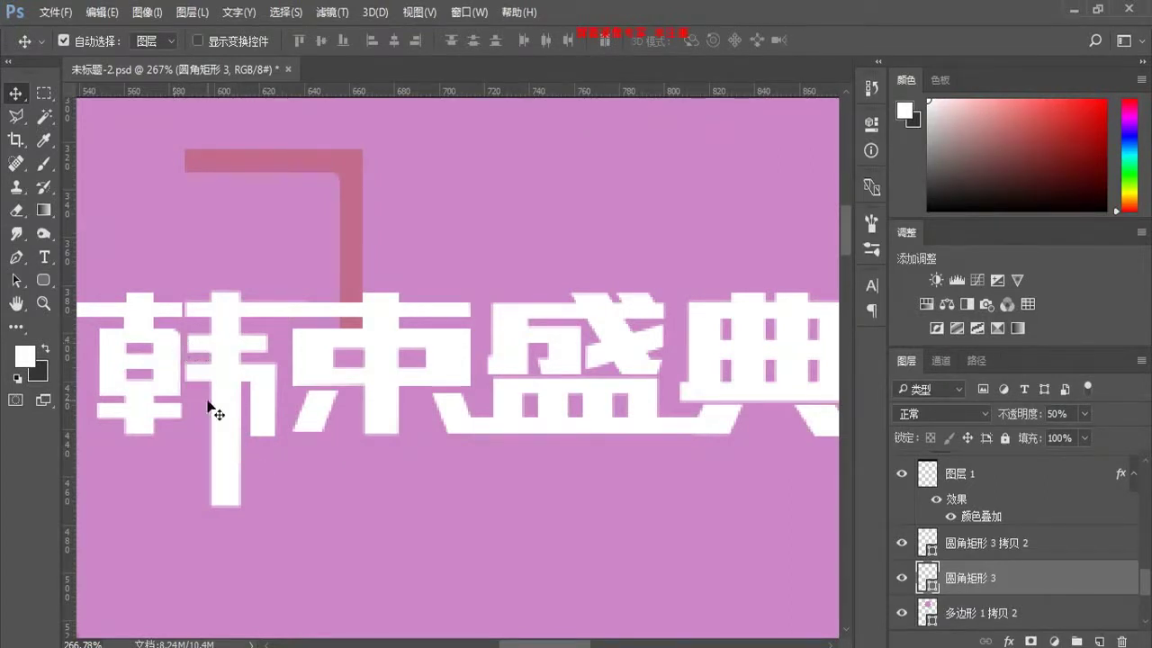
scroll(257, 488, "down", 2)
left_click_drag(296, 283, 370, 219)
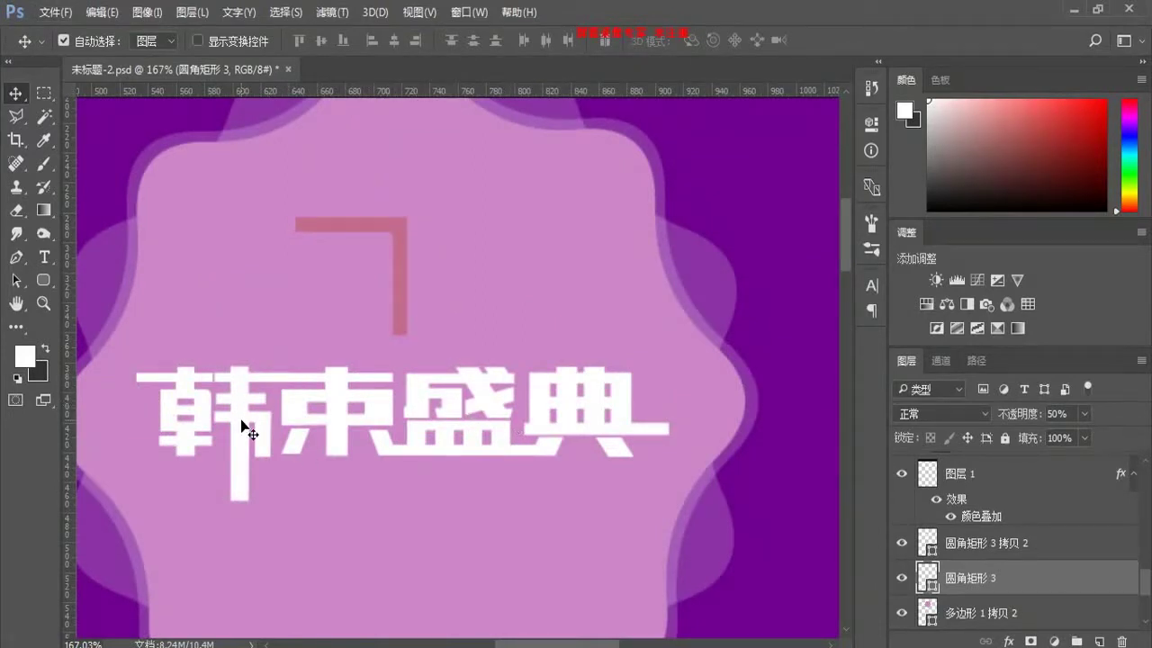
key("Delete")
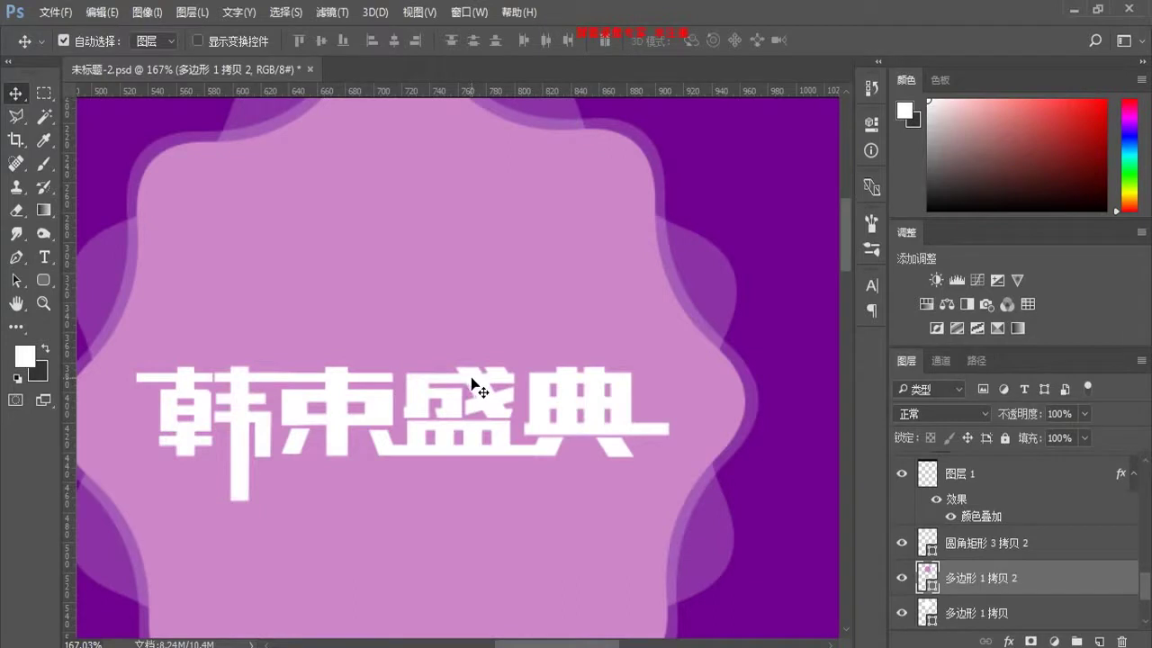
Step: Select the lettering and polygon badge layers without the purple rectangle 矩形 3, and try a free transform on them
scroll(536, 449, "down", 5)
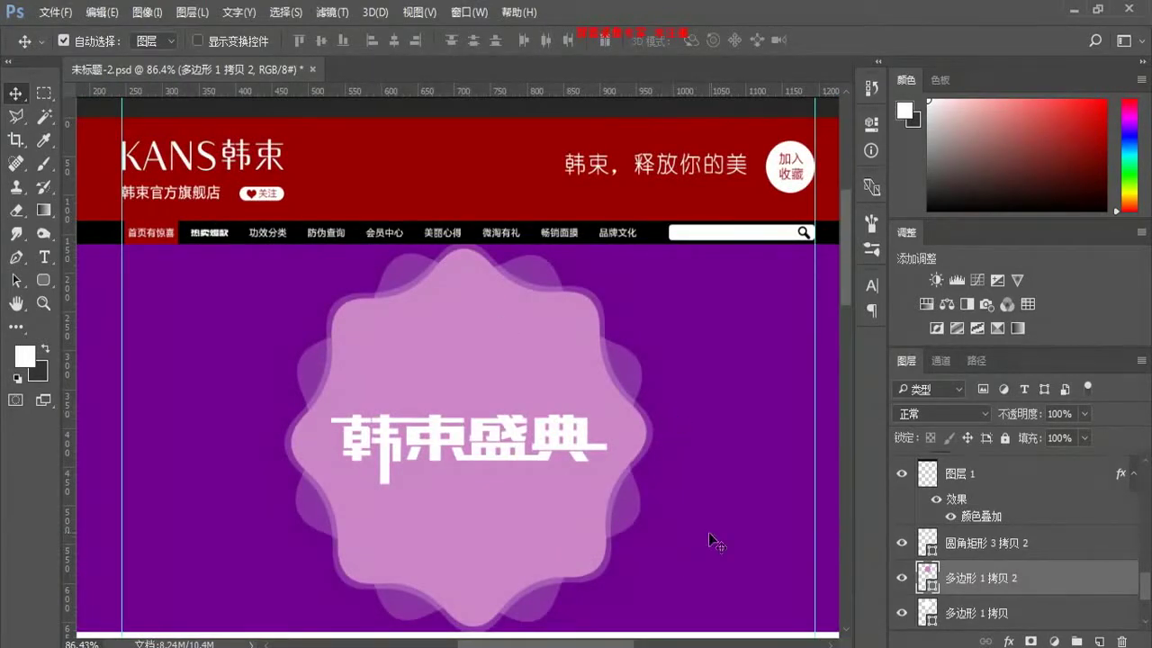
scroll(709, 534, "down", 2)
left_click_drag(624, 558, 513, 477)
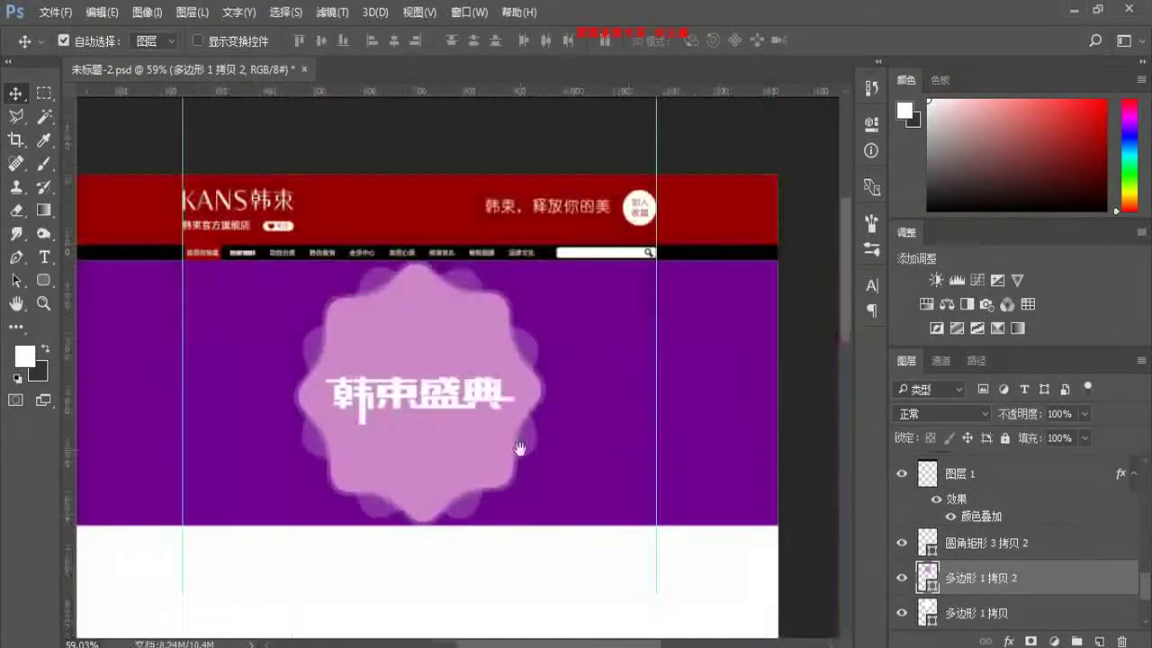
left_click(519, 583)
left_click(433, 403)
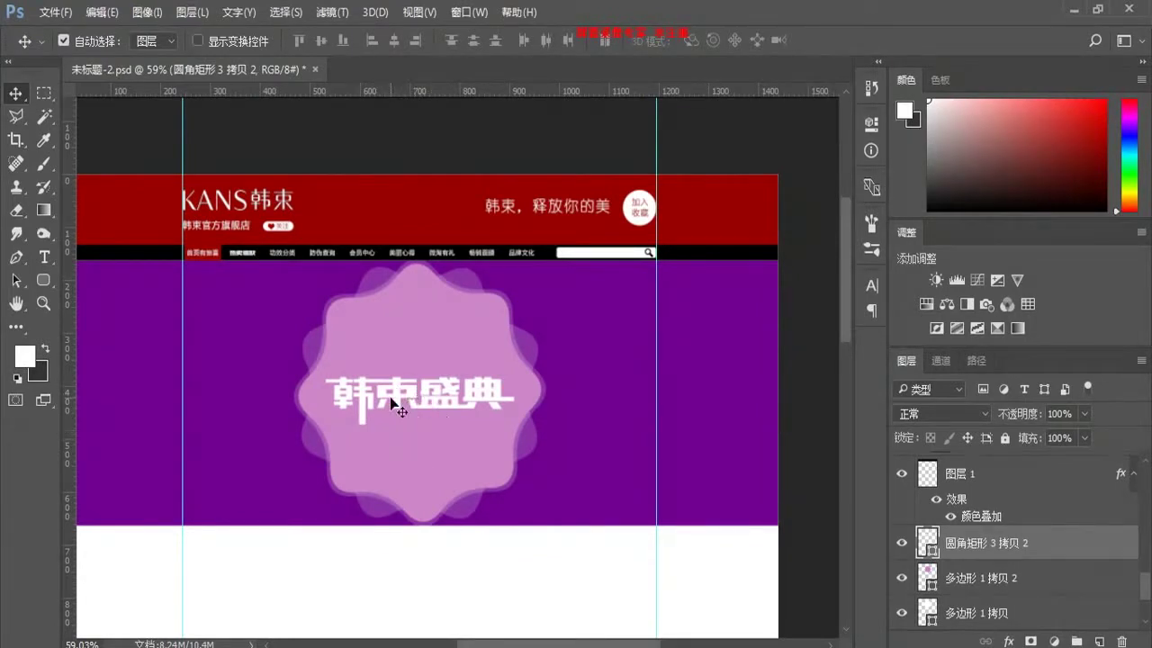
left_click_drag(521, 576, 364, 462)
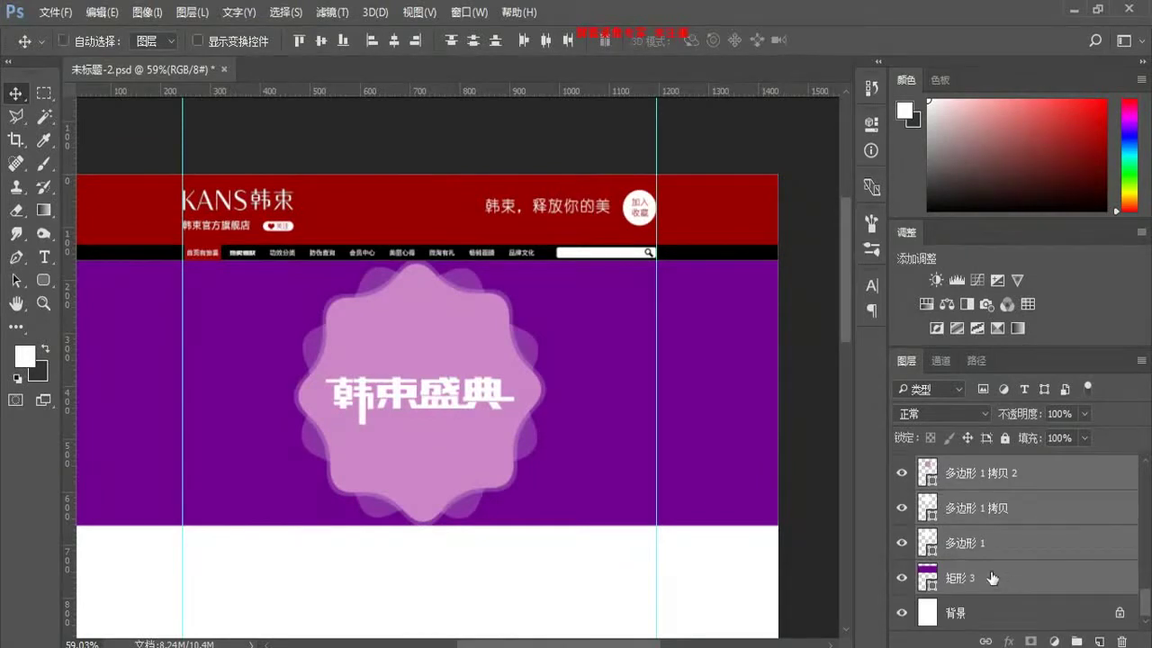
left_click(1001, 581, "ctrl")
key("ctrl+t")
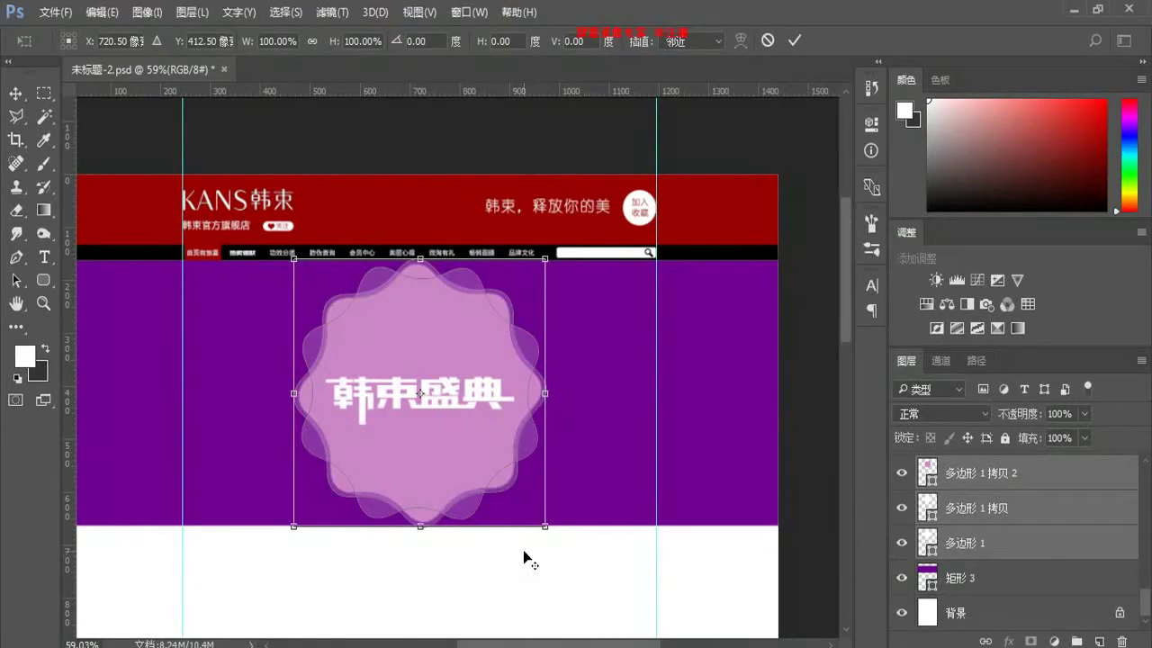
key("Return")
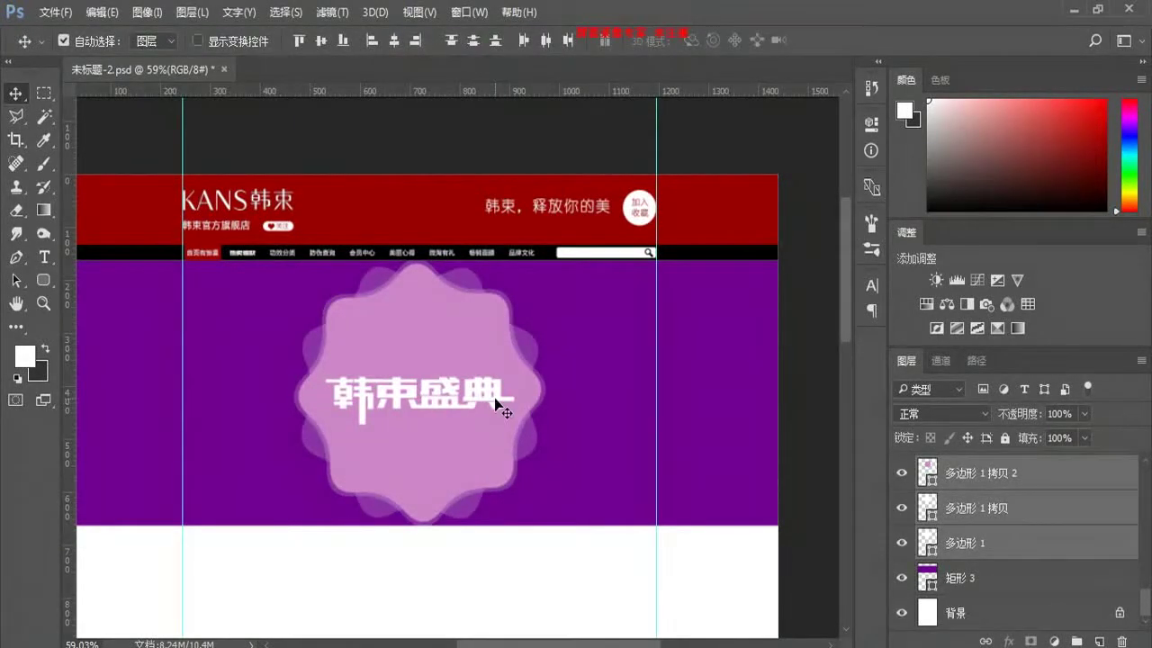
Step: Try enlarging the lettering to about 185% across the badge, and undo the scaling
key("ctrl+v")
key("ctrl+t")
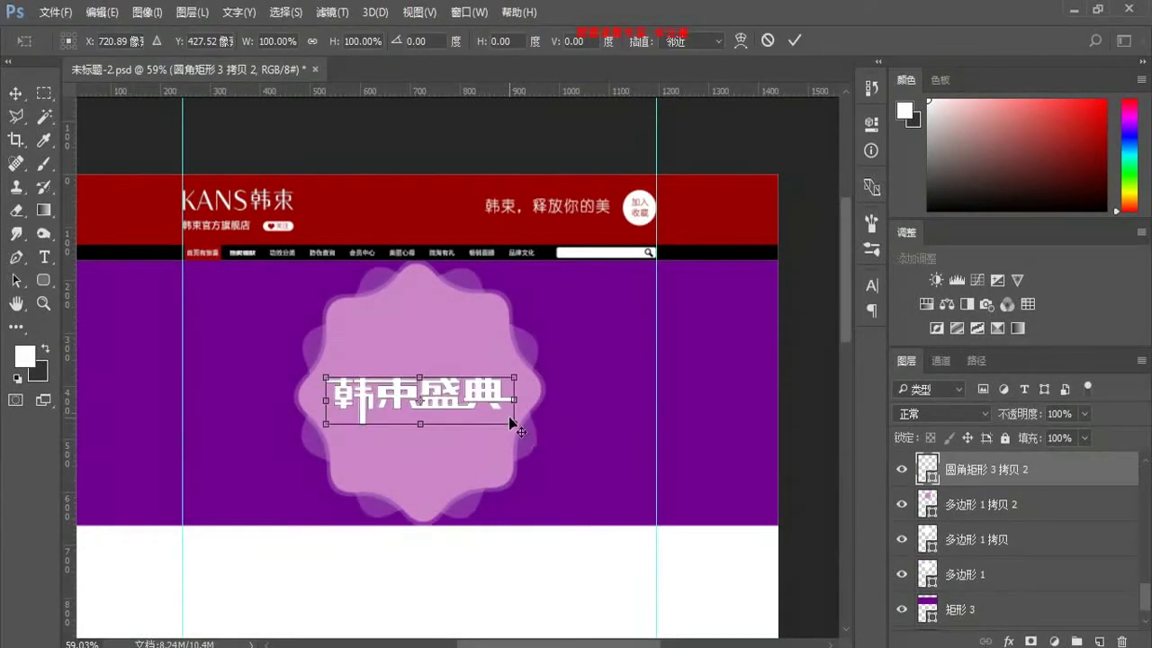
left_click_drag(513, 430, 580, 466)
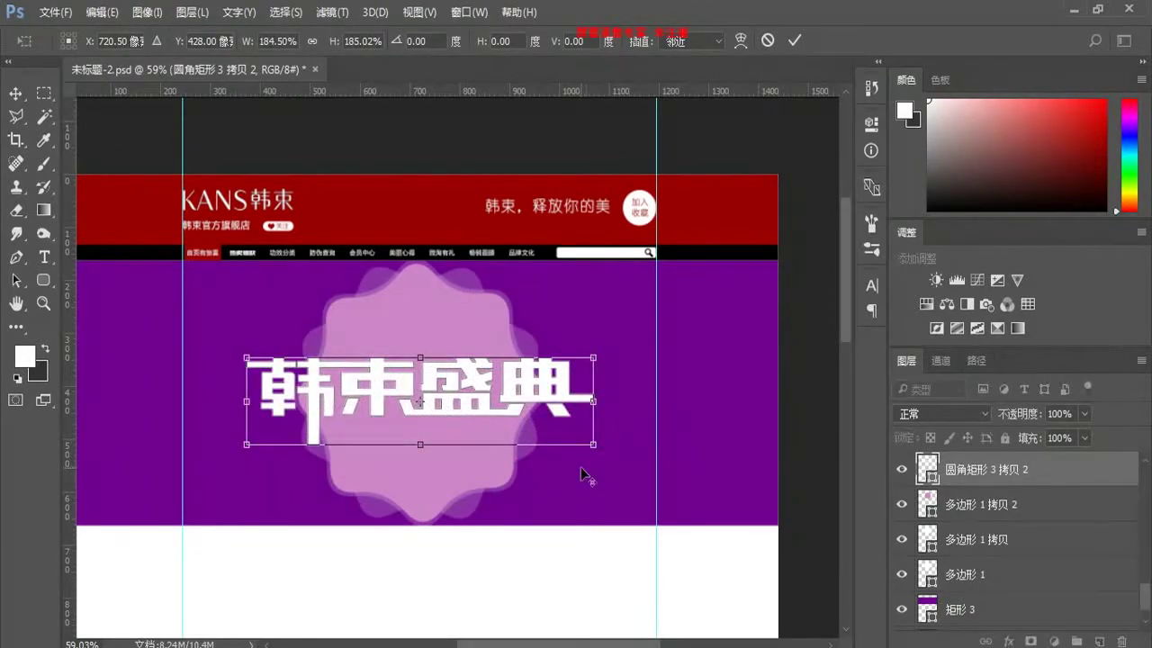
key("Return")
left_click(434, 335)
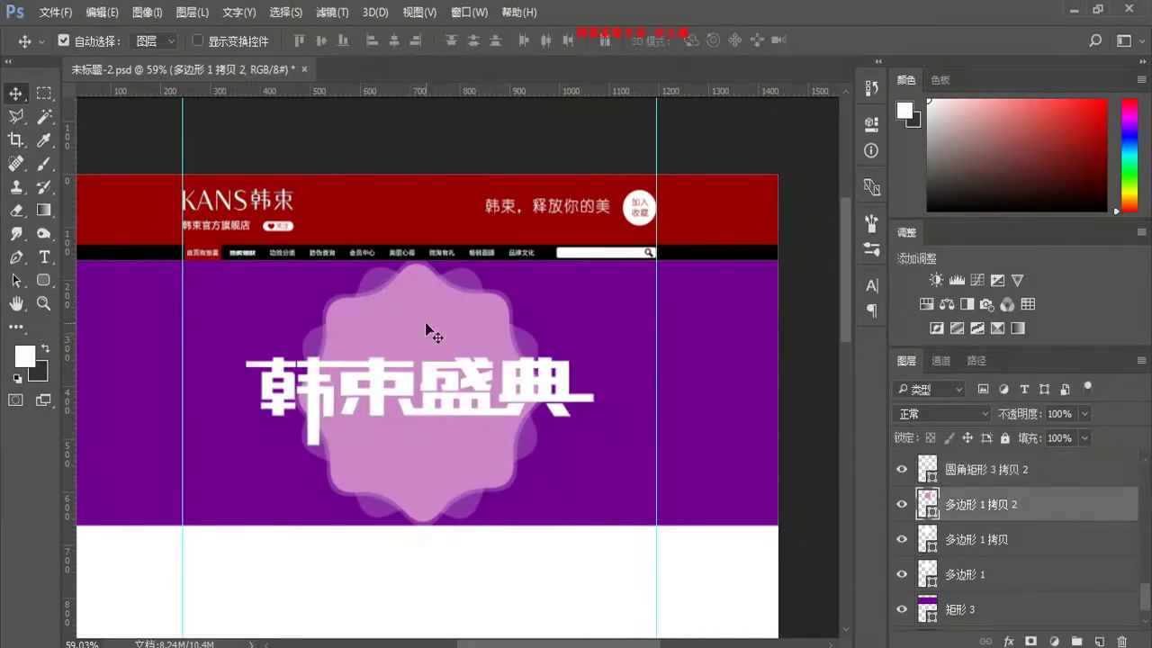
key("ctrl+z")
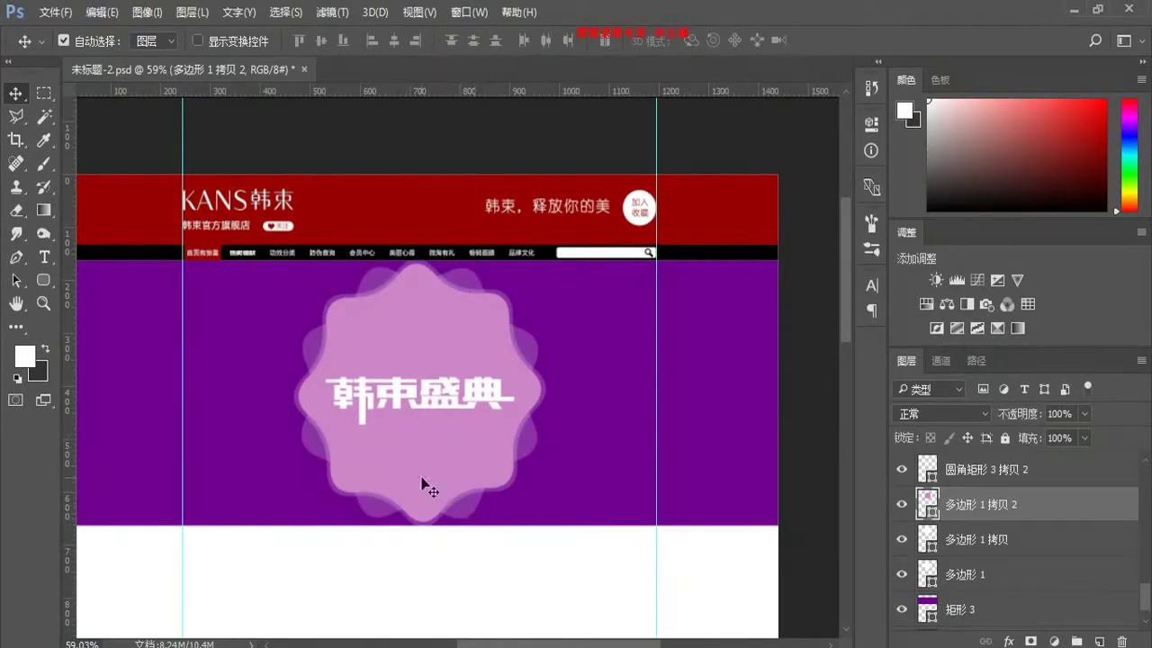
Step: Try drawing a five-pointed star about 360 px wide over the badge with the Polygon tool, and undo it
left_click(43, 280)
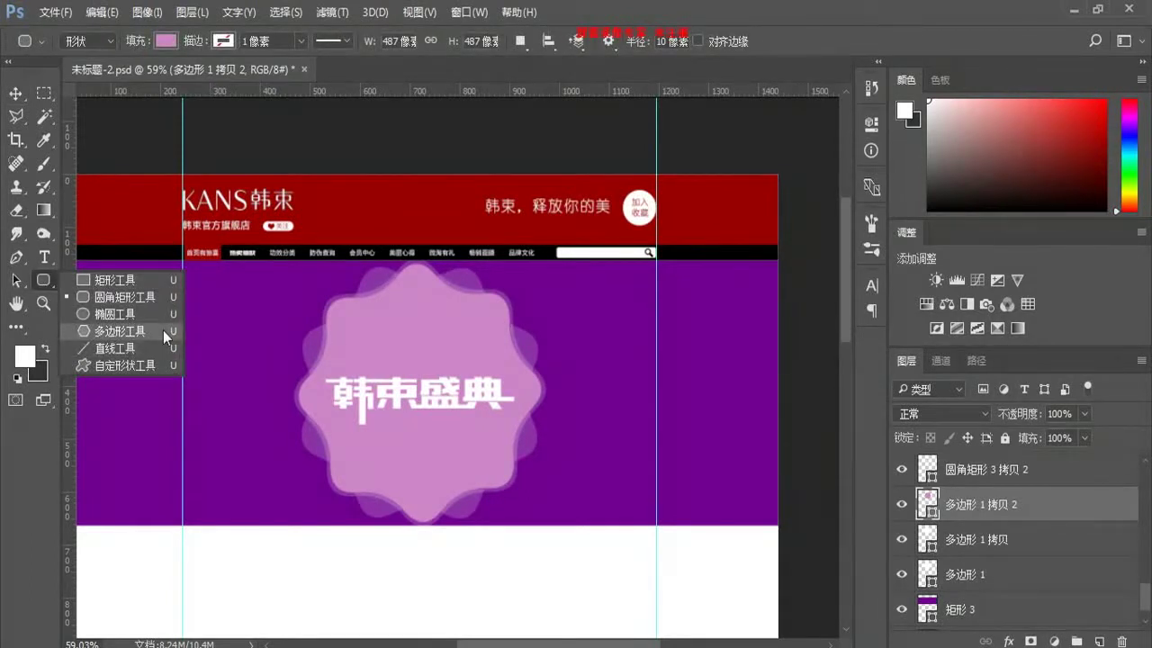
left_click(163, 330)
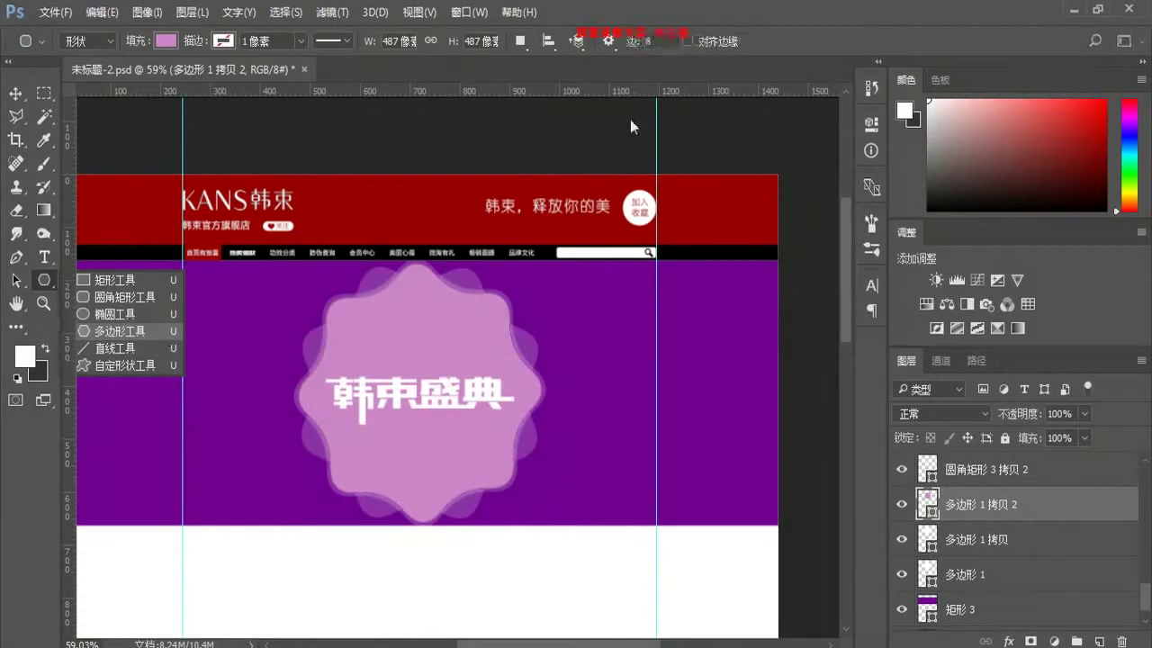
left_click(609, 42)
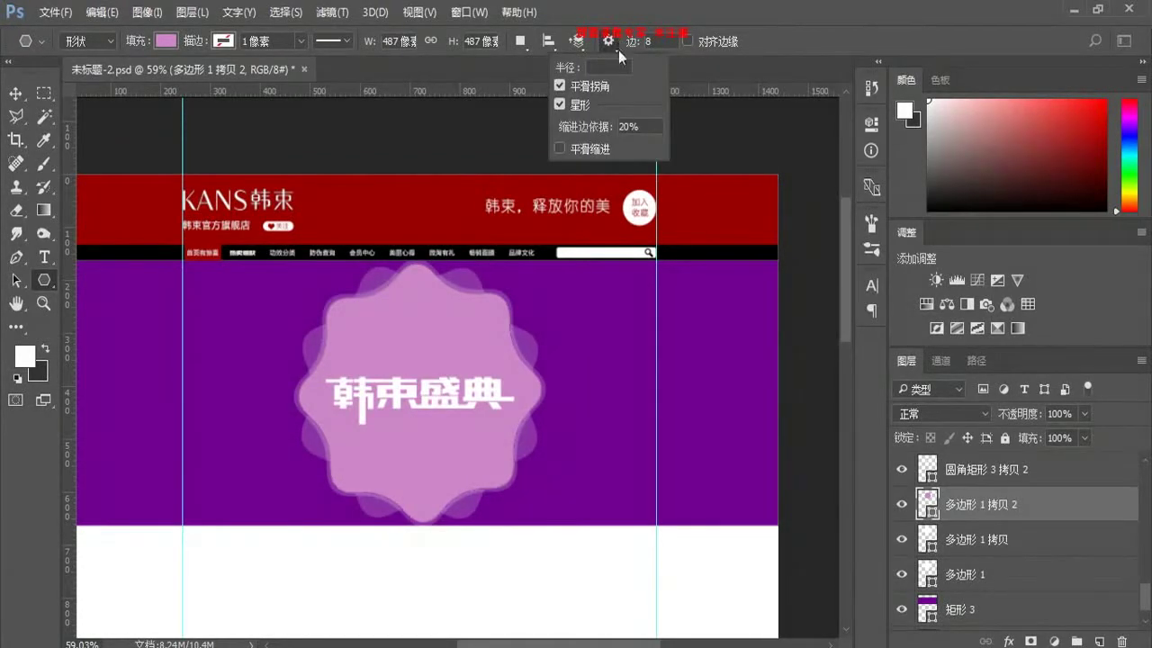
left_click(659, 43)
type("5")
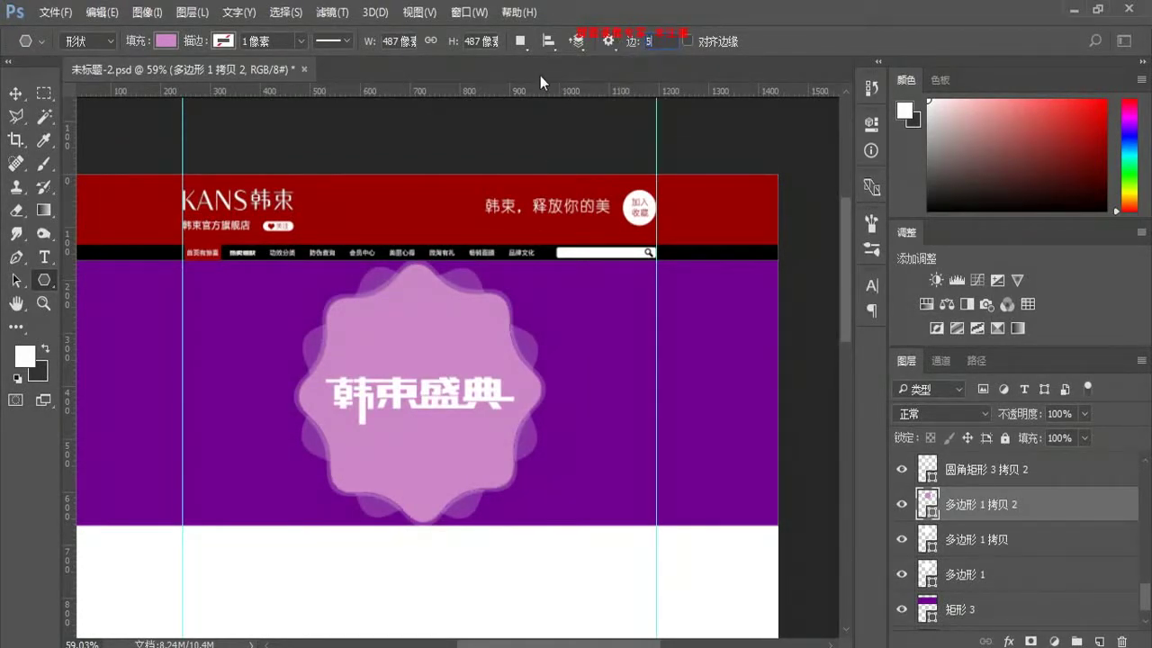
left_click_drag(490, 351, 562, 474)
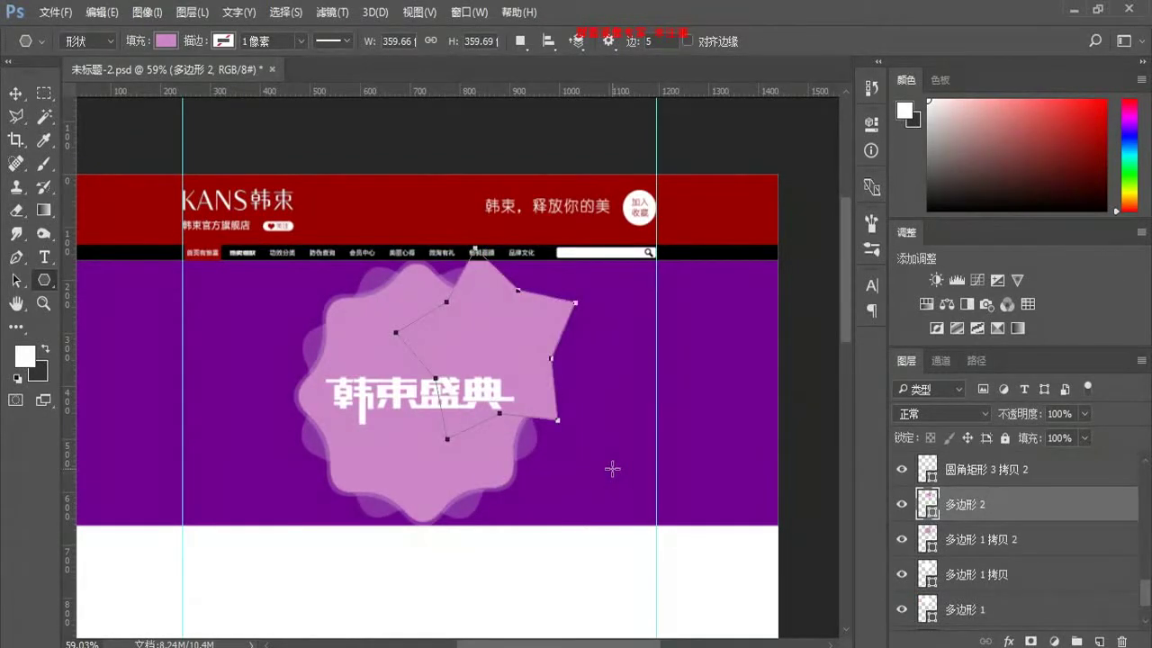
key("ctrl+z")
left_click_drag(565, 311, 627, 432)
key("v")
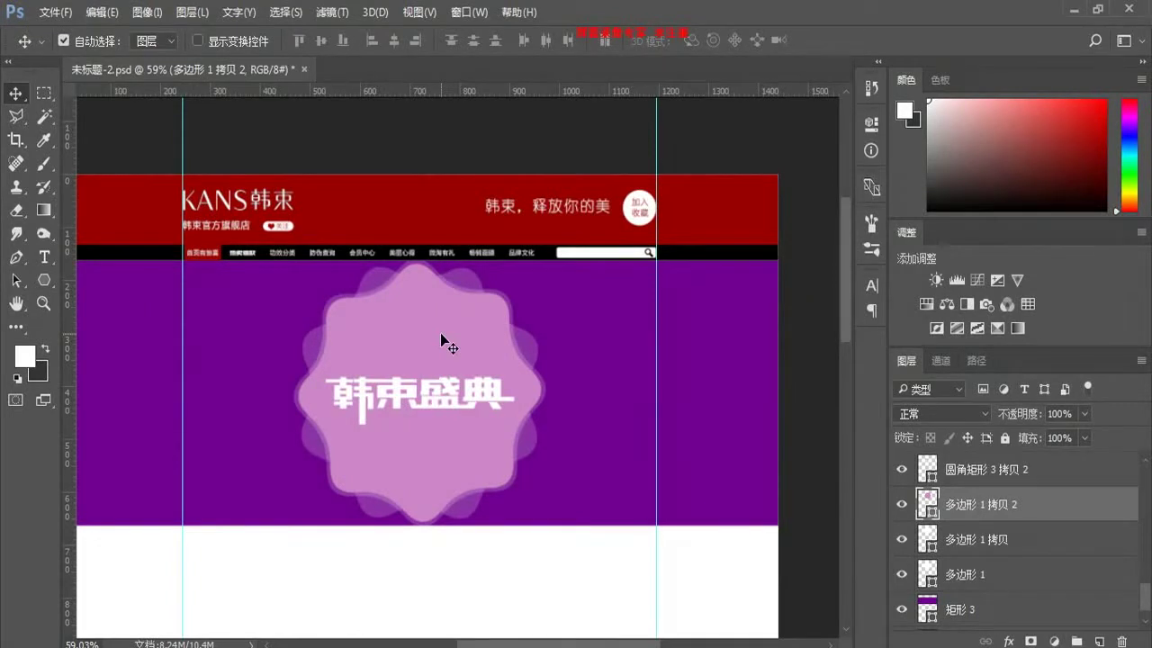
Step: Select the three polygon badge layers without the lettering and scale them up to about 143.5%
left_click_drag(548, 564, 413, 452)
key("ctrl")
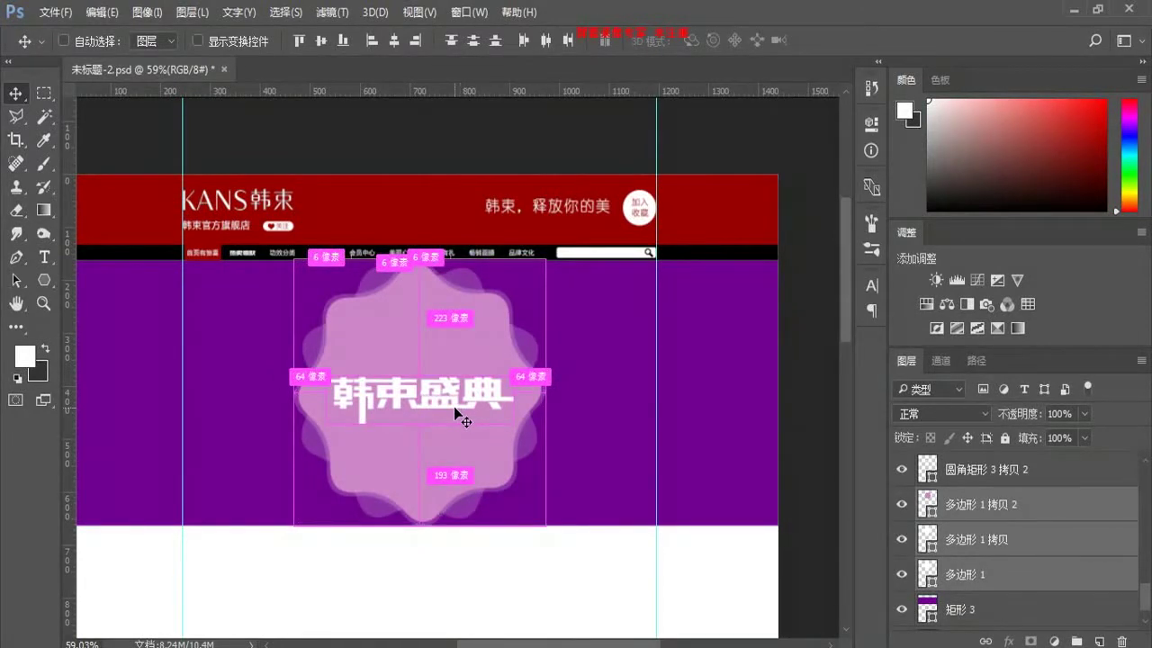
key("ctrl+t")
left_click_drag(546, 530, 600, 584)
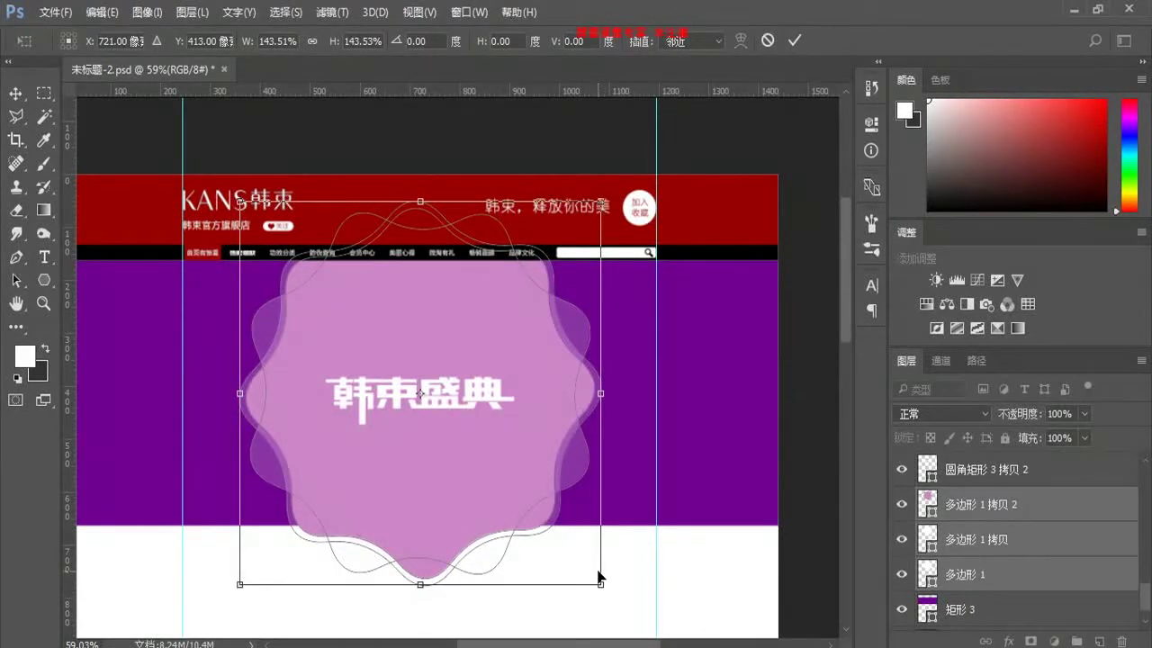
key("Return")
Step: Nudge the enlarged badge up behind the navigation bar until its lowest tip sits inside the purple banner, and deselect it
key("shift+Up")
key("shift+Up")
key("shift+Up")
key("shift+Up")
key("shift+Up")
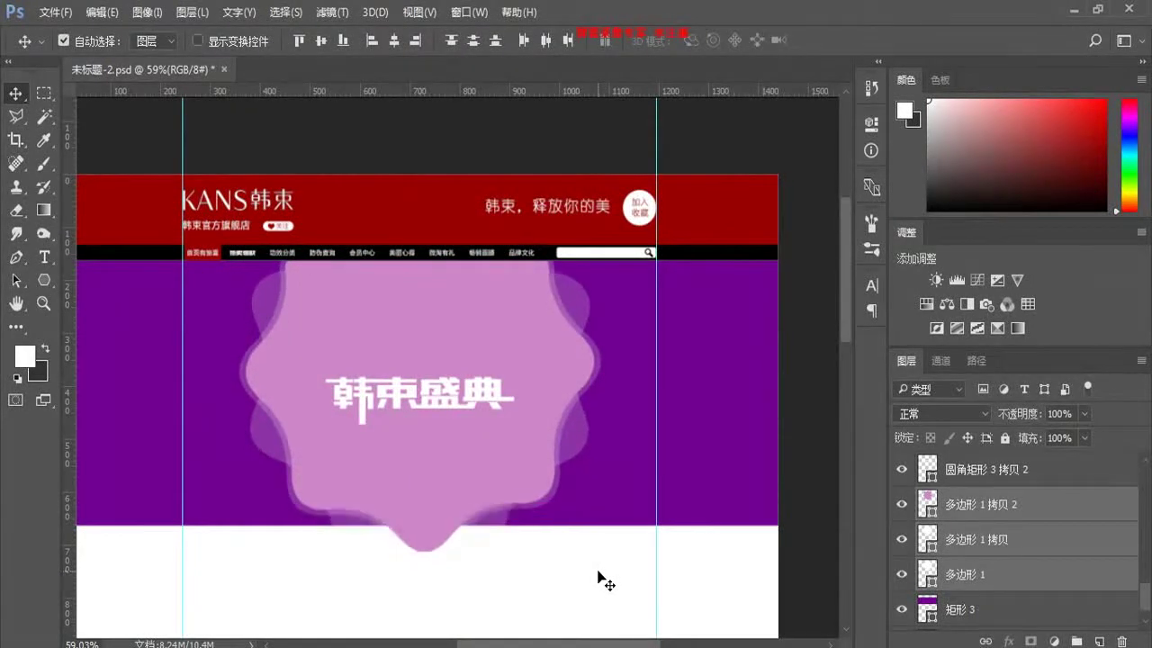
key("shift+Up")
key("shift+Up")
key("shift+Up")
key("shift+Up")
key("shift+Up")
key("shift+Up")
key("shift+Up")
key("shift+Up")
key("shift+Up")
key("shift+Up")
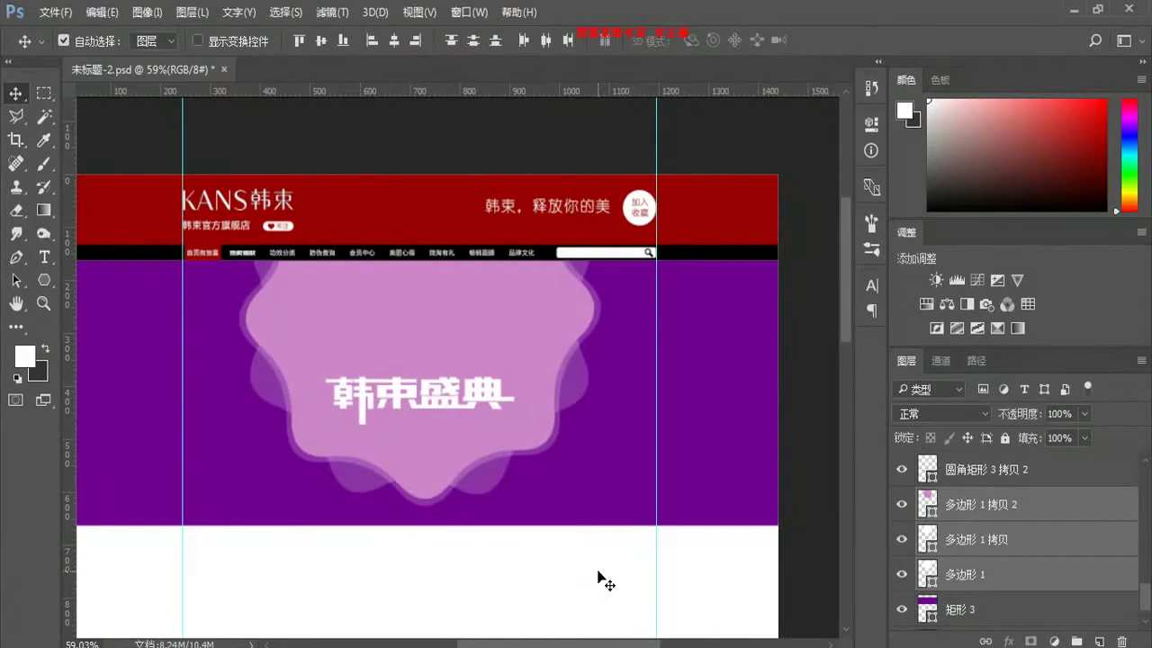
key("shift+Up")
key("shift+Up")
key("shift+Down")
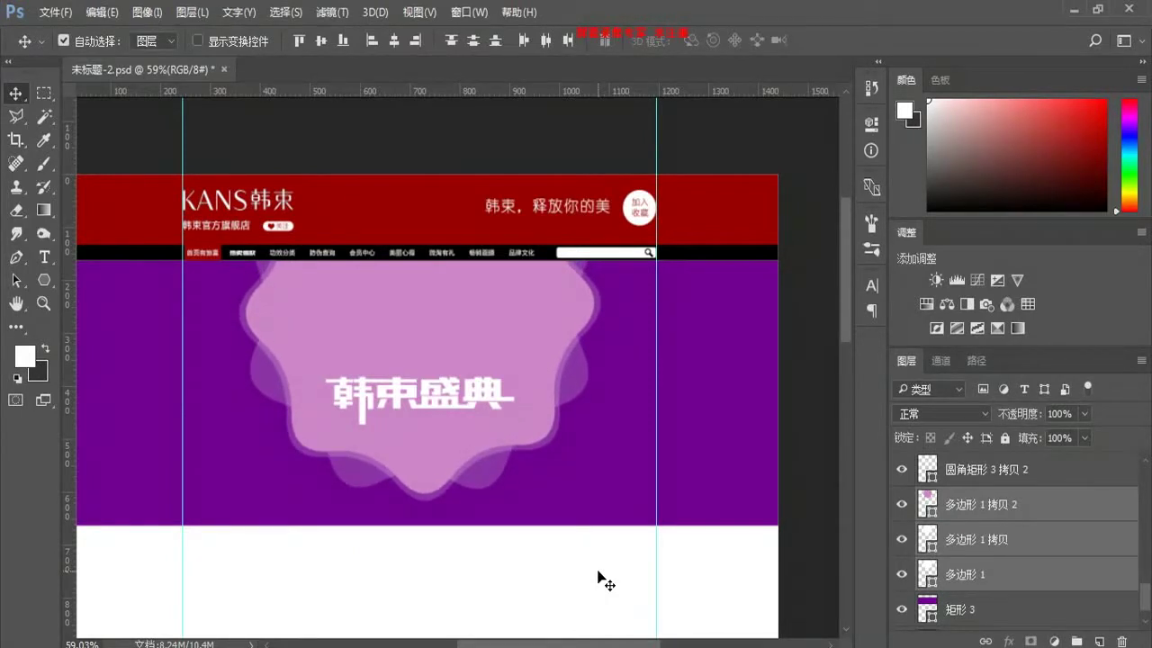
key("shift+Down")
key("shift+Down")
left_click(532, 612)
Step: Move the lettering up on the badge, scale it to about 135%, and nudge it slightly down
left_click(436, 405)
left_click_drag(437, 405, 455, 333)
key("ctrl+t")
left_click_drag(513, 356, 548, 381)
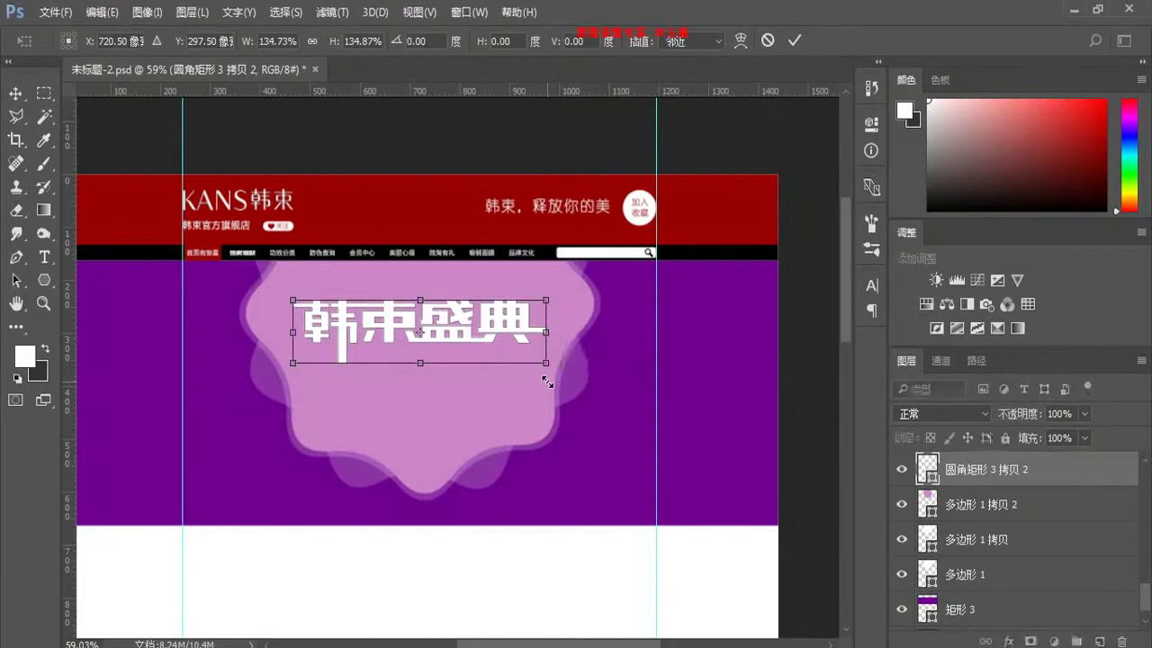
key("Return")
key("shift+Down")
key("shift+Down")
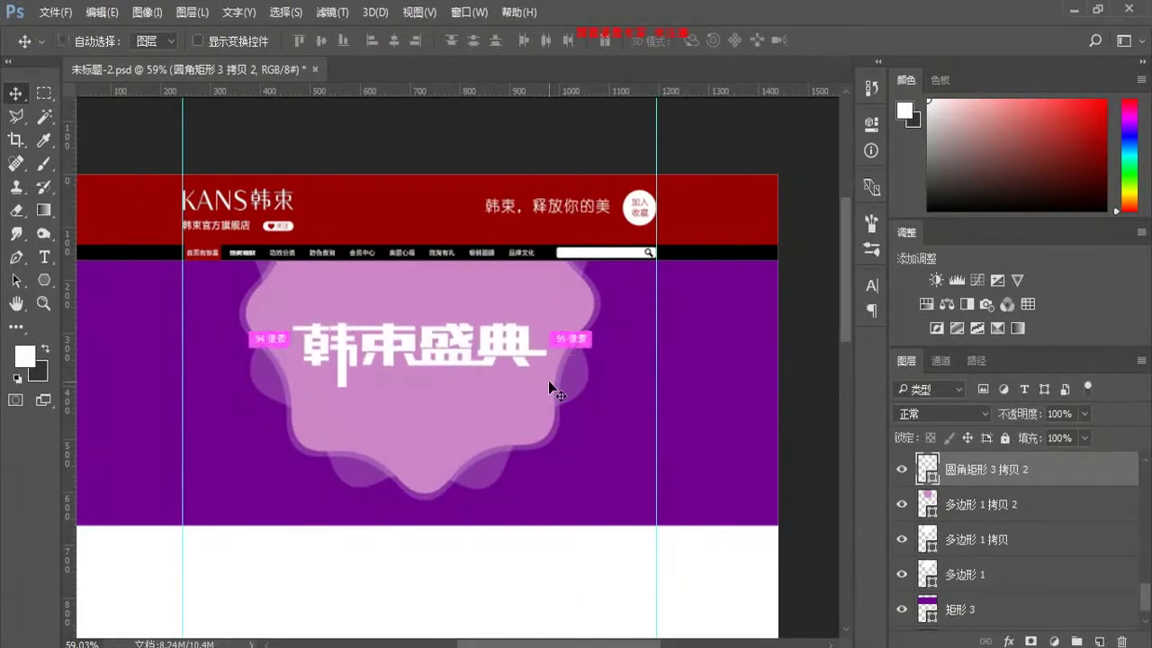
Step: Save the document and shift the lettering slightly higher on the badge
key("ctrl+1")
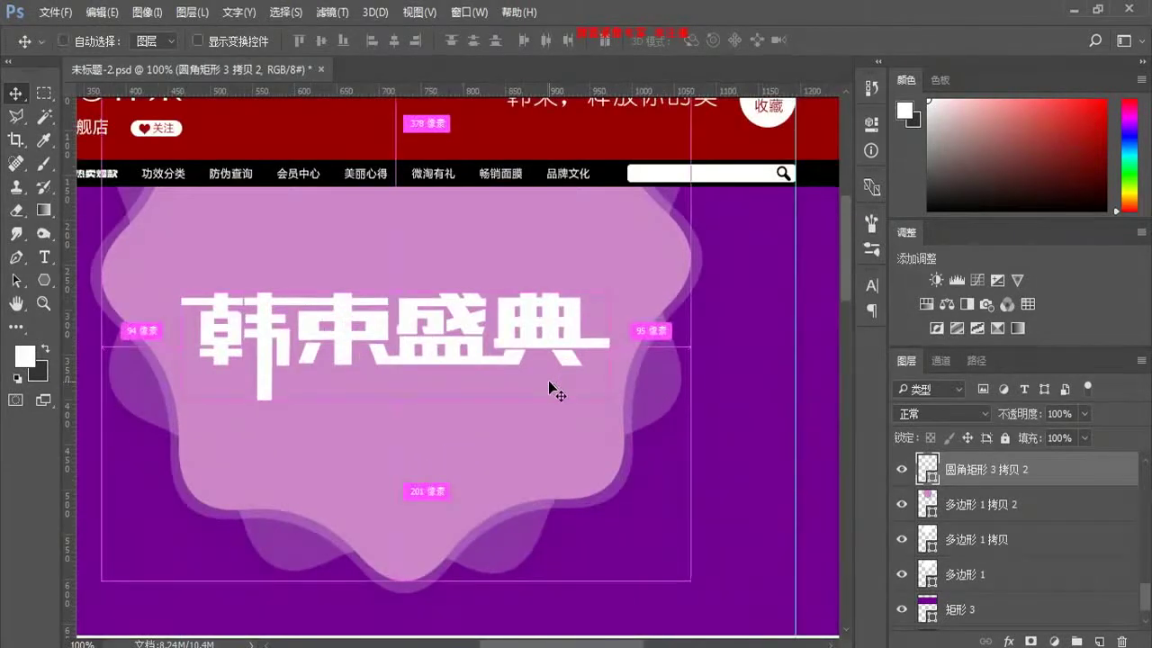
key("ctrl+minus")
key("ctrl+minus")
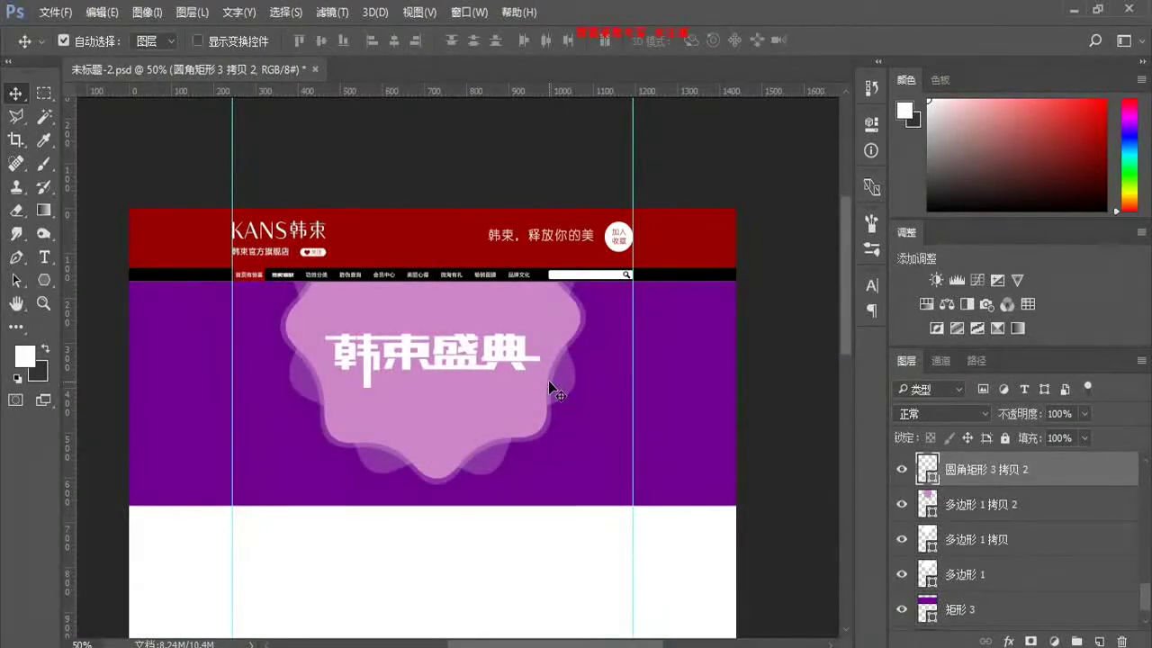
key("ctrl+s")
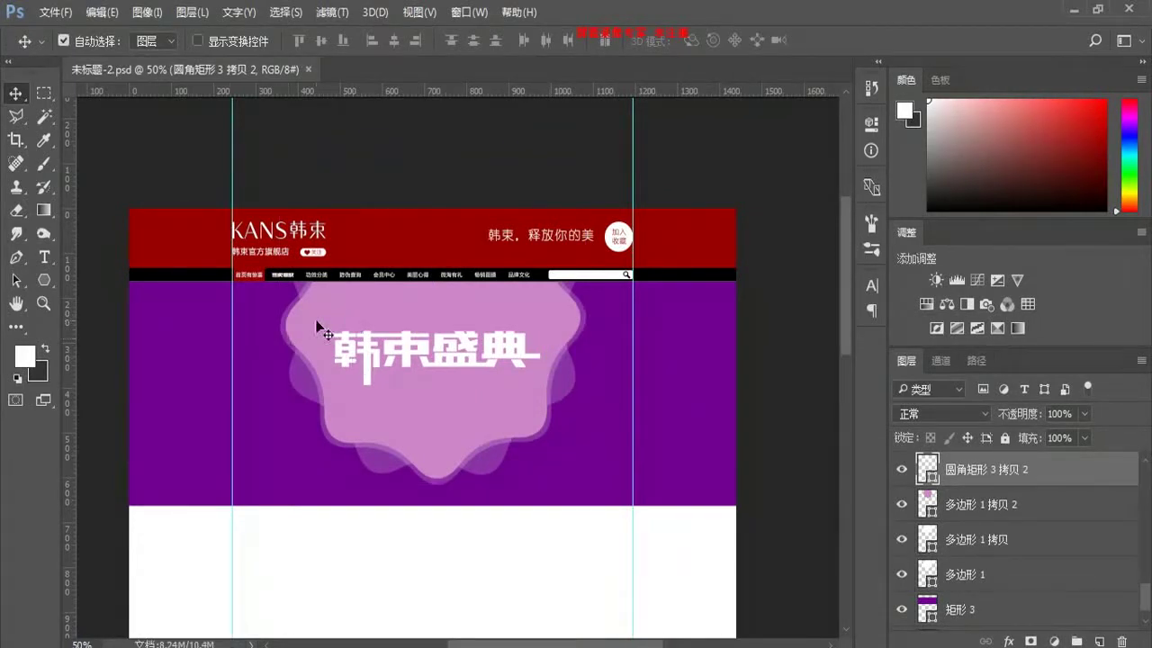
right_click(494, 346)
key("Escape")
left_click_drag(498, 358, 499, 349)
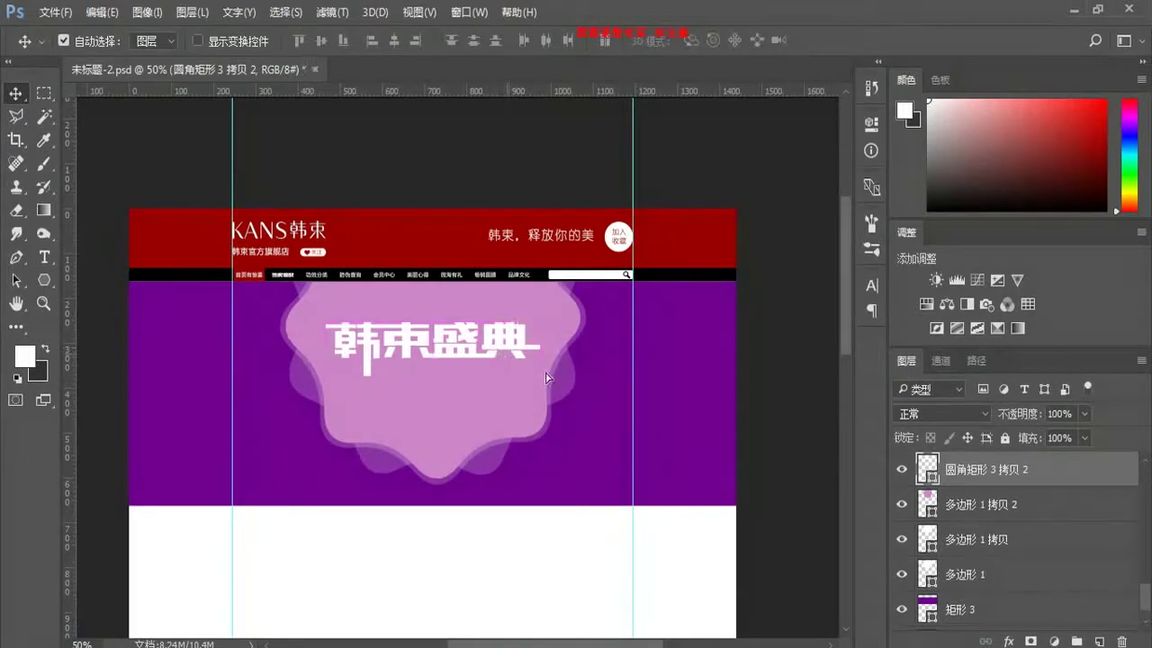
Step: Change the lettering's fill to yellow, hex ff0, and save the document
double_click(928, 471)
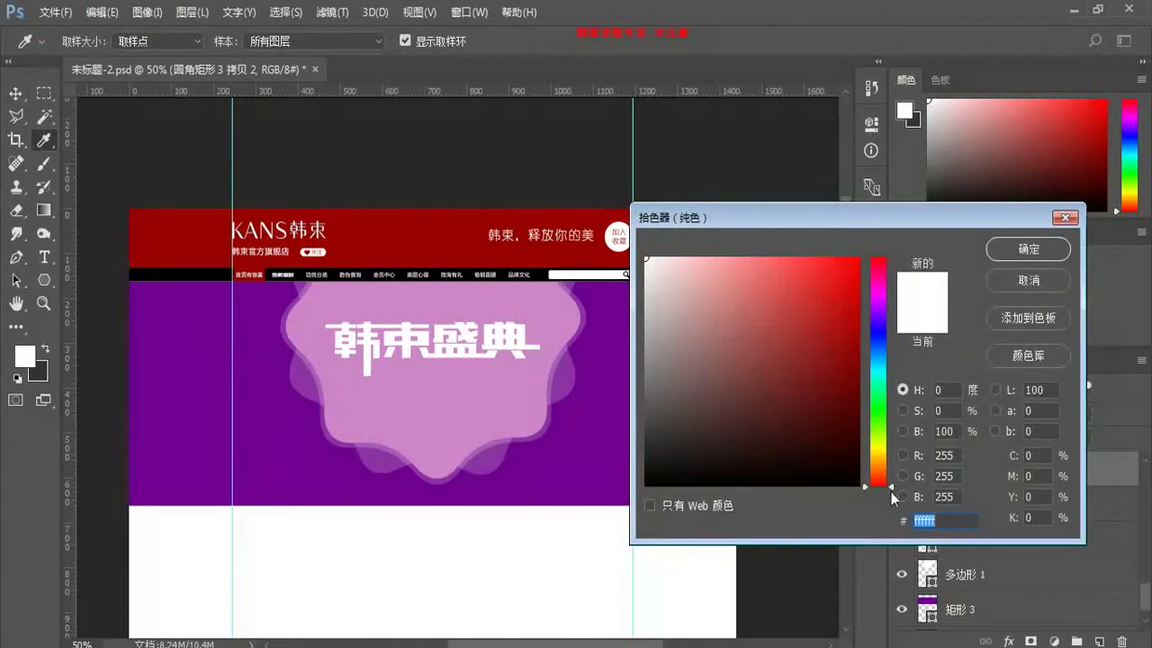
left_click_drag(894, 497, 893, 458)
type("ff0")
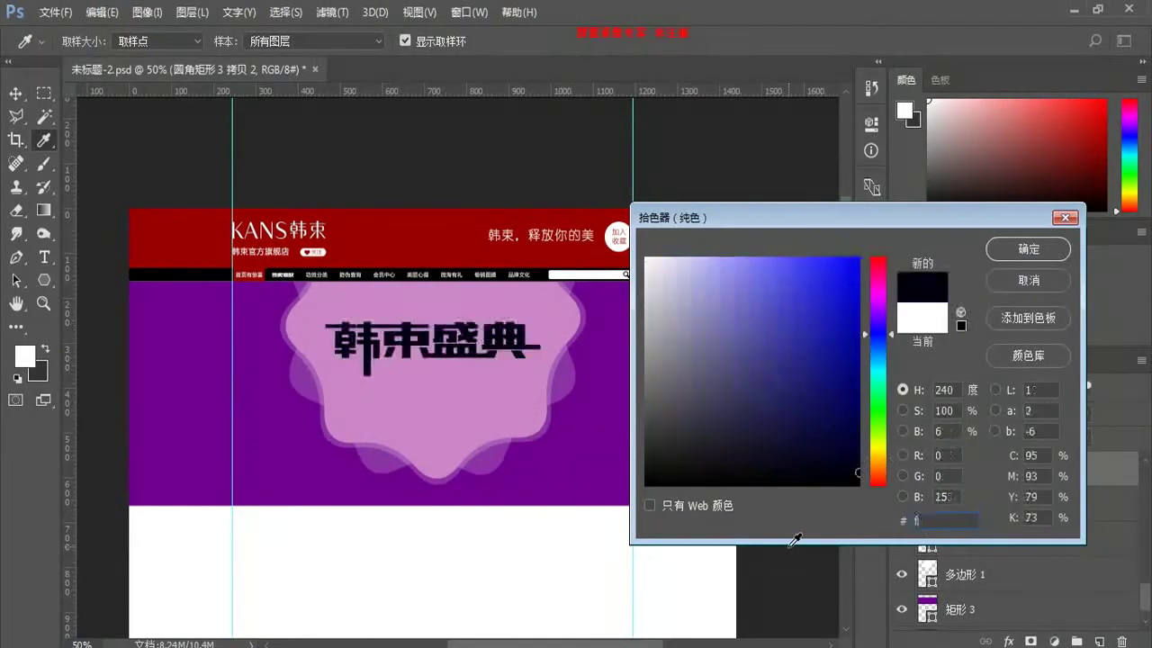
key("Return")
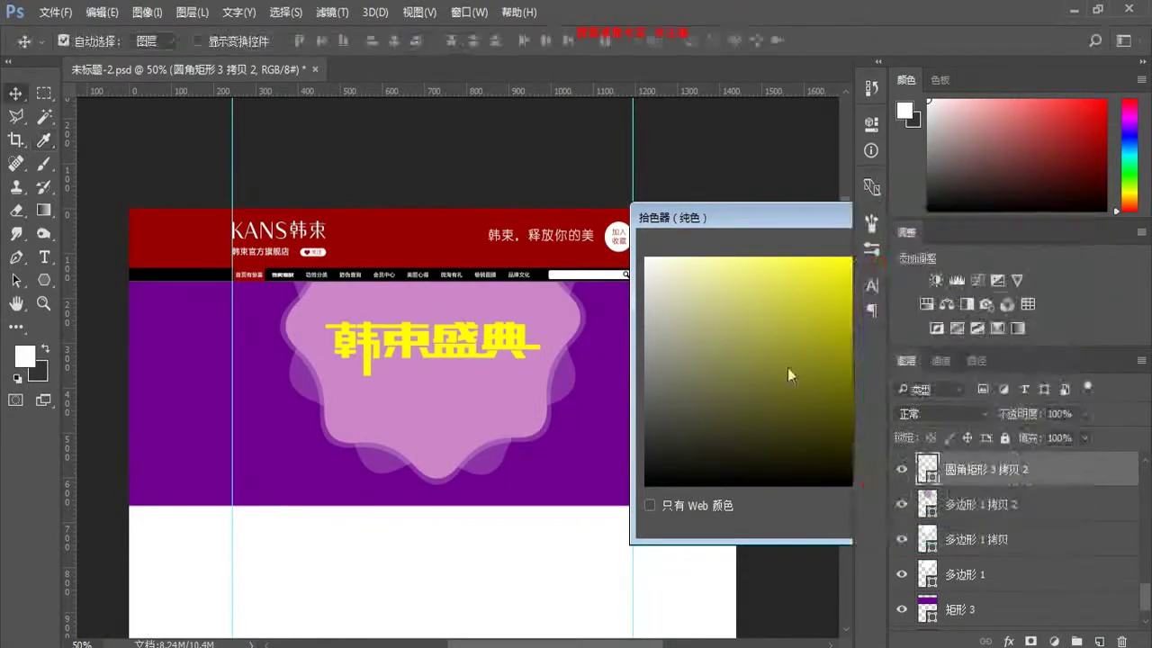
left_click(486, 412)
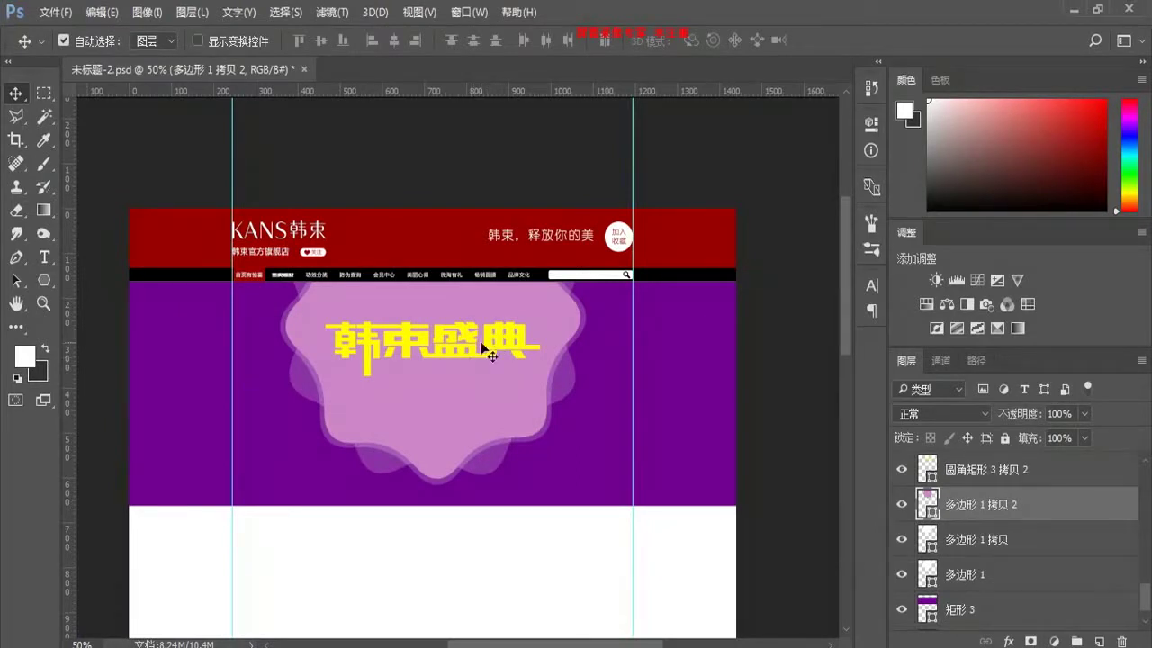
left_click(449, 347)
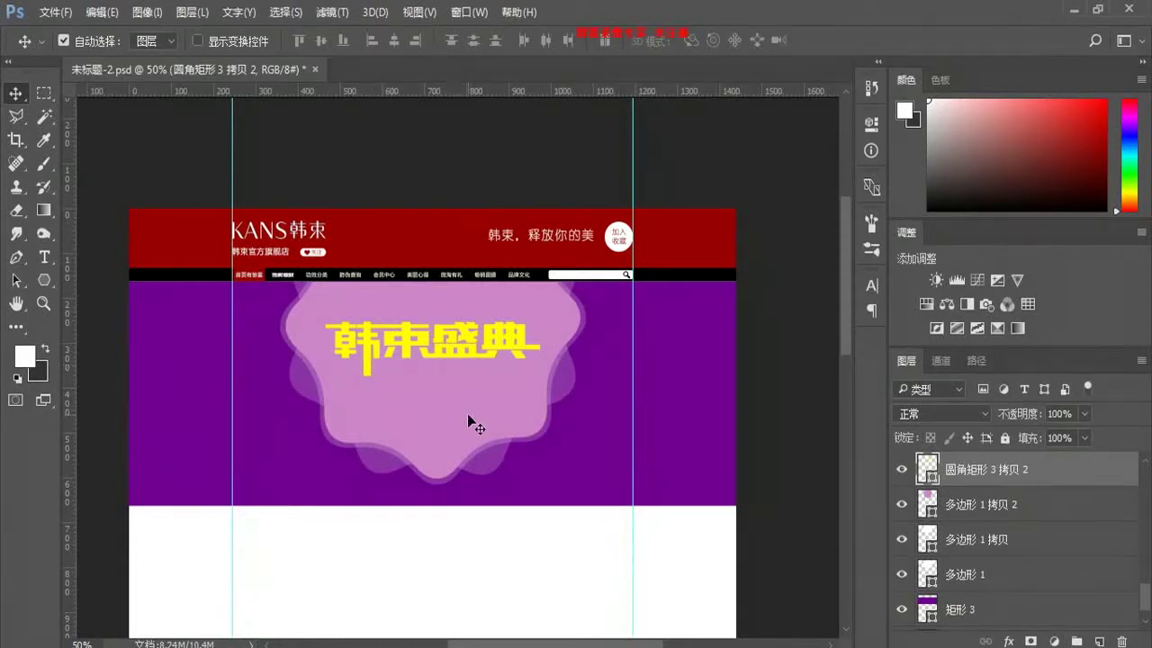
left_click(437, 423)
key("ctrl+s")
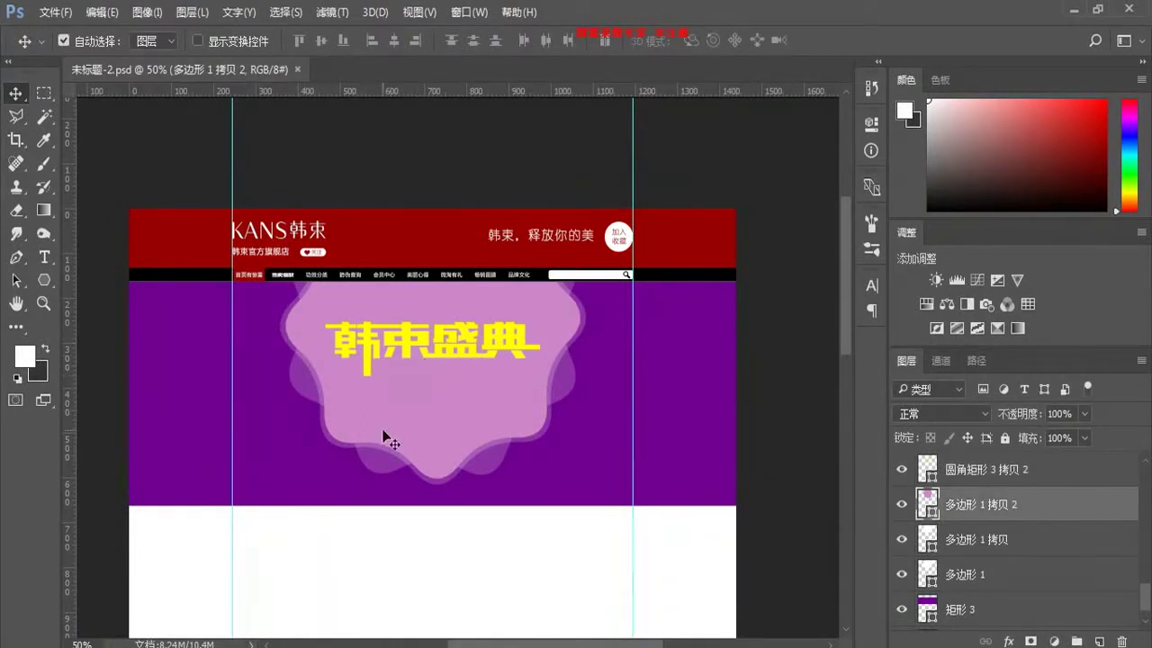
Step: Add an Inner Glow to the front badge layer 多边形 1 拷贝 2 with the purple colour 762e72
key("ctrl+plus")
key("ctrl+plus")
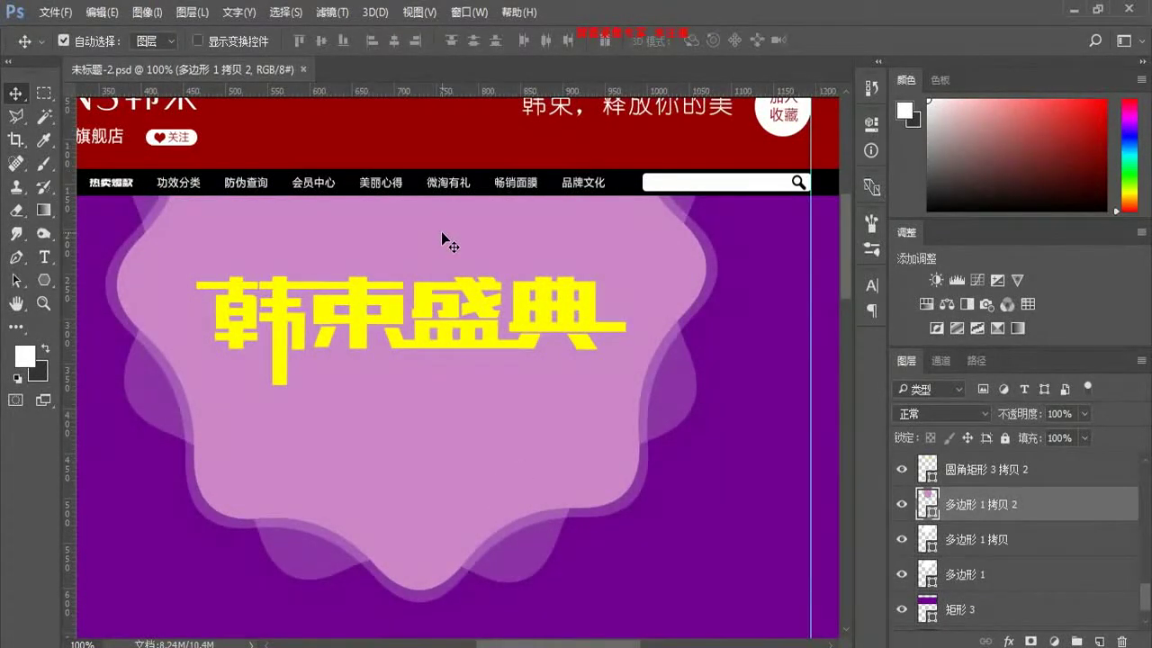
left_click_drag(258, 484, 445, 303)
left_click(1008, 641)
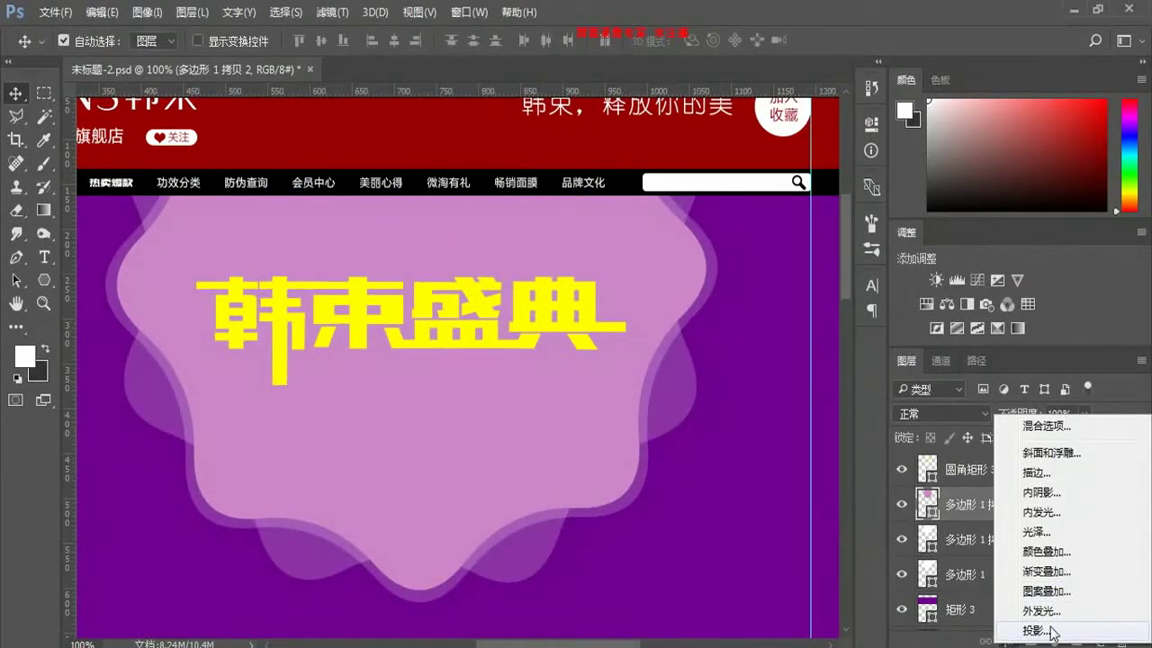
left_click(1040, 515)
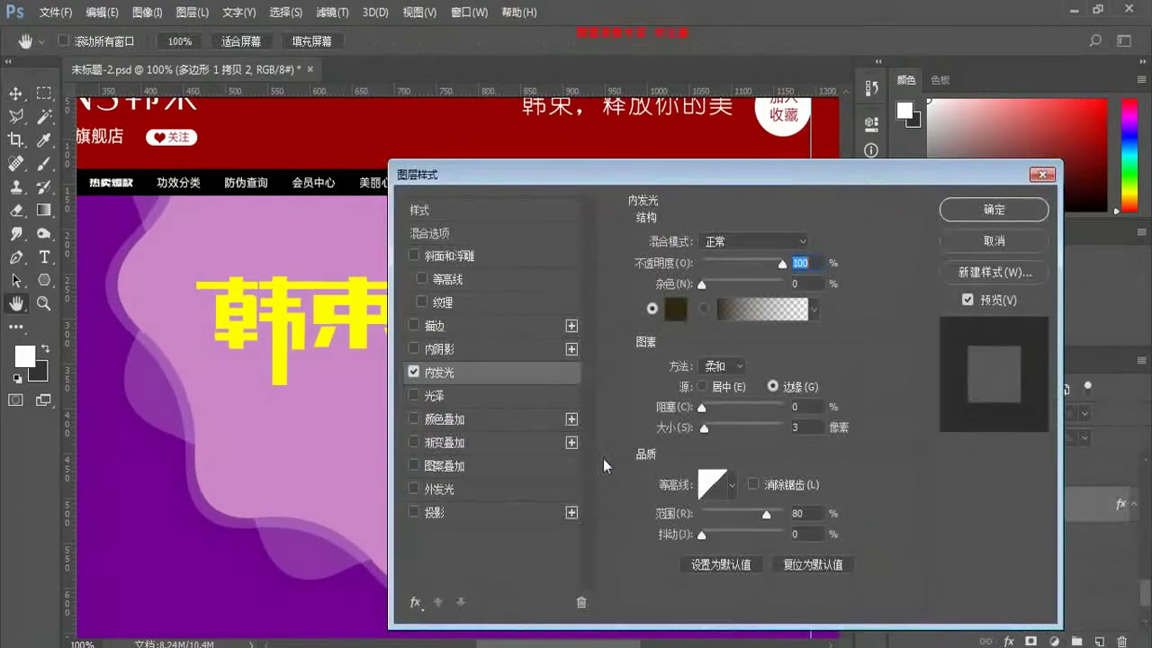
left_click_drag(595, 176, 678, 175)
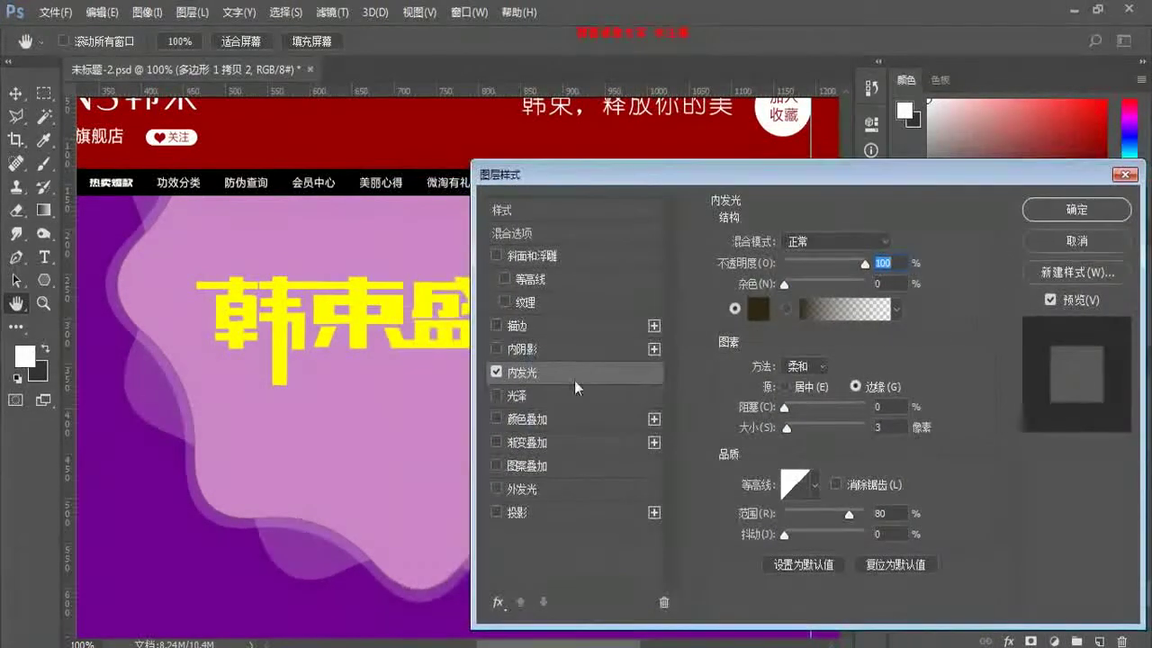
left_click(760, 315)
left_click(370, 412)
left_click_drag(771, 340, 776, 379)
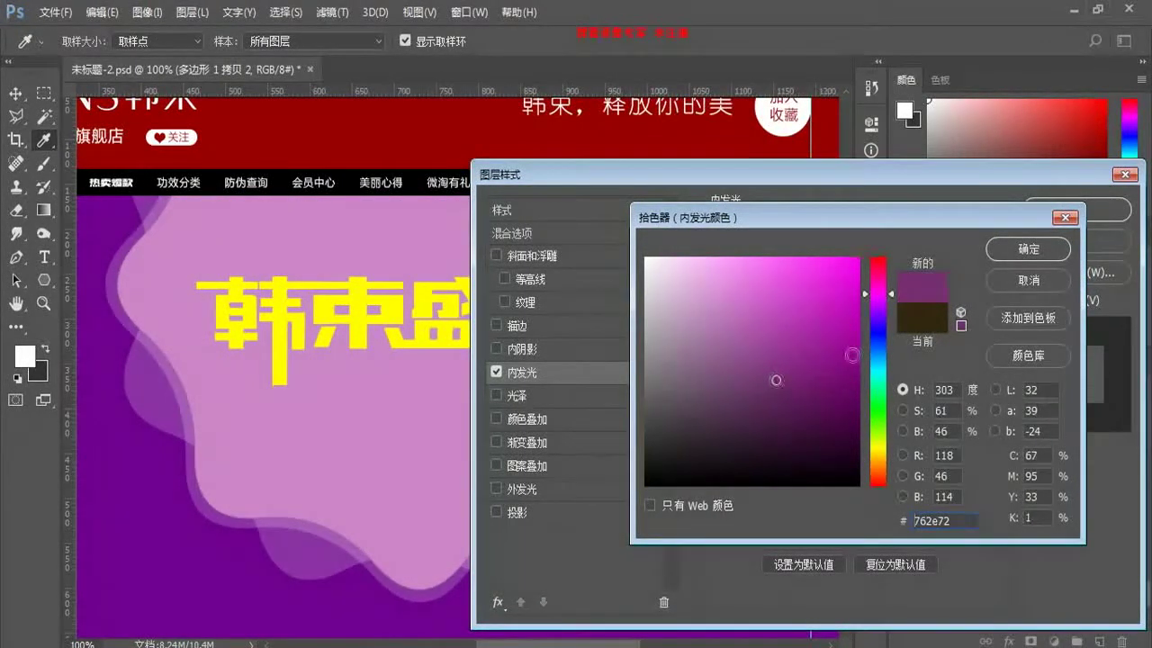
left_click(1012, 256)
Step: Set the badge's inner glow size to about 68 px and apply the layer style
double_click(900, 429)
type("20")
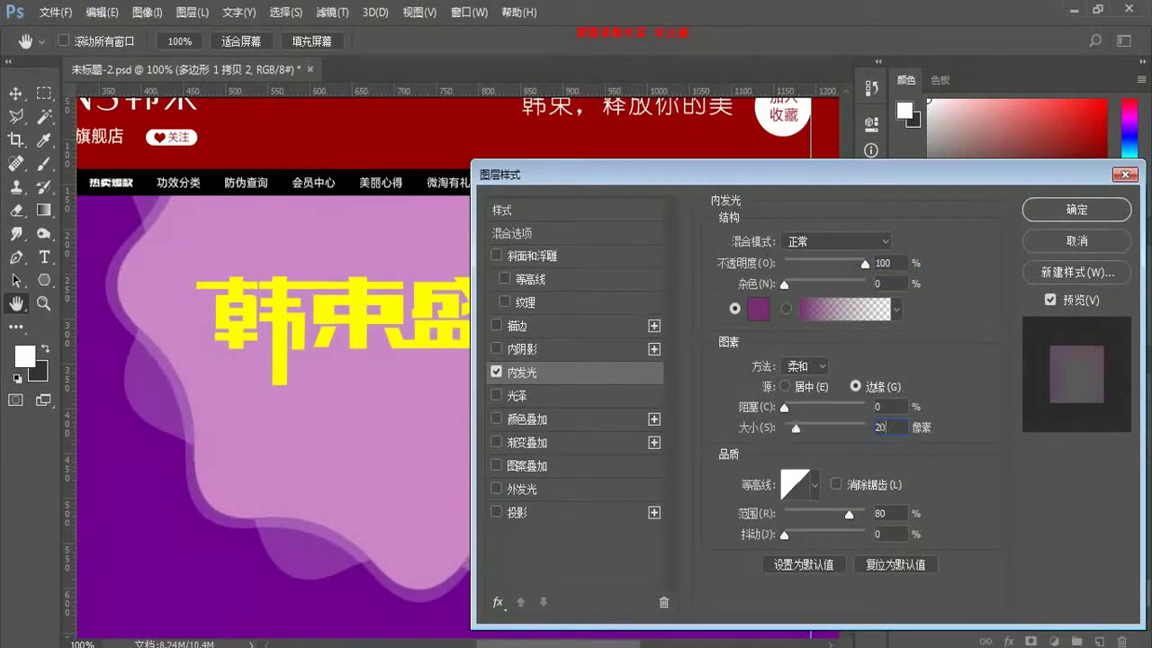
left_click_drag(796, 429, 813, 433)
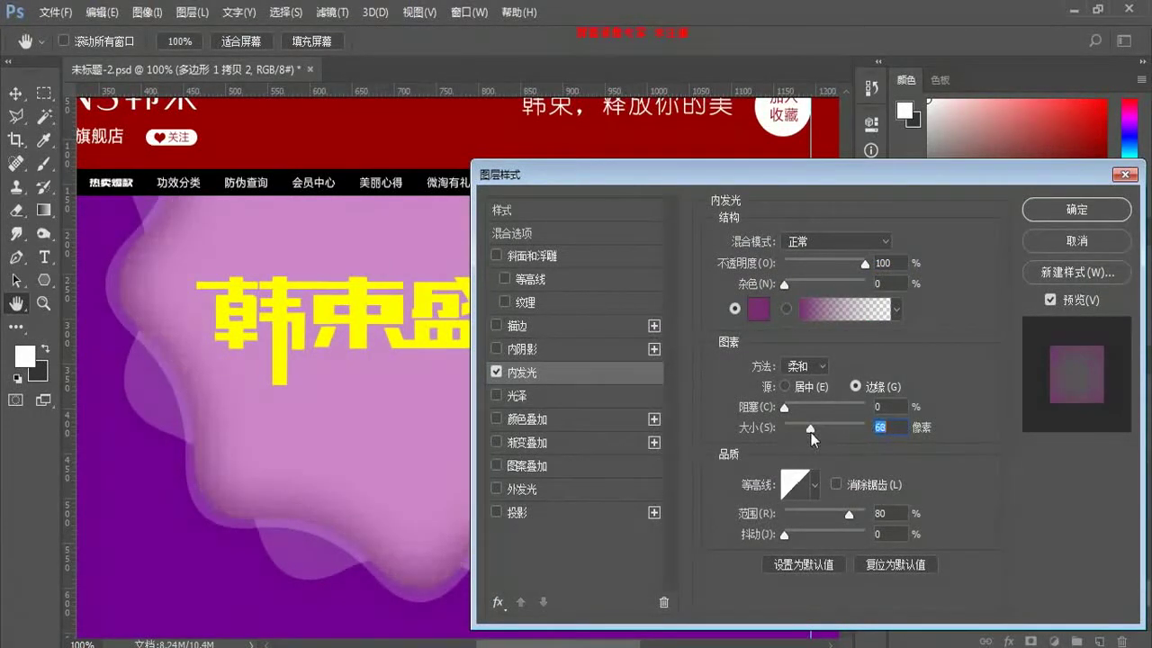
left_click(1076, 209)
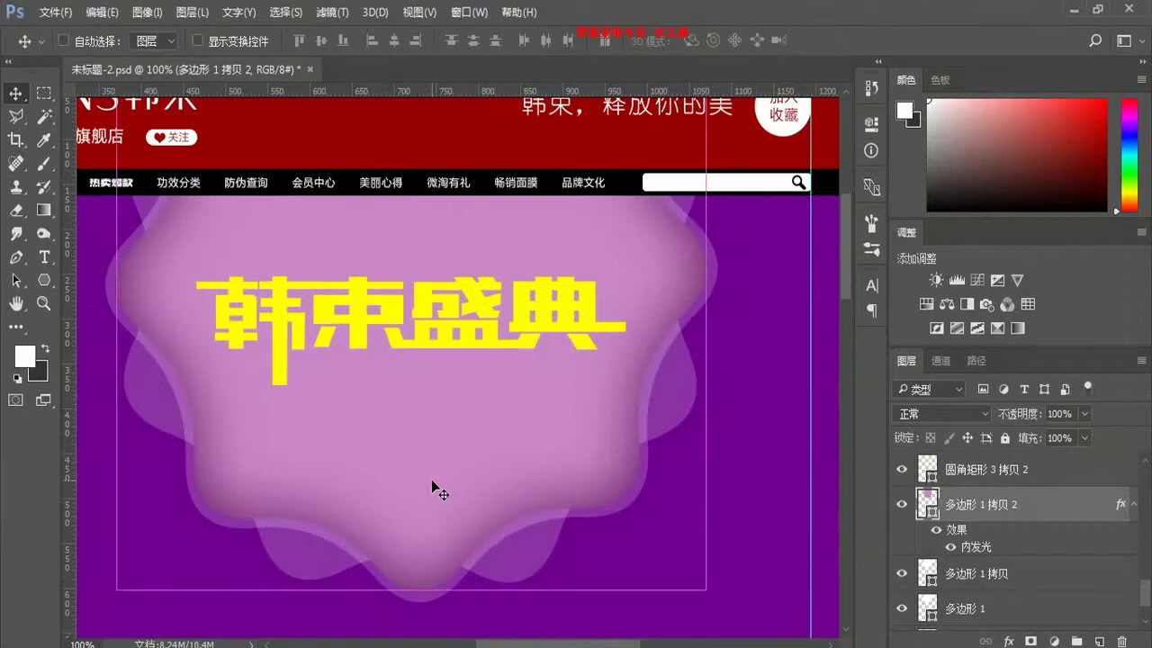
Step: Copy the inner glow's hex colour 762e72 from the layer style of badge layer 多边形 1 拷贝 2
key("ctrl+minus")
key("ctrl+plus")
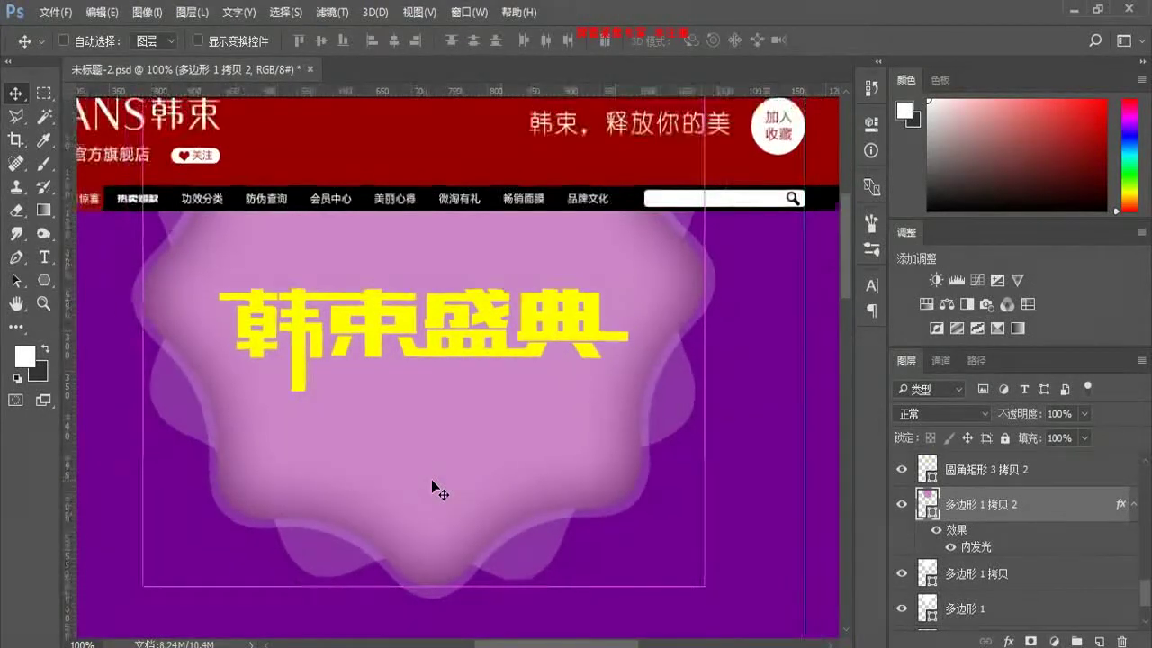
key("ctrl+minus")
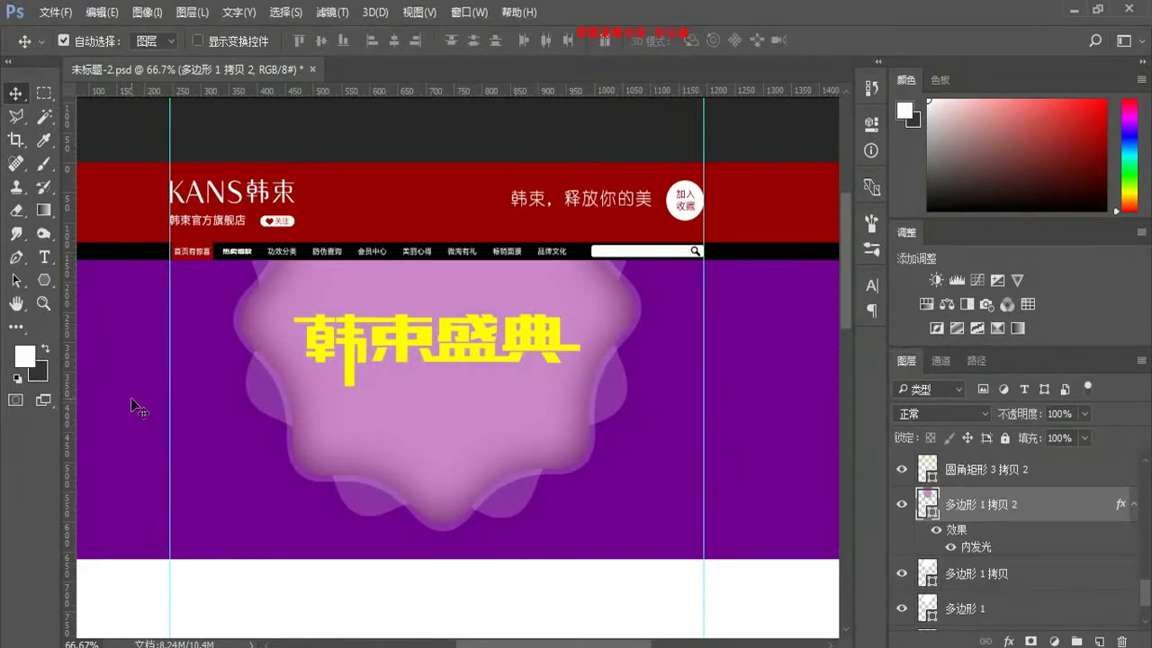
double_click(977, 552)
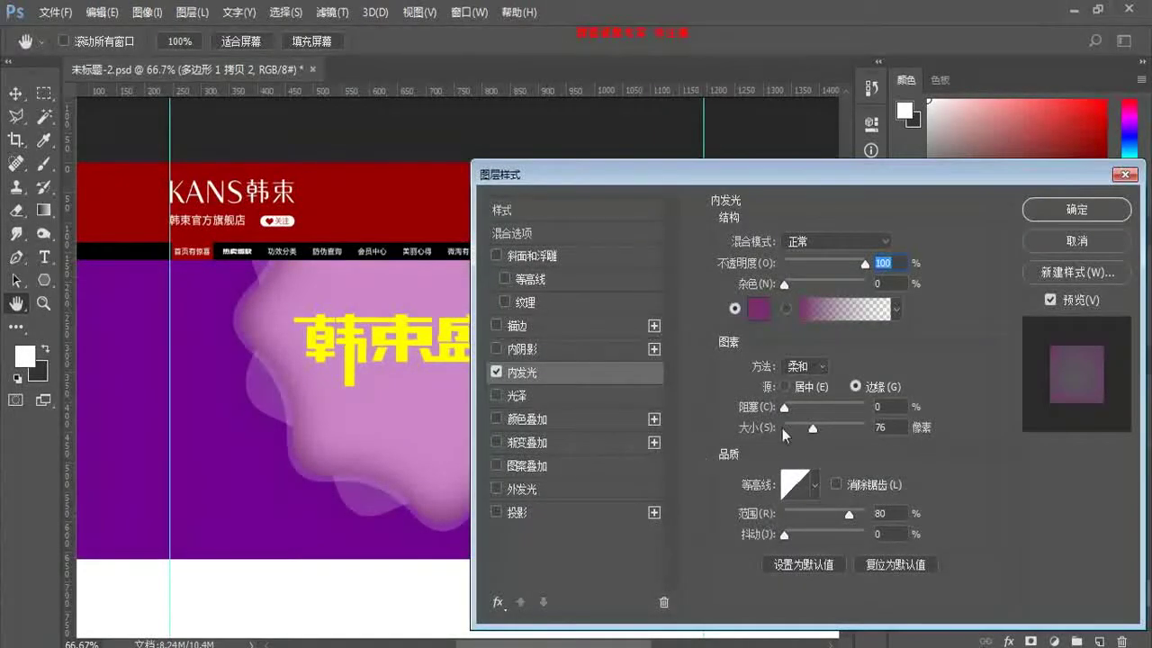
left_click(758, 308)
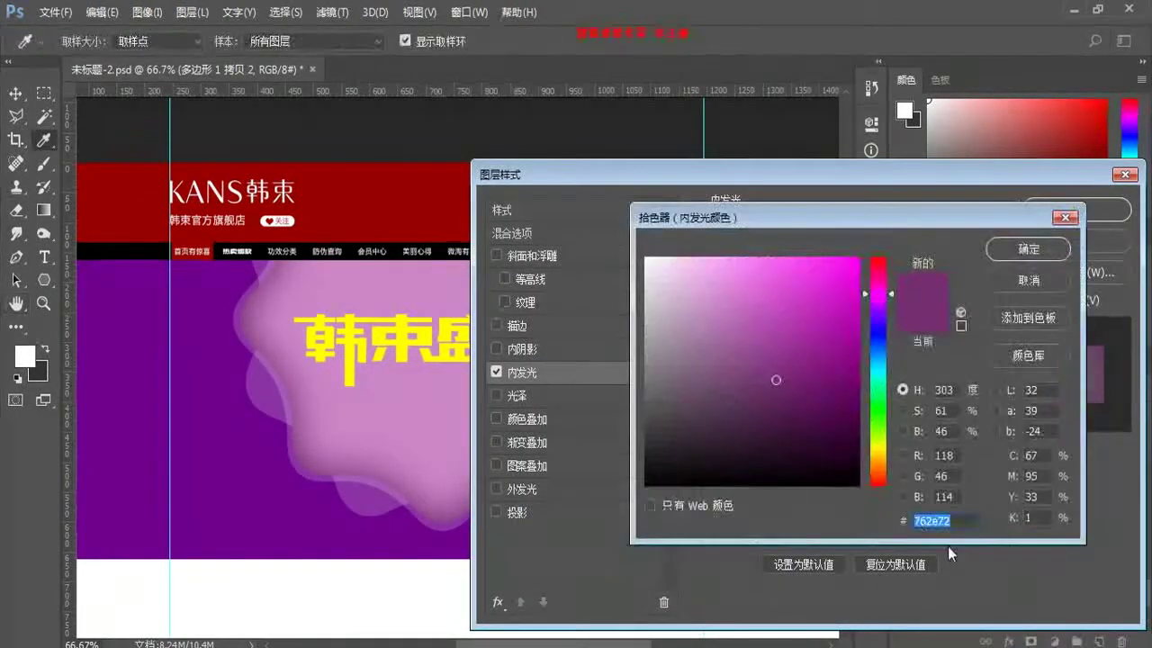
left_click(1045, 257)
left_click(1091, 244)
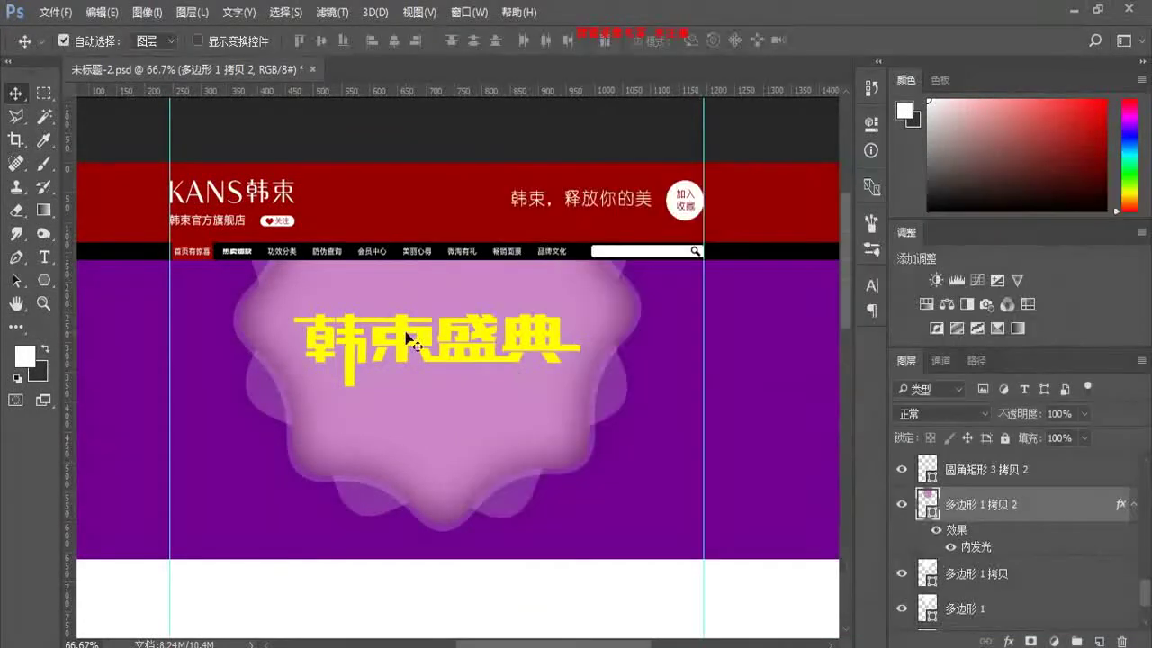
Step: Try filling the front badge shape with the purple colour 762e72, and undo the fill change
double_click(932, 501)
left_click(951, 522)
double_click(951, 521)
type("762e72")
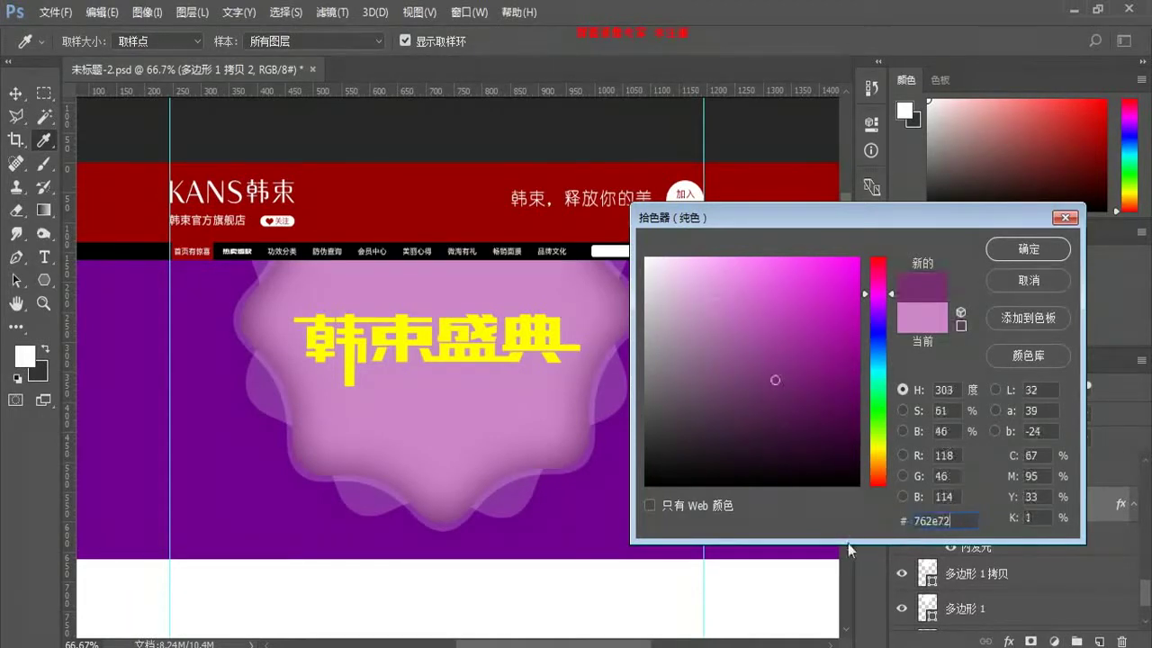
left_click(1033, 254)
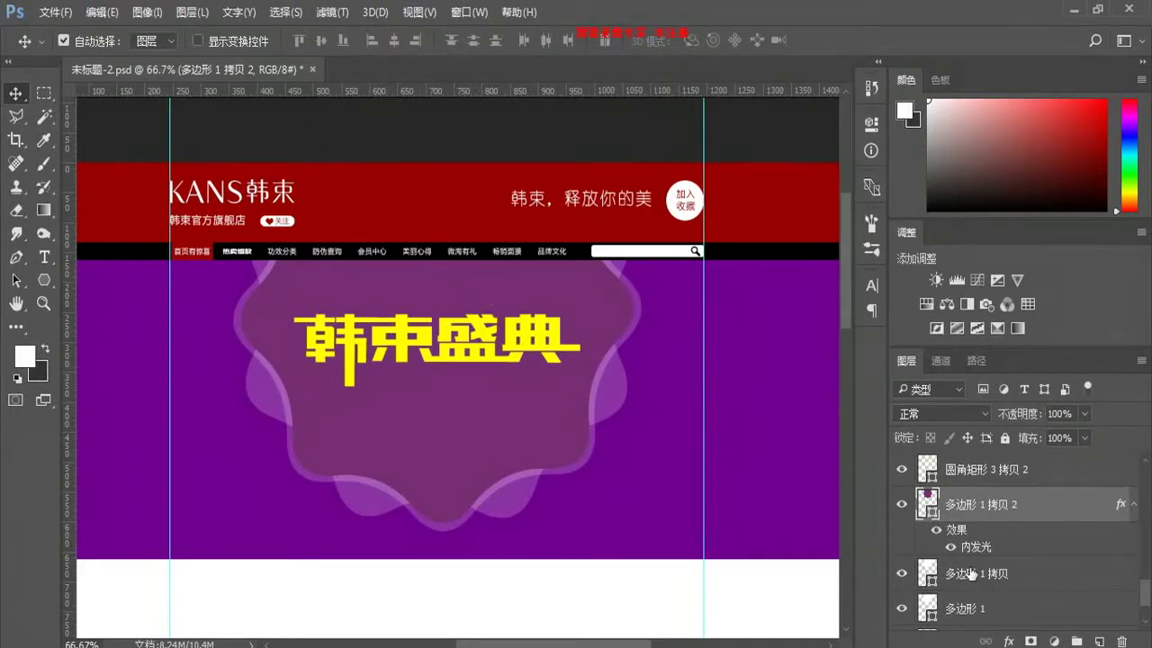
key("ctrl+z")
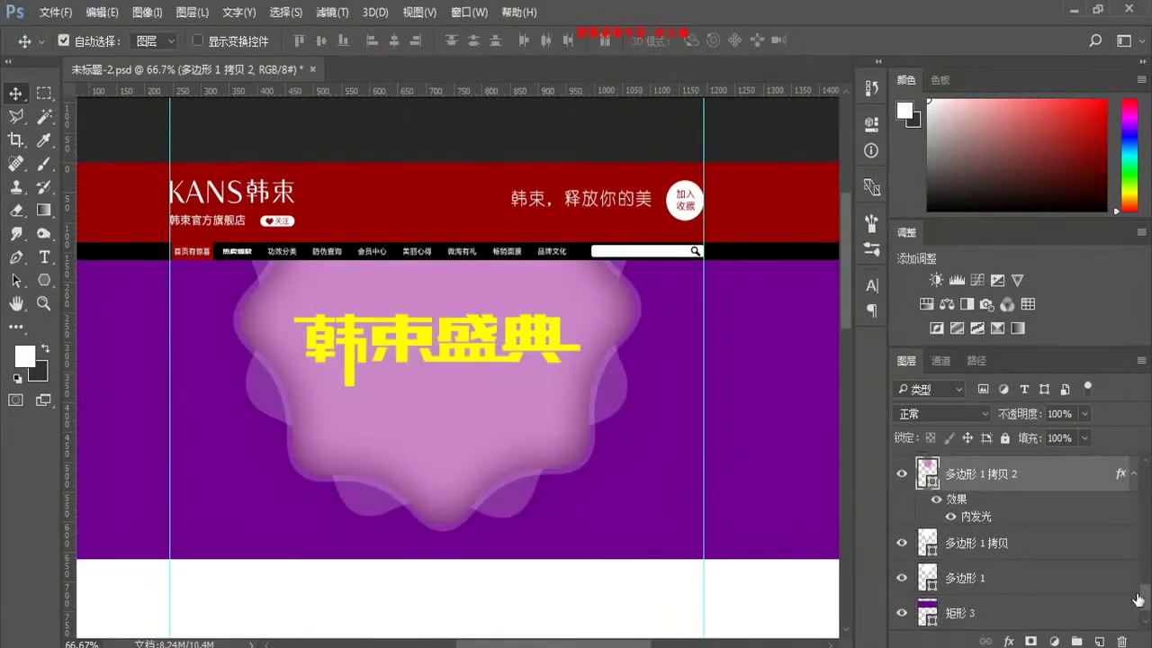
Step: Duplicate the front badge off to the right and set the original badge's inner glow to its fill pink, cc87c8
left_click_drag(488, 419, 781, 440)
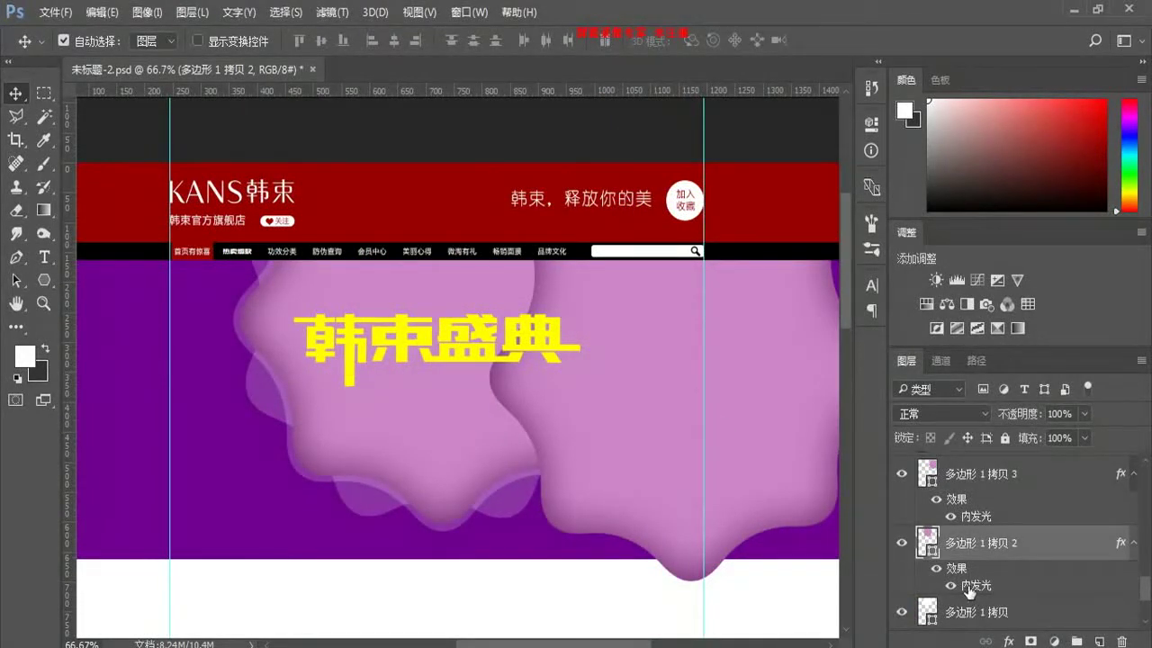
double_click(926, 542)
left_click(1028, 249)
double_click(976, 587)
left_click(742, 304)
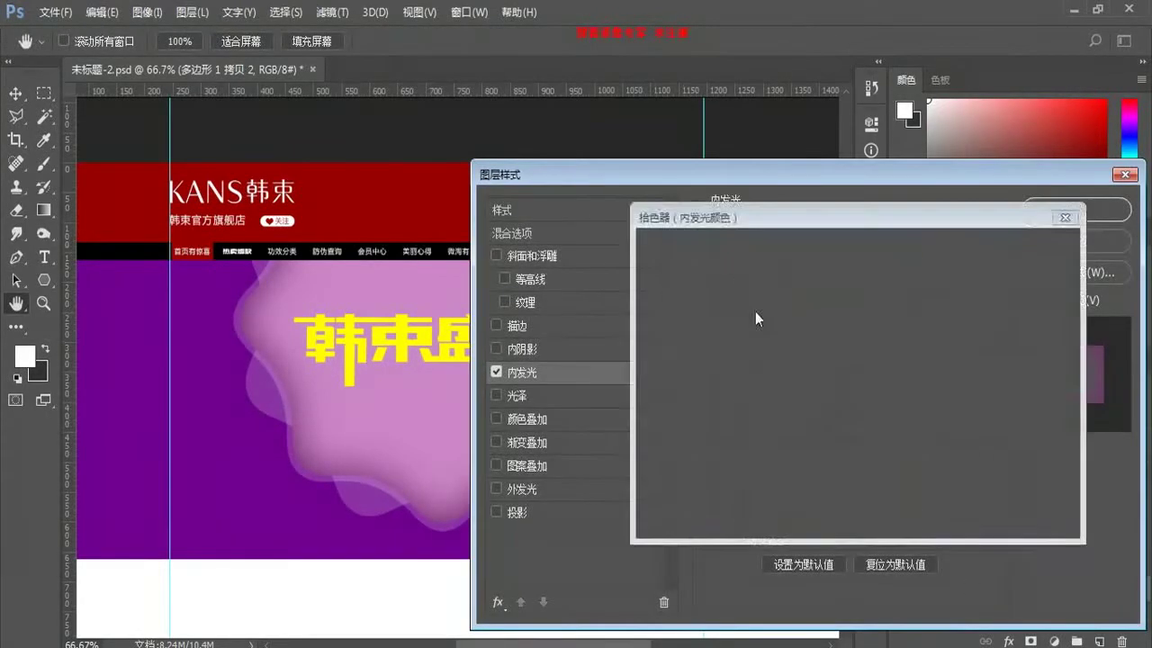
left_click(1028, 249)
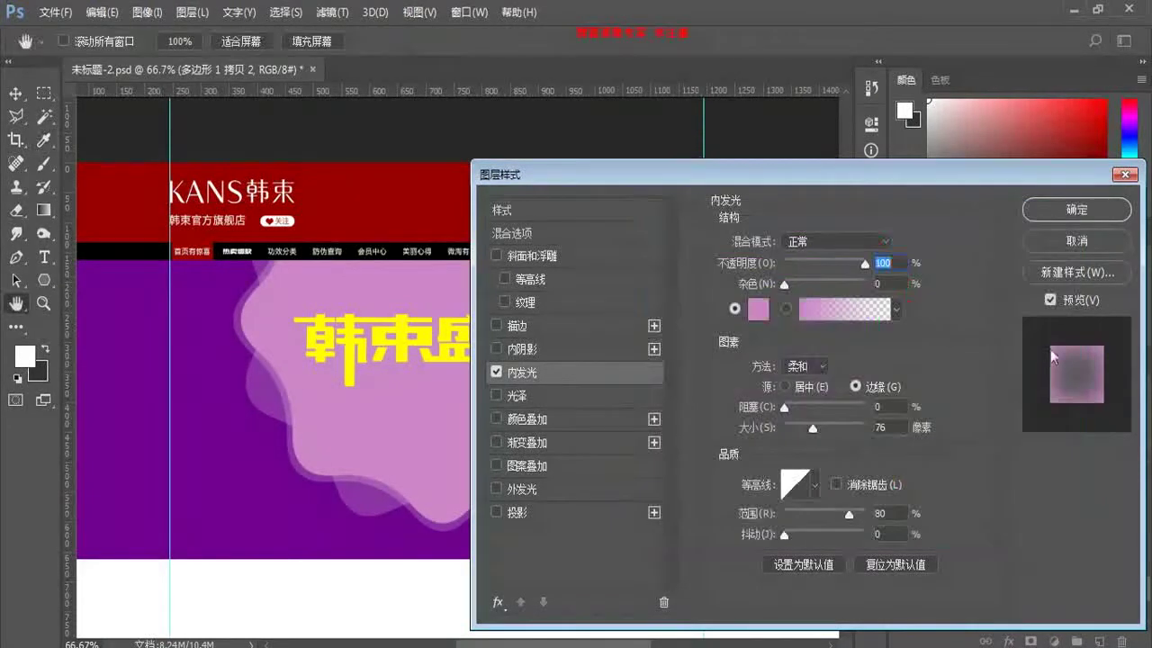
left_click(1076, 210)
Step: Apply the duplicate badge's inner glow colour 762e72 as the fill of 多边形 1 拷贝 2, and delete the duplicate
double_click(963, 520)
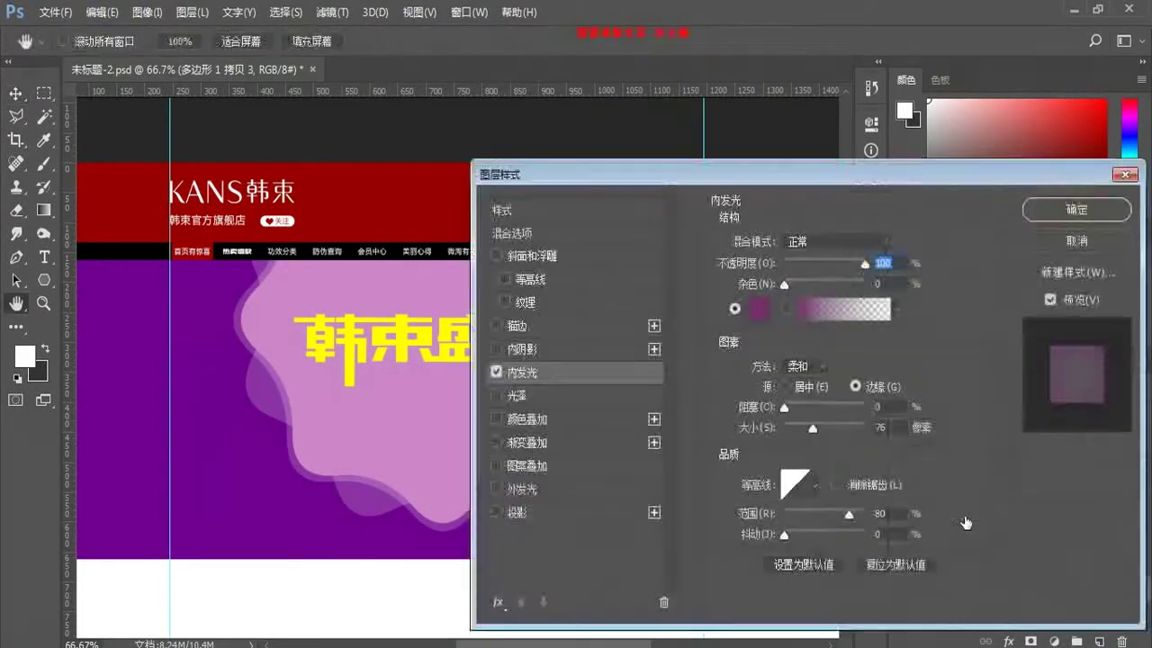
left_click(748, 308)
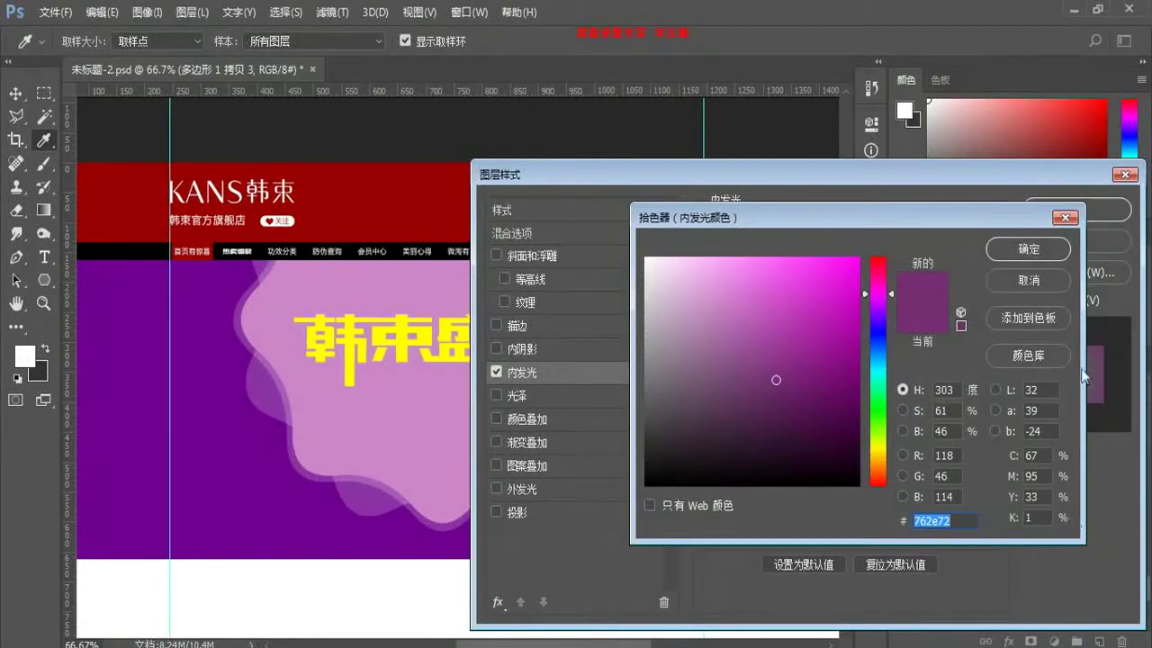
left_click(1032, 275)
left_click(1104, 220)
double_click(921, 536)
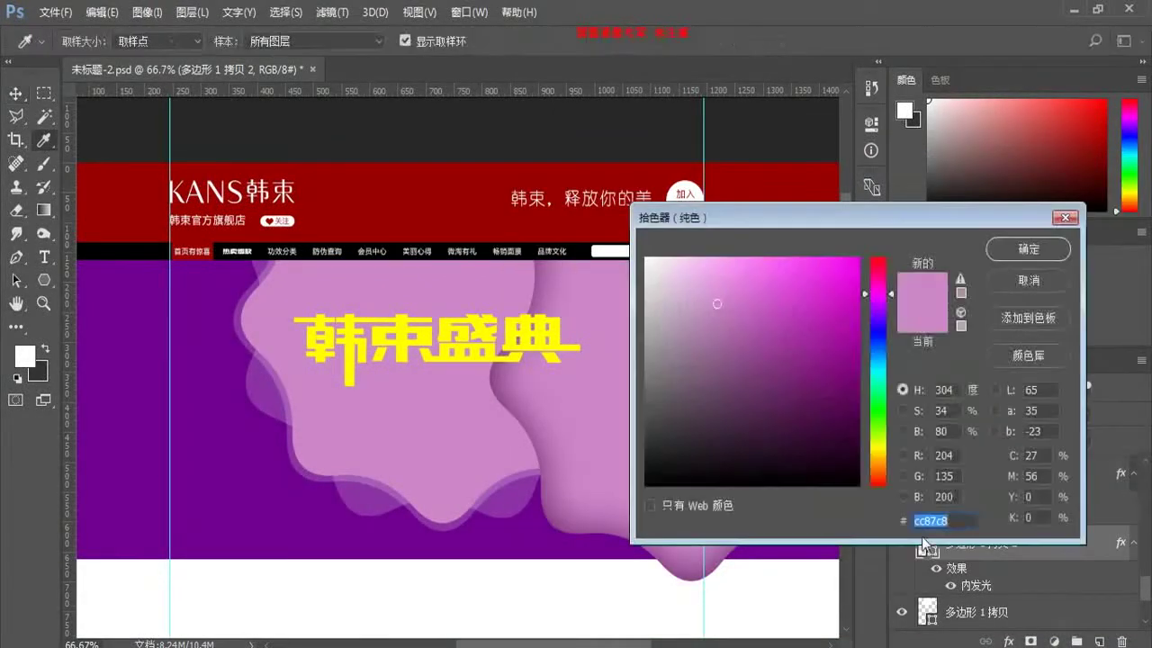
type("762e72")
left_click(1035, 252)
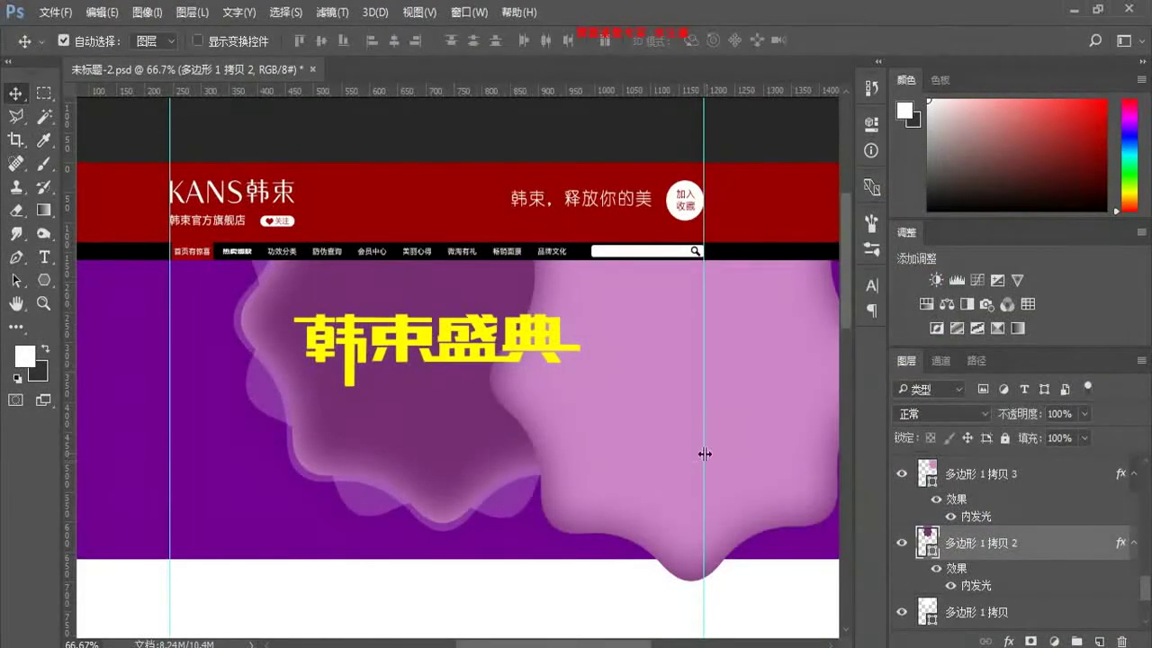
left_click(663, 442)
key("Delete")
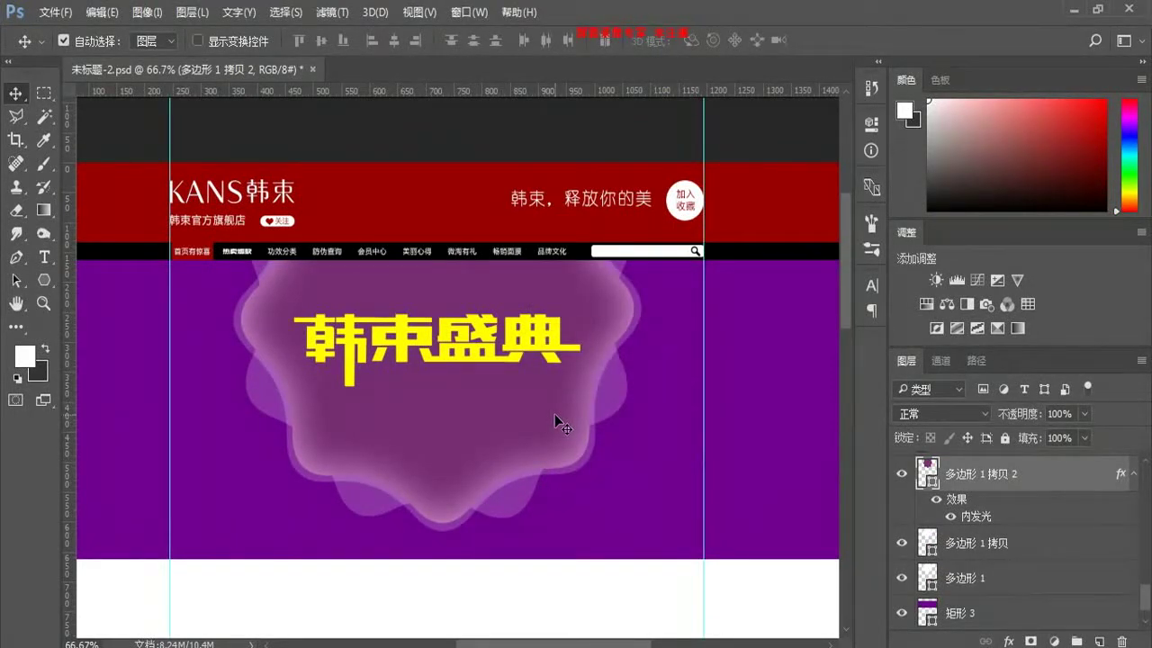
Step: Duplicate the purple badge layer in place and scale the copy down about its centre to about 92.5%
key("ctrl")
key("ctrl+j")
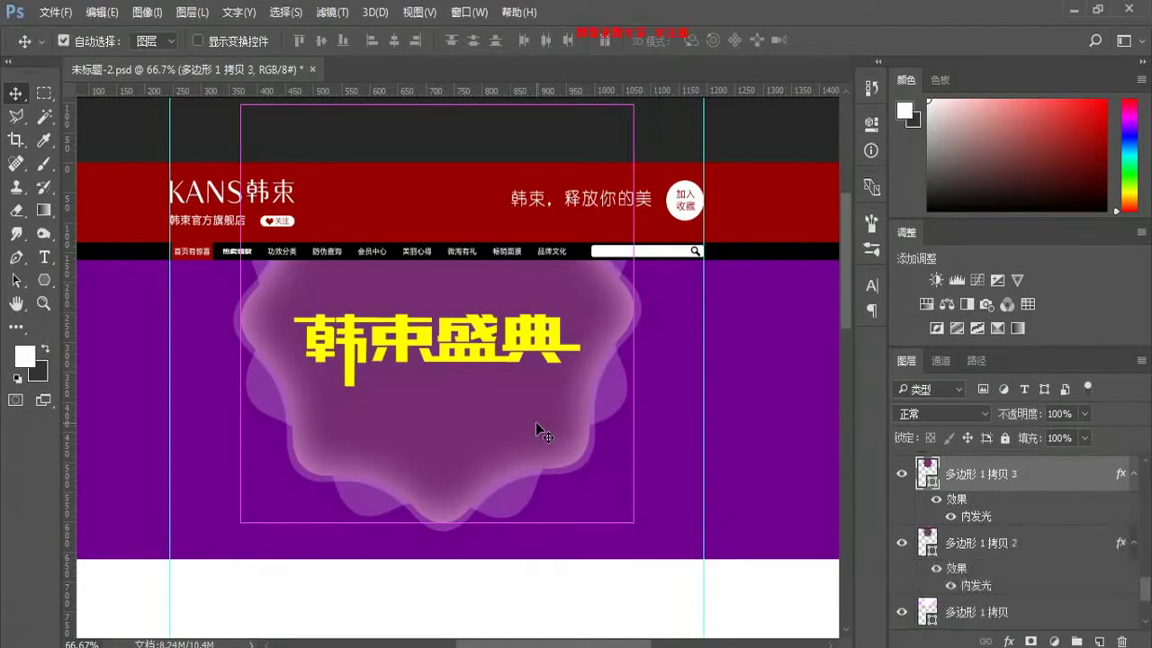
key("ctrl")
key("ctrl+t")
left_click_drag(635, 524, 620, 509)
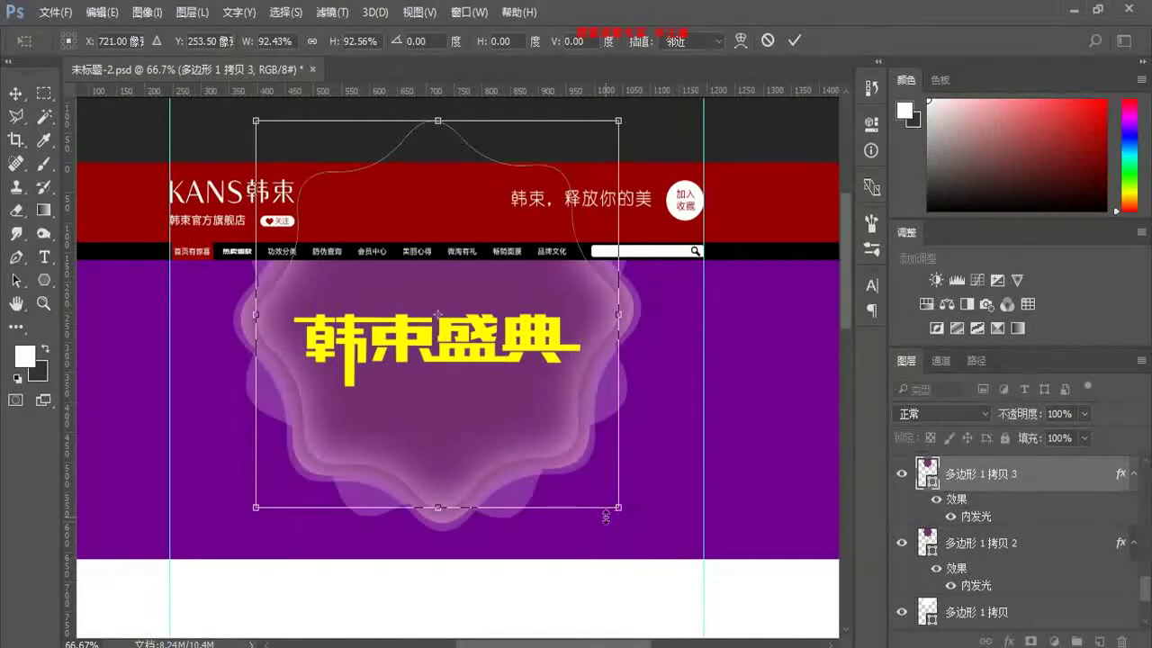
key("Return")
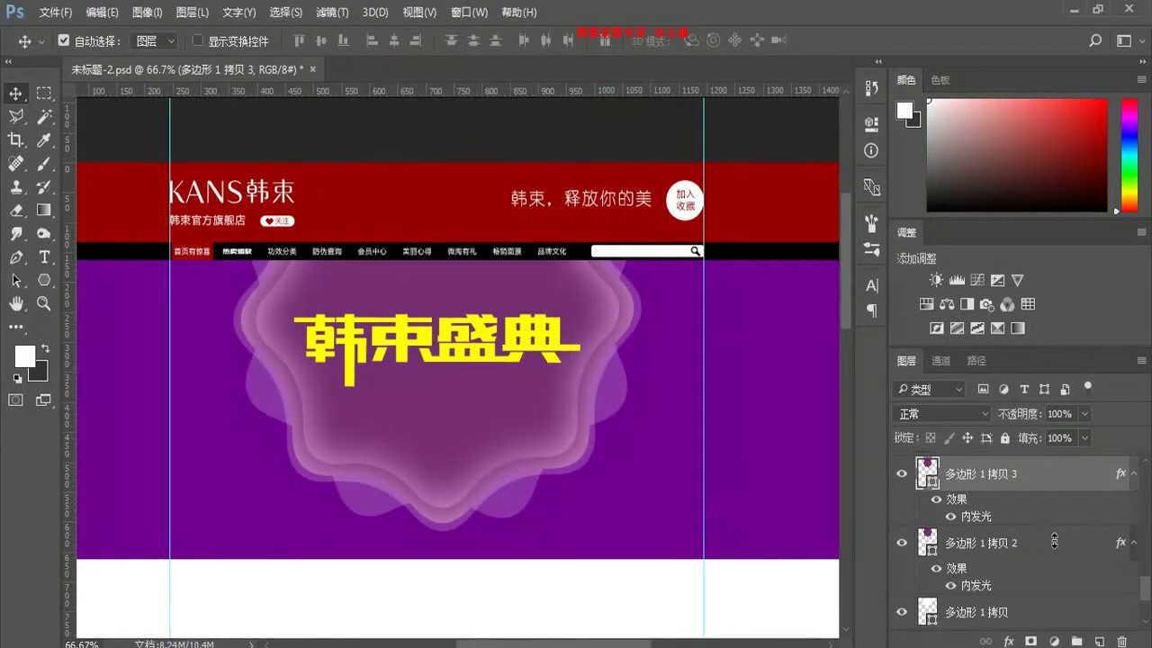
Step: Set the fill opacity of layer 多边形 1 拷贝 3 to 0% and hide its inner glow effect
left_click(1075, 441)
type("0")
key("Return")
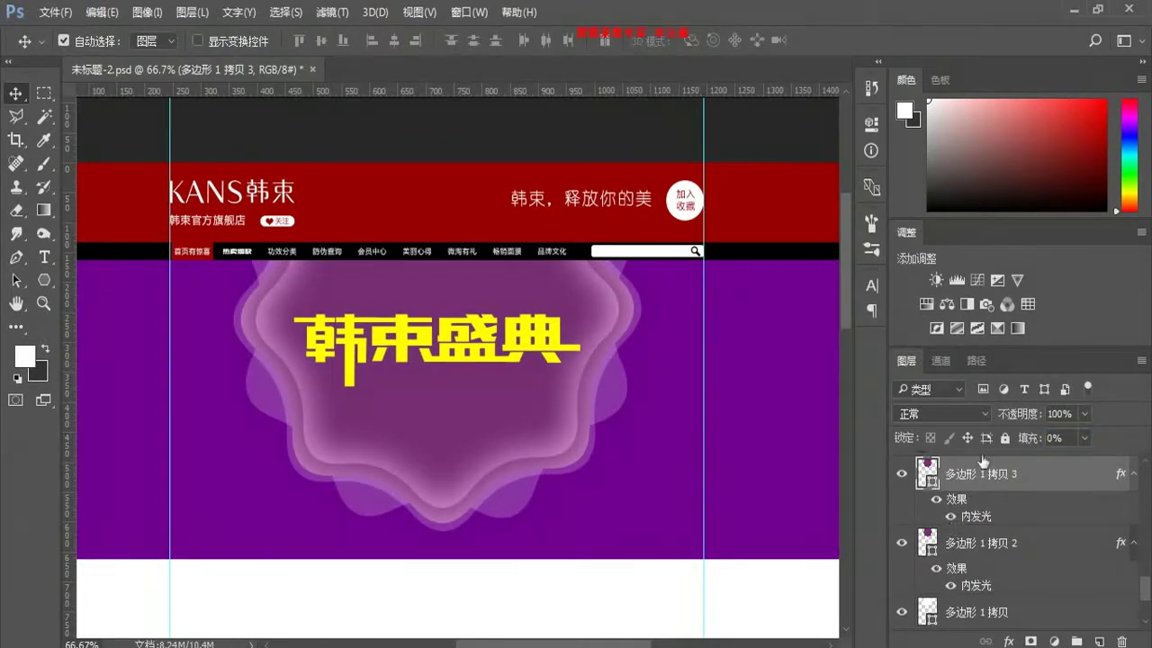
left_click(950, 516)
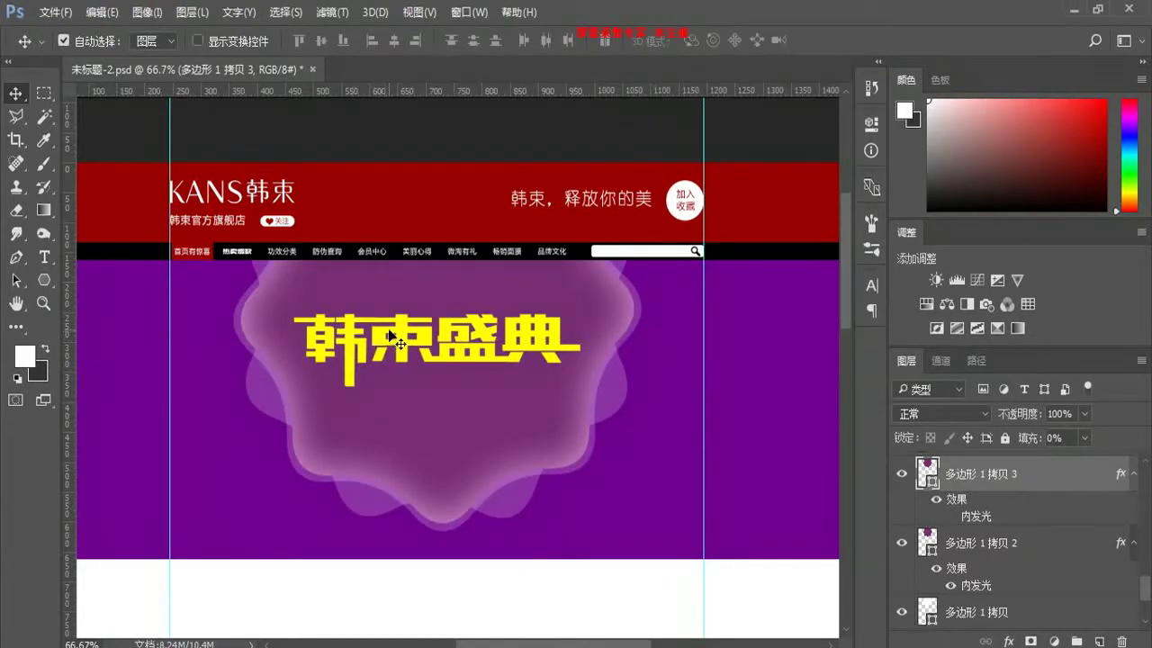
Step: Give the smaller badge shape 多边形 1 拷贝 3 a white 1-pixel dashed stroke
left_click(43, 280)
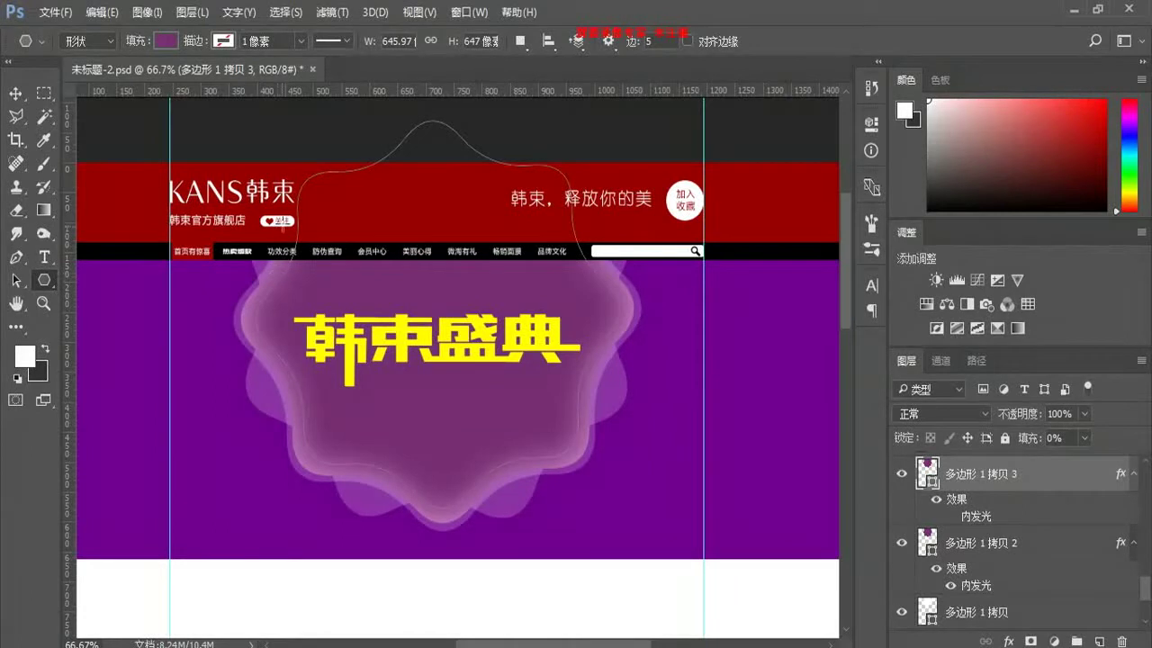
left_click(223, 40)
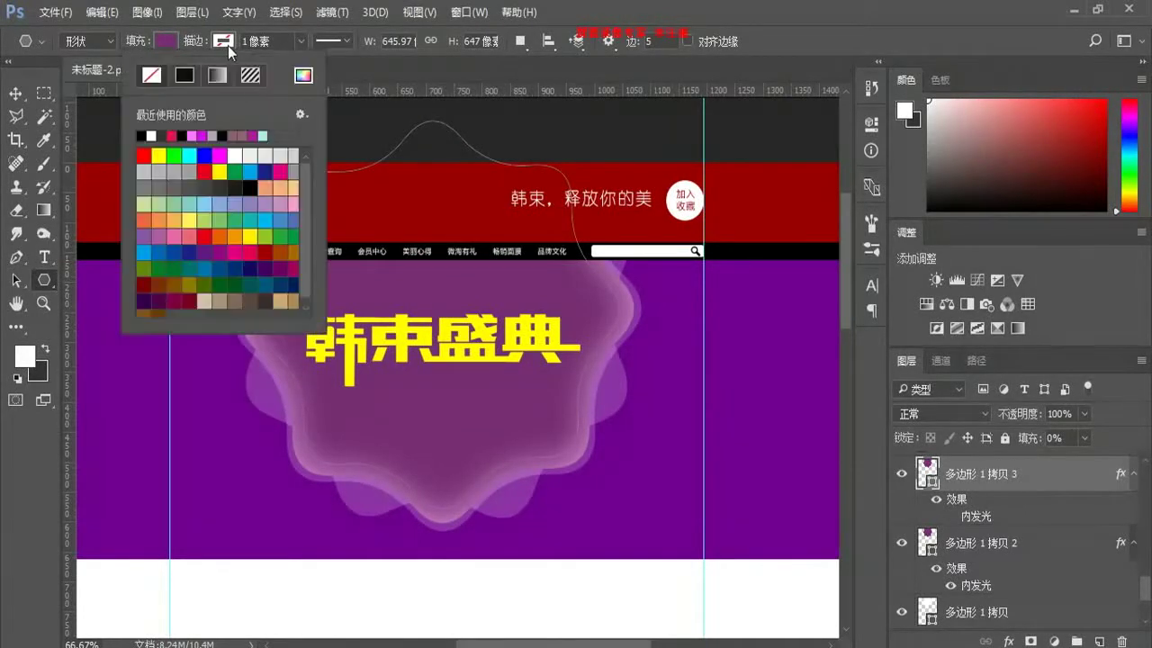
double_click(148, 135)
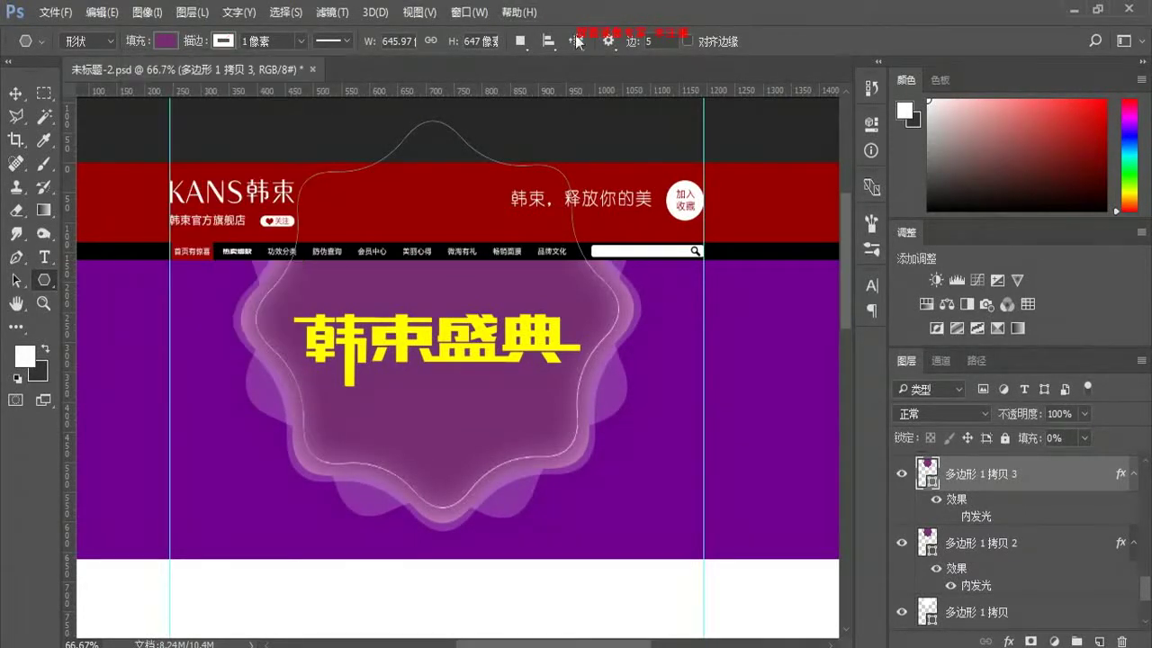
left_click(350, 44)
left_click(347, 131)
left_click(423, 306)
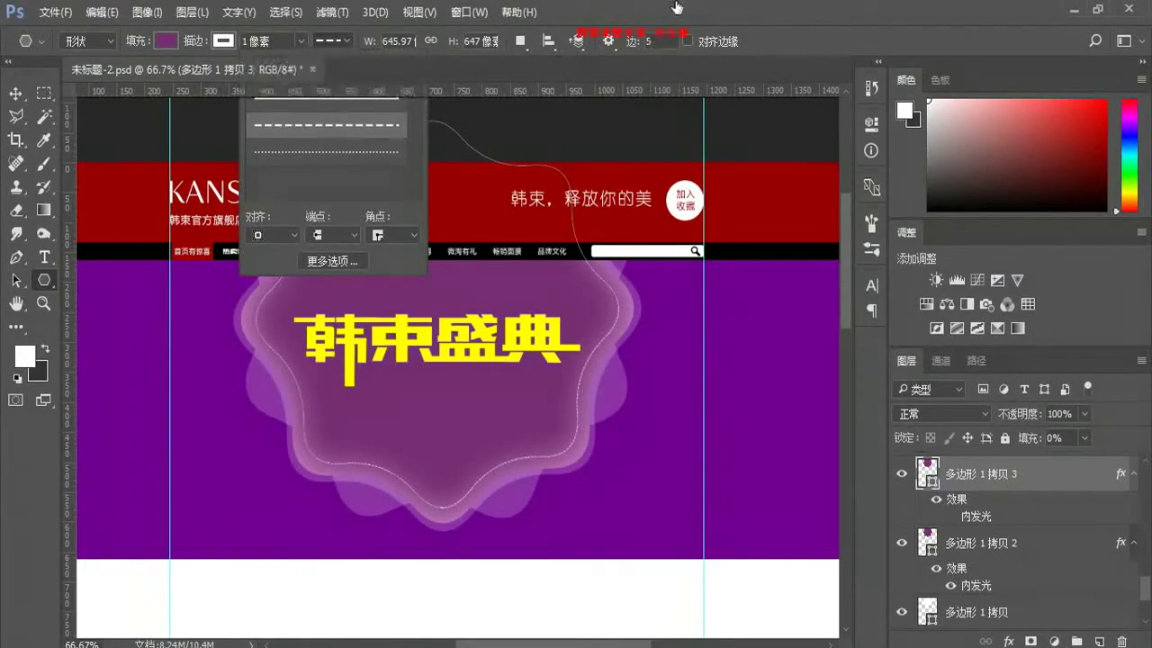
left_click(349, 44)
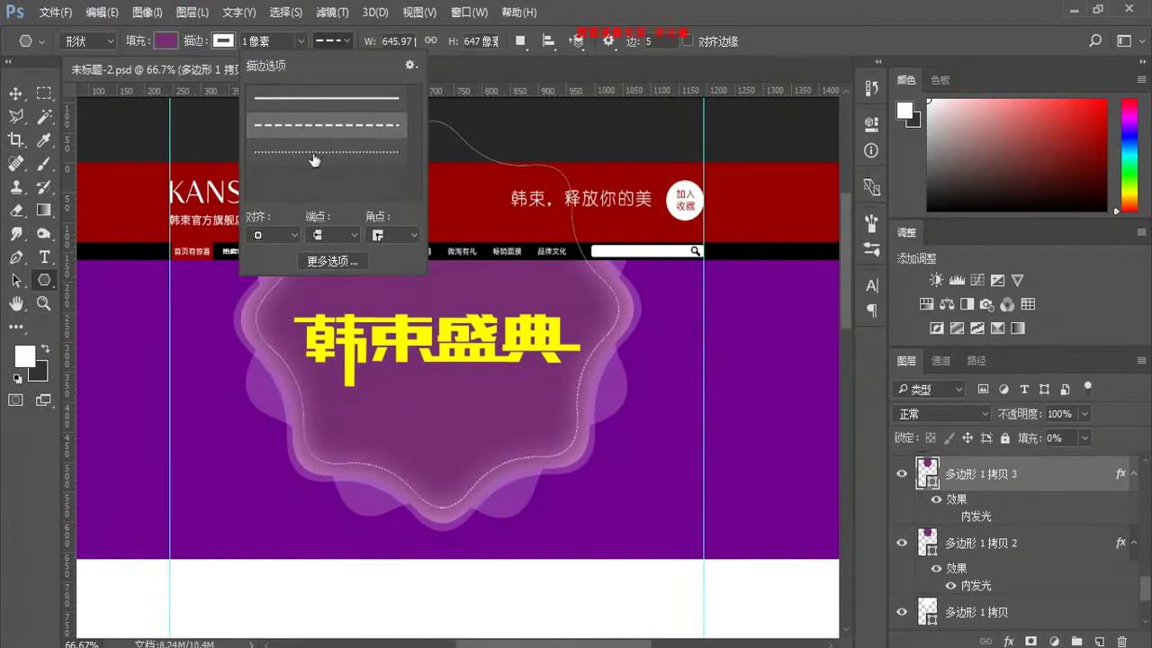
left_click(649, 7)
key("v")
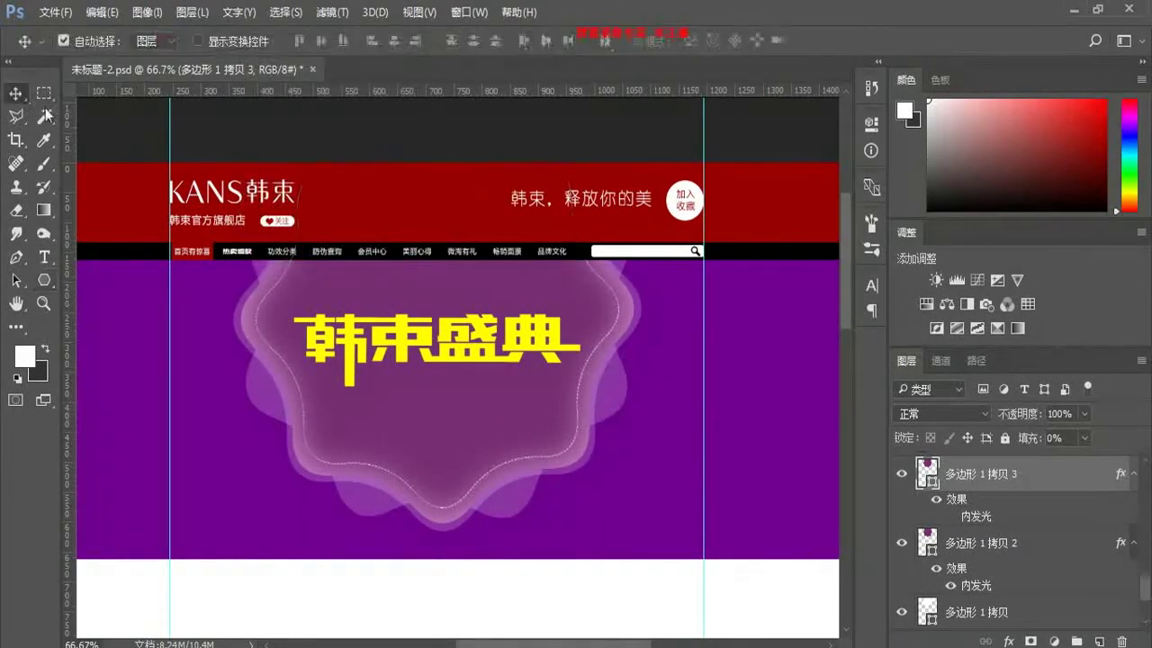
Step: Examine the dashed outline around the badge up close and review its stroke settings
left_click(598, 454)
scroll(576, 422, "up", 5)
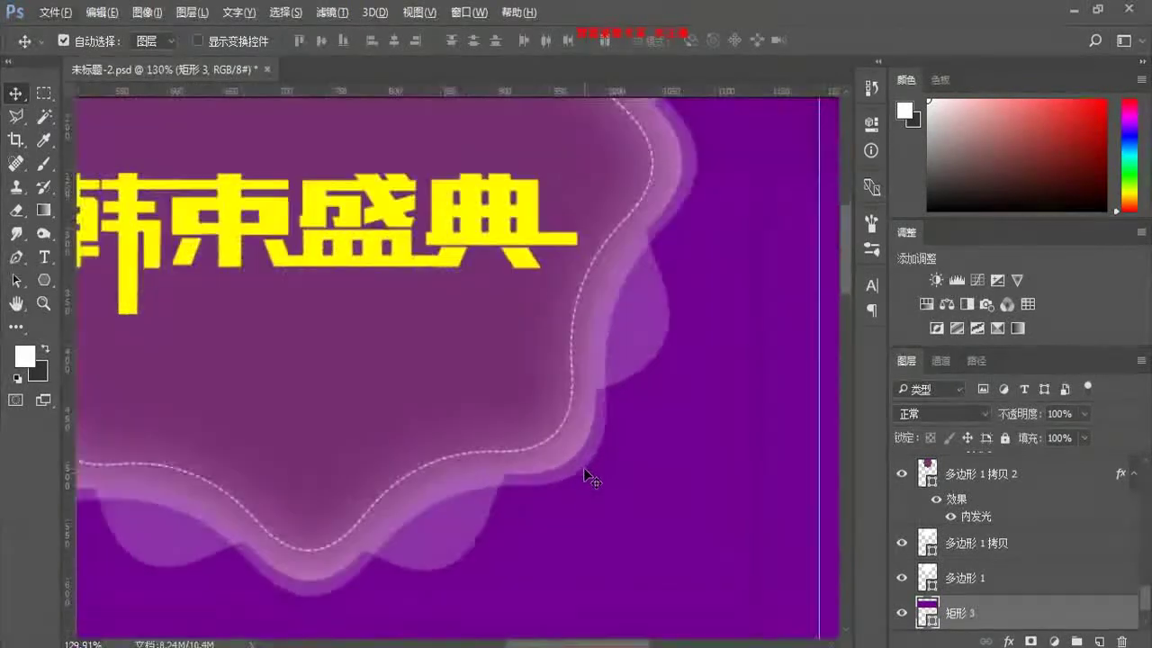
left_click_drag(583, 467, 622, 561)
left_click(172, 322)
key("ctrl+j")
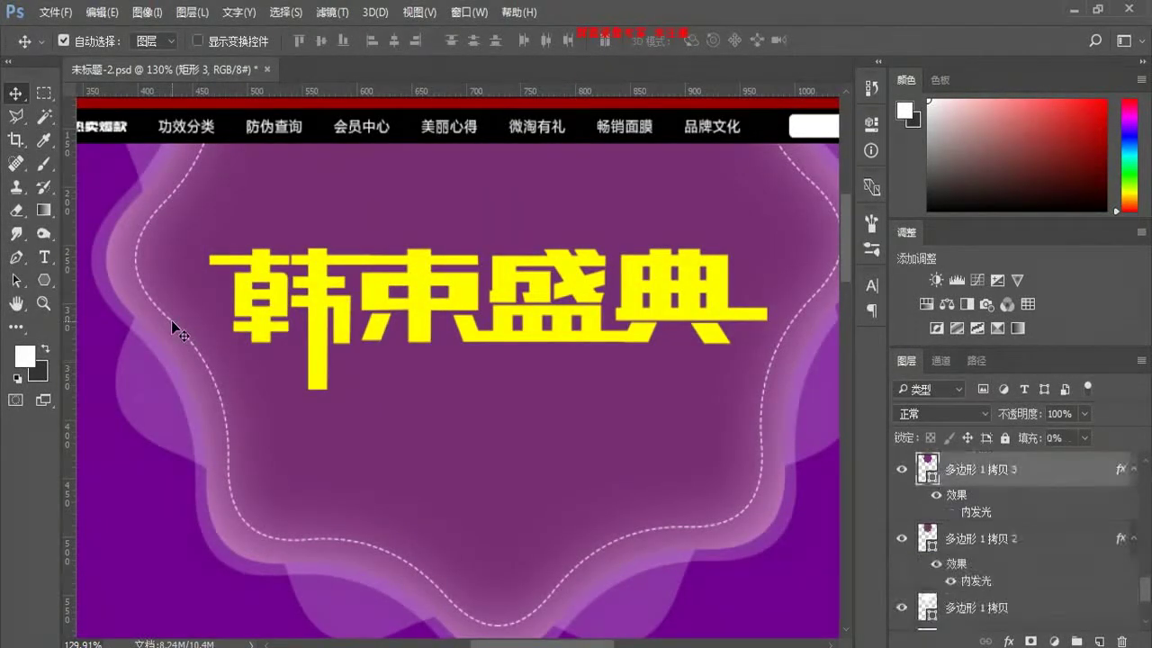
left_click(43, 283)
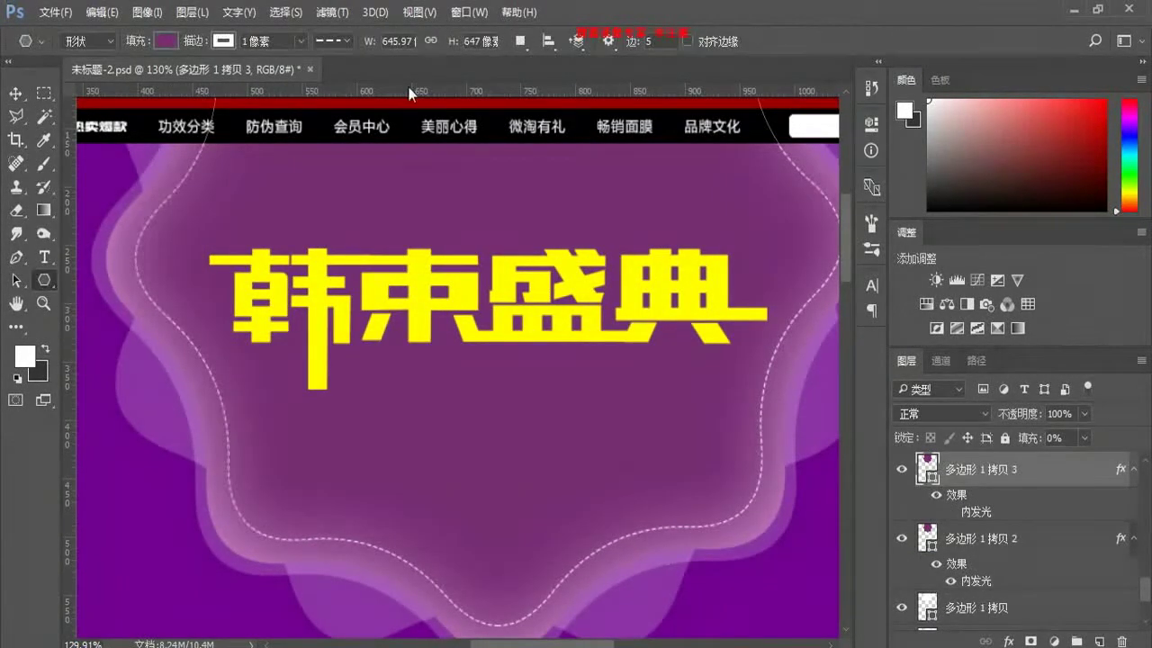
left_click(348, 41)
left_click(16, 93)
Step: Duplicate the filled badge layer 多边形 1 拷贝 2 and try resizing the copy with Free Transform
key("alt+bracketleft")
key("ctrl+j")
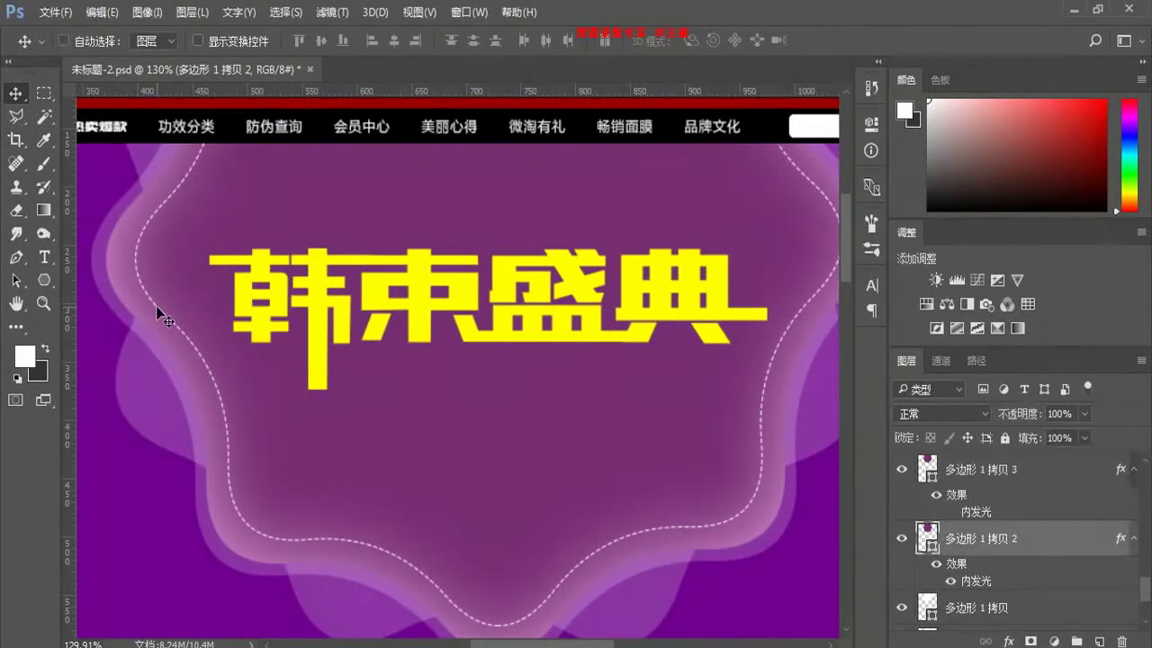
key("ctrl+t")
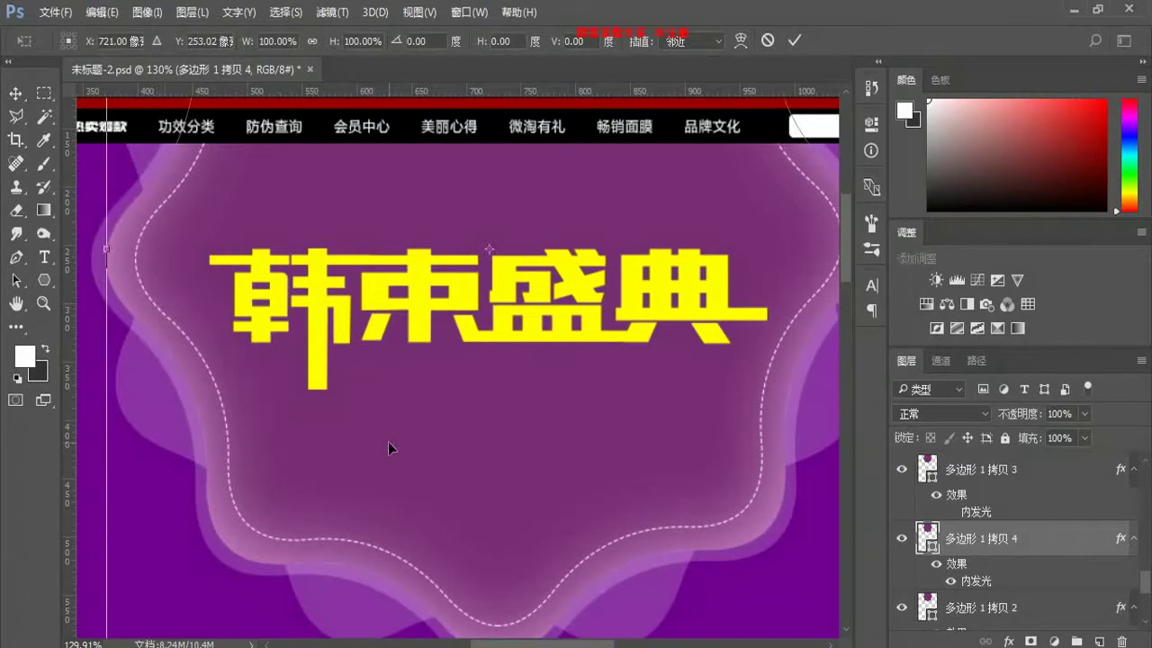
key("ctrl+0")
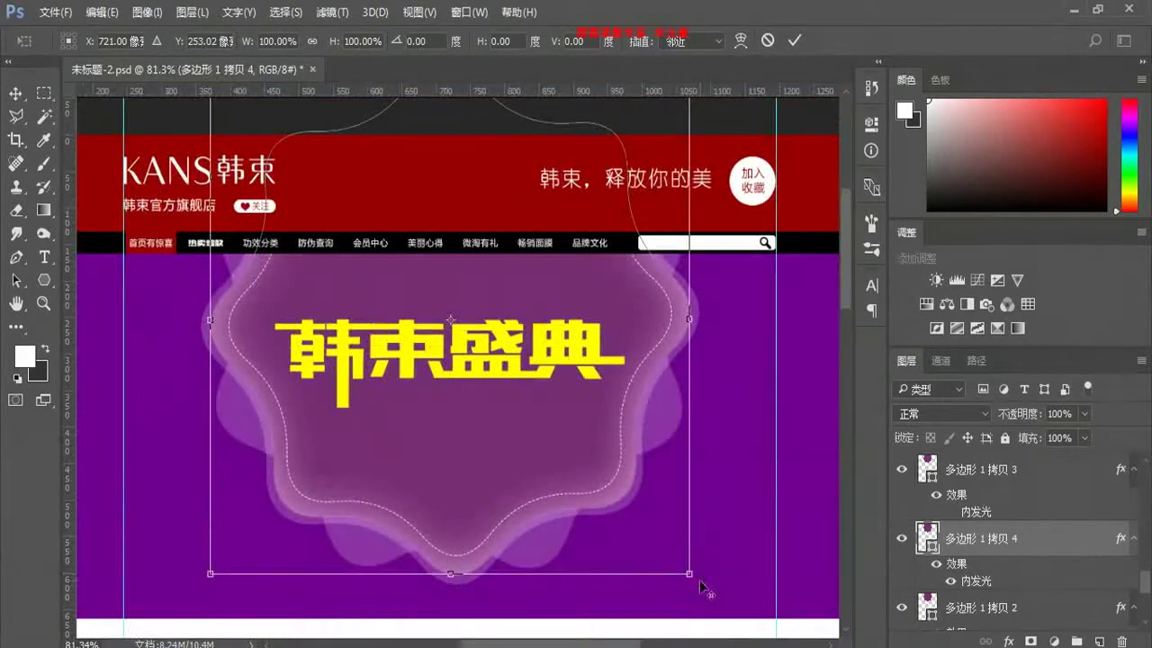
left_click_drag(688, 572, 690, 488)
key("Return")
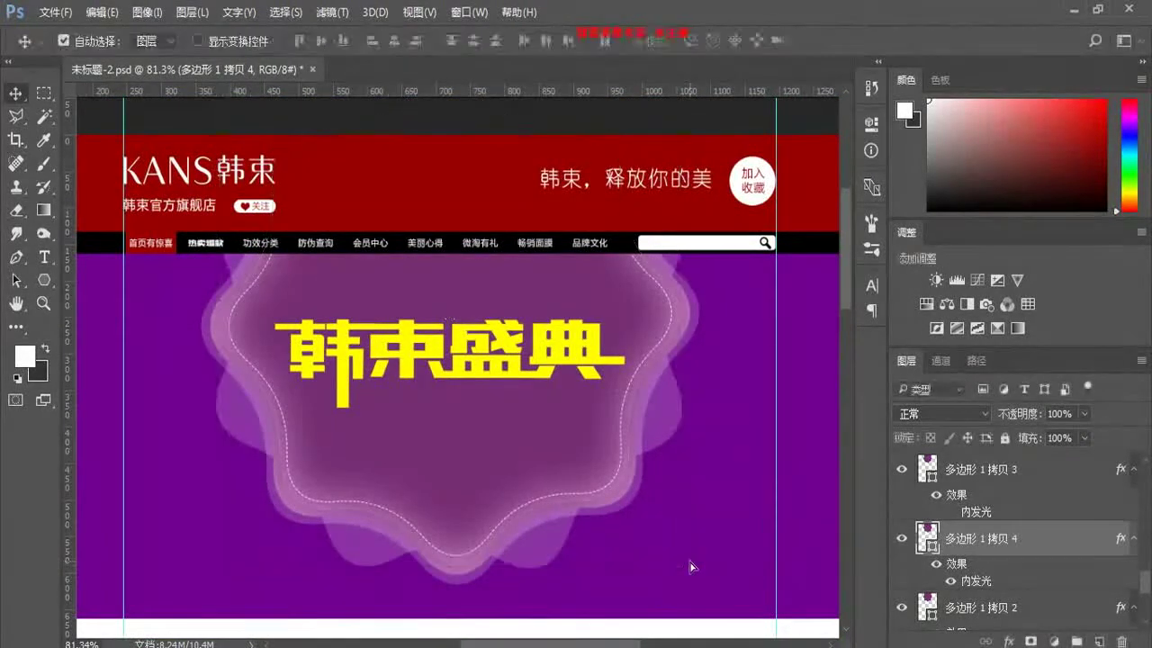
Step: Duplicate the dashed outline layer 多边形 1 拷贝 3 and scale the copy down about its centre to about 95.8%
left_click(254, 366)
key("shift+0")
key("shift+0")
left_click(959, 475, "ctrl")
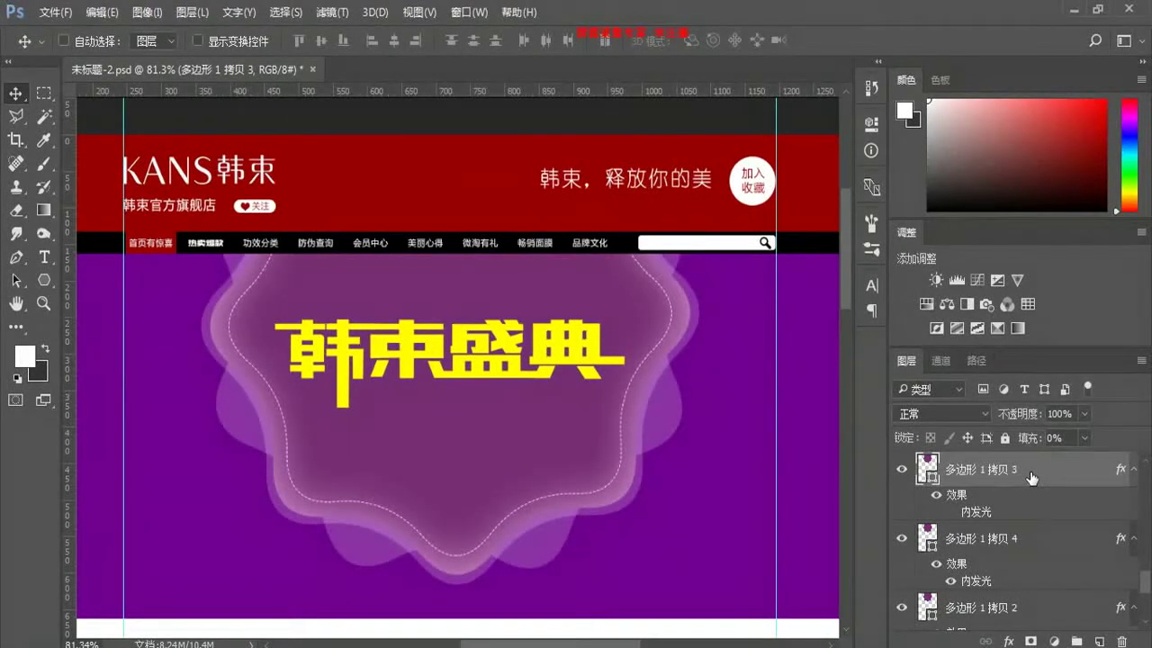
key("ctrl+j")
key("ctrl+t")
left_click_drag(670, 554, 661, 549)
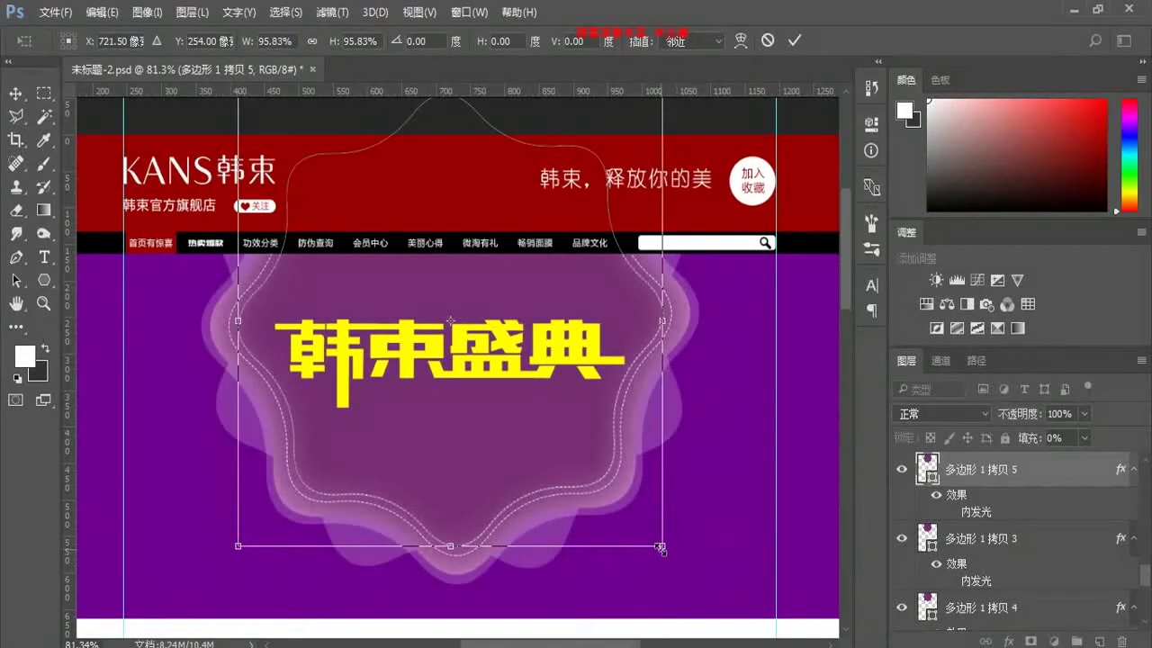
key("Return")
left_click(44, 280)
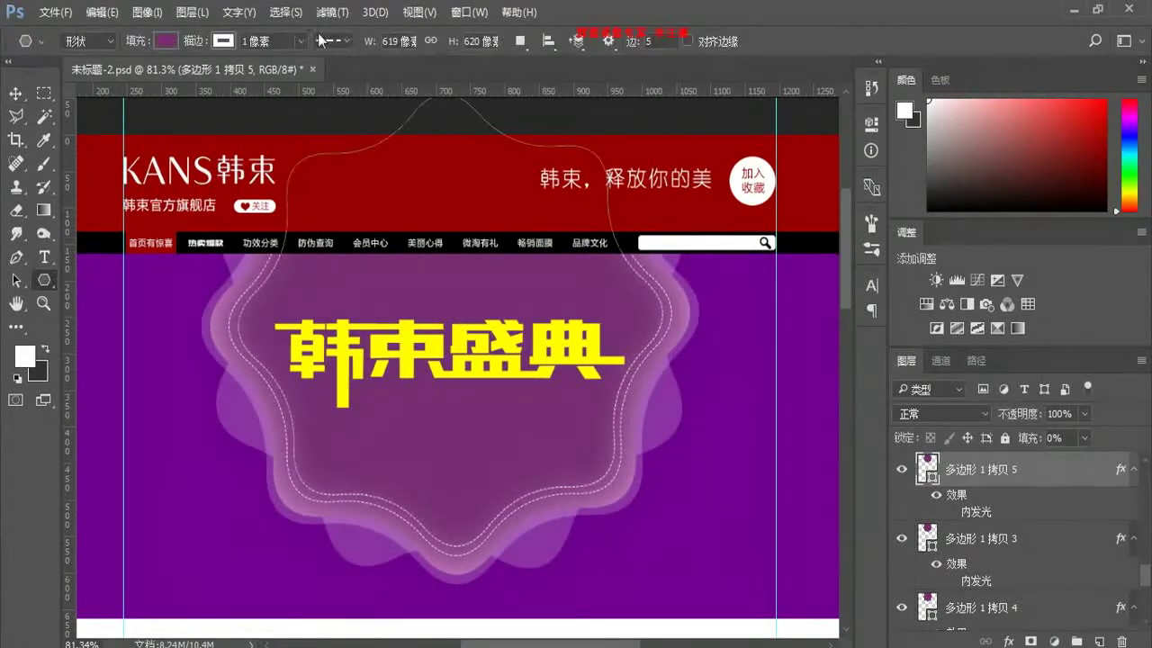
Step: Change the stroke of the innermost badge outline, layer 多边形 1 拷贝 5, from dashed to dotted
left_click(329, 40)
left_click(359, 153)
key("v")
key("ctrl+1")
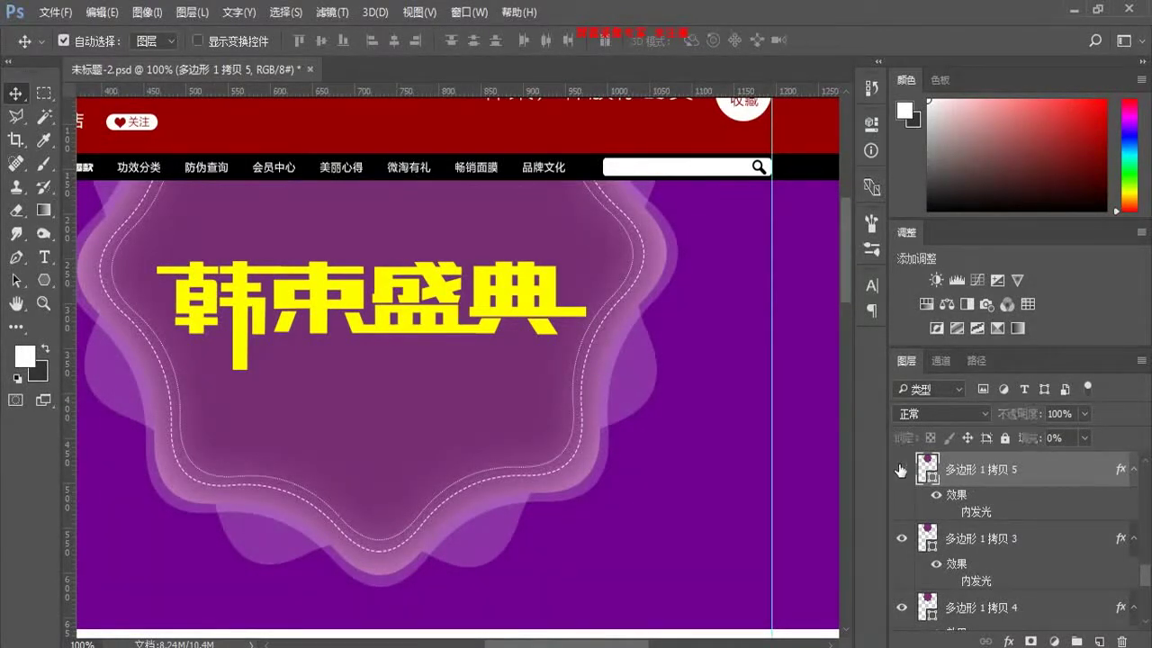
Step: Reduce the opacity of the dotted outline layer 多边形 1 拷贝 5 to 50%
left_click(901, 538)
left_click(902, 538)
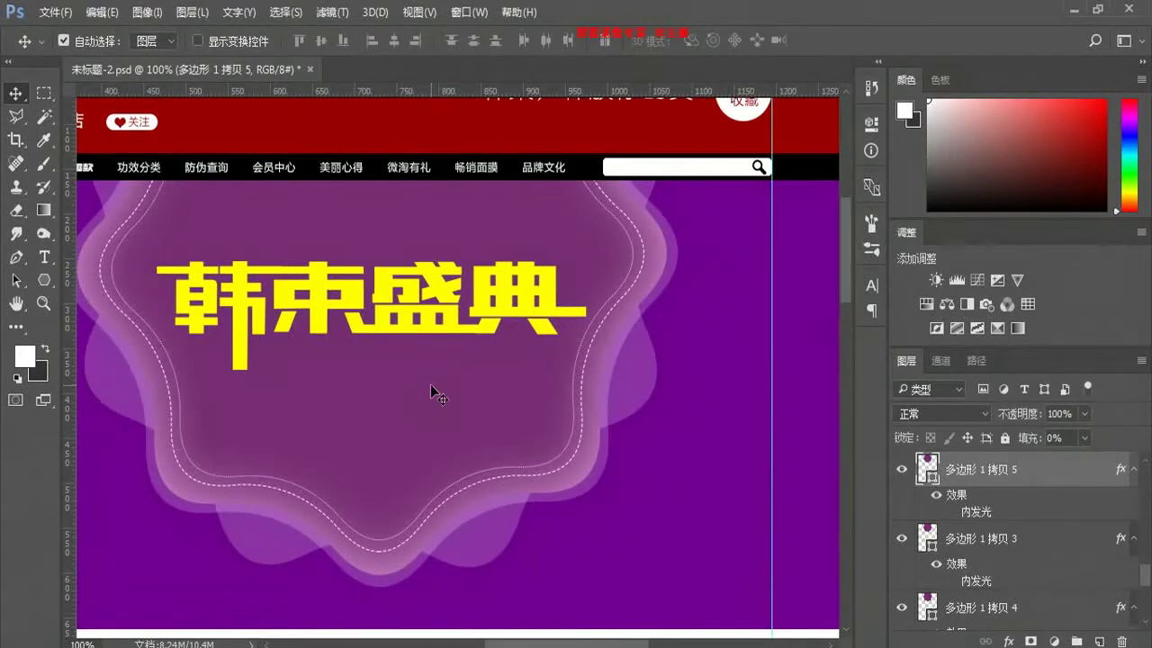
key("5")
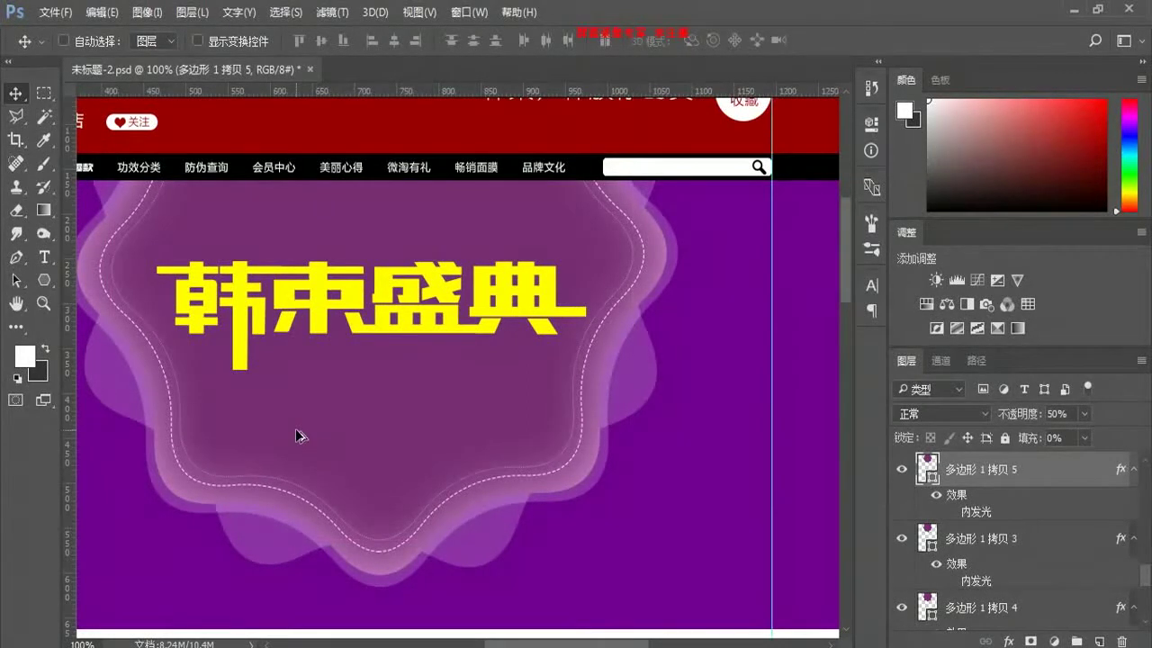
Step: Create a new empty layer directly above the 韩束盛典 lettering, with the Brush tool ready at size 60
key("ctrl+minus")
key("ctrl+minus")
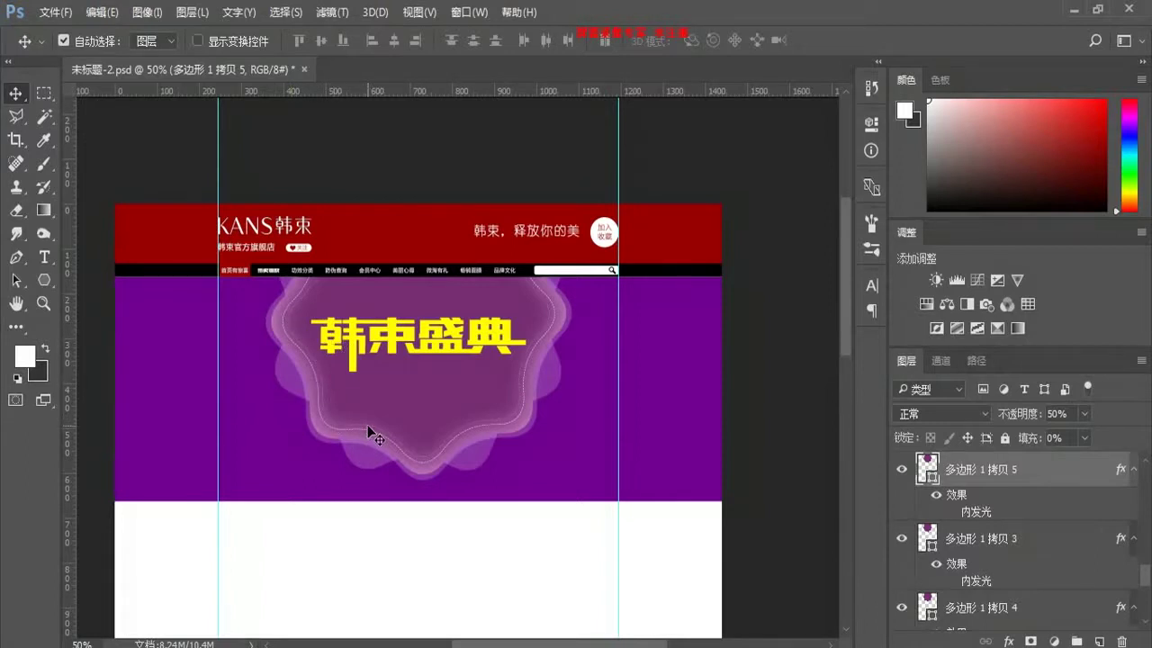
left_click(583, 489)
left_click(455, 389)
key("ctrl+plus")
key("ctrl+plus")
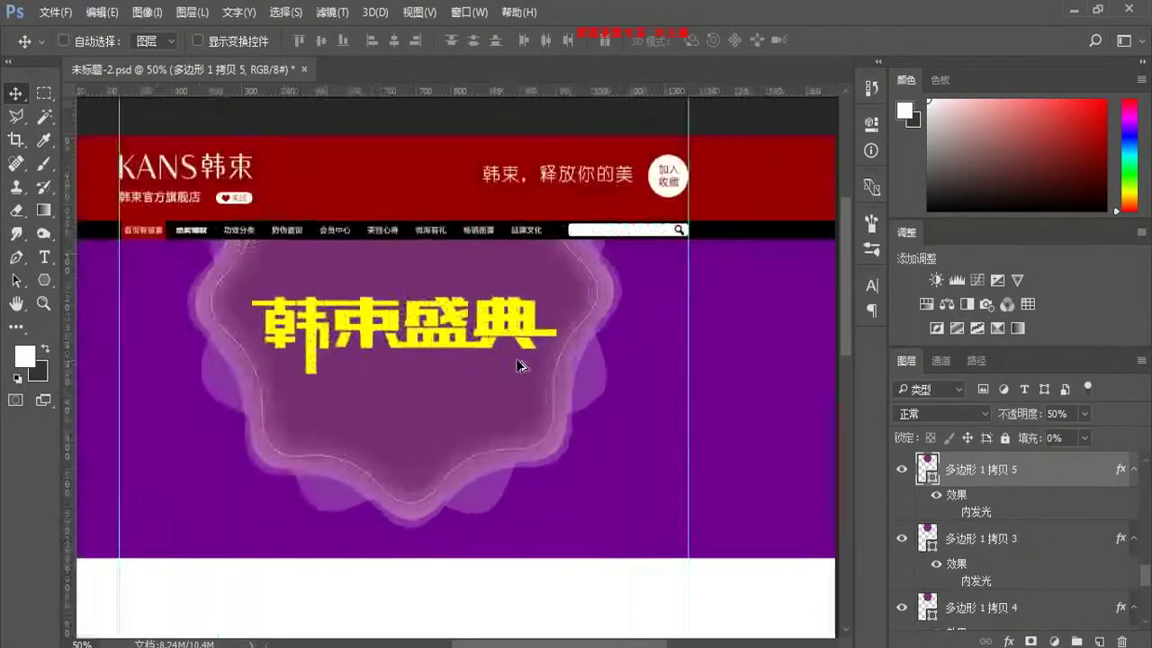
left_click_drag(509, 348, 541, 343)
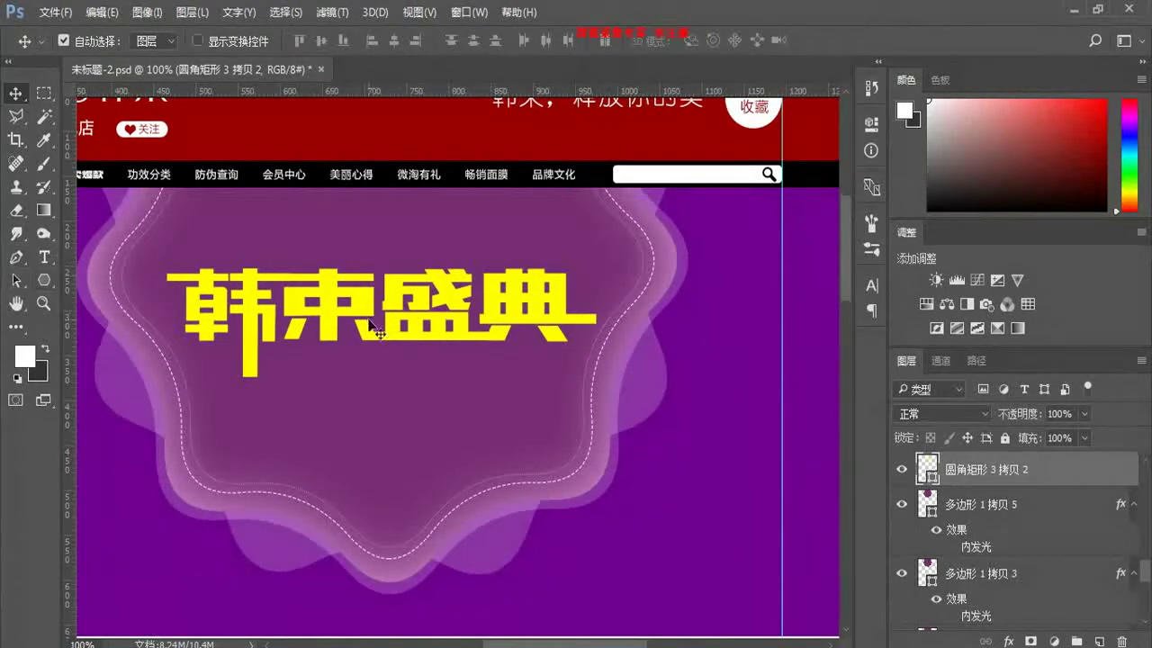
left_click(45, 95)
left_click(45, 164)
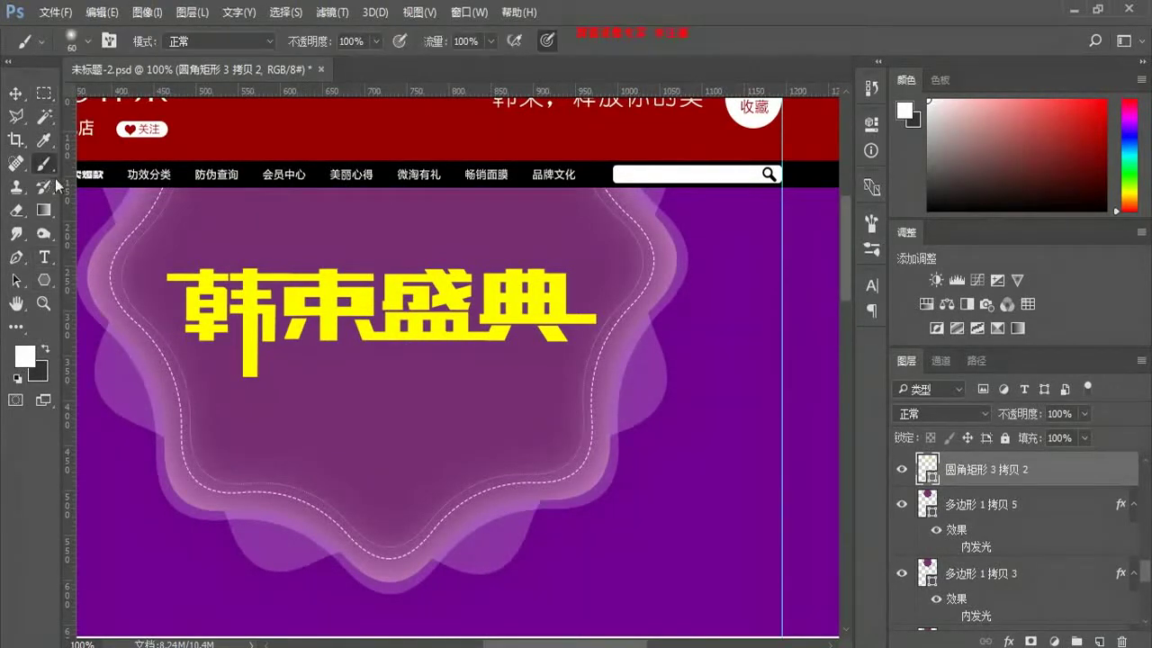
key("ctrl+shift+alt+n")
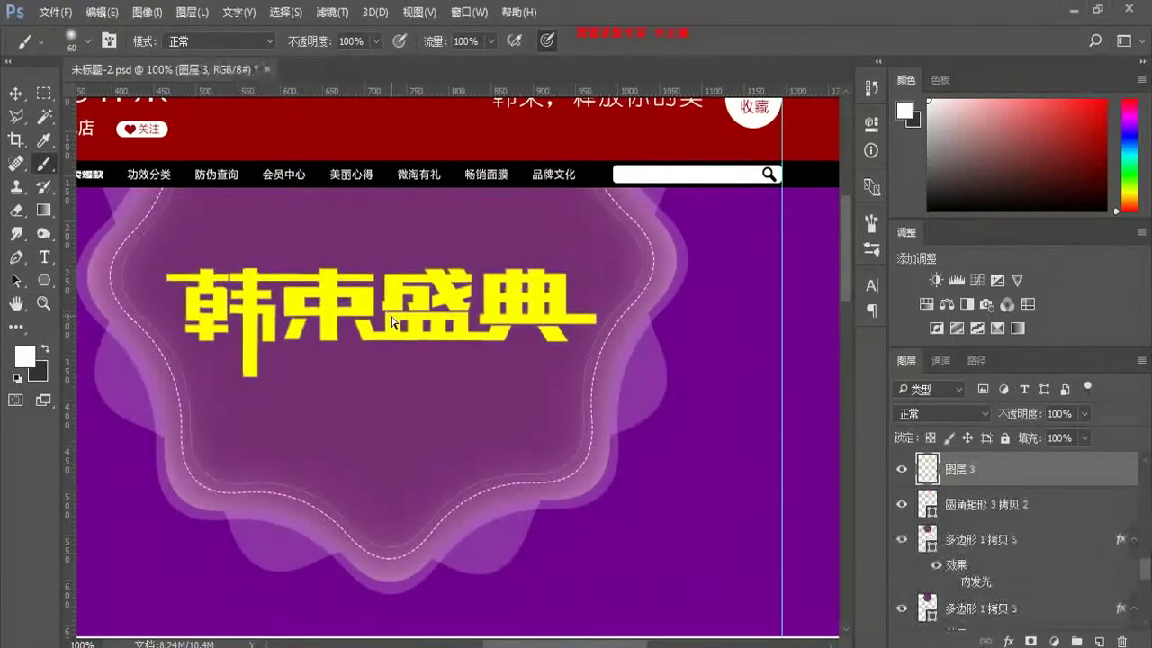
Step: Paint four soft white spots with the size 60 brush along the upper edge of the 韩束盛典 lettering, one at each character's right corner
left_click(364, 268)
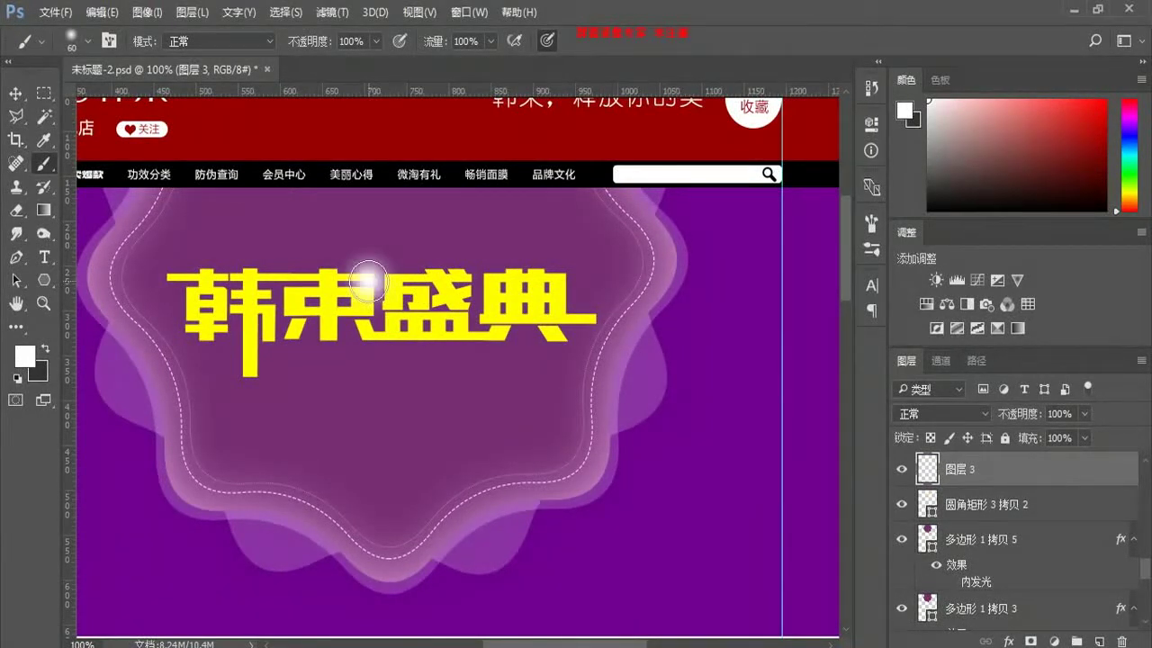
left_click(470, 270)
left_click(567, 270)
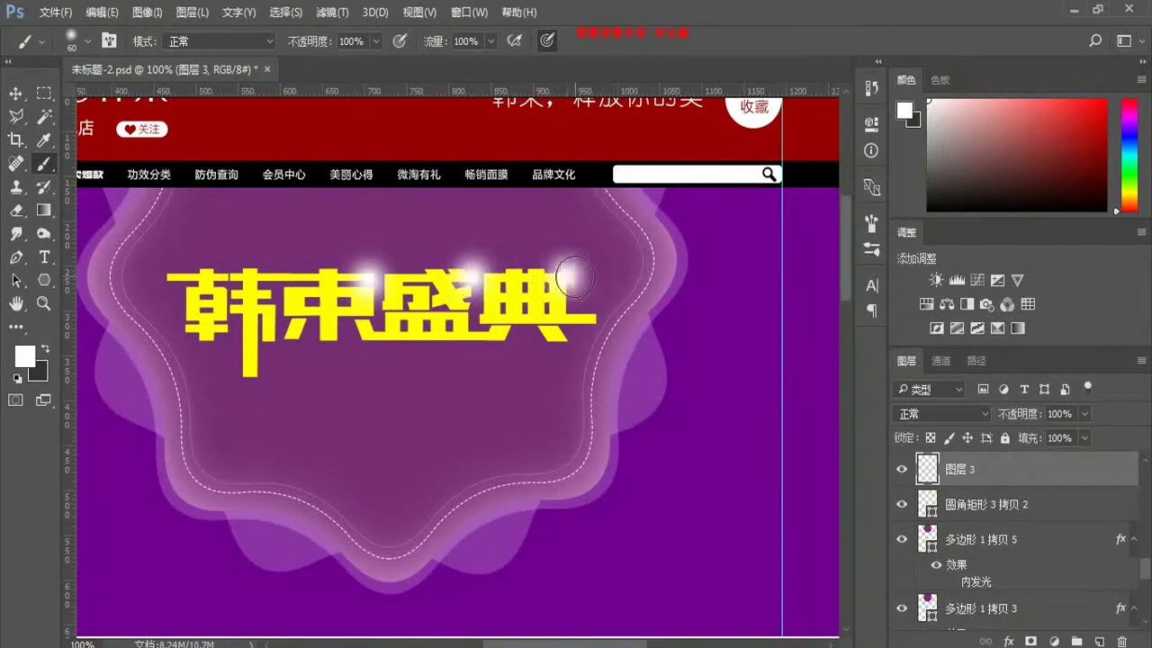
left_click(263, 268)
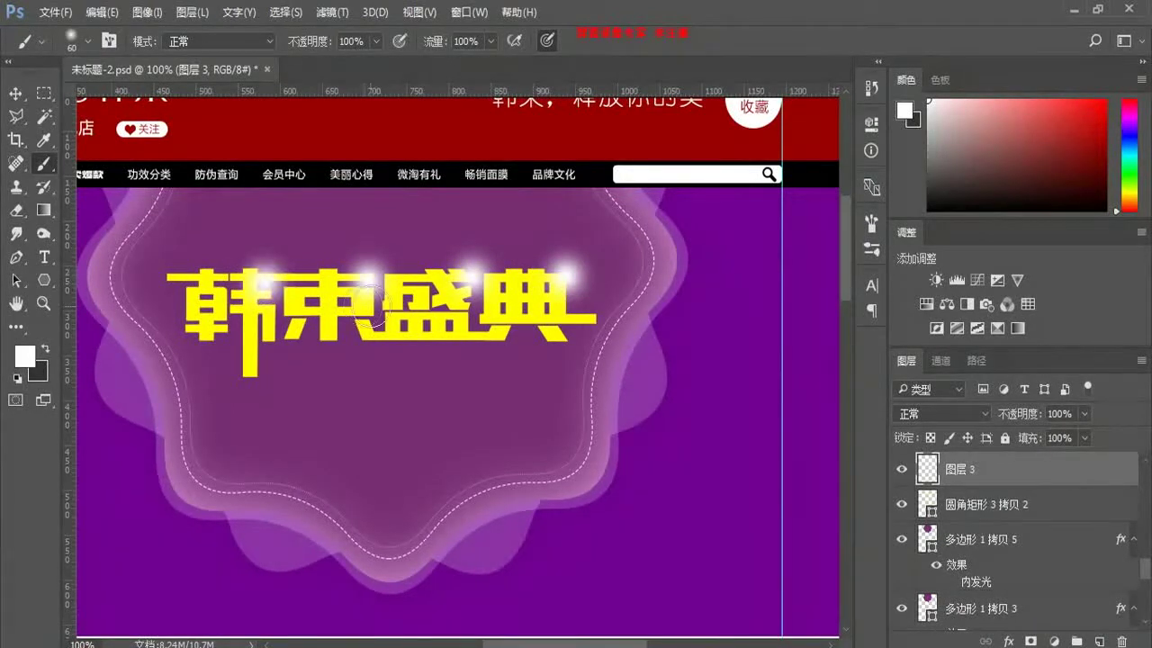
key("v")
mouse_move(495, 310)
left_mouse_down()
mouse_move(470, 252)
mouse_move(491, 310)
left_mouse_up()
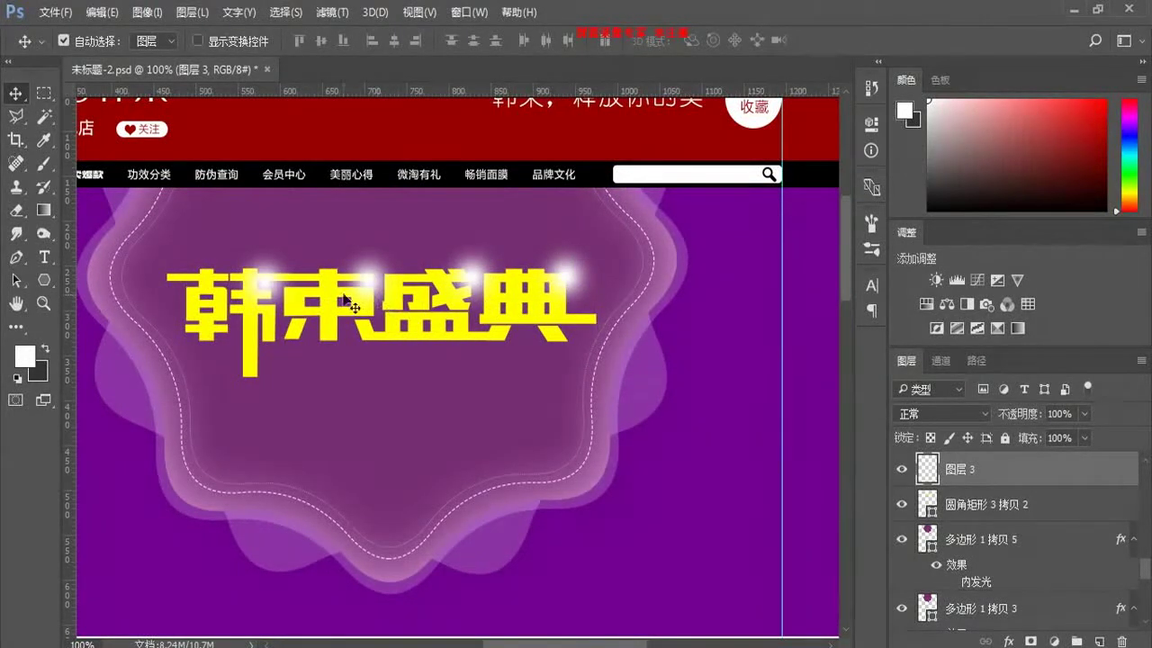
key("ctrl")
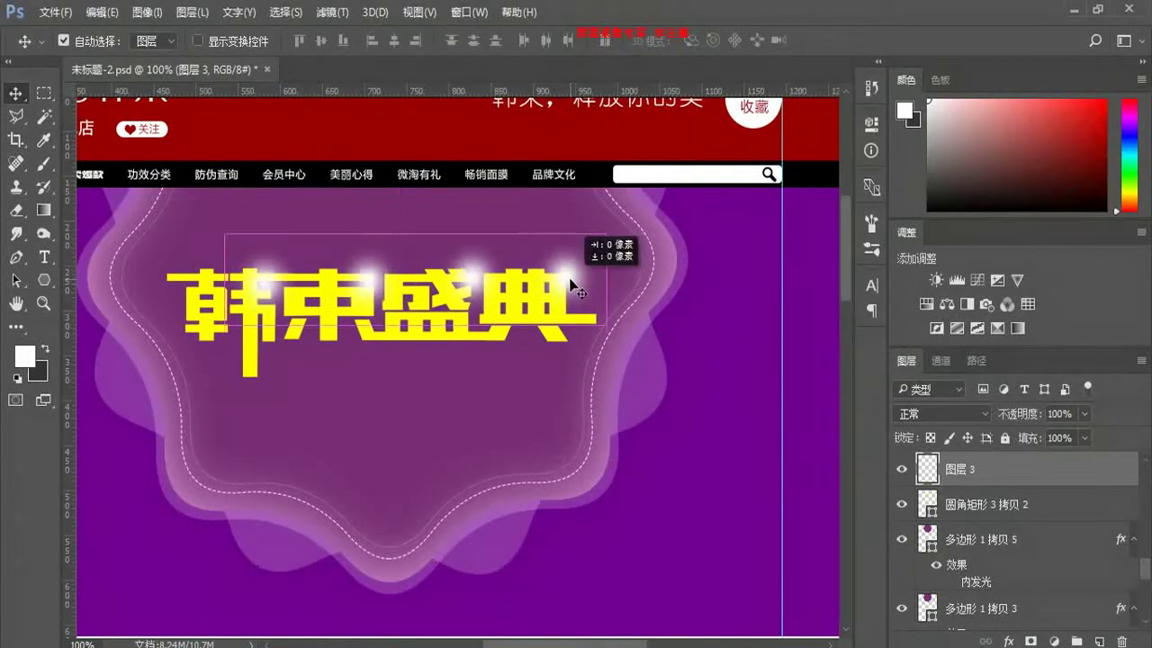
Step: Set the white spots layer's blend mode to 叠加 (Overlay) and shift the spots slightly down and left over the lettering
left_click(956, 414)
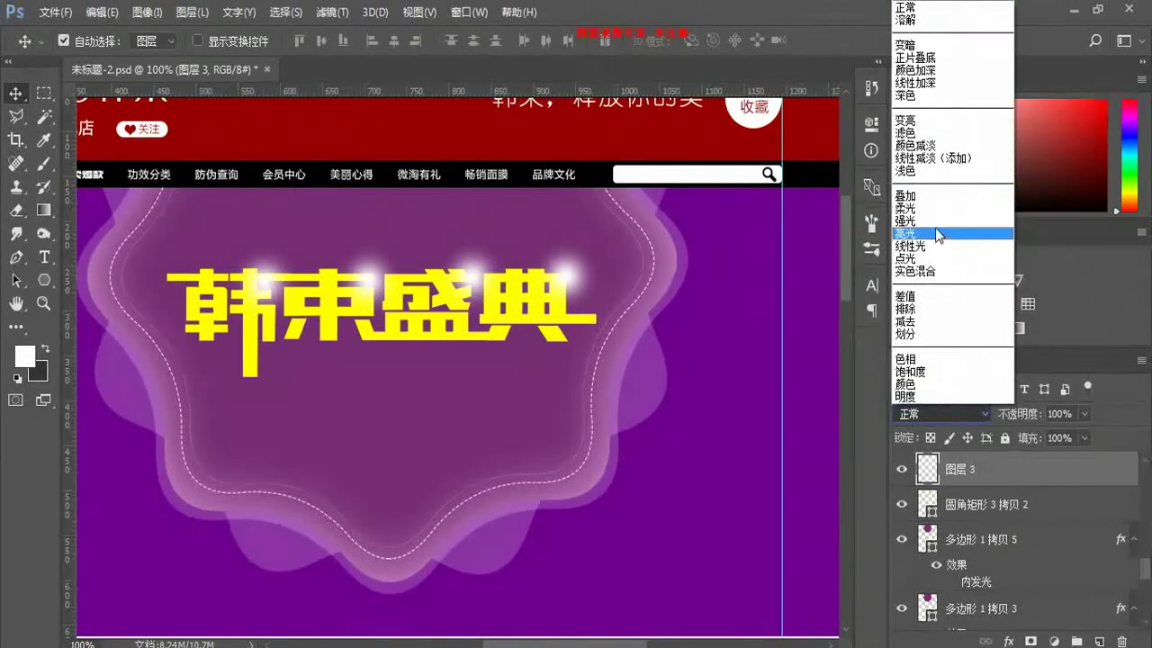
left_click(936, 193)
left_click_drag(467, 285, 493, 282)
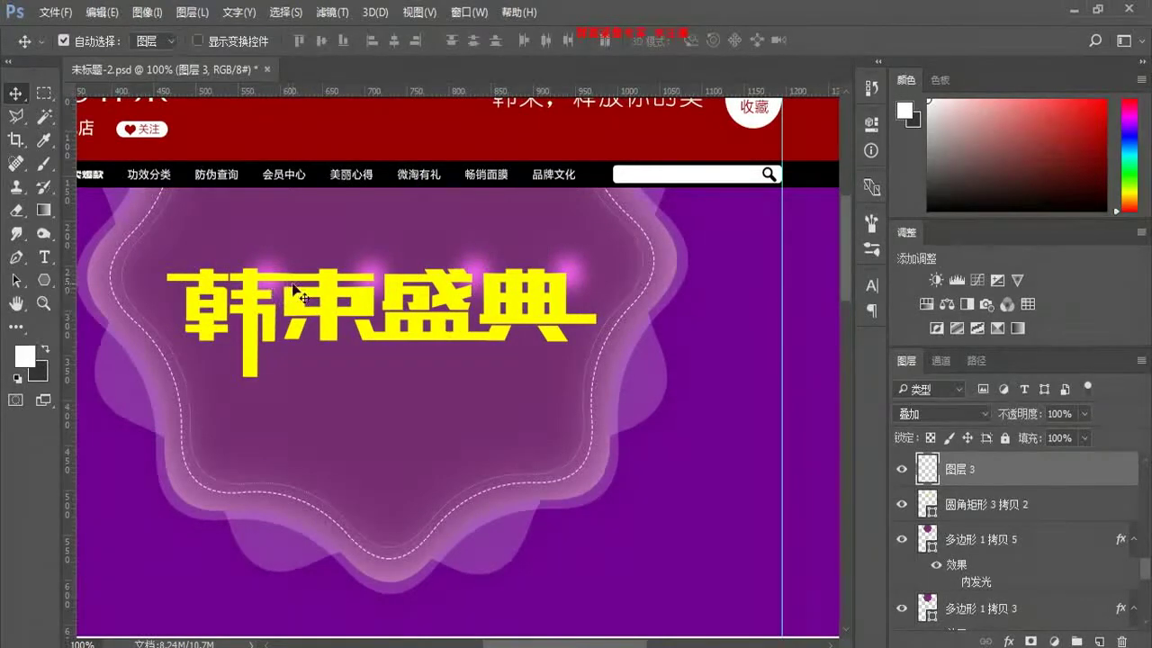
left_click_drag(578, 281, 565, 331)
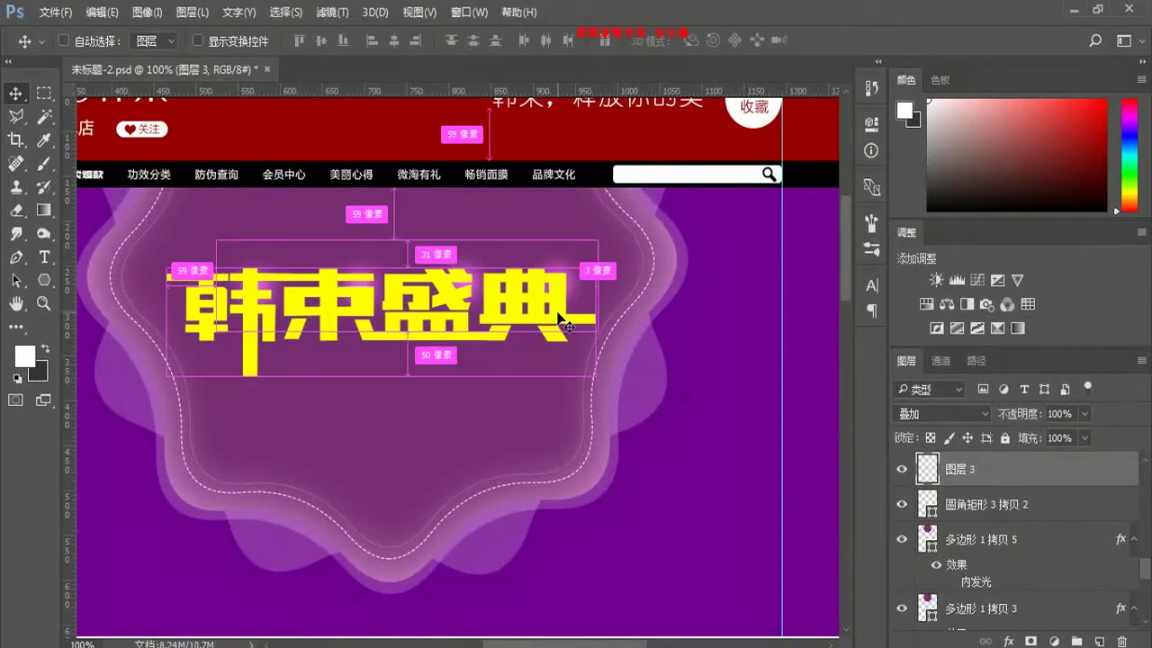
Step: Load the 韩束盛典 lettering as a selection and mask the highlight layer 图层 3 to that shape
left_click(627, 423)
left_click(551, 322)
left_click(928, 477, "ctrl")
right_click(576, 286)
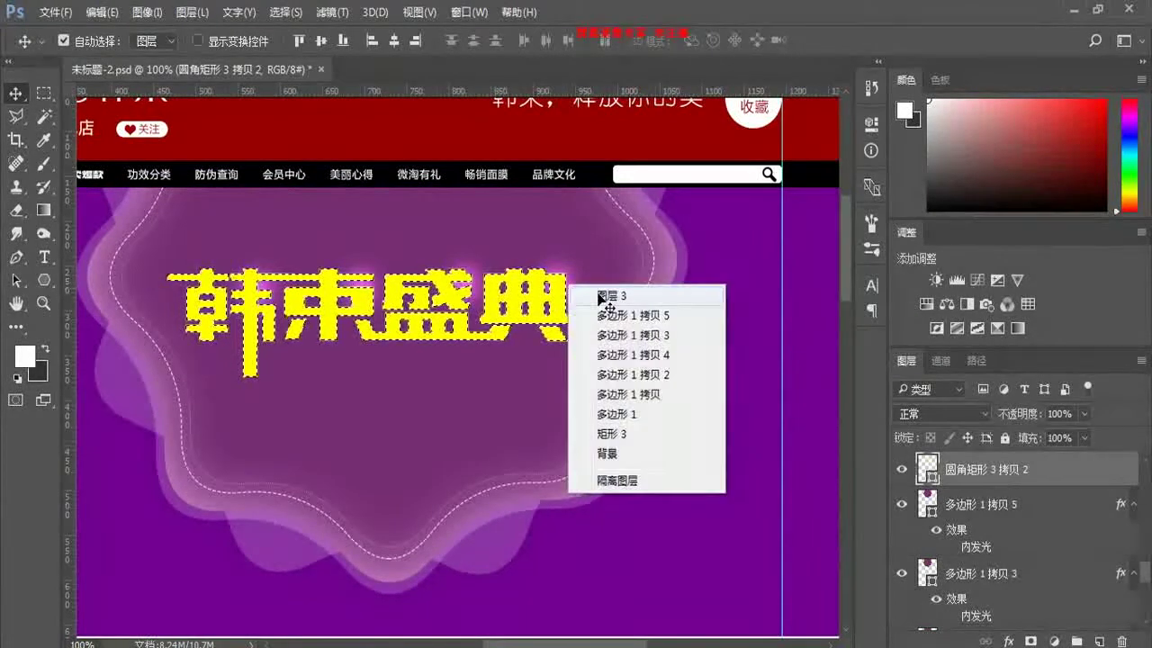
left_click(601, 296)
left_click(899, 469)
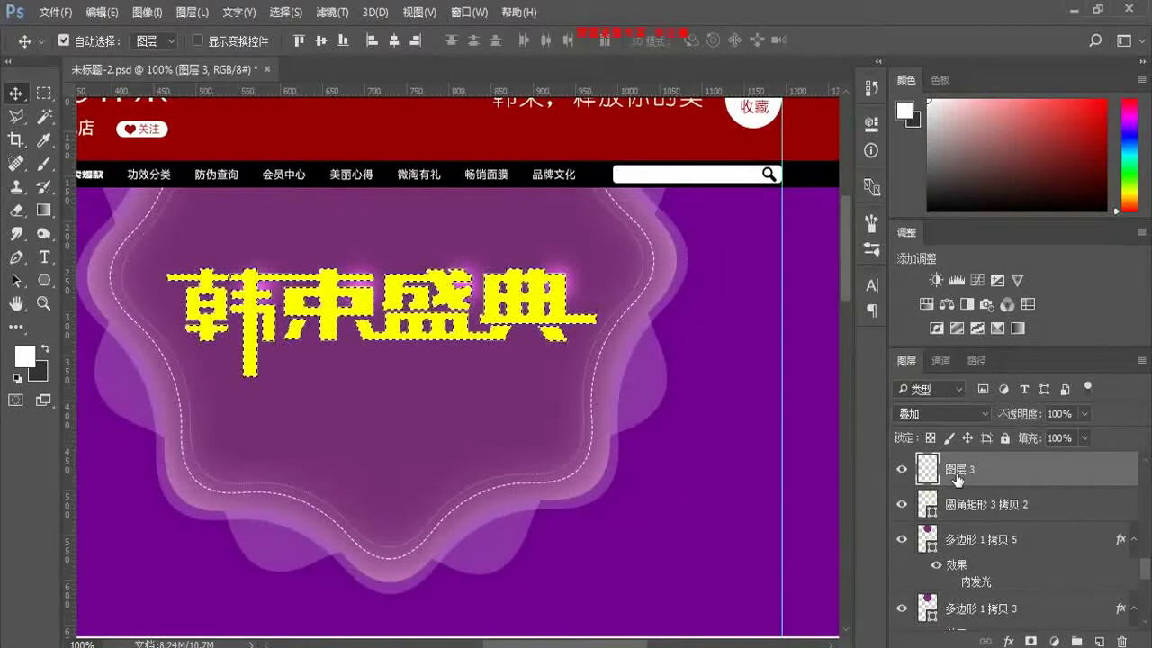
left_click(1030, 640)
key("x")
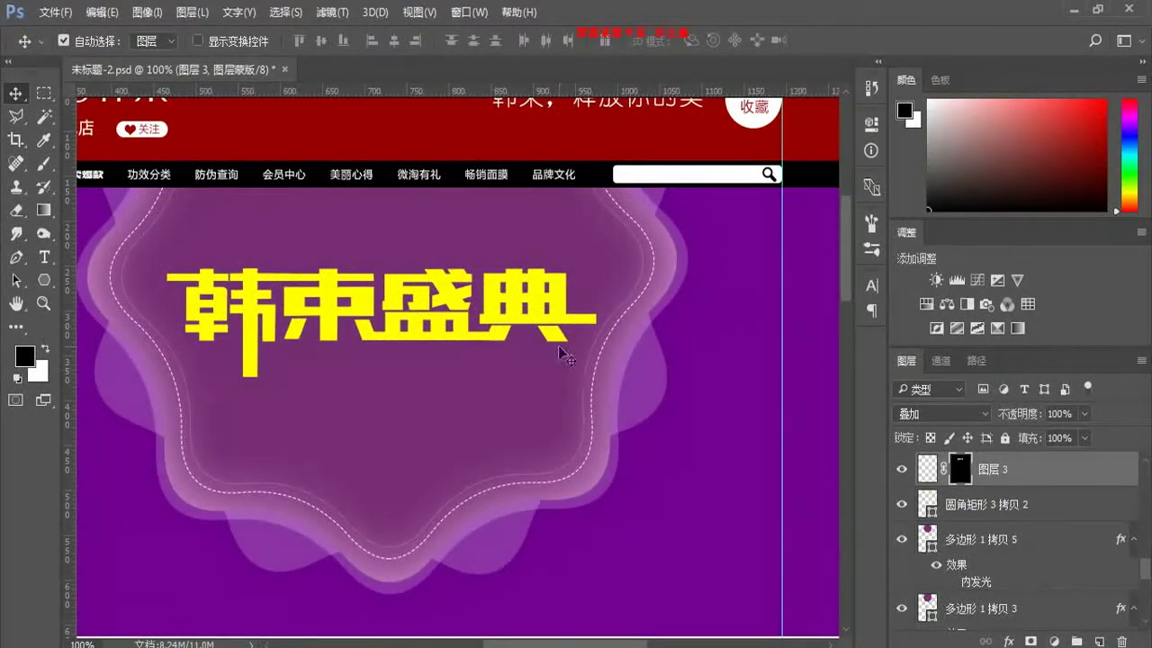
Step: Try a cyan 00fffc fill on the 韩束盛典 lettering and undo it
left_click(560, 340)
double_click(932, 511)
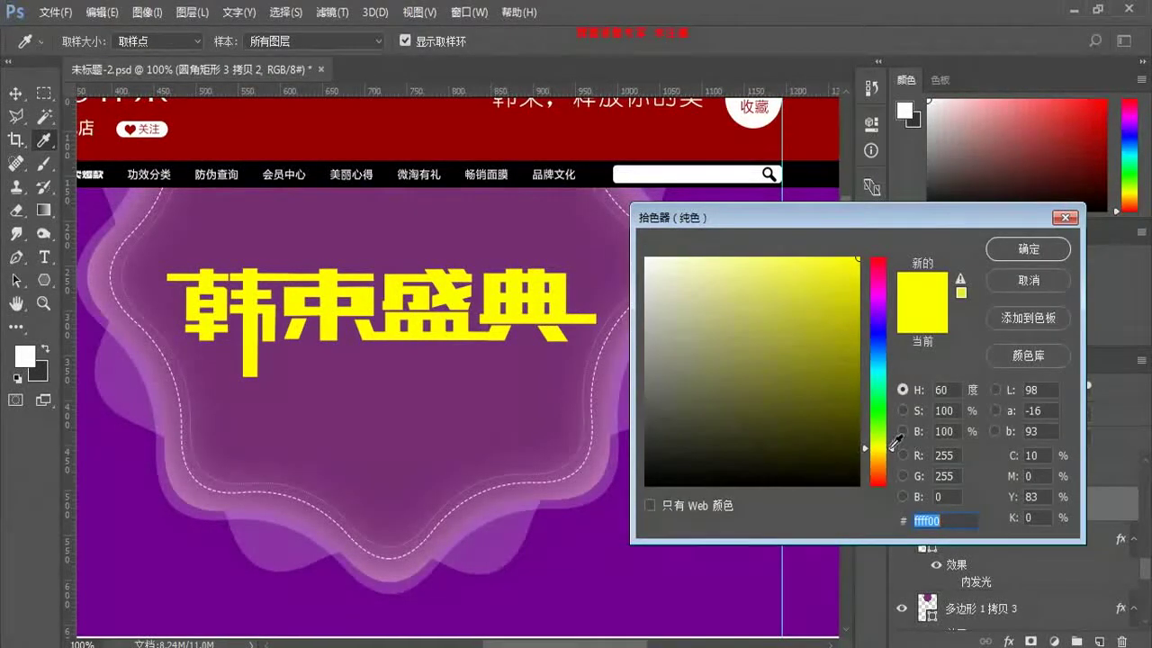
left_click(877, 373)
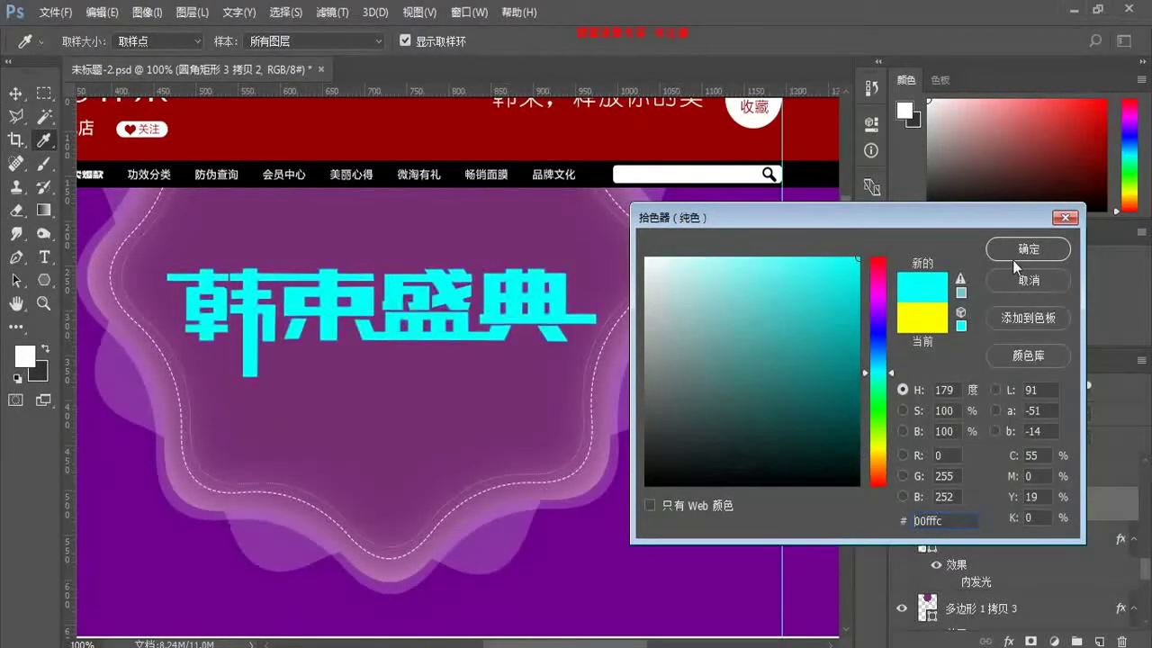
left_click(1023, 252)
key("ctrl")
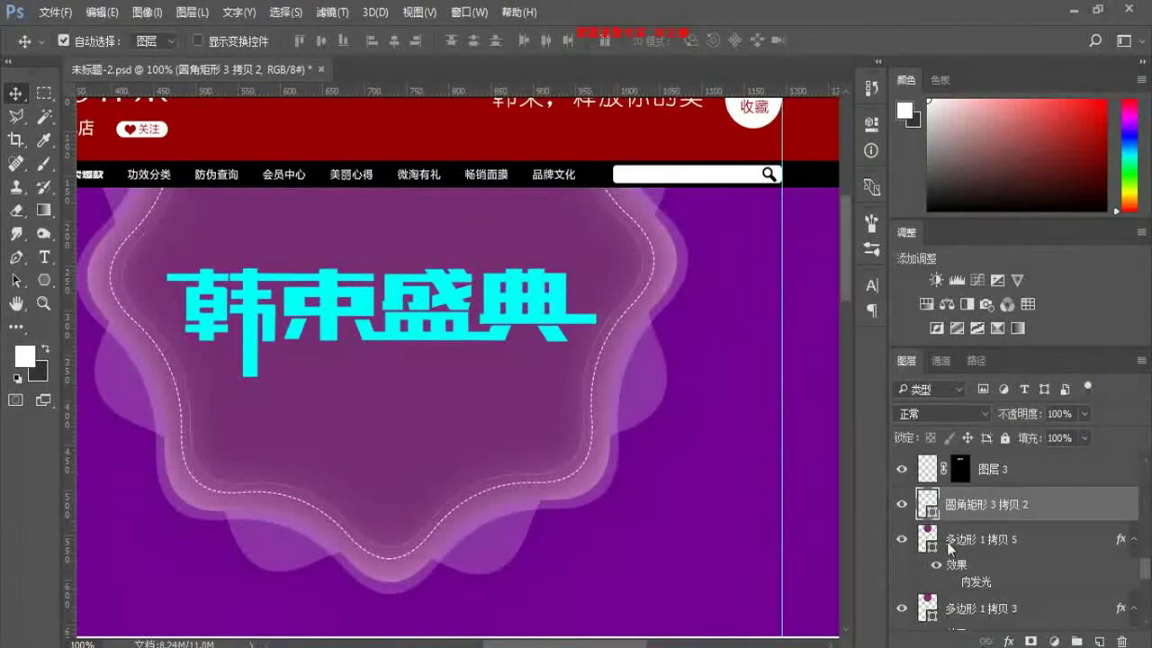
key("ctrl+z")
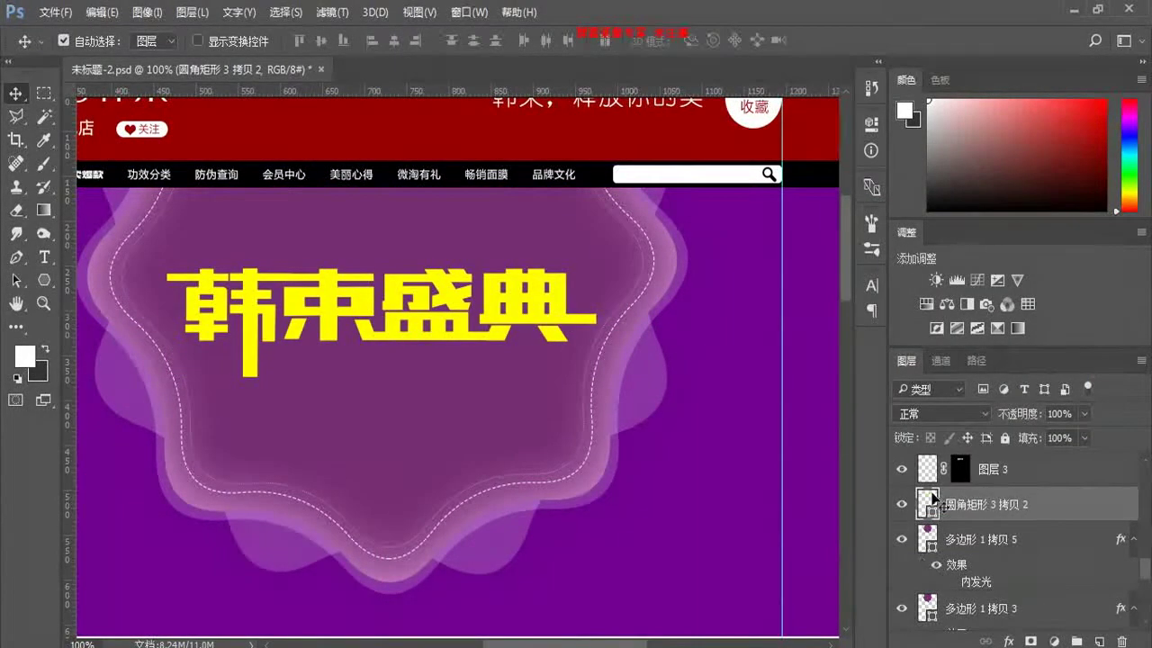
Step: Set the fill colour of the 韩束盛典 lettering to golden yellow ffd800
double_click(936, 503)
type("ffd800")
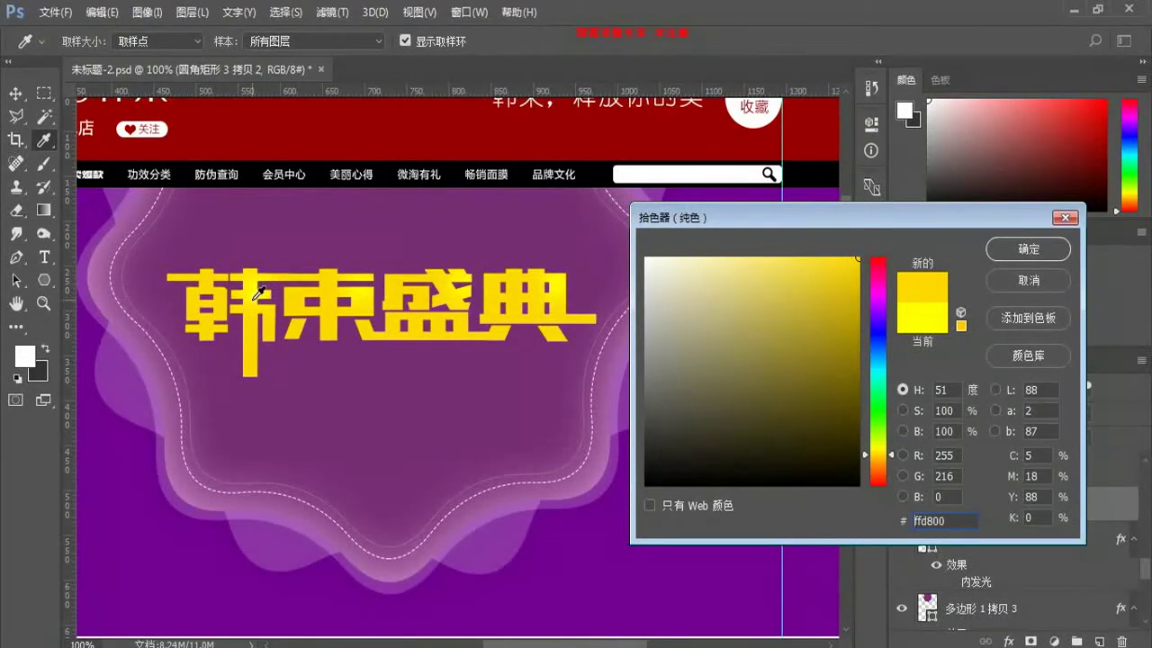
left_click(1018, 254)
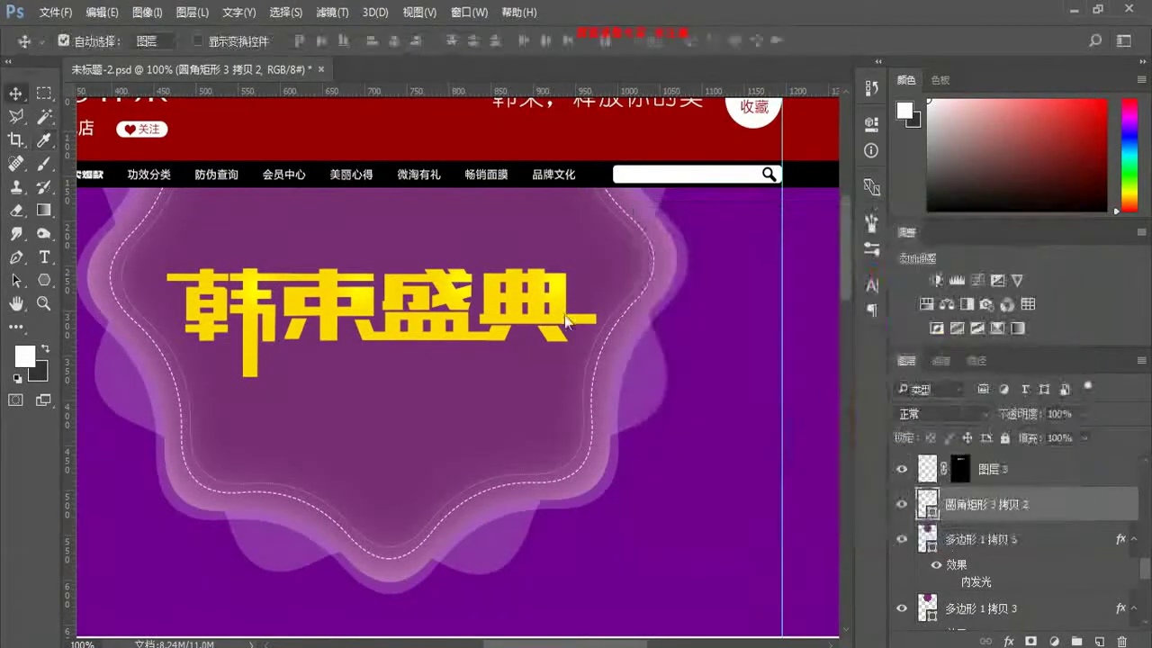
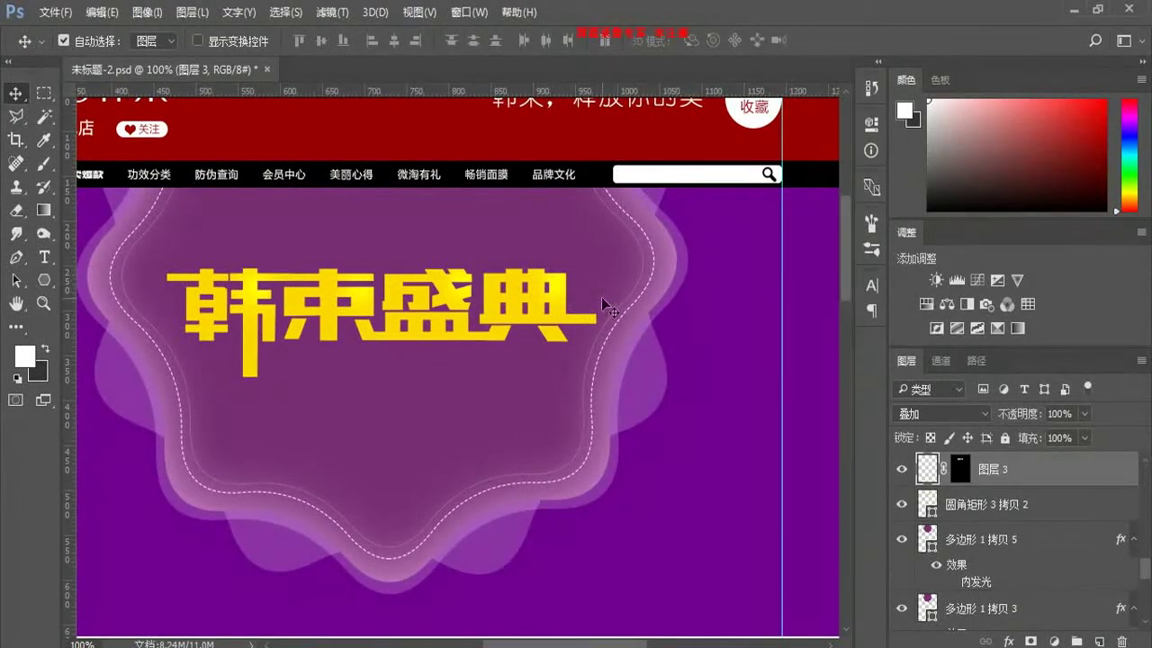
Step: Add a new layer above 图层 3 and paint four soft white brush spots along the lower edge of the 韩束盛典 lettering
key("b")
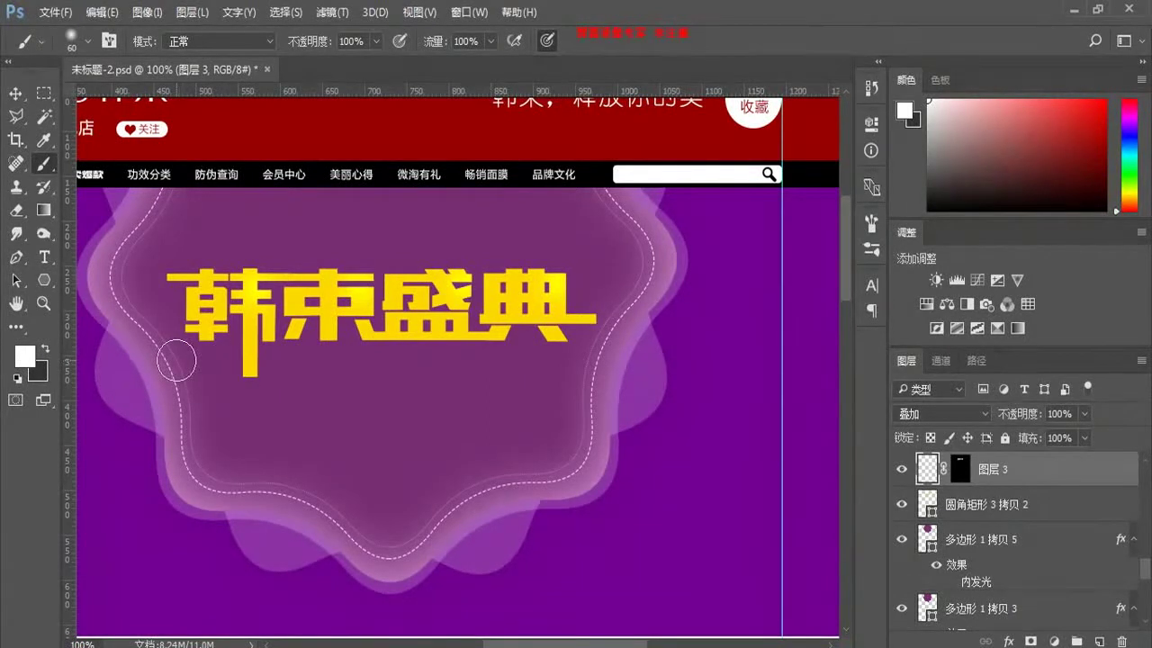
key("ctrl+shift+alt+n")
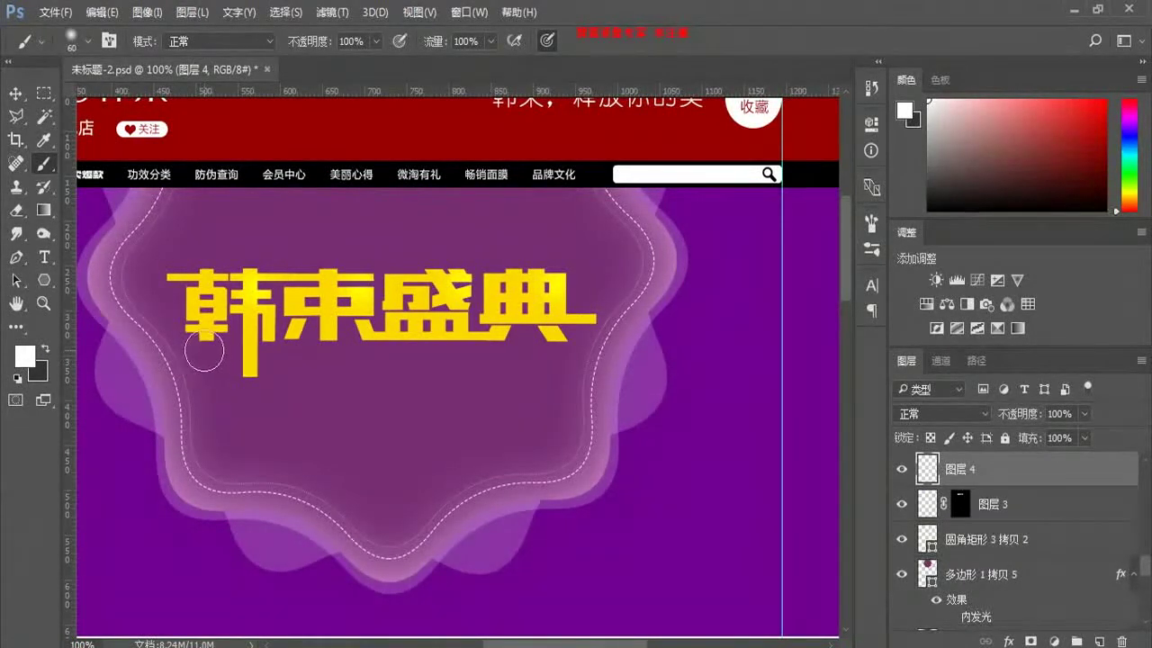
left_click(193, 353)
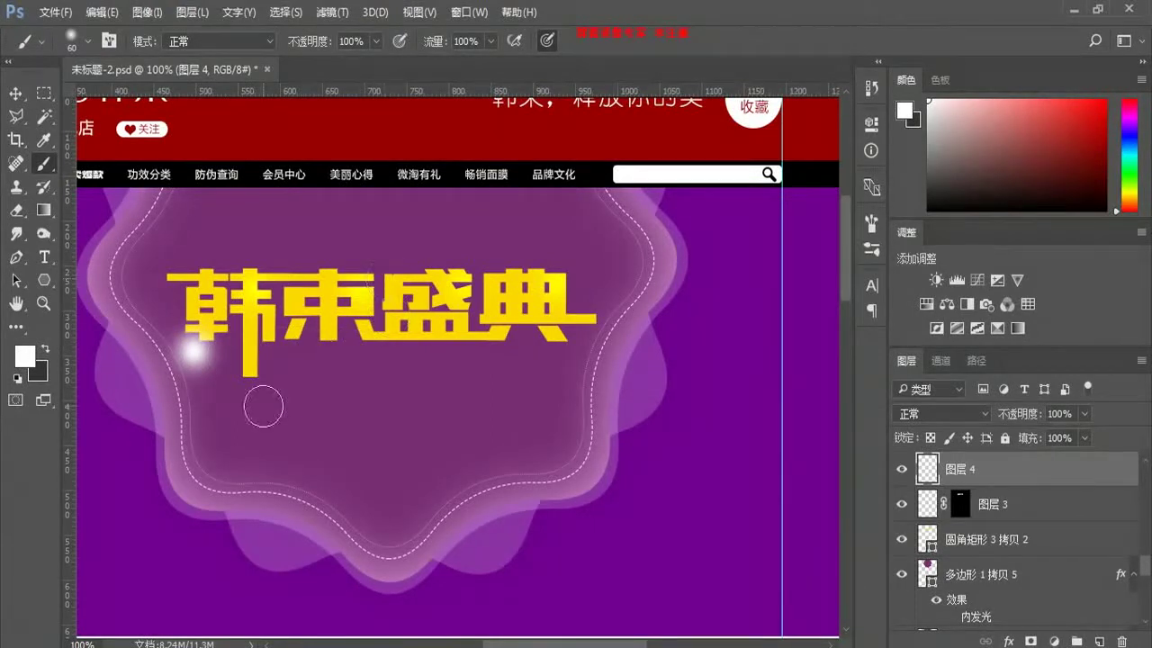
left_click(290, 341)
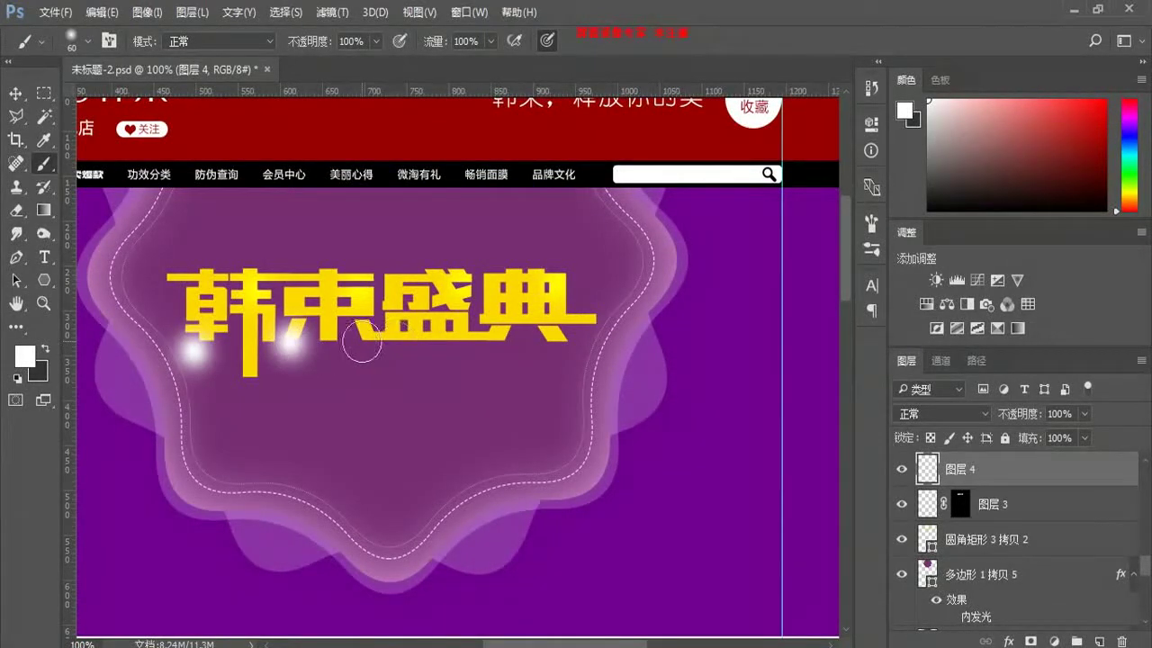
left_click(396, 338)
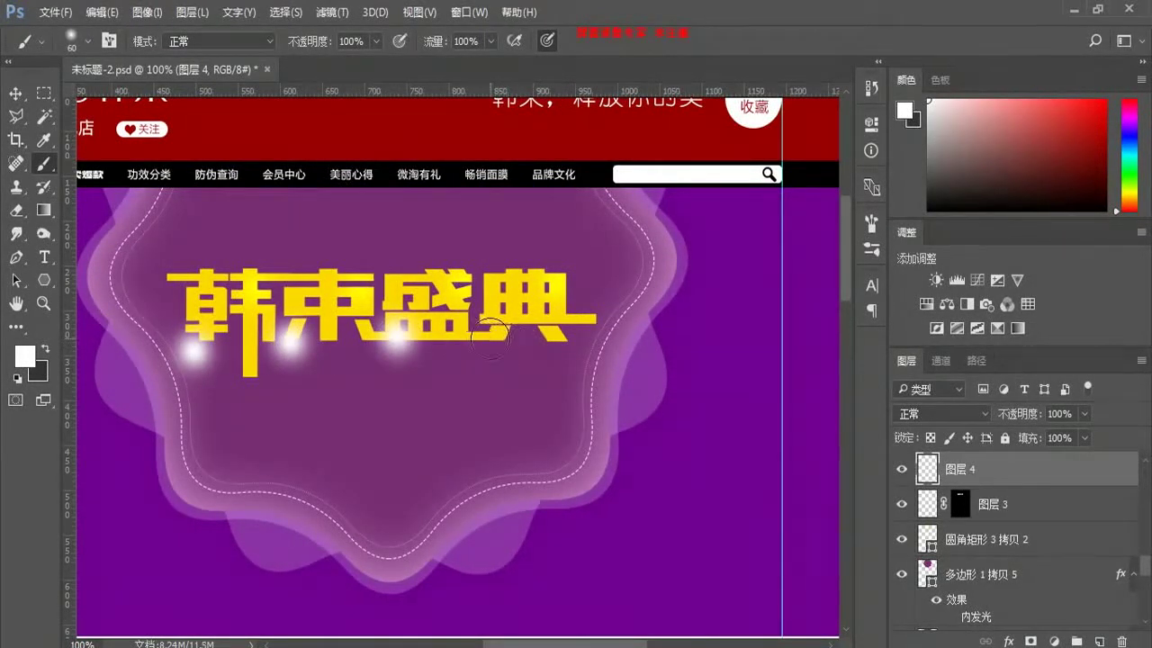
left_click(490, 339)
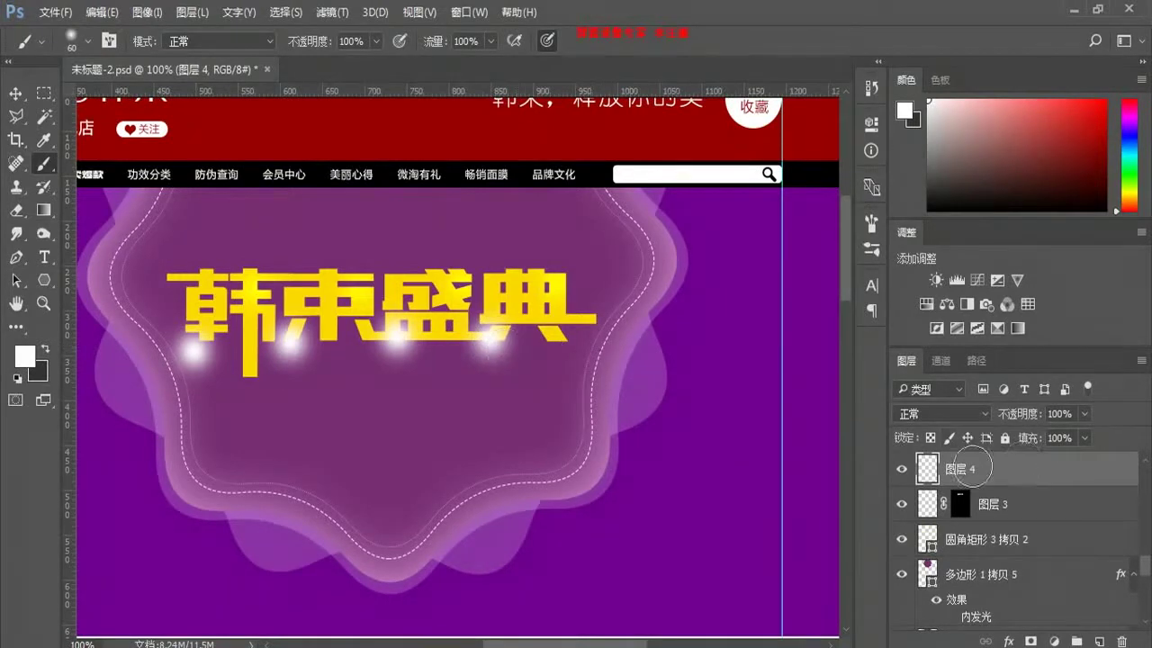
Step: Lock the transparent pixels of 图层 4 and recolour its four soft spots dark gold 857103
left_click(931, 438)
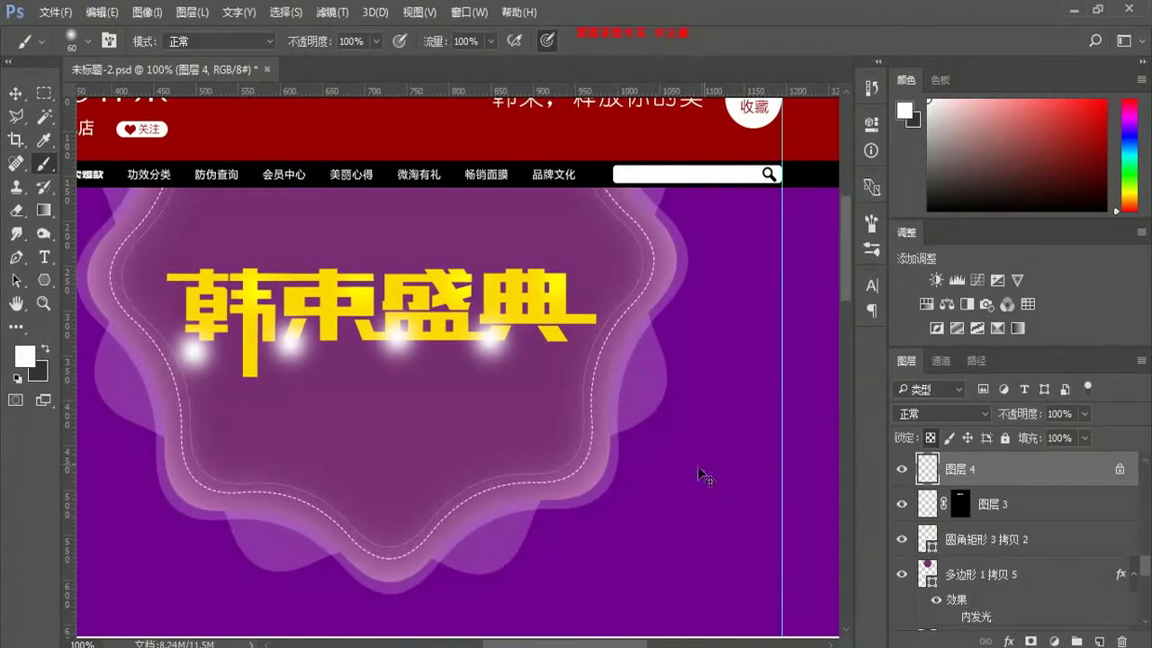
left_click(24, 357)
left_click(382, 425)
left_click(779, 419)
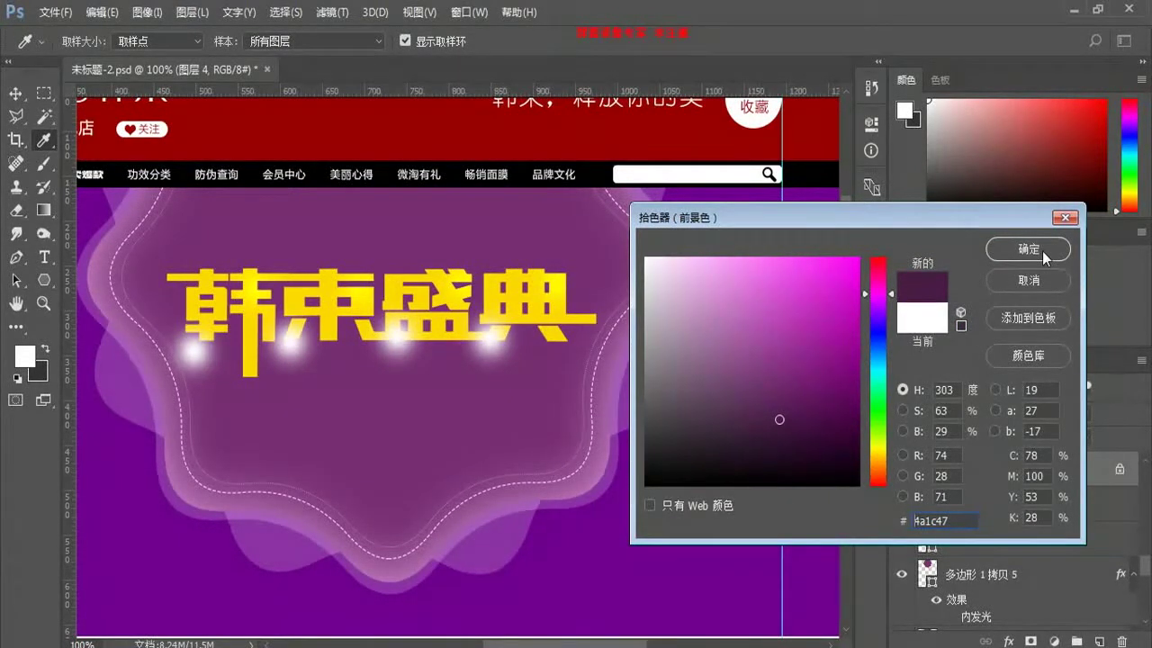
left_click(512, 286)
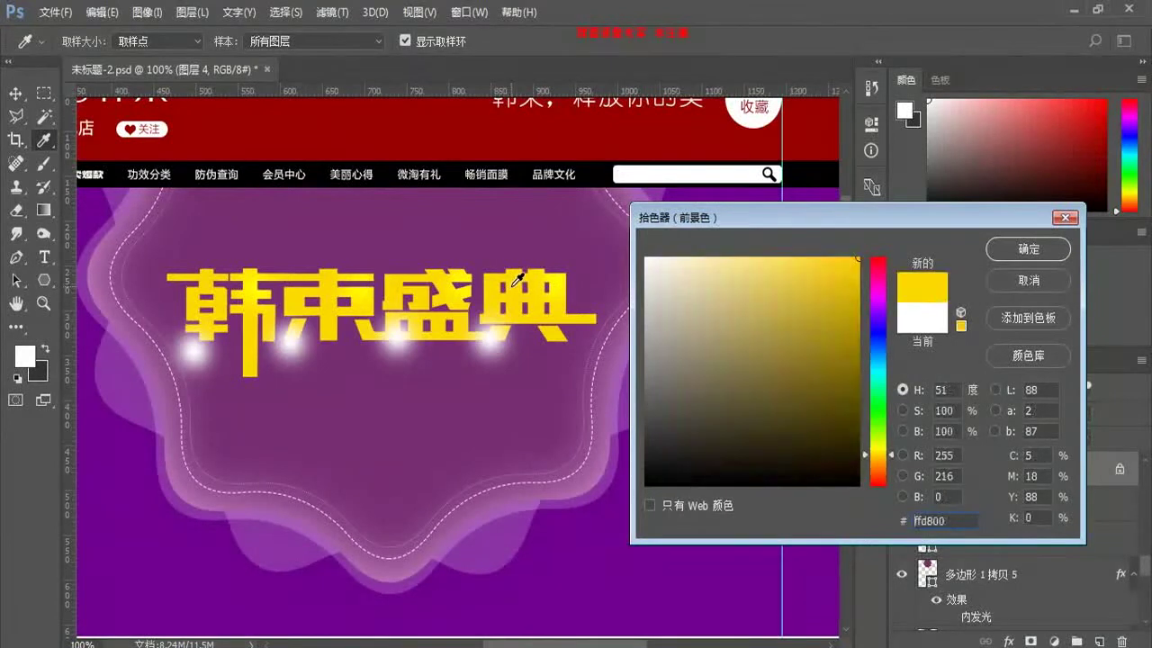
left_click(855, 367)
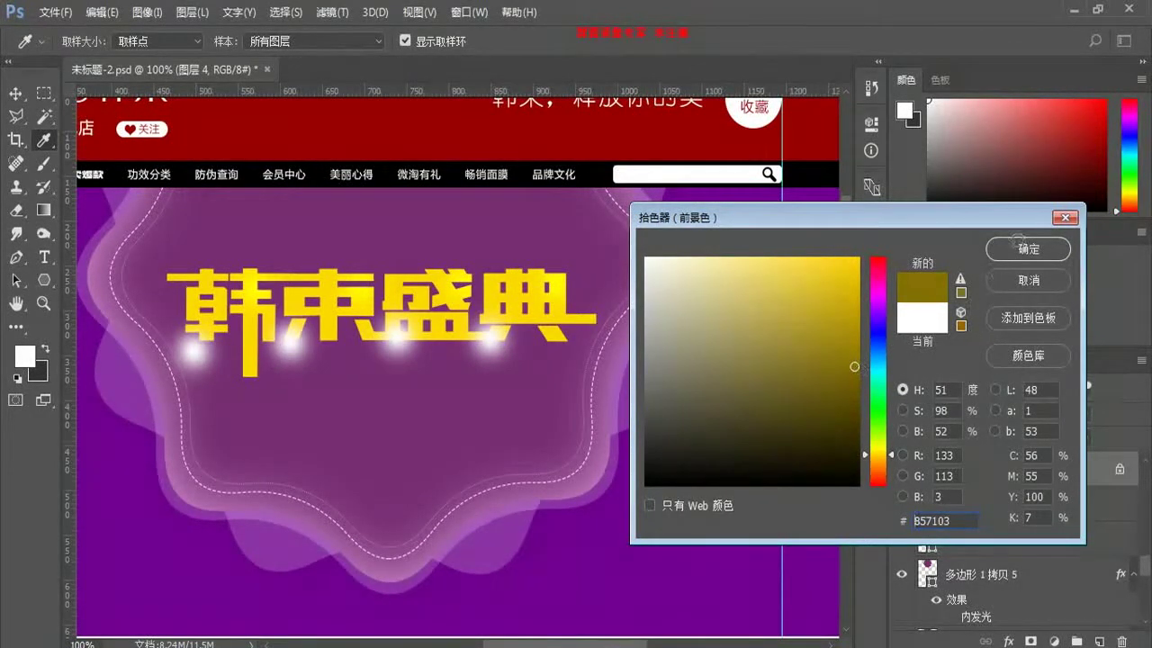
left_click(1020, 249)
key("b")
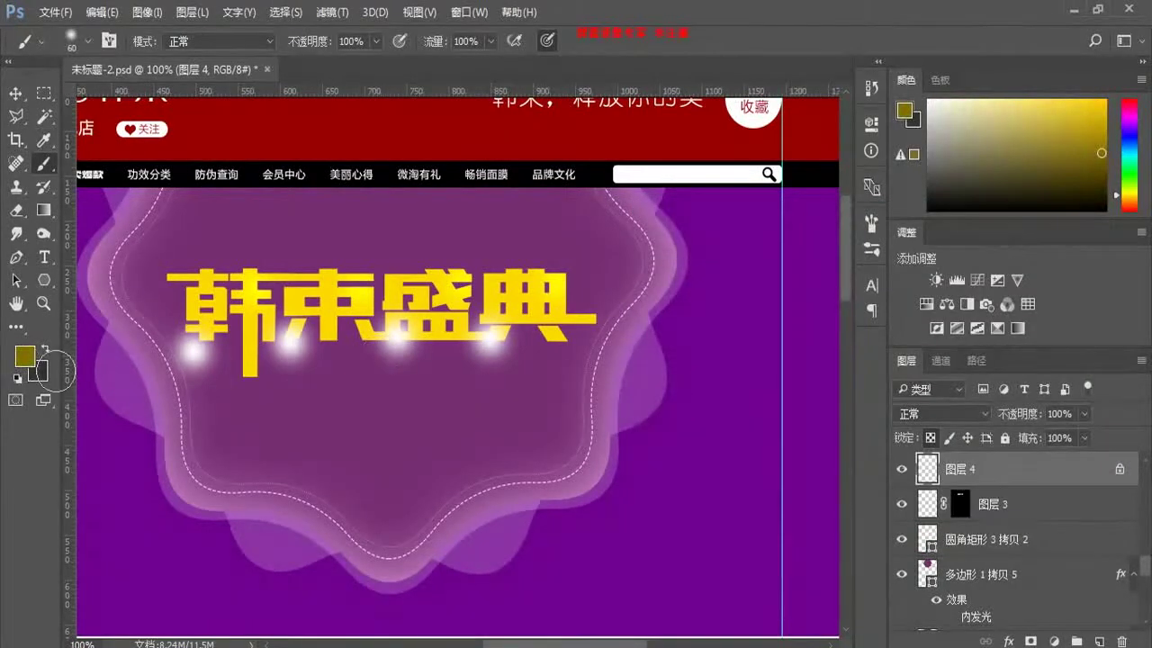
key("alt+Delete")
key("v")
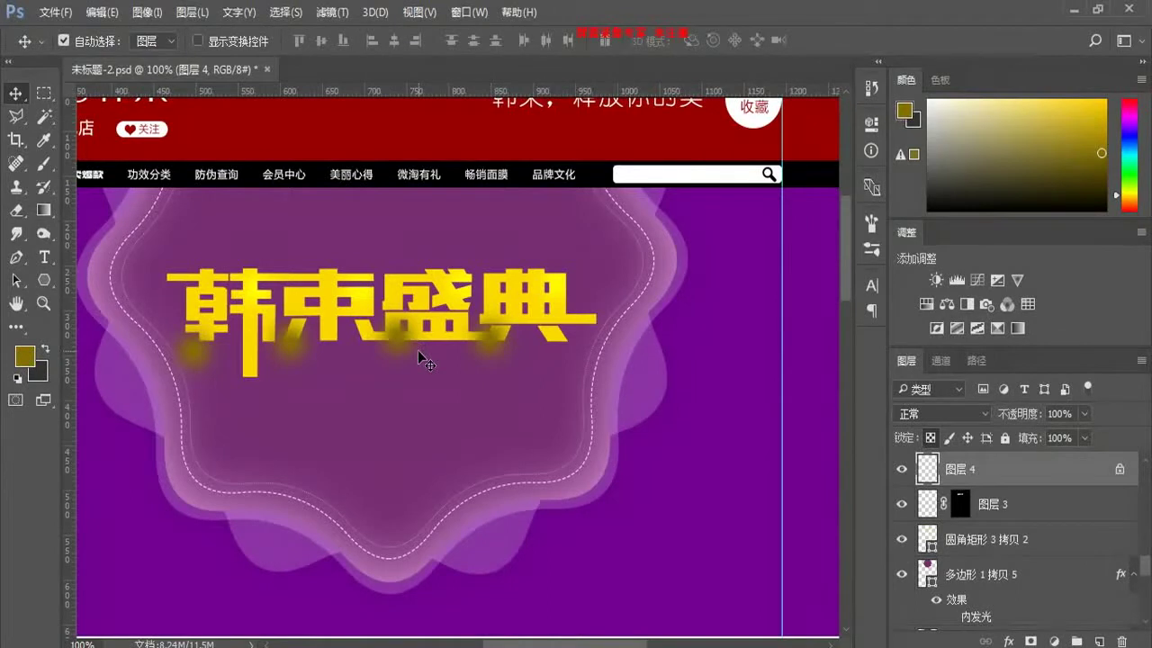
Step: Mask 图层 4 to the shape of the 韩束盛典 lettering and set its blend mode to Overlay (叠加)
left_click(927, 468, "ctrl")
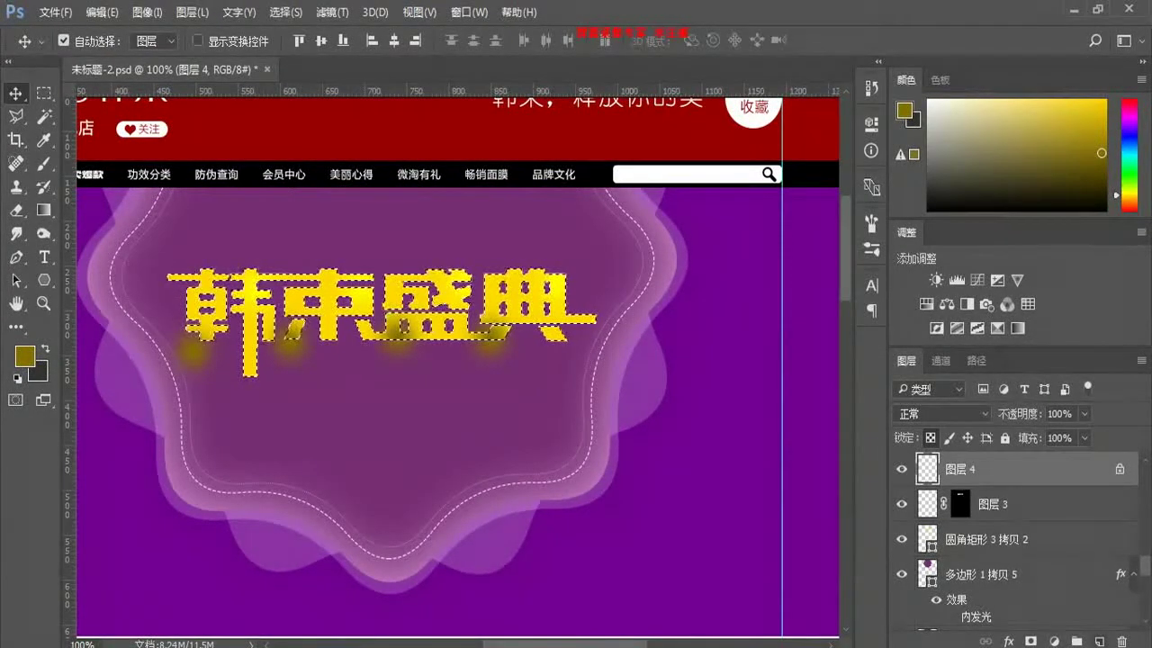
left_click(1031, 641)
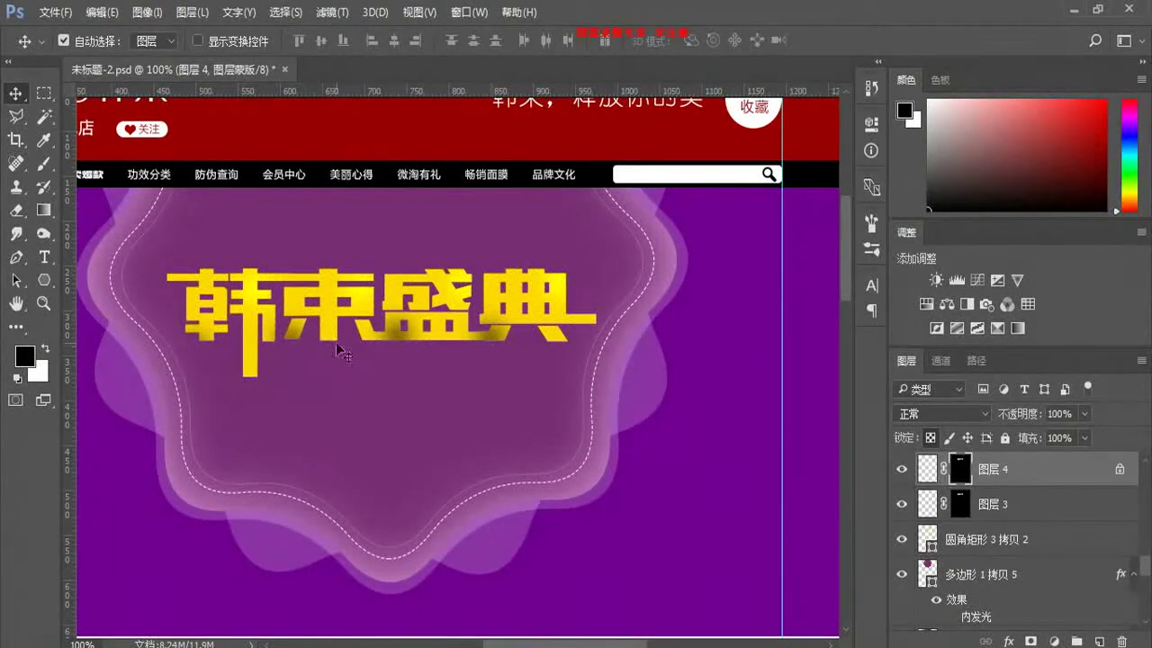
left_click(926, 416)
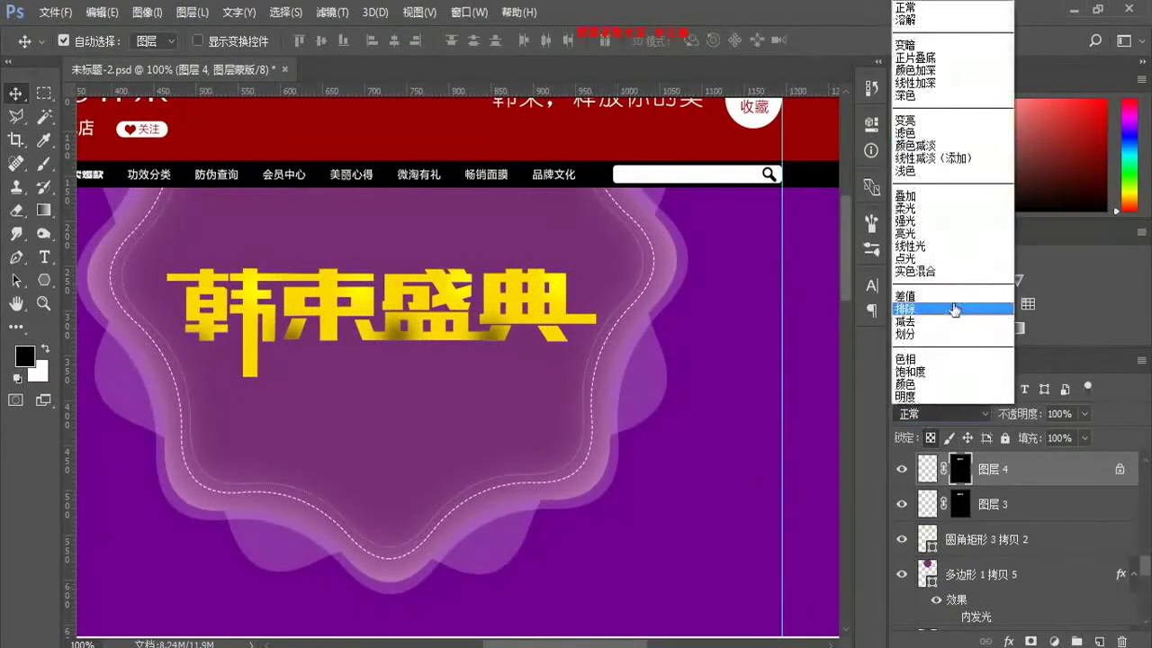
left_click(928, 203)
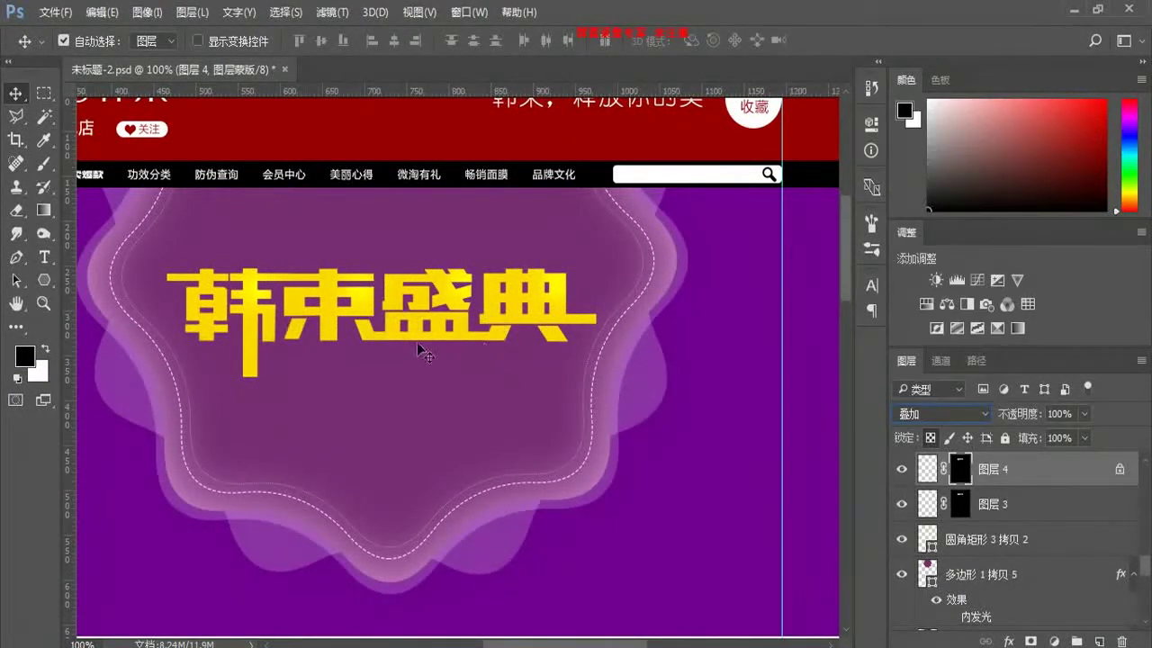
left_click(262, 426)
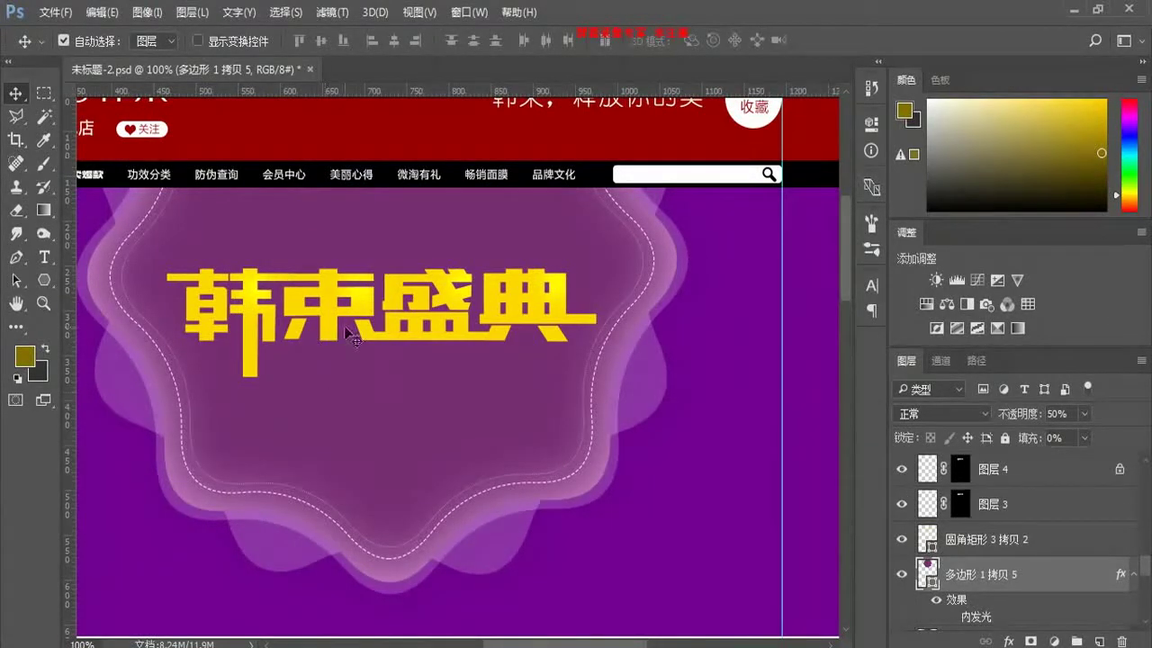
Step: Duplicate the 韩束盛典 lettering shape layer and shift the lower copy slightly down and to the right
left_click(333, 321)
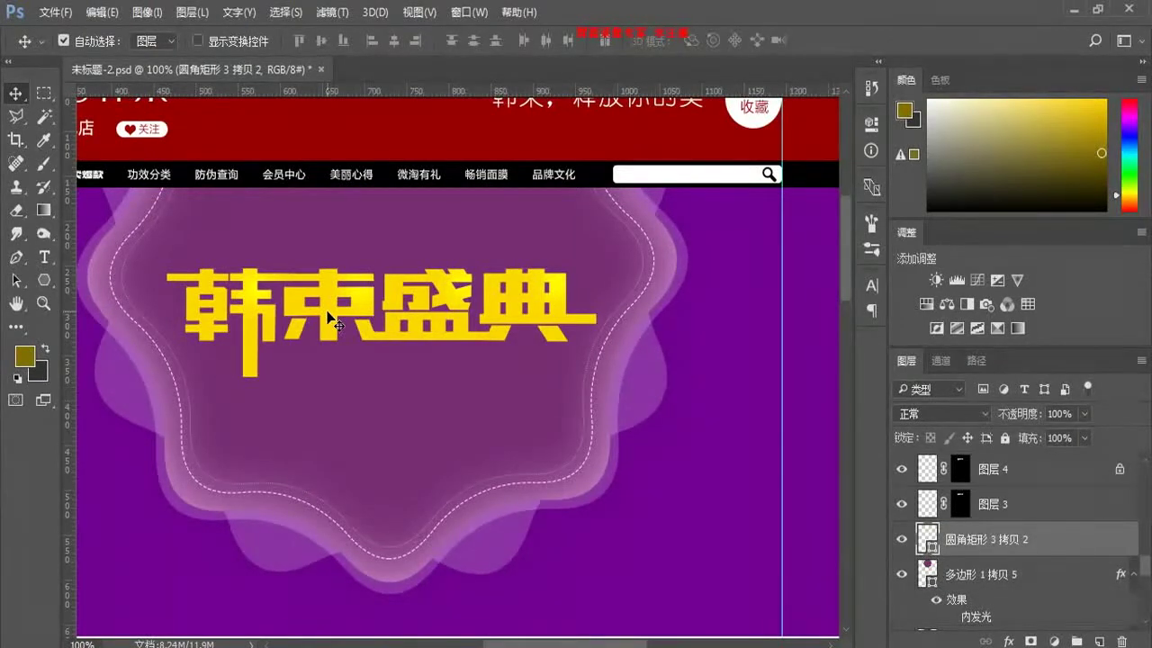
left_click_drag(330, 317, 381, 365)
key("ctrl+z")
left_click(902, 540)
left_click(902, 540)
left_click(903, 540)
left_click(903, 540)
key("ctrl+j")
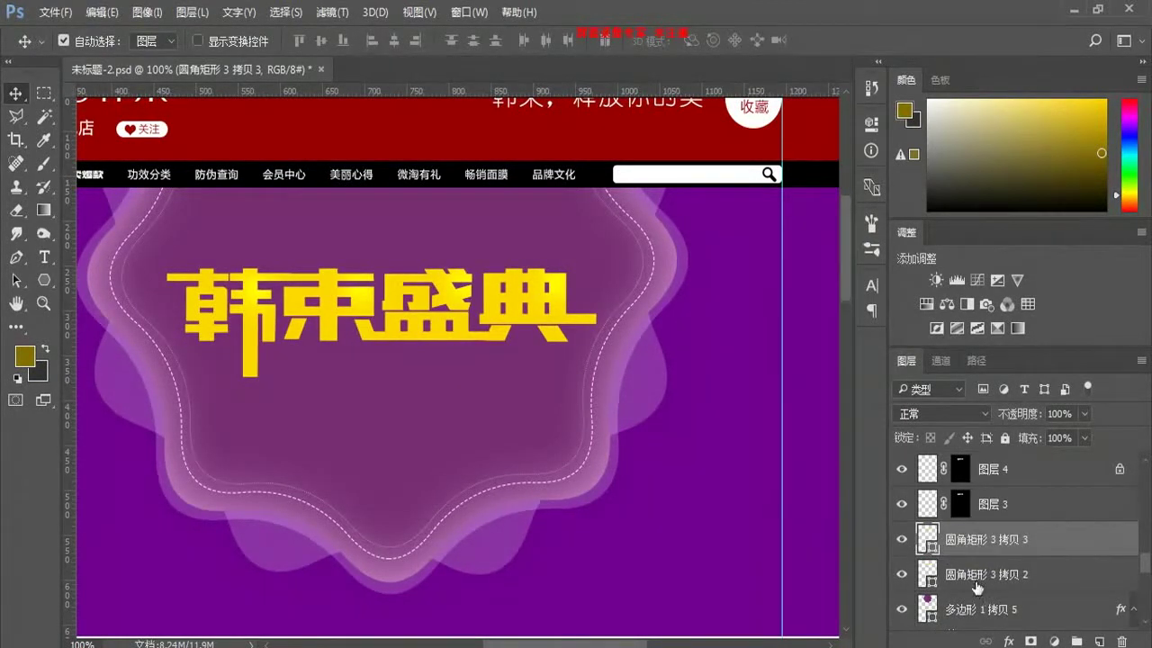
left_click(966, 574)
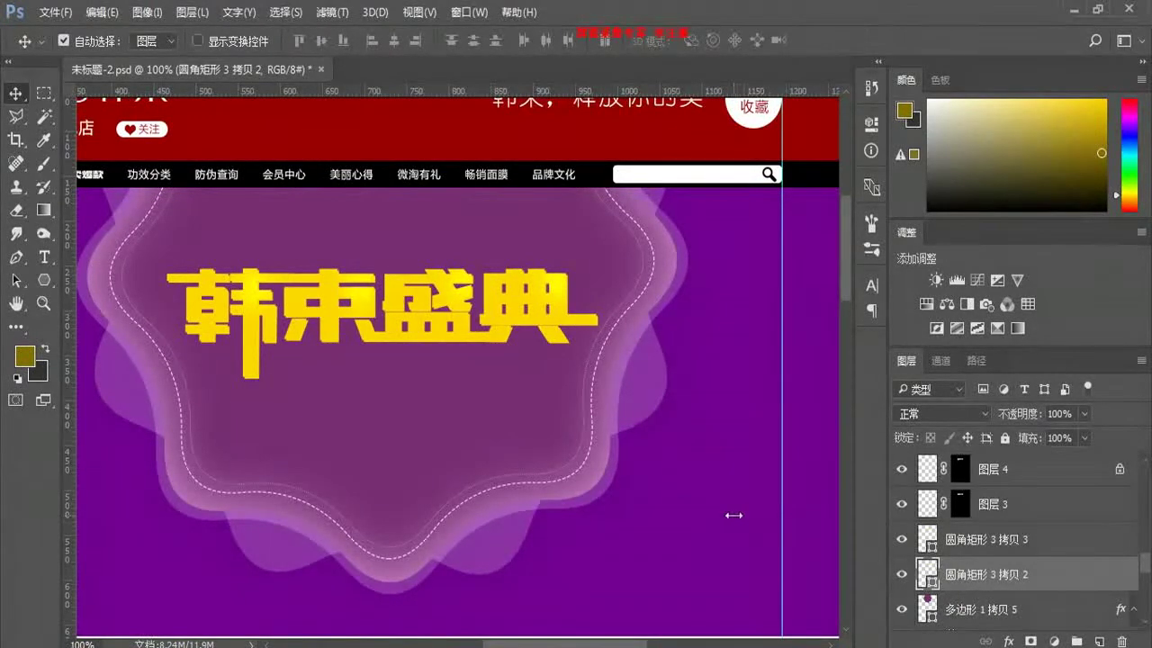
Step: Set the fill colour of the lower lettering copy 圆角矩形 3 拷贝 2 to dark olive 6a5c0f
double_click(932, 576)
left_click(828, 391)
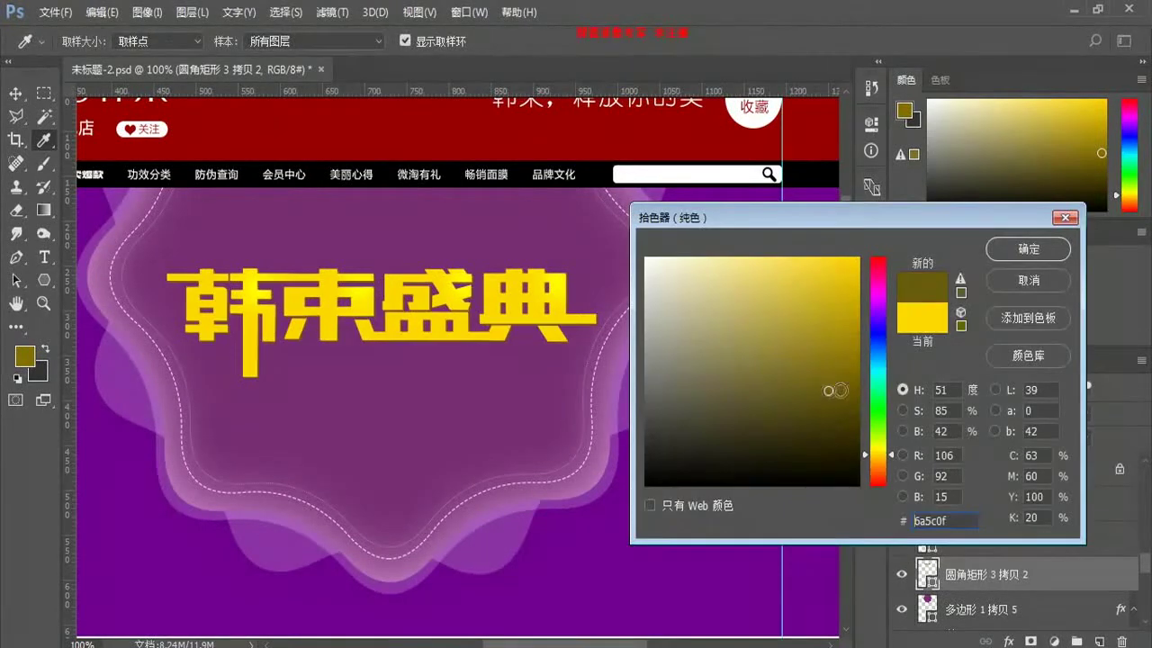
left_click(1026, 251)
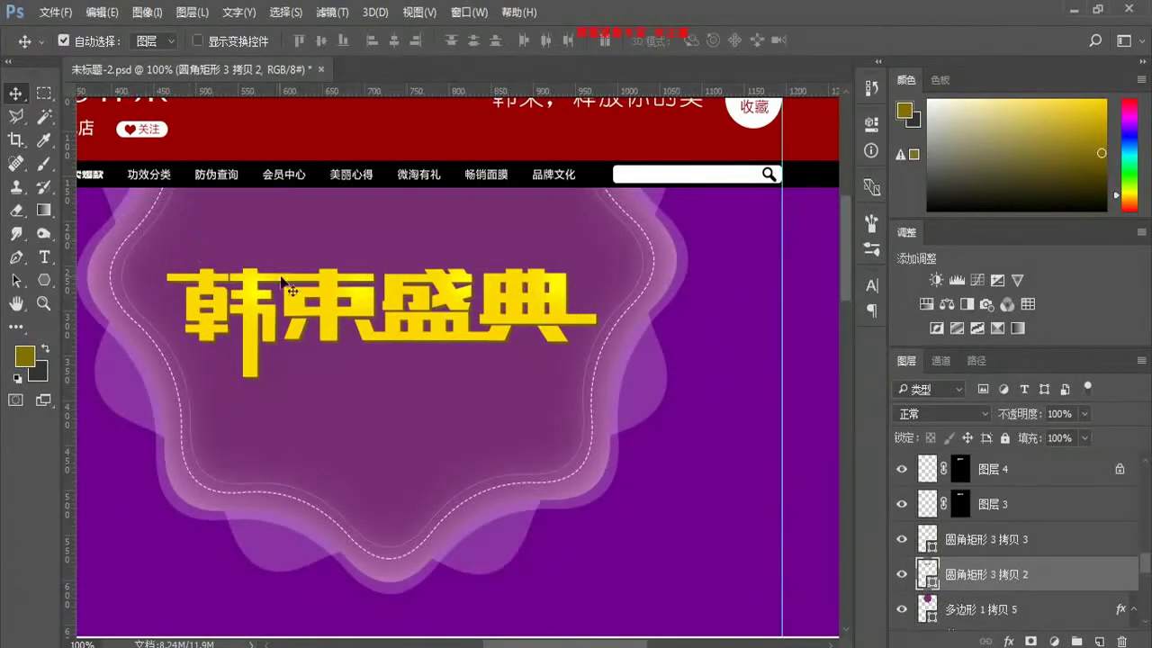
left_click(551, 328)
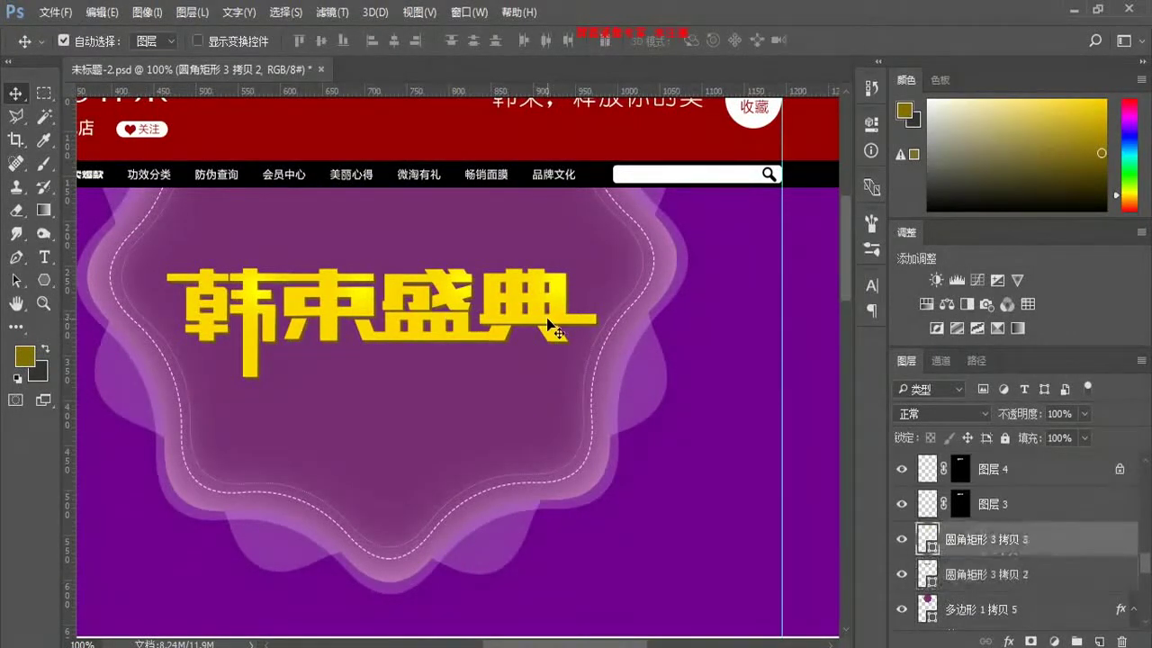
mouse_move(537, 329)
left_mouse_down()
mouse_move(557, 270)
mouse_move(538, 329)
left_mouse_up()
left_click(1008, 640)
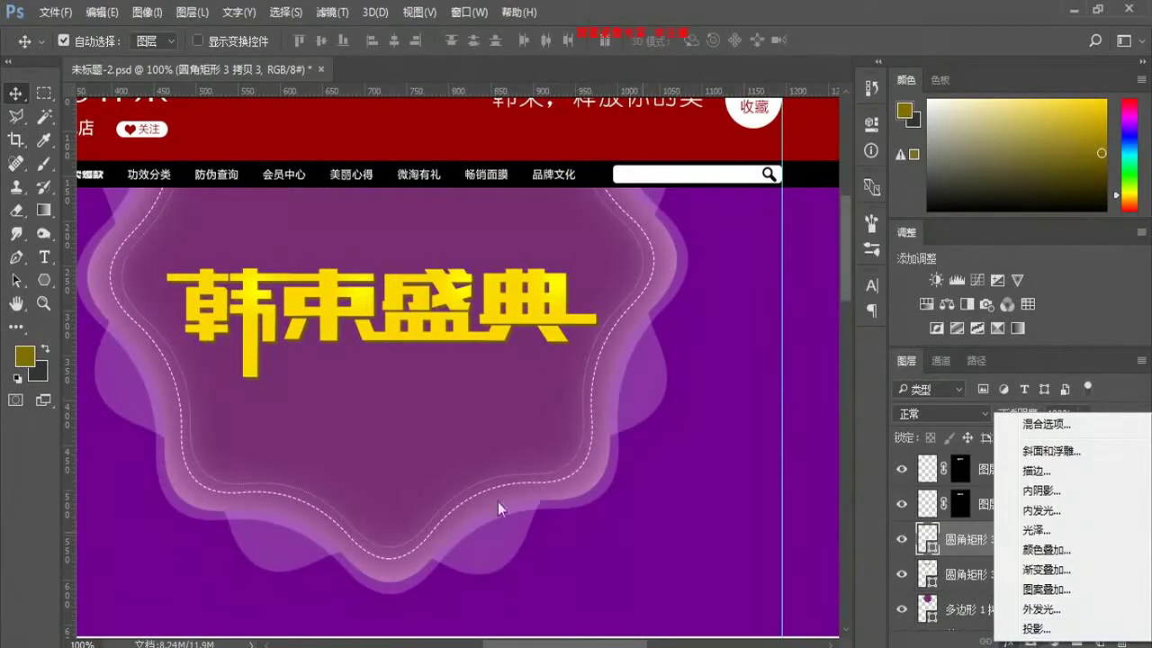
left_click(564, 433)
Step: Change the fill colour of the lower lettering copy 圆角矩形 3 拷贝 2 to the brighter dark gold 8d7804
scroll(602, 463, "up", 4)
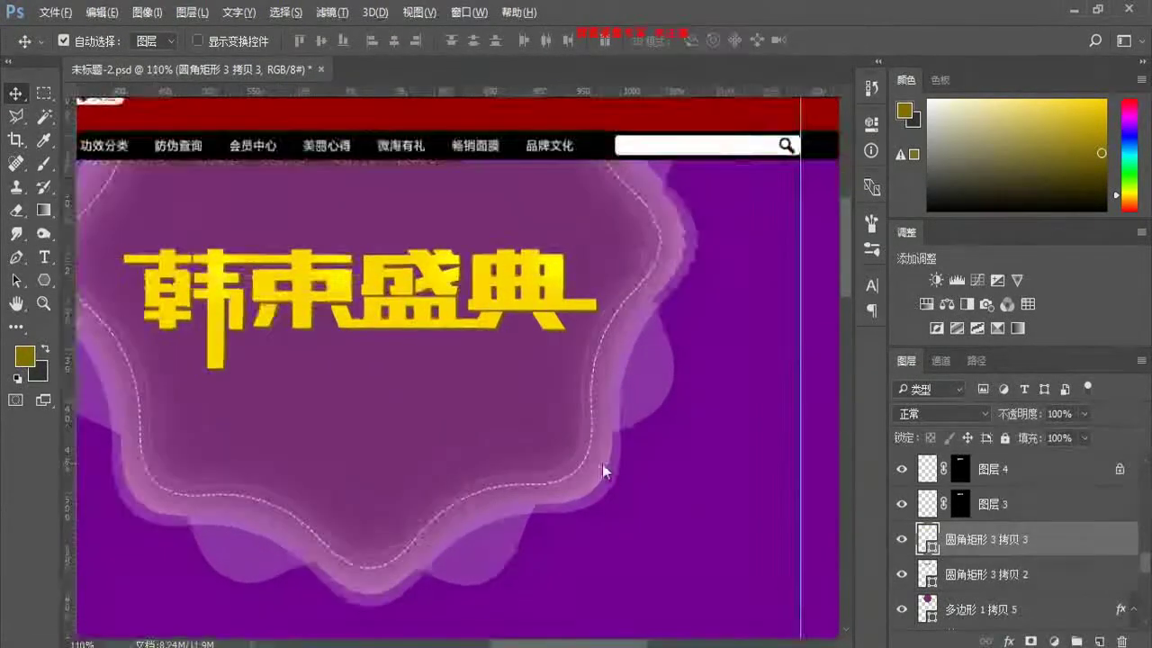
left_click_drag(391, 382, 630, 542)
left_click(986, 574)
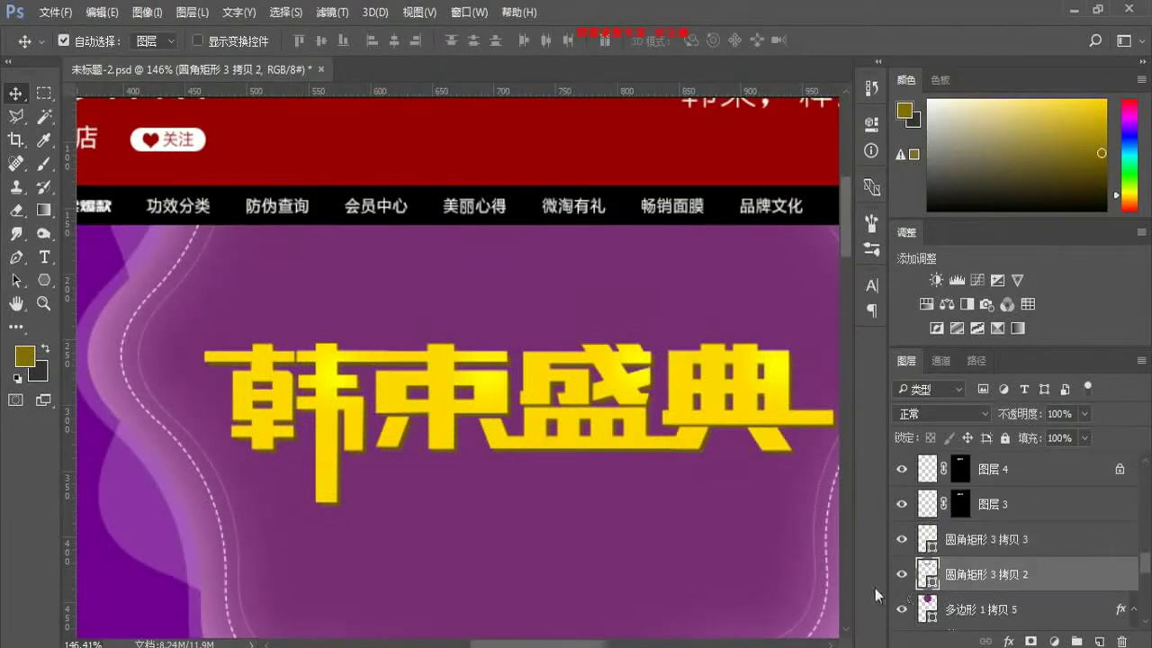
left_click(903, 573)
left_click(905, 571)
double_click(927, 572)
left_click(836, 368)
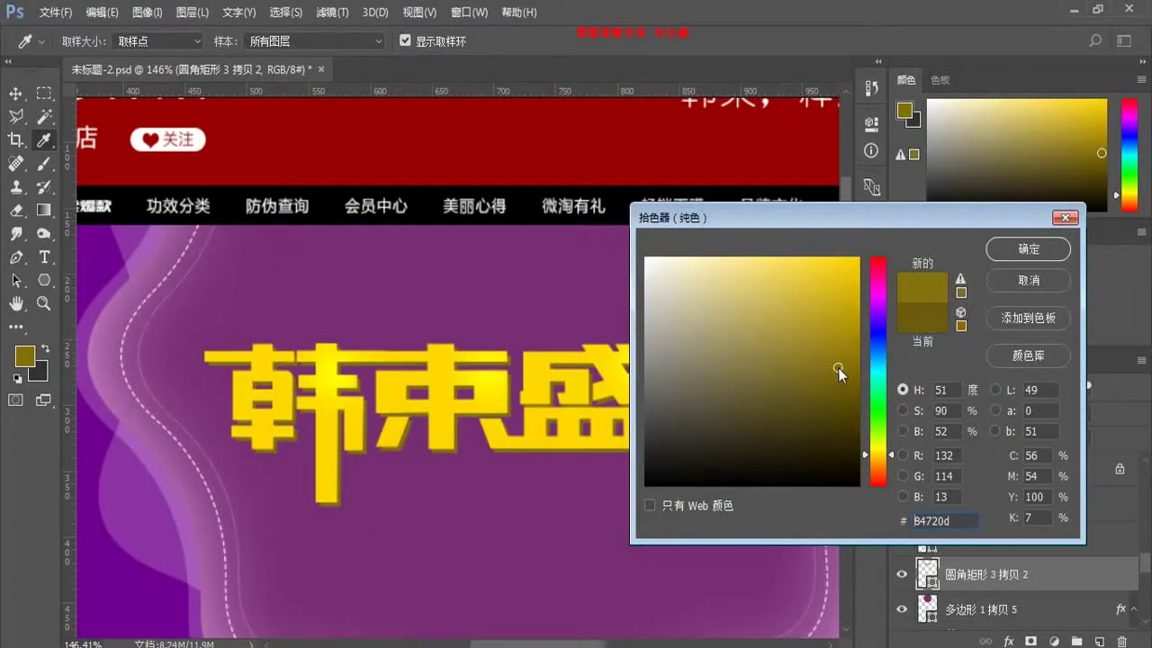
left_click(854, 359)
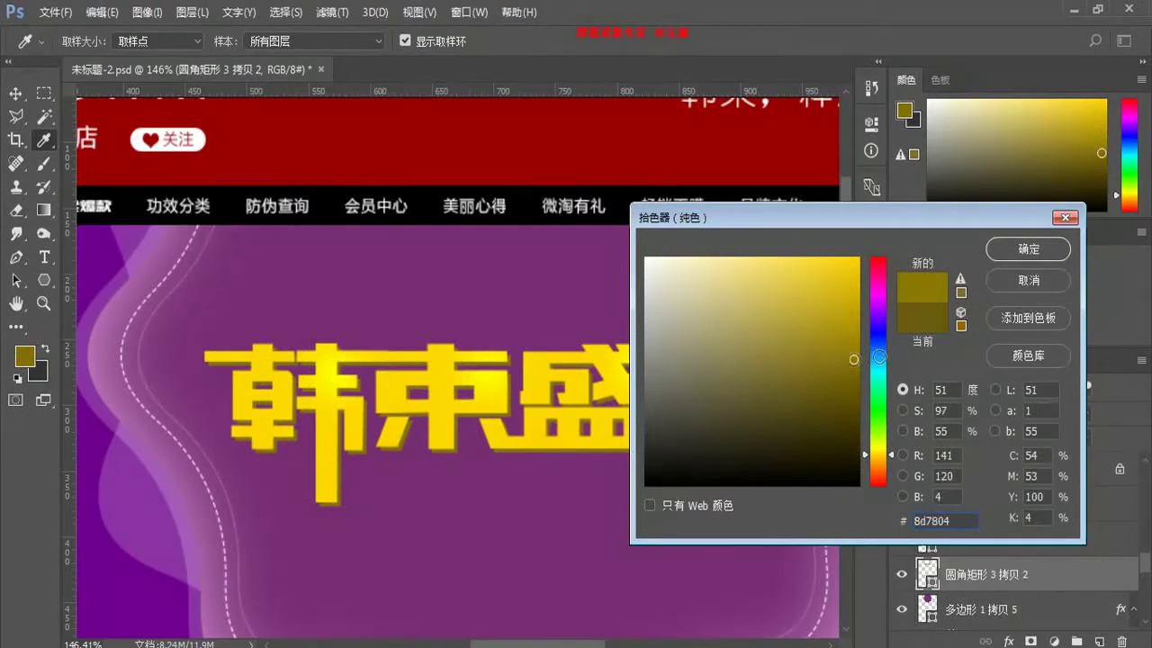
left_click(1020, 263)
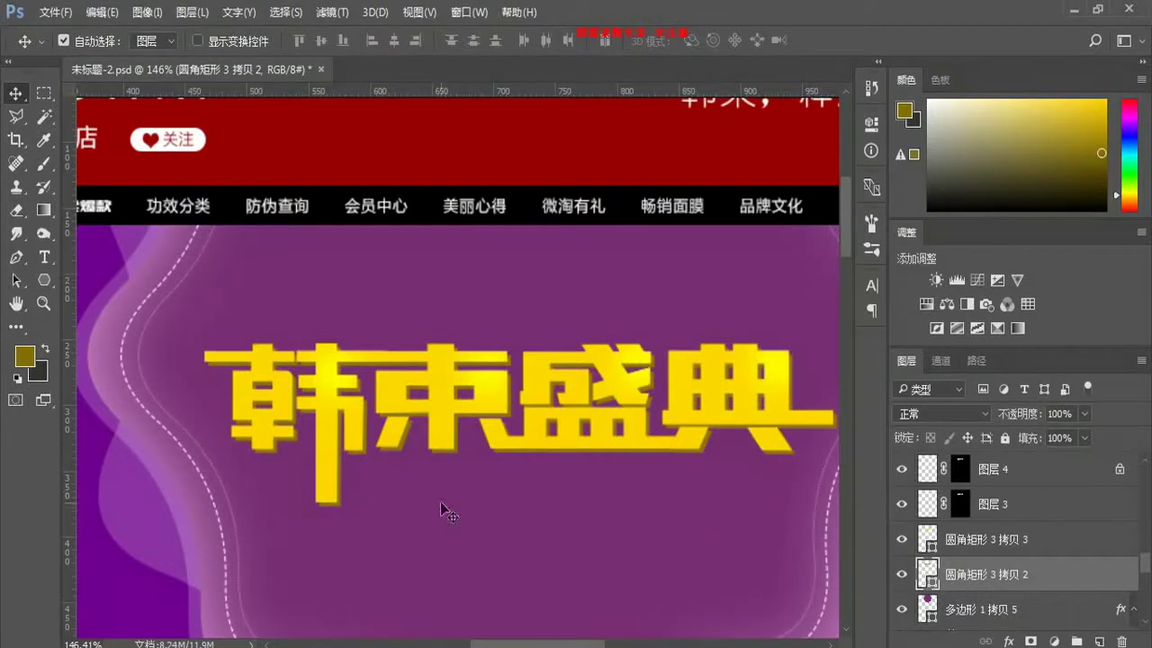
Step: Select the purple banner background rectangle, layer 矩形 3
key("ctrl+minus")
left_click_drag(485, 475, 417, 368)
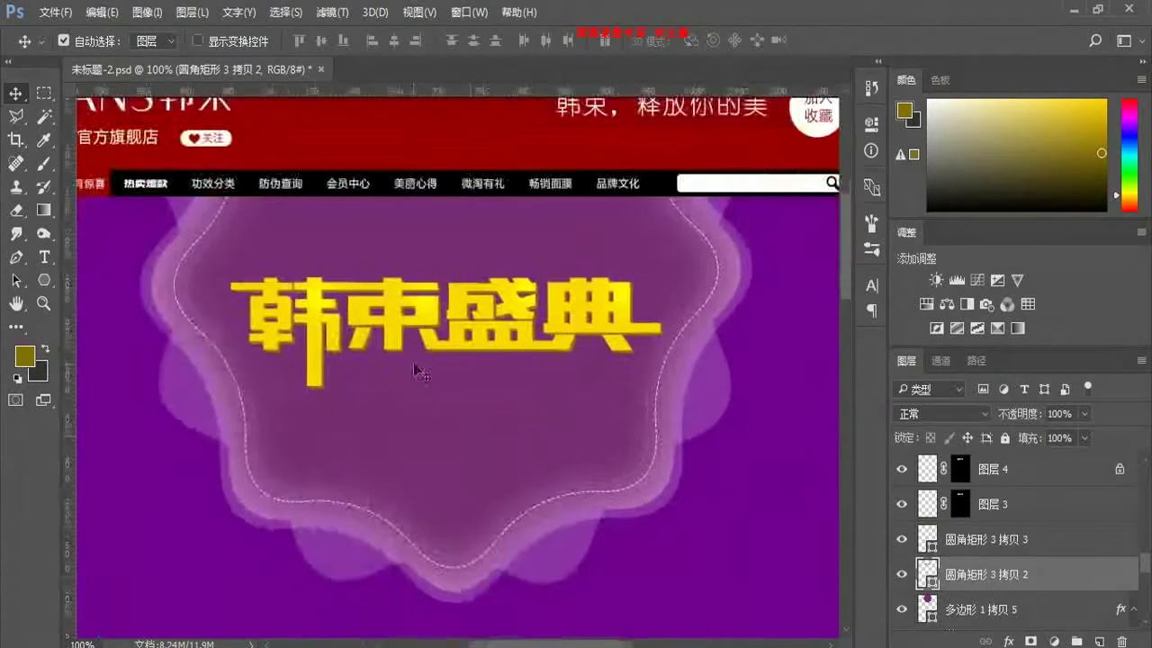
scroll(468, 326, "down", 3)
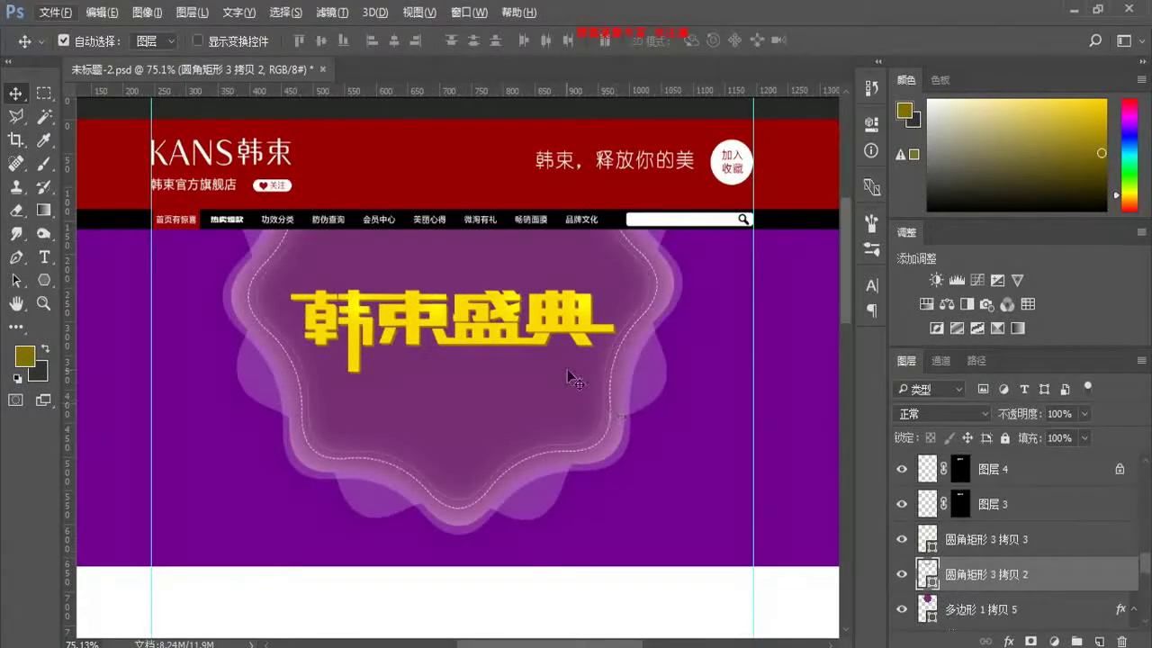
scroll(575, 393, "down", 2)
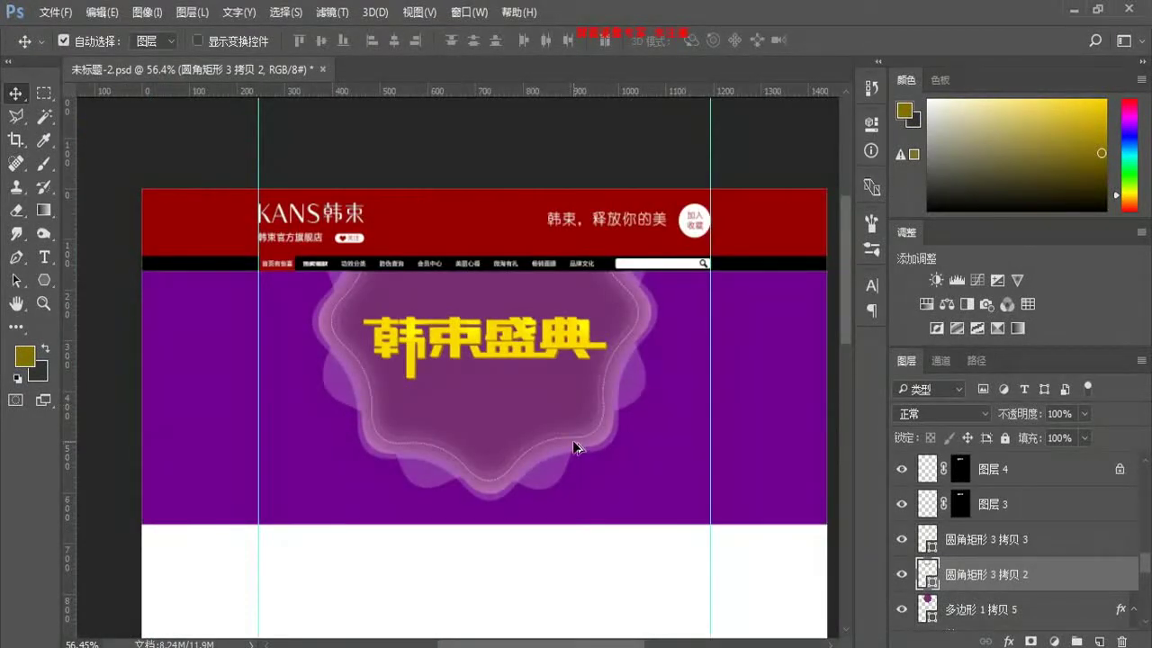
left_click(321, 475)
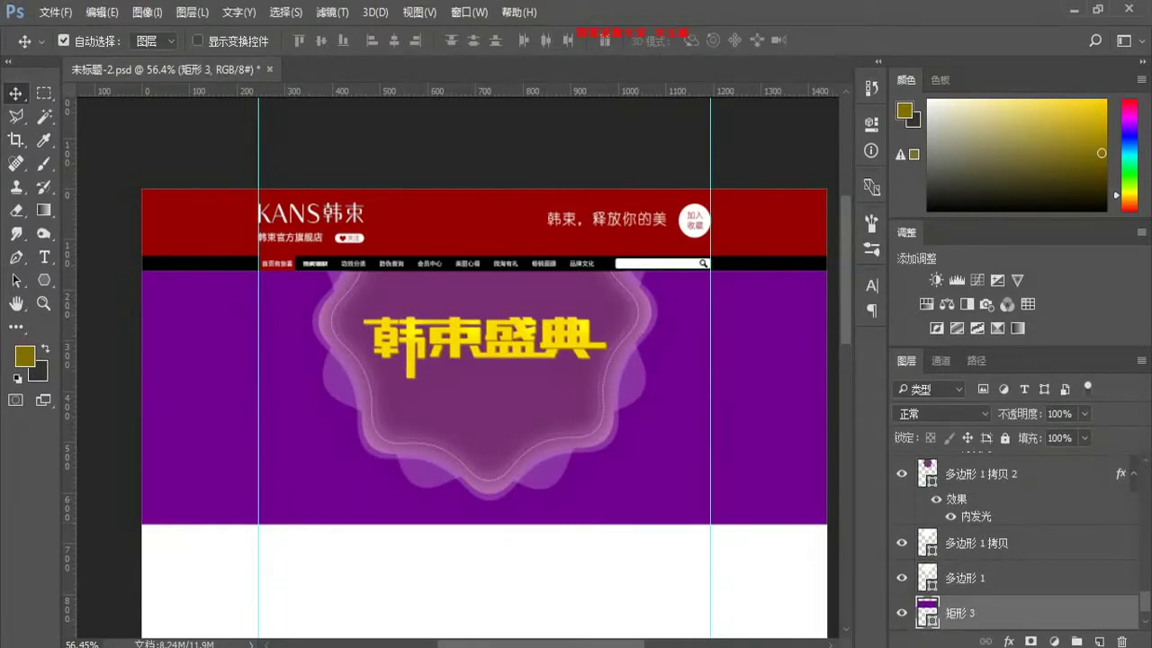
Step: Open the red 首页-韩束官方旗舰店 Tmall reference image from the course folder, examine its banner decoration and return to Photoshop
left_click(568, 646)
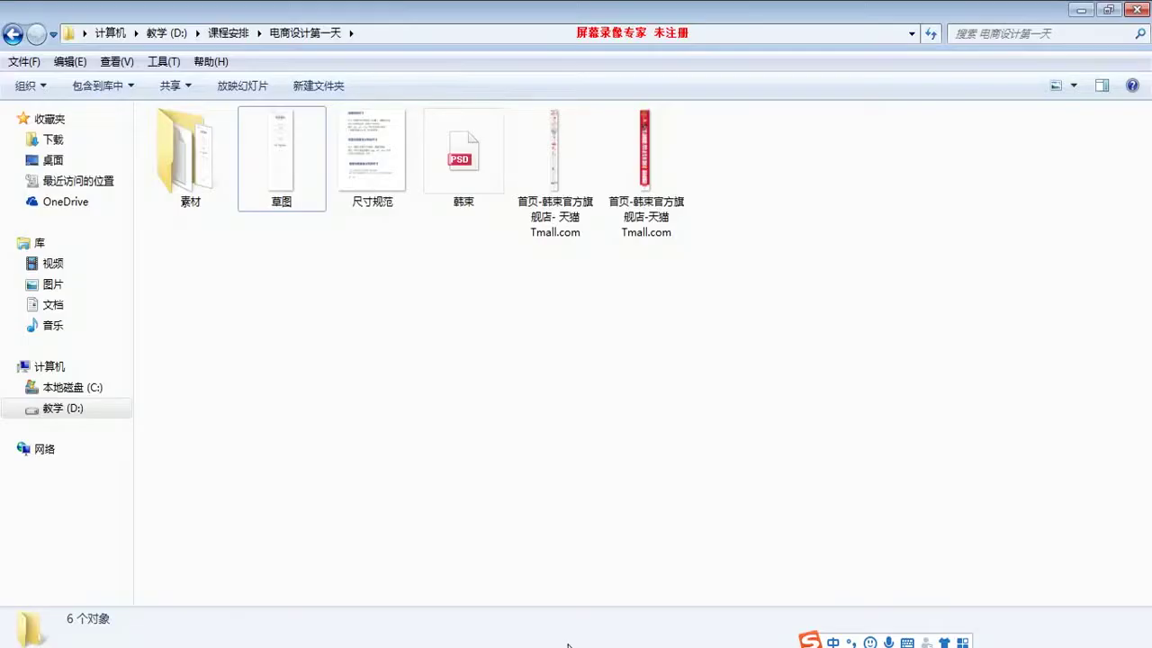
double_click(662, 209)
scroll(664, 475, "down", 2)
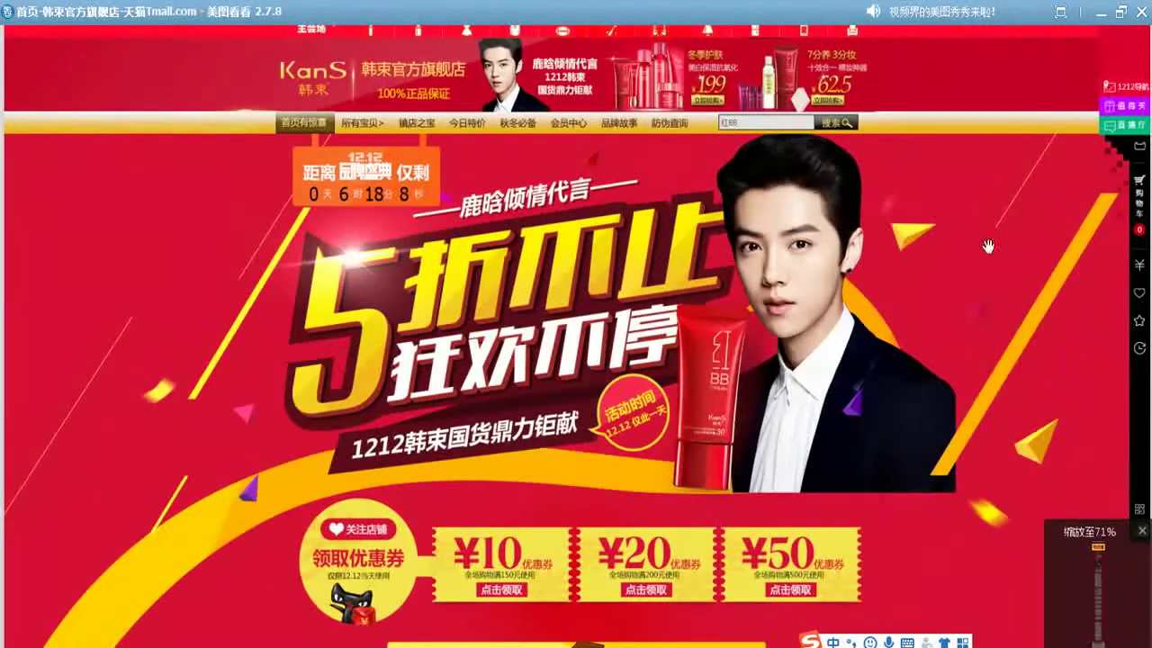
mouse_move(336, 595)
key("Escape")
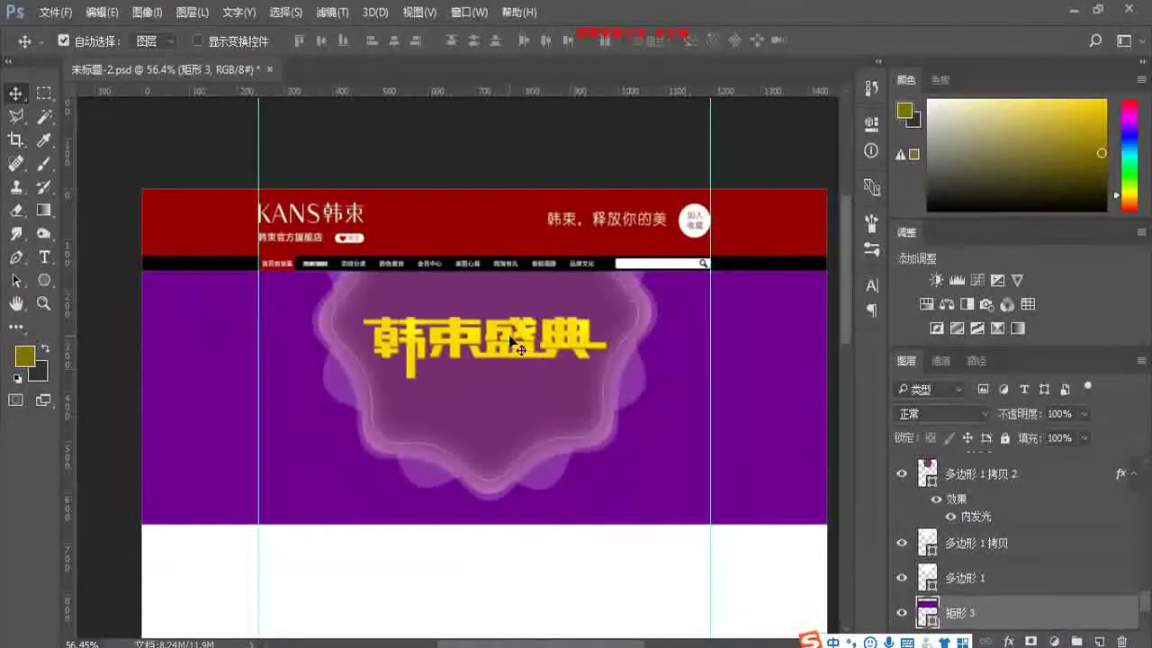
Step: Add a new layer above 矩形 3 and paint one soft white spot with a 125 px brush beside the badge on the purple background
left_click(48, 166)
key("ctrl+shift+alt+n")
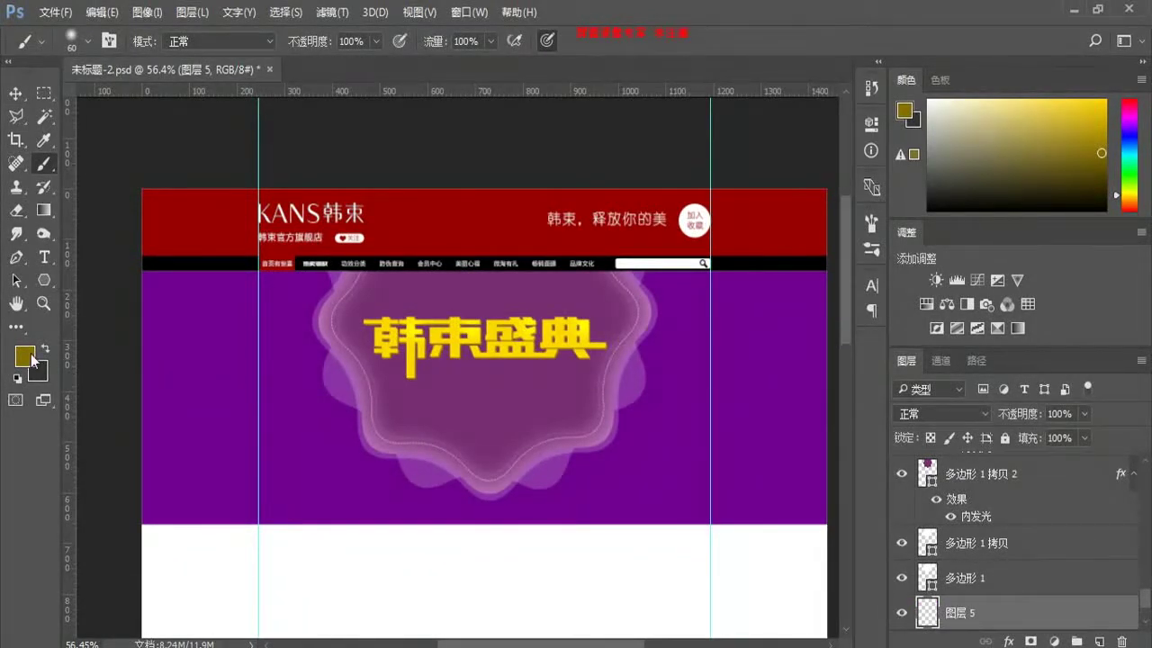
key("d")
key("x")
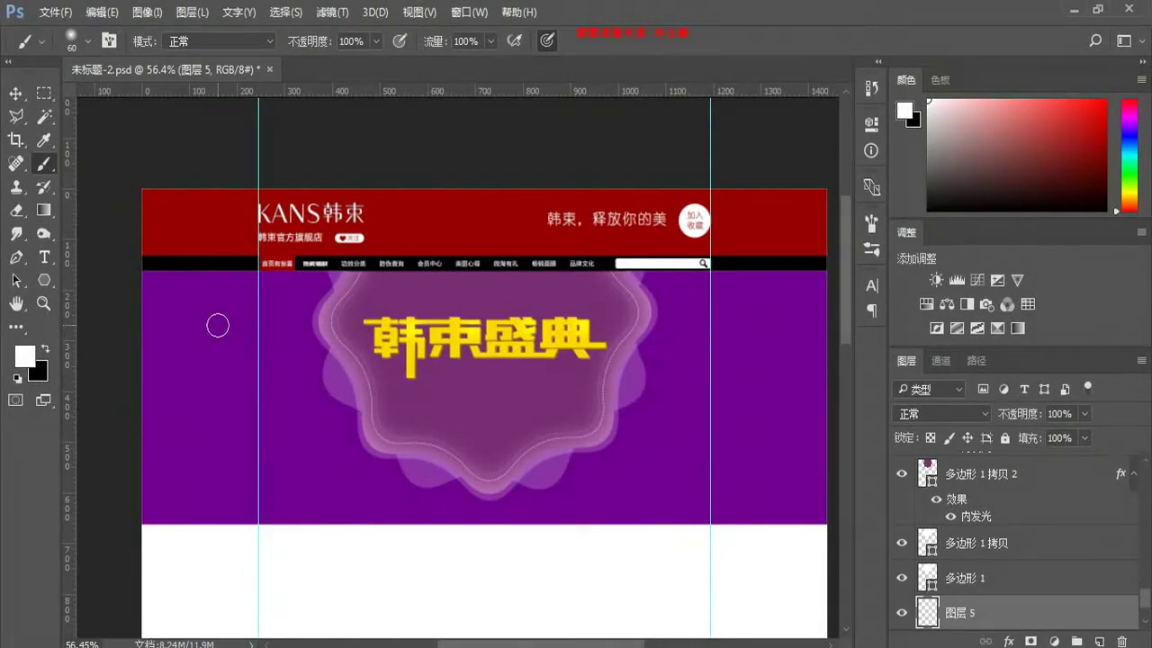
key("bracketright")
left_click(217, 334)
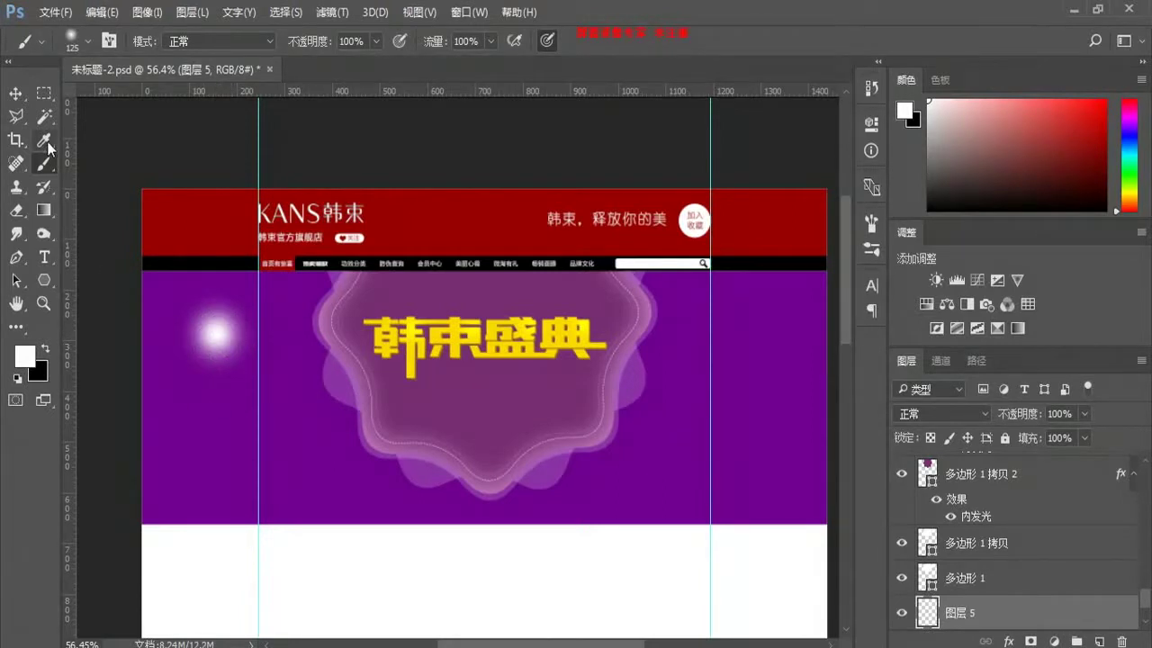
Step: Shift the soft white spot slightly and narrow its upper end with a perspective transform
left_click(15, 93)
left_click_drag(214, 338, 221, 342)
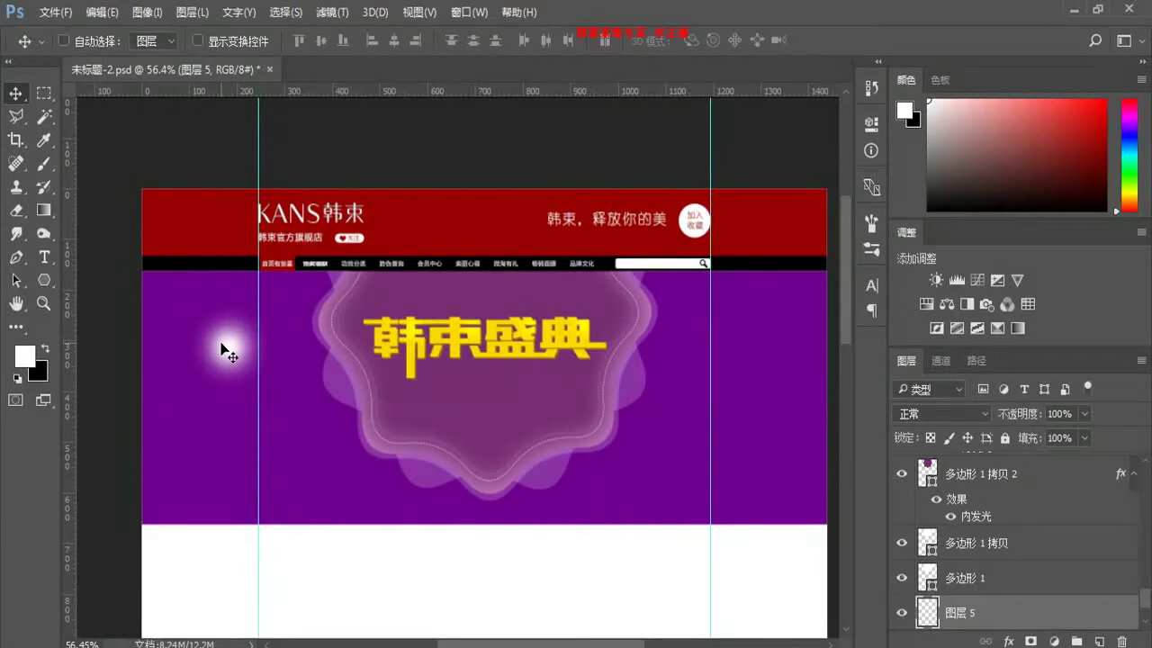
key("ctrl+t")
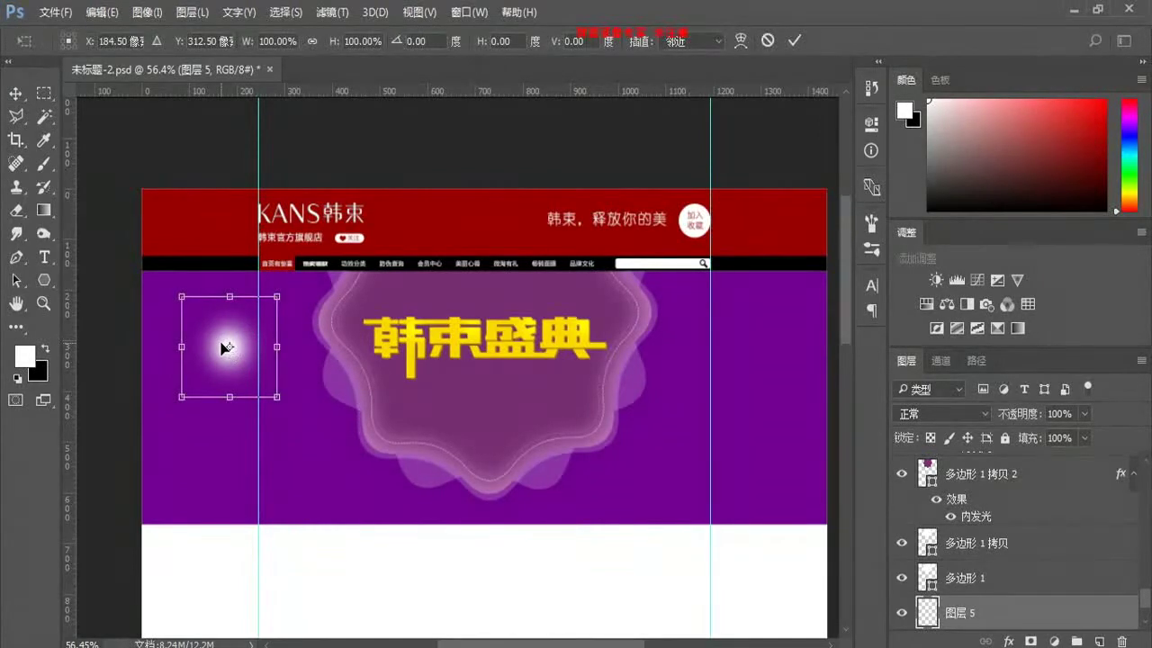
right_click(227, 346)
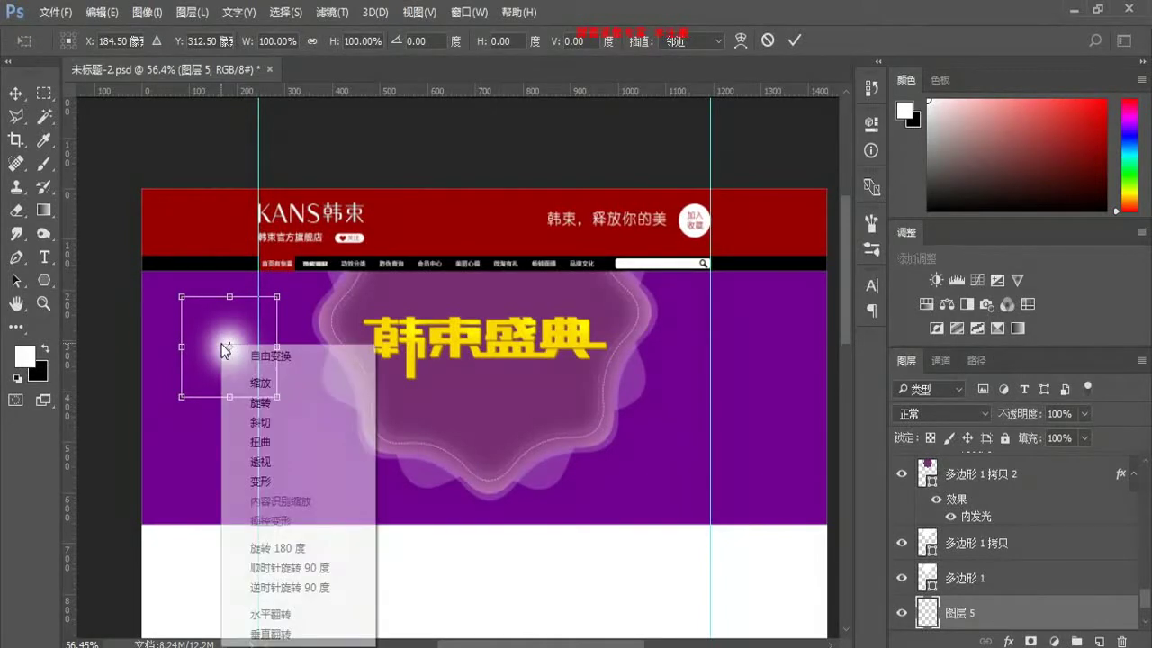
left_click(286, 463)
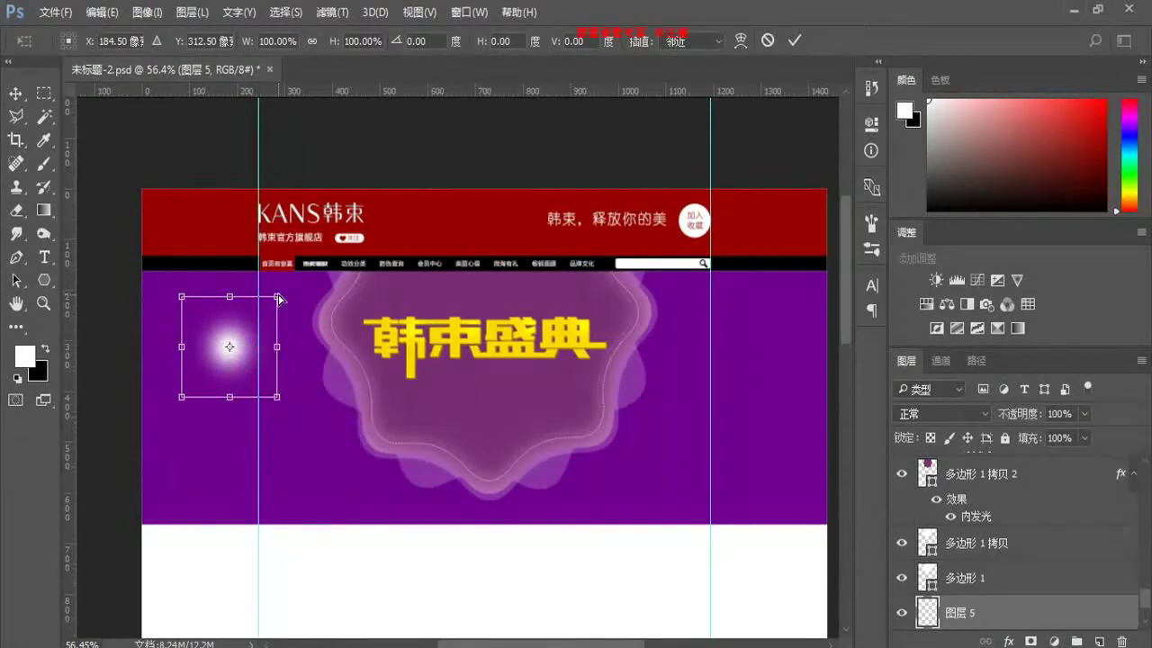
left_click_drag(277, 296, 248, 296)
key("Return")
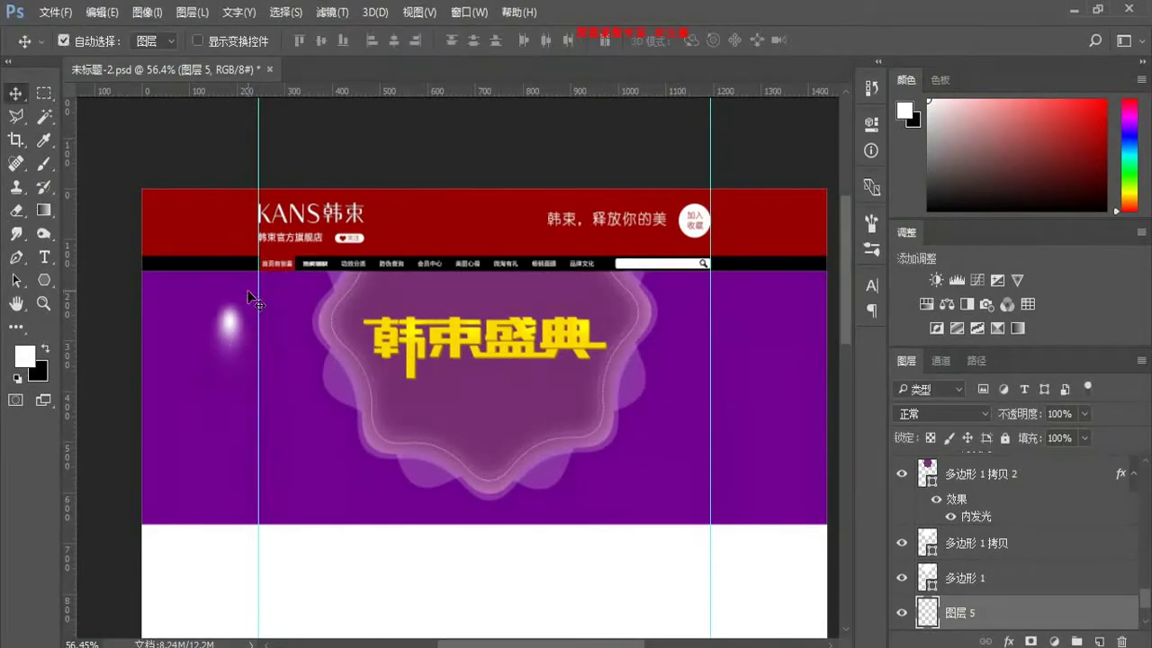
Step: Stretch the tapered white spot to about 175% height and move it up against the navigation bar's lower edge
key("ctrl+t")
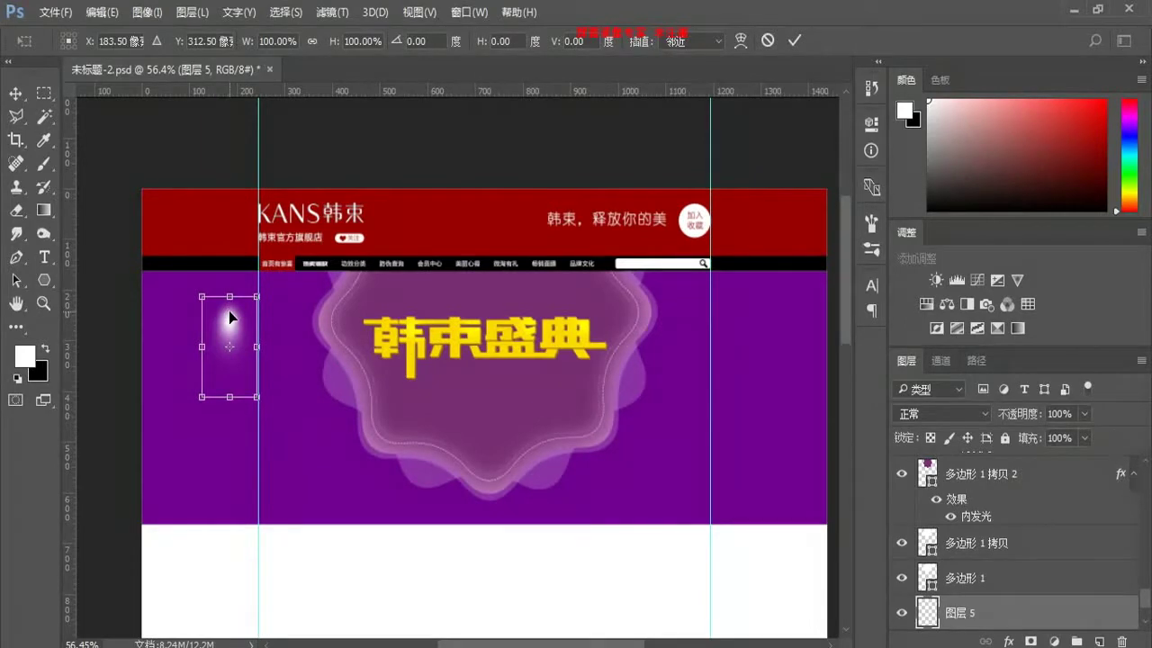
left_click_drag(229, 404, 236, 475)
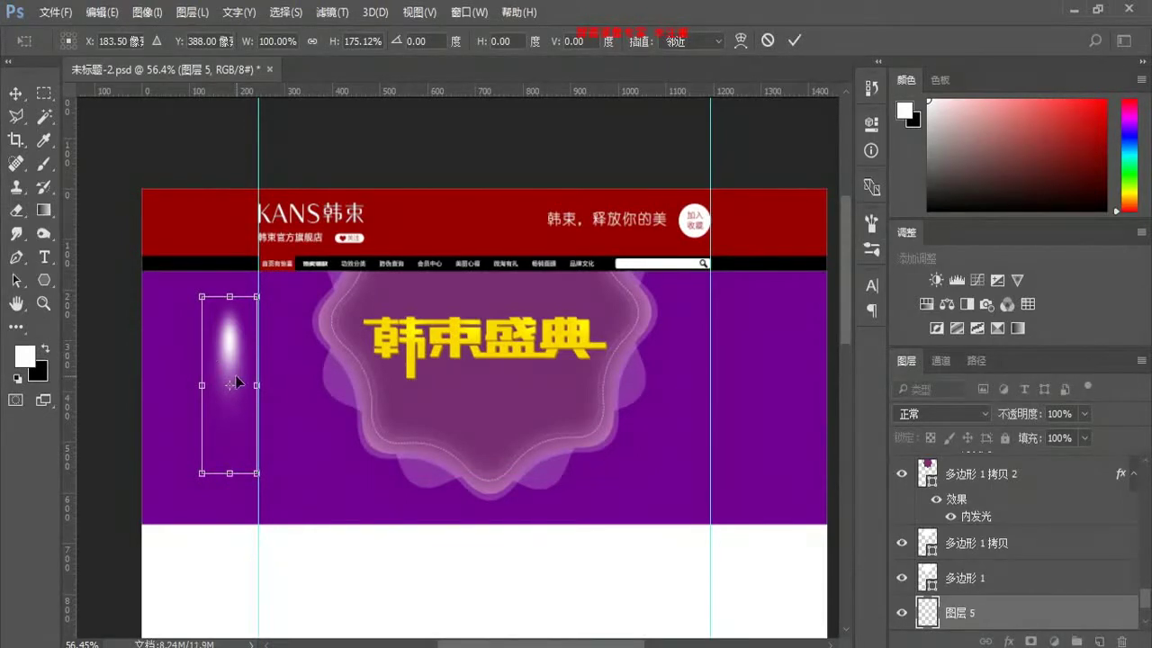
key("Return")
left_click_drag(232, 353, 233, 307)
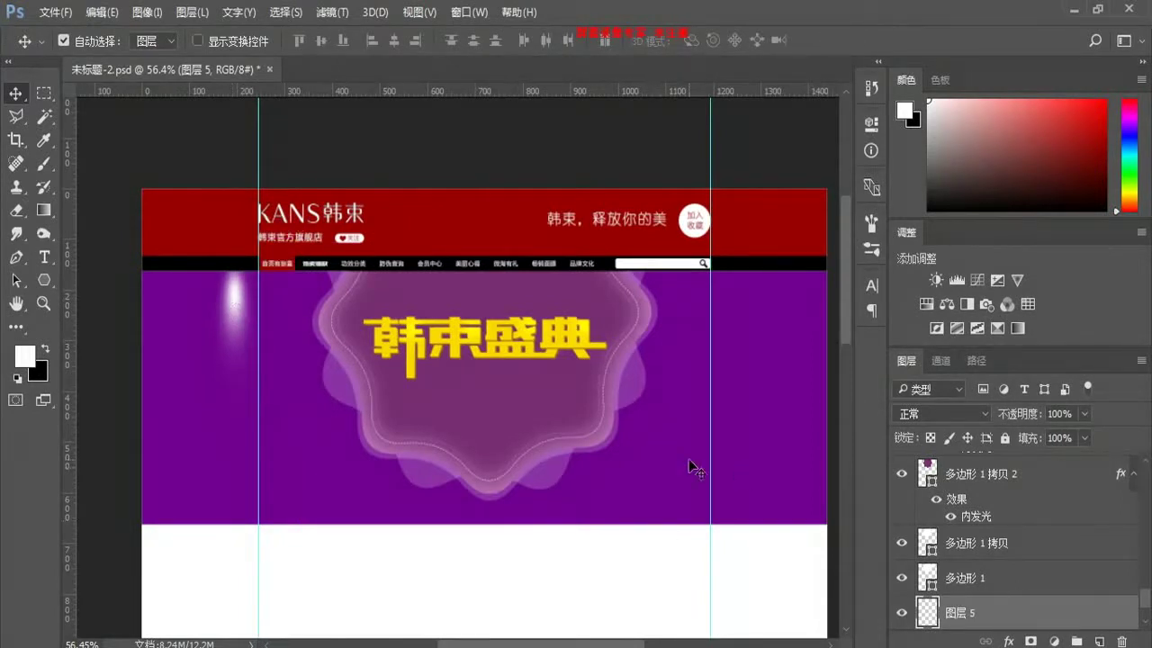
Step: Set the blend mode of the light layer 图层 5 to Overlay (叠加)
scroll(1016, 576, "down", 1)
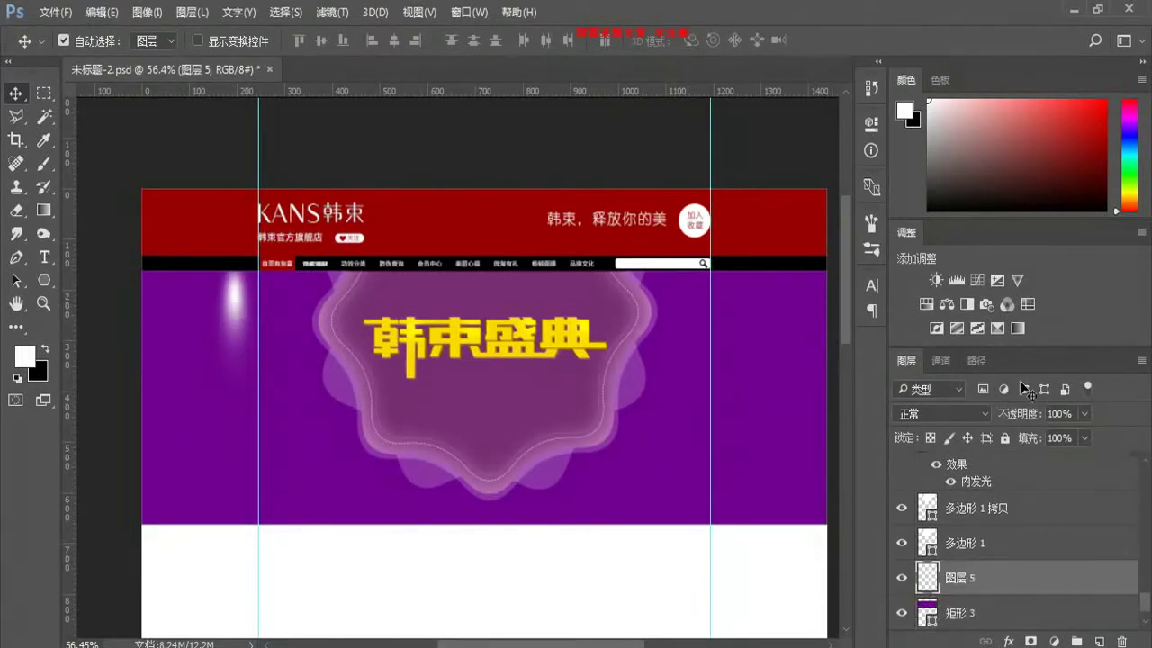
left_click(938, 415)
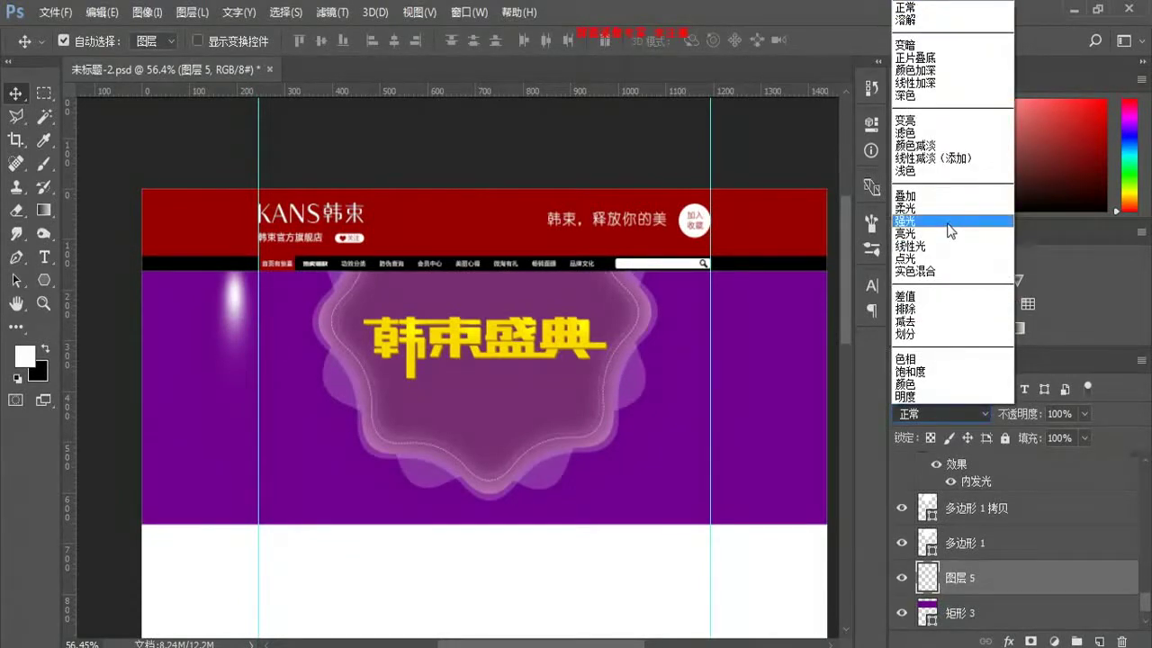
left_click(949, 196)
key("ctrl")
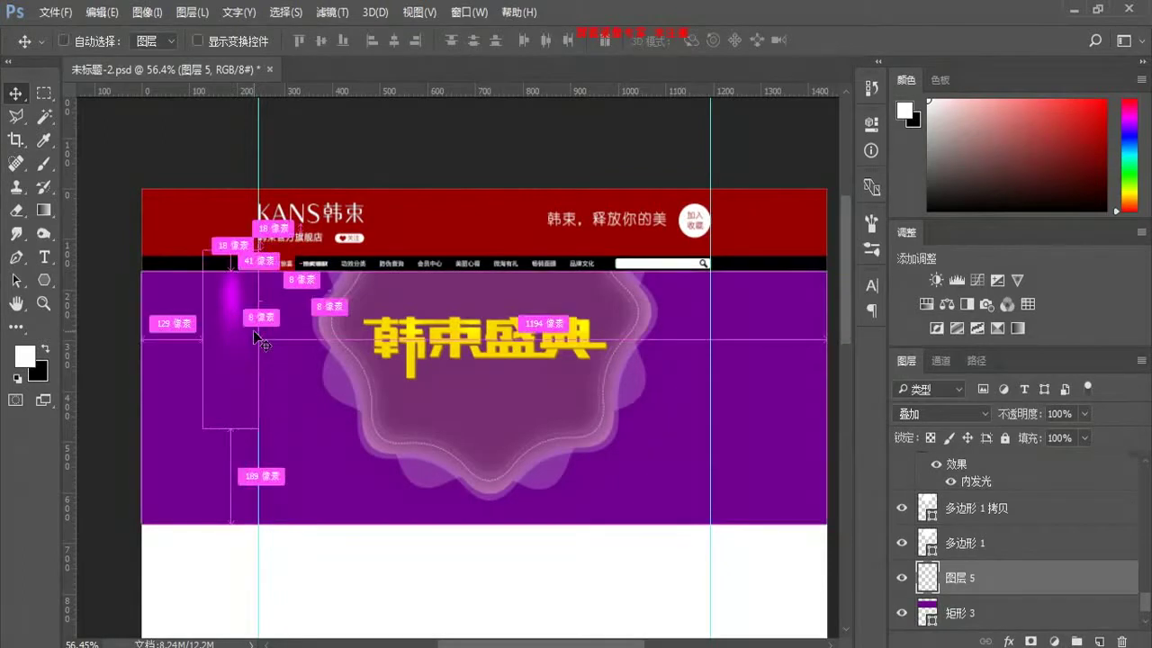
Step: Widen the lower end of the light on 图层 5 with a perspective transform and move it down about 21 px
key("ctrl+t")
right_click(241, 304)
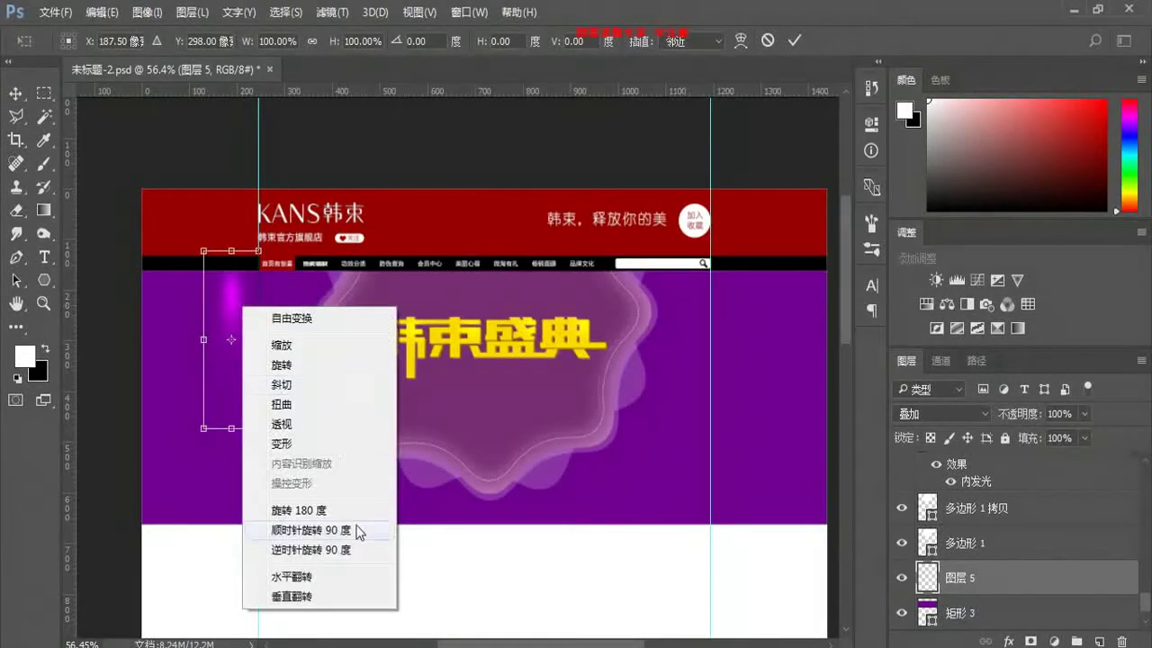
left_click(332, 426)
left_click_drag(259, 432, 294, 432)
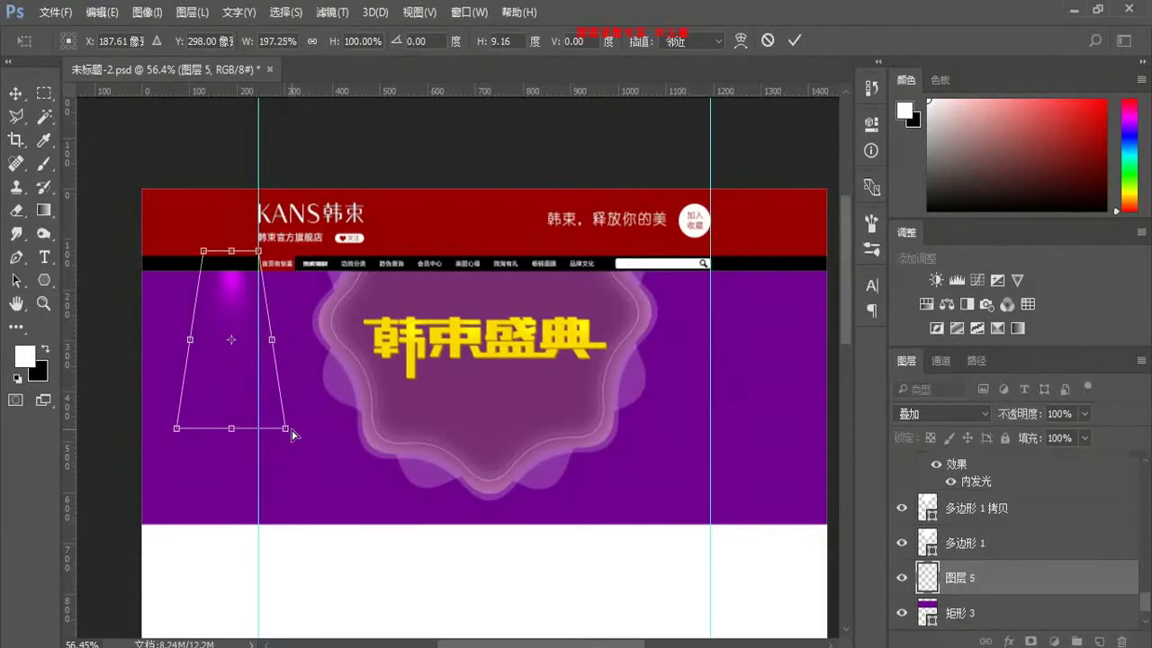
key("Return")
key("ctrl+t")
mouse_move(240, 308)
left_mouse_down()
mouse_move(246, 342)
mouse_move(248, 328)
left_mouse_up()
key("shift+Up")
key("shift+Left")
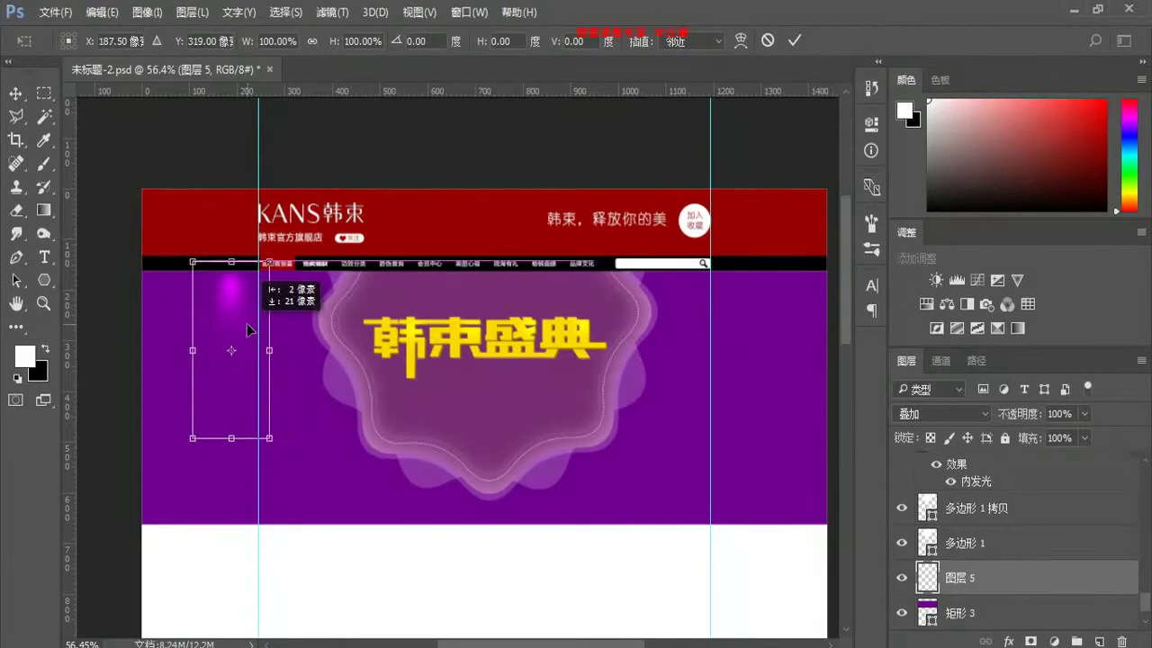
key("Return")
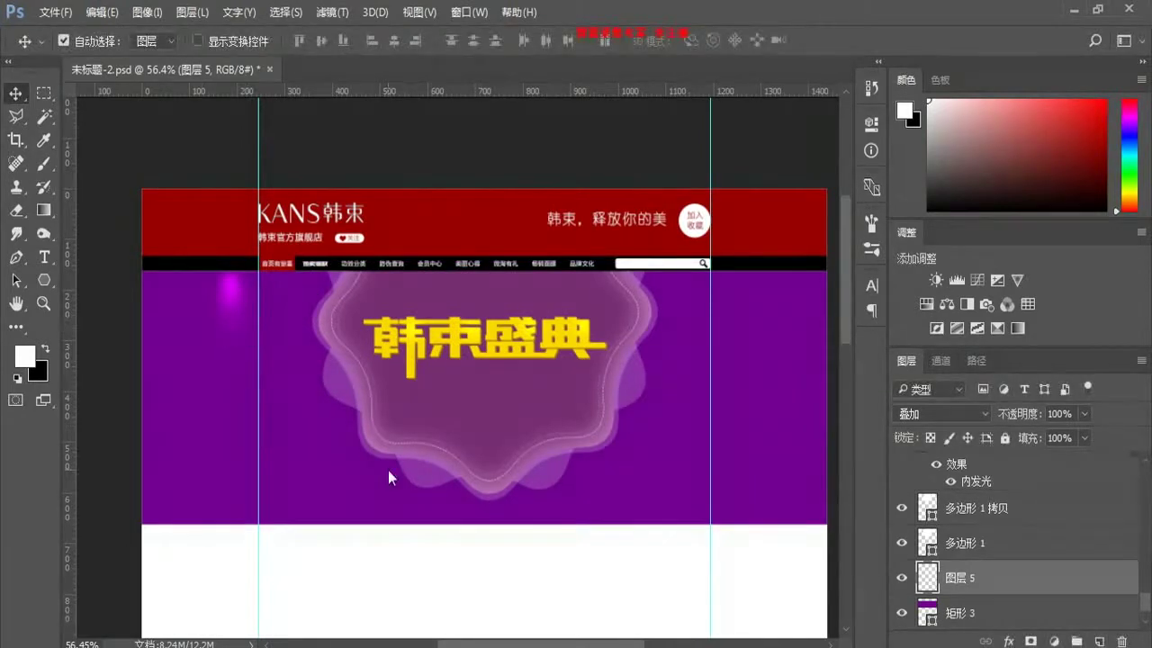
Step: Try duplicating the light layer 图层 5, shrinking the copy and moving it up to the navigation bar
key("ctrl+j")
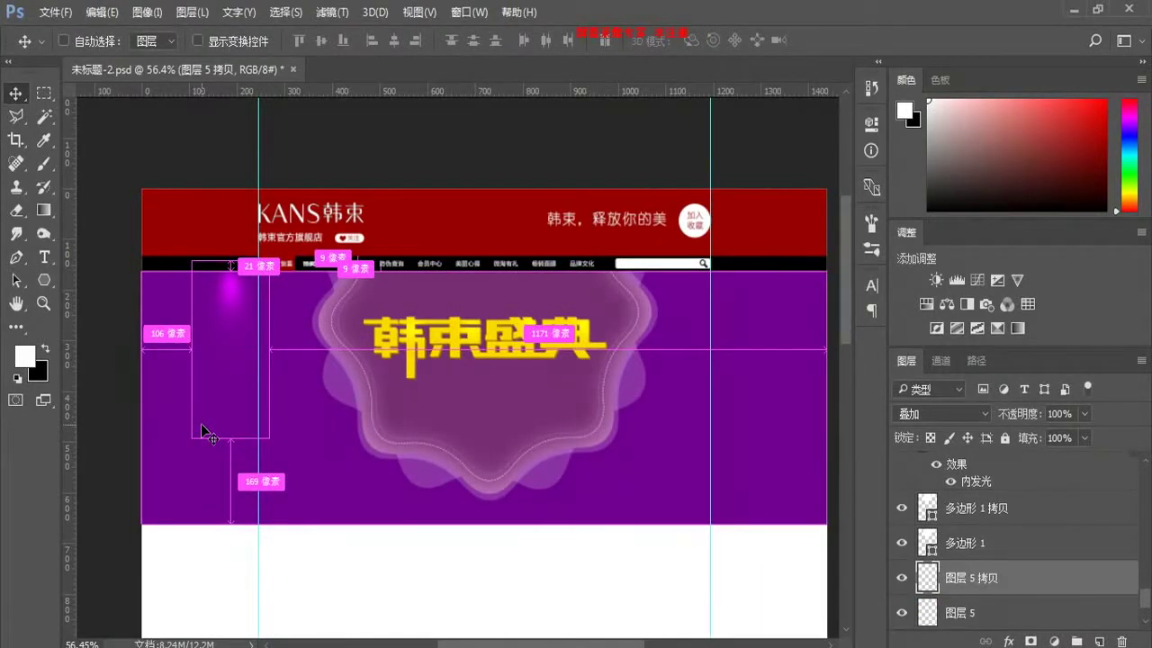
key("ctrl")
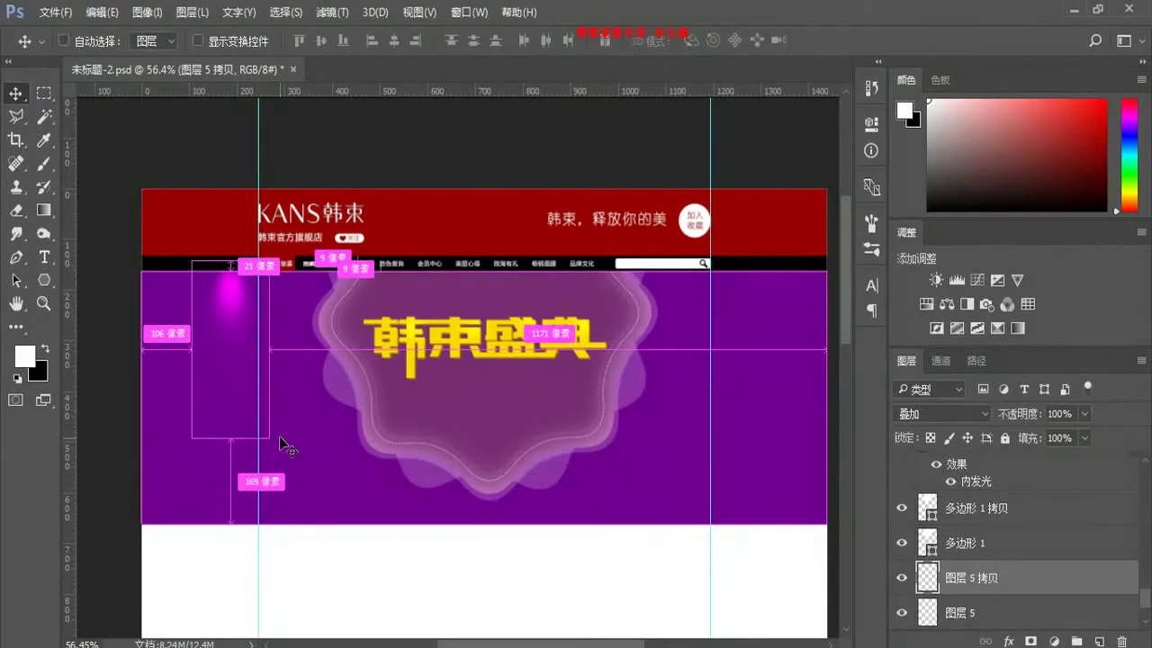
key("ctrl+t")
left_click_drag(269, 438, 258, 419)
key("Return")
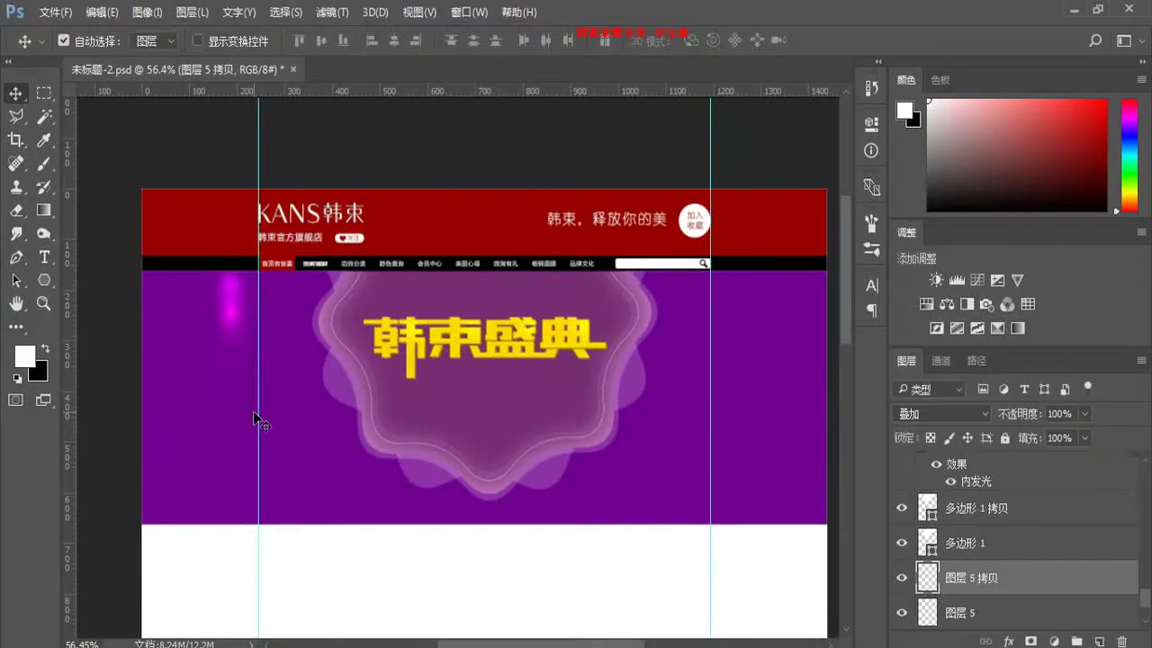
key("shift+Up")
key("shift+Up")
Step: Try the light copy beside the original on the purple background and delete the copy
key("ctrl+plus")
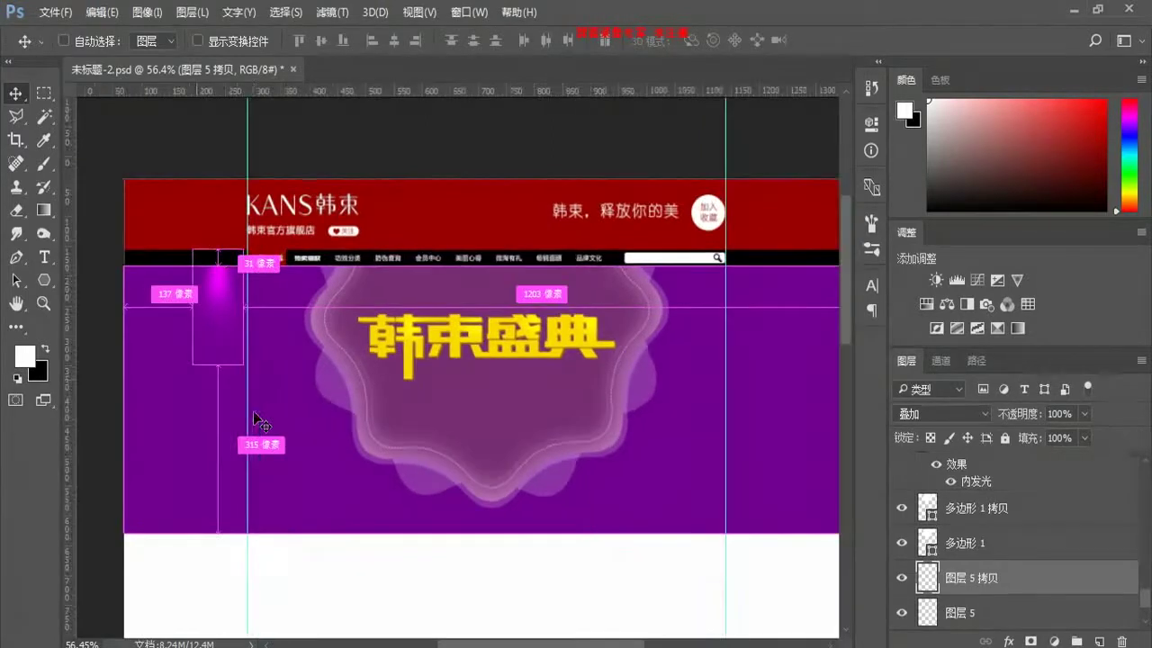
key("ctrl+plus")
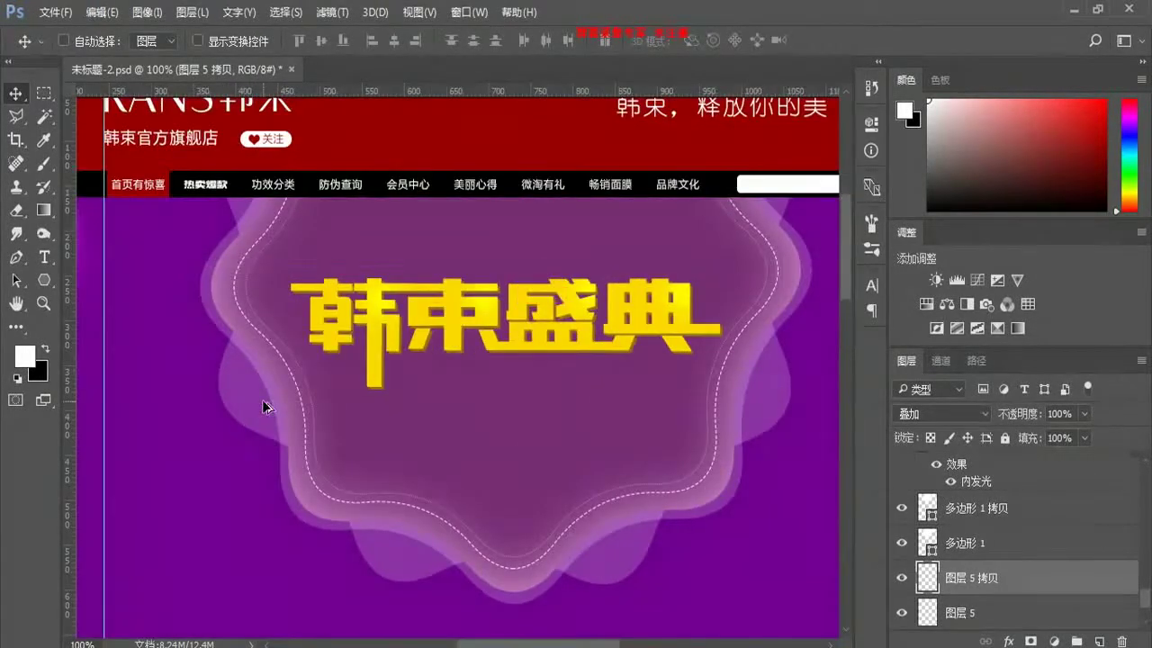
left_click_drag(250, 320, 472, 410)
left_click_drag(306, 326, 320, 376)
left_click_drag(308, 330, 361, 360)
key("Delete")
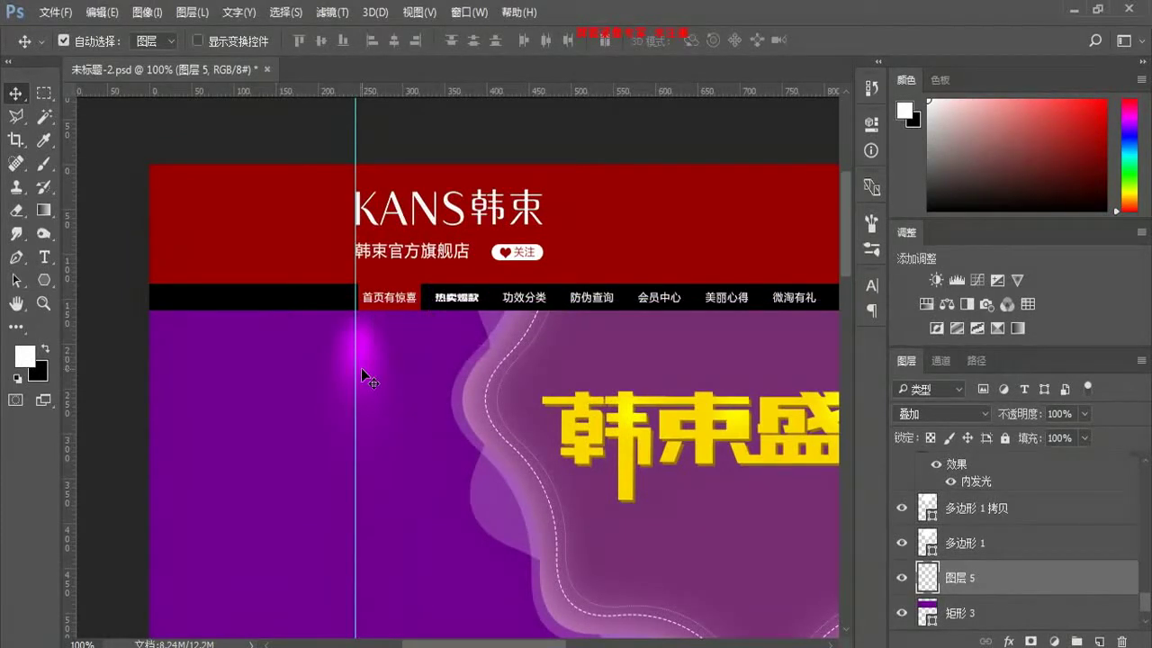
key("ctrl+z")
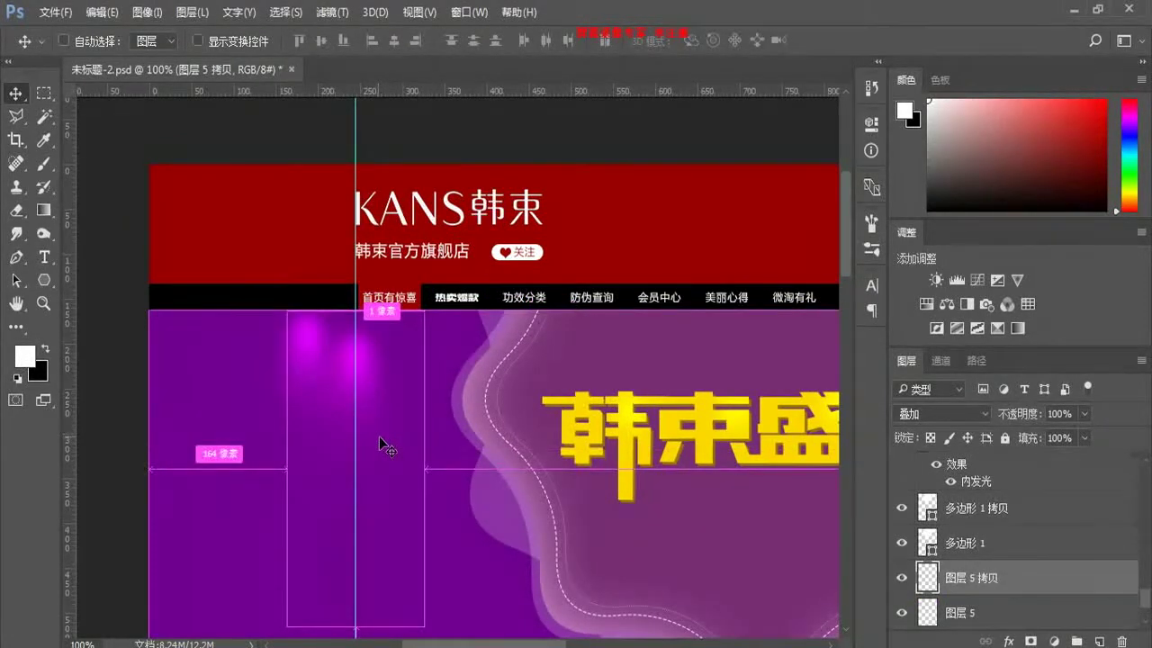
key("Delete")
left_click_drag(310, 337, 319, 404)
key("ctrl+z")
Step: Adjust the light on 图层 5 with a free transform and nudge it down about 4 px below the navigation bar
key("ctrl+t")
right_click(323, 424)
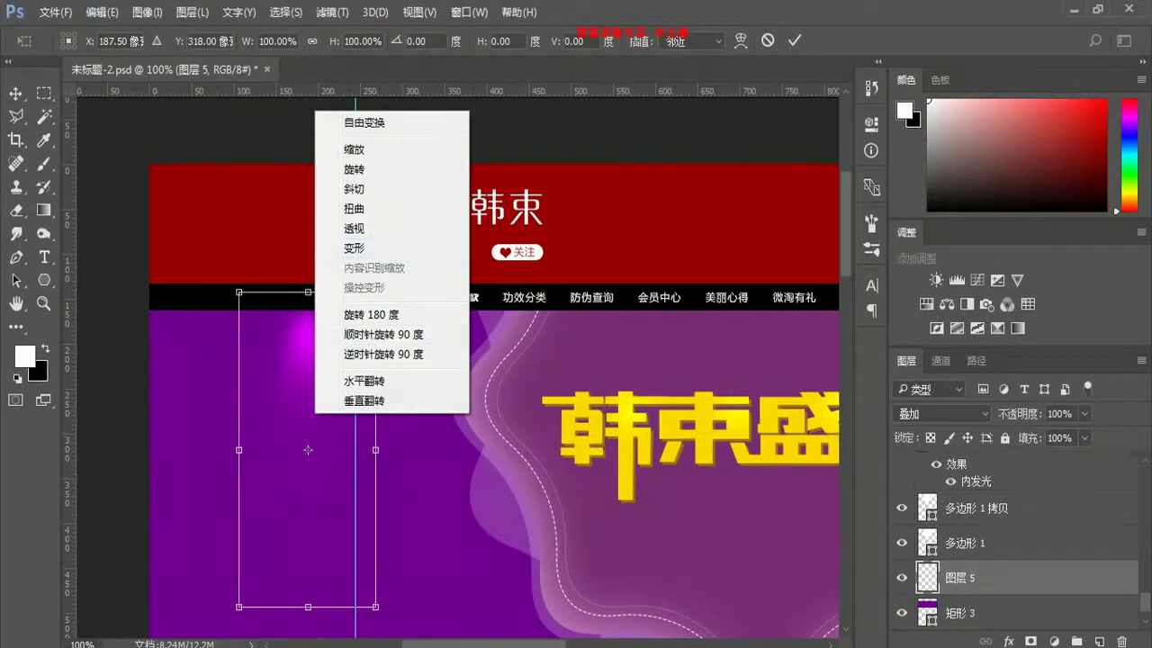
left_click(378, 609)
mouse_move(375, 606)
left_mouse_down()
mouse_move(393, 586)
mouse_move(393, 597)
left_mouse_up()
key("Return")
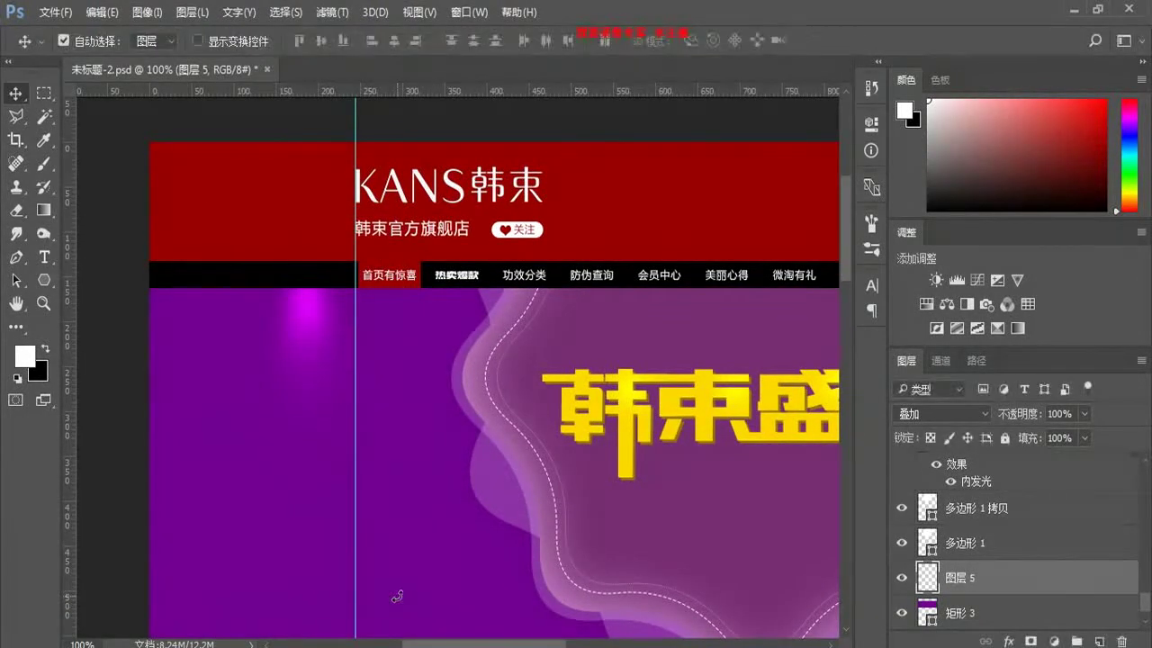
key("shift+Down")
key("shift+Down")
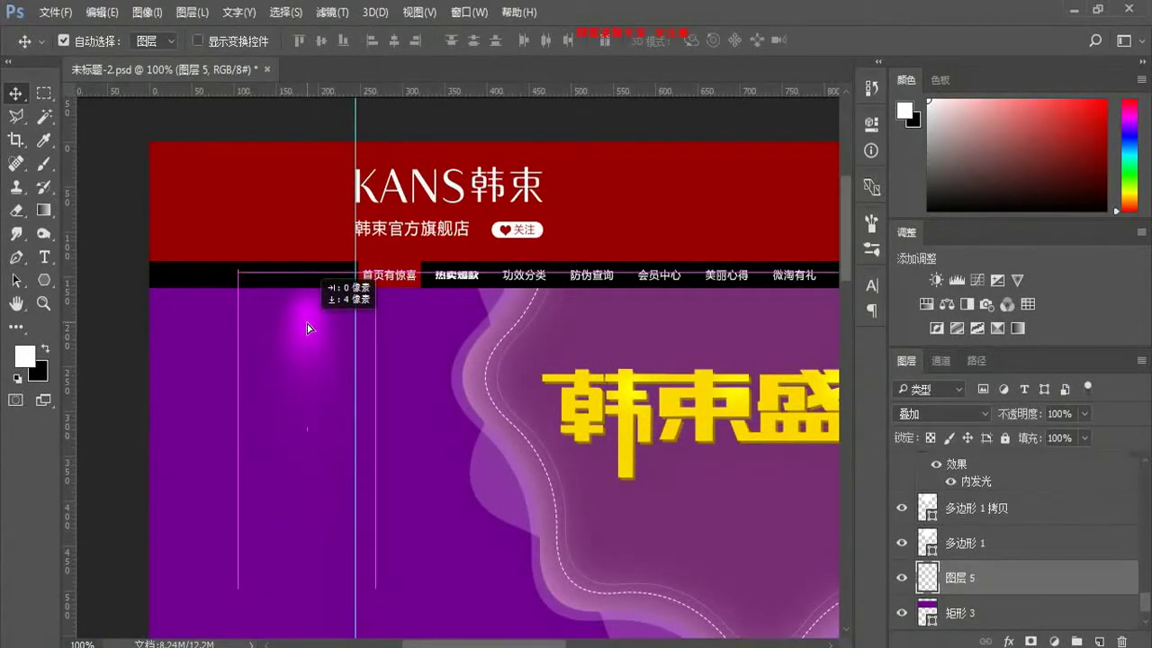
Step: Duplicate 图层 5, scale the copy down slightly and move it up against the navigation bar to intensify the light
key("ctrl")
key("ctrl+j")
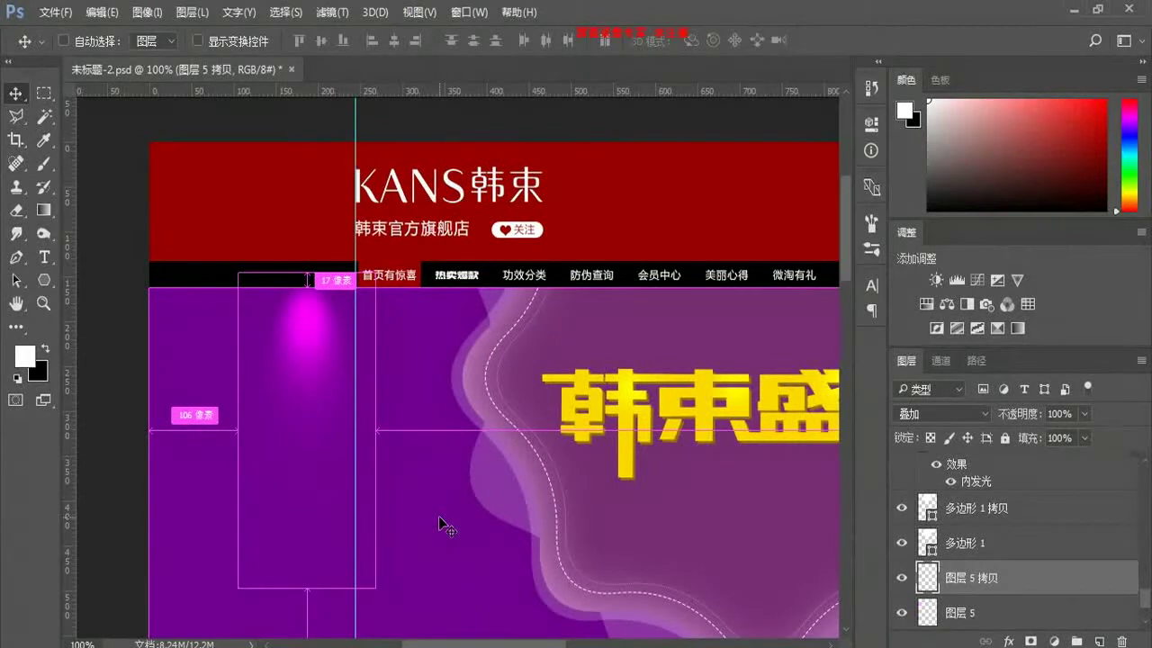
key("ctrl+t")
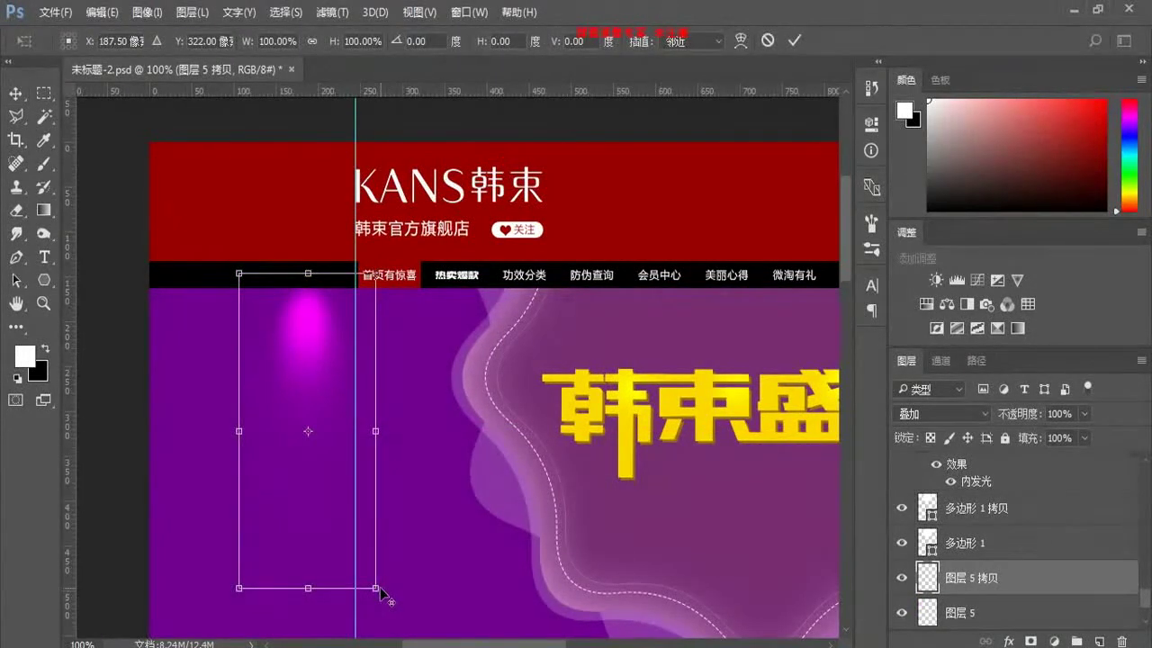
left_click_drag(375, 588, 353, 528)
key("Return")
key("shift+Up")
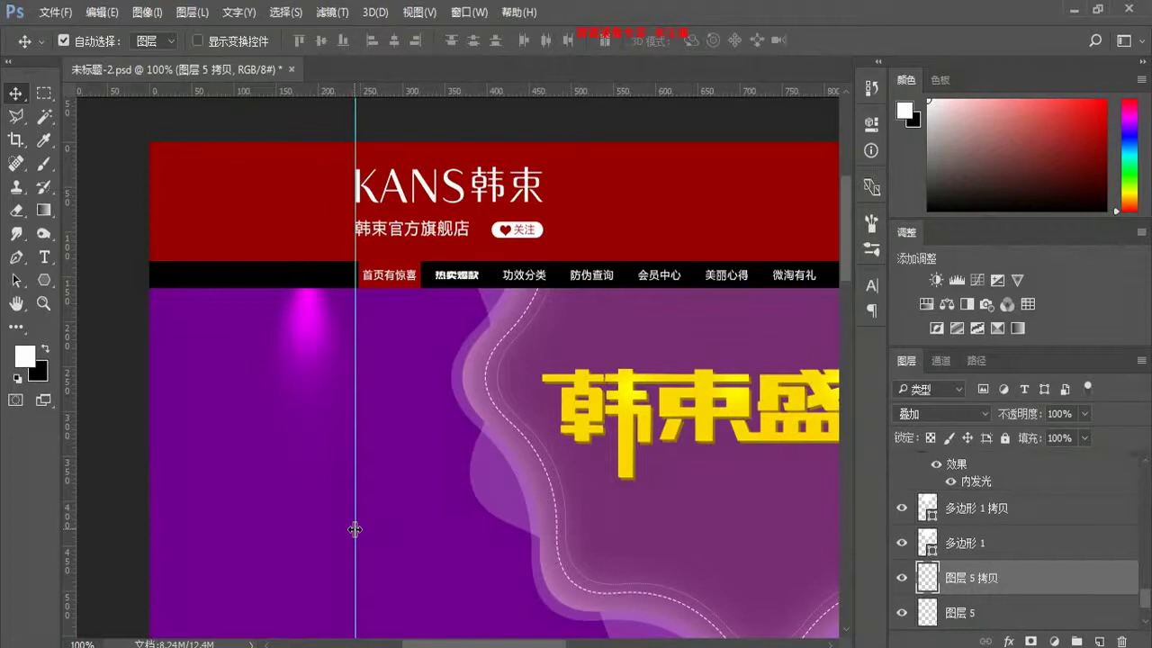
Step: Duplicate the light copy, scale the new one to about 58% and place it at the light's upper end
key("ctrl")
key("ctrl+j")
key("ctrl+t")
left_click_drag(350, 466, 332, 425)
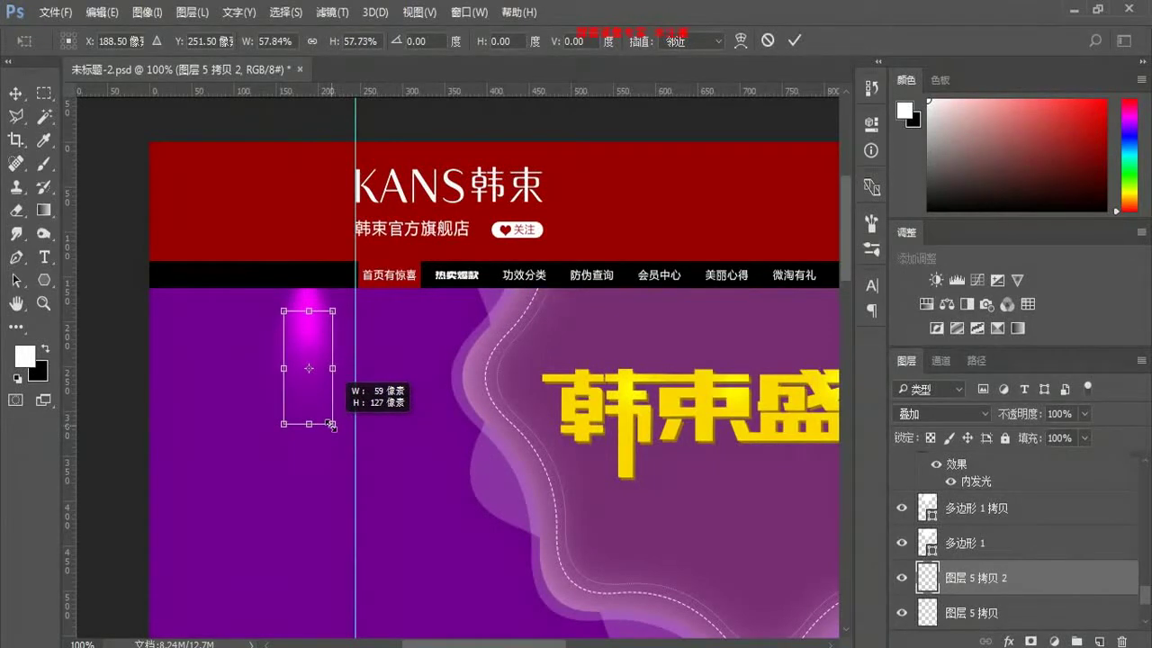
key("Return")
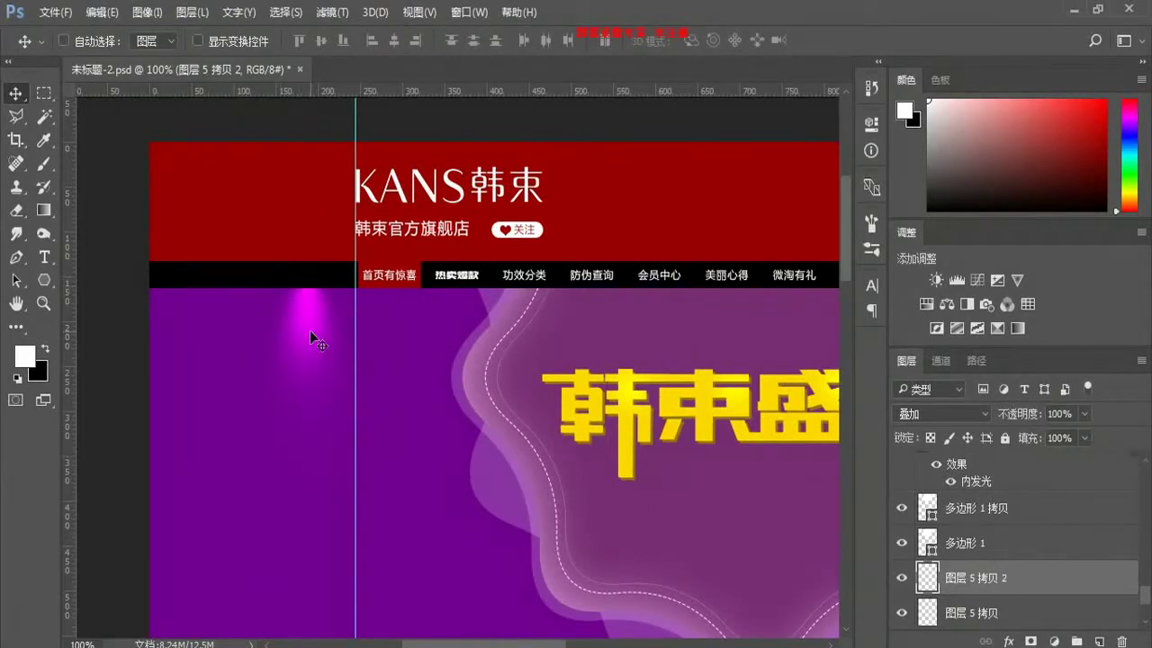
Step: Group the light layers 图层 5, 图层 5 拷贝 and 图层 5 拷贝 2 and bring the group to the front of the layer stack
scroll(310, 336, "down", 2)
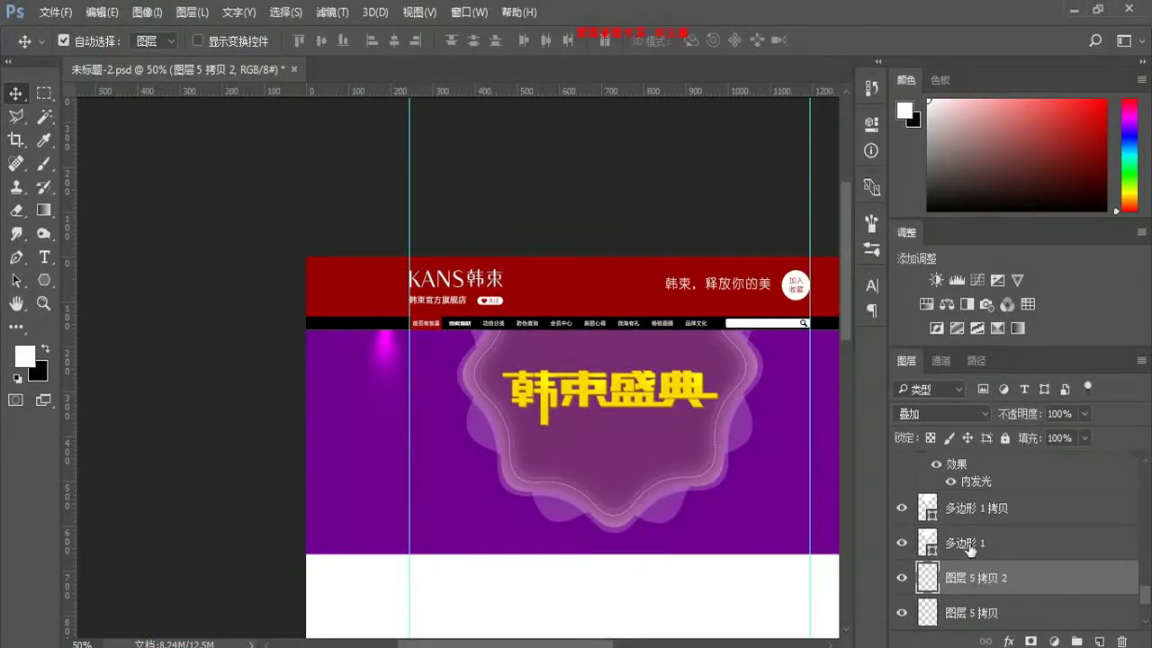
scroll(972, 562, "down", 1)
scroll(1025, 580, "down", 1)
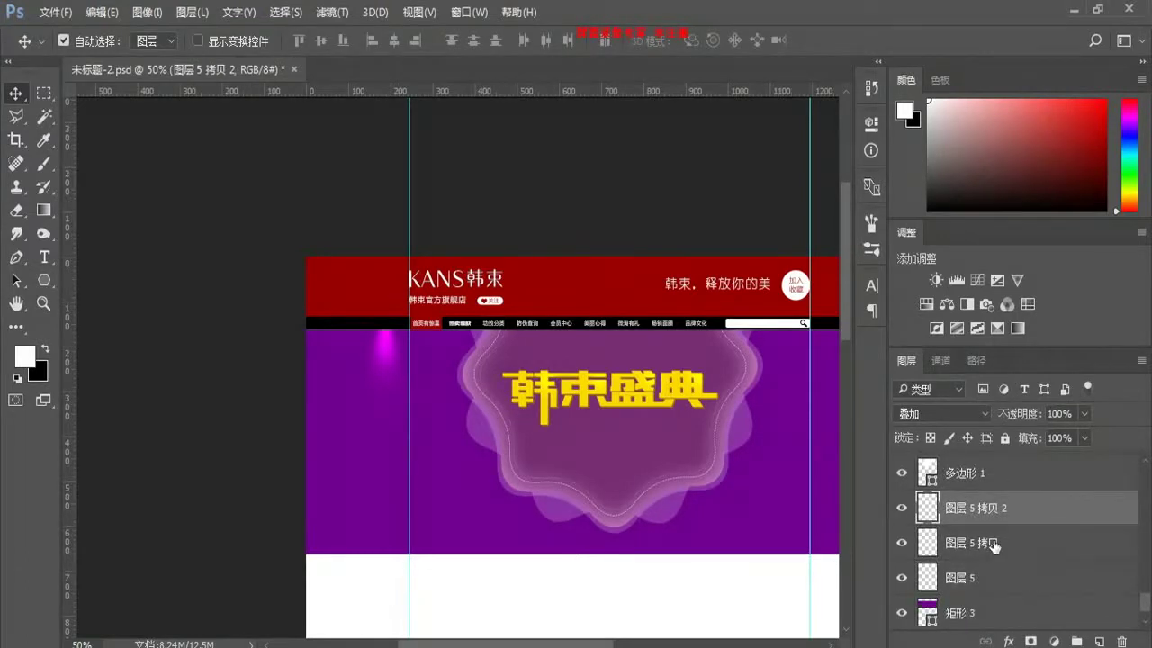
left_click(995, 577, "shift")
mouse_move(383, 347)
left_mouse_down()
mouse_move(383, 365)
mouse_move(383, 351)
left_mouse_up()
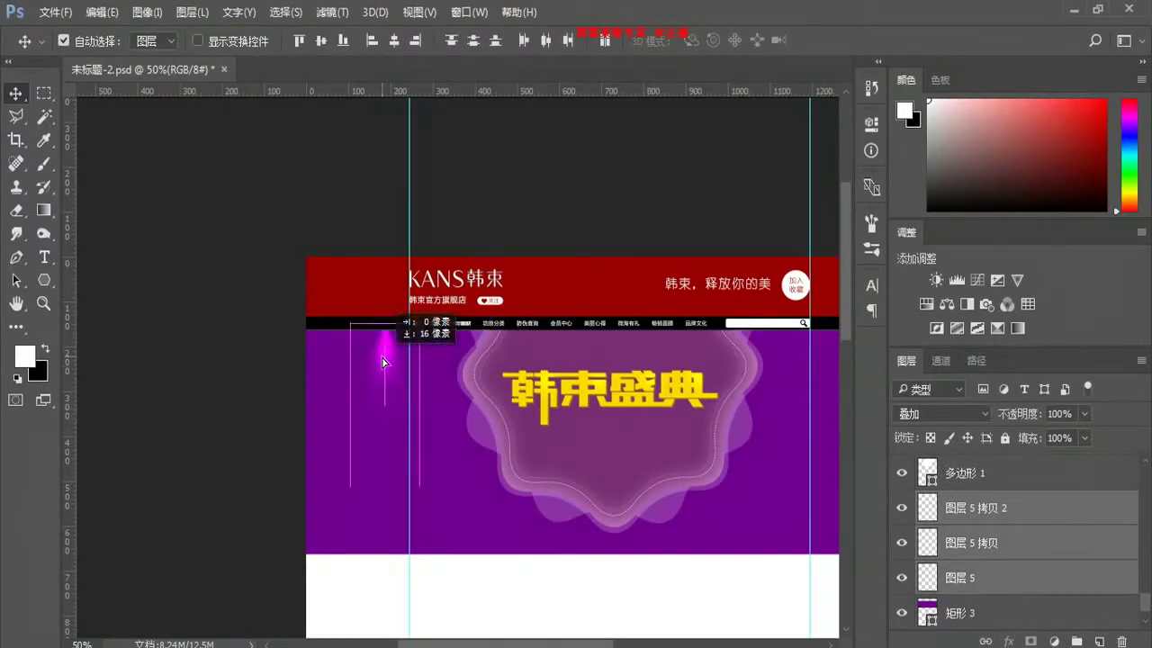
key("ctrl+g")
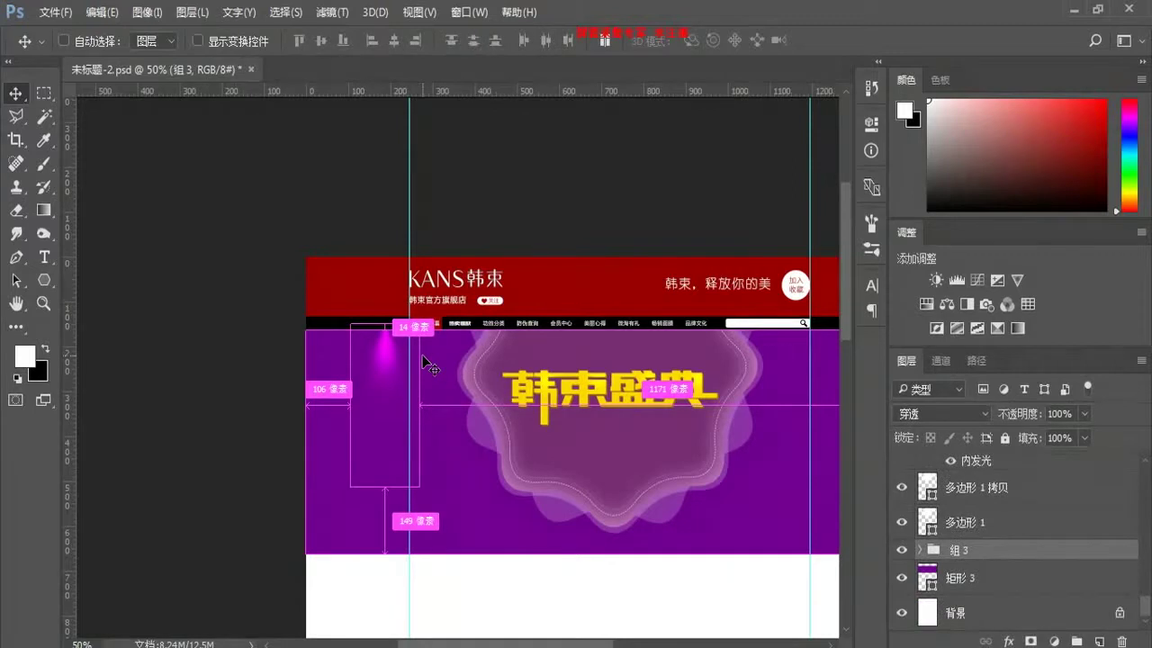
key("ctrl+shift+bracketright")
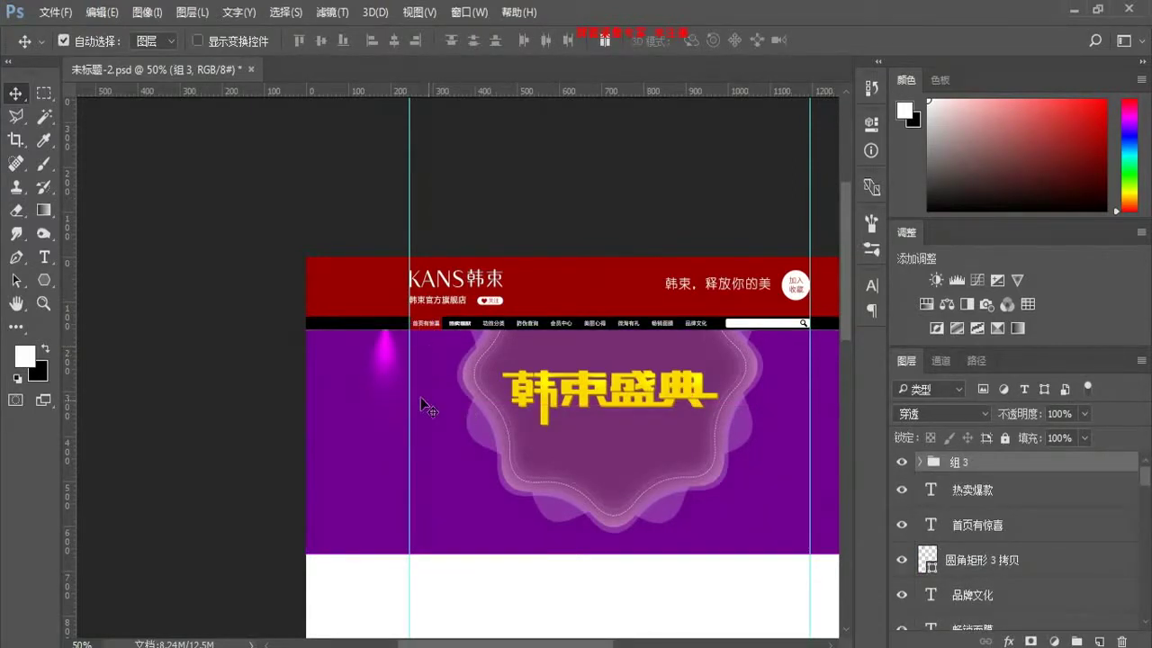
Step: Duplicate light group 组 3 twice and offset each copy horizontally by about 90 px to form a row of three lights
left_click(383, 349)
key("ctrl")
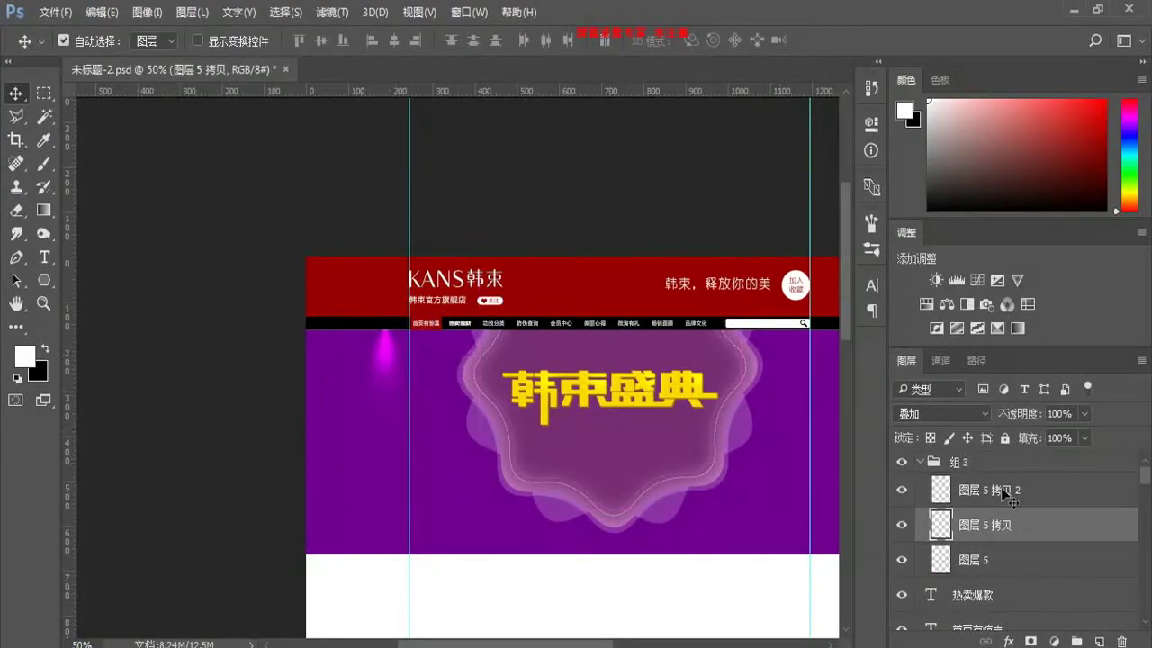
left_click(971, 462)
left_click(919, 462)
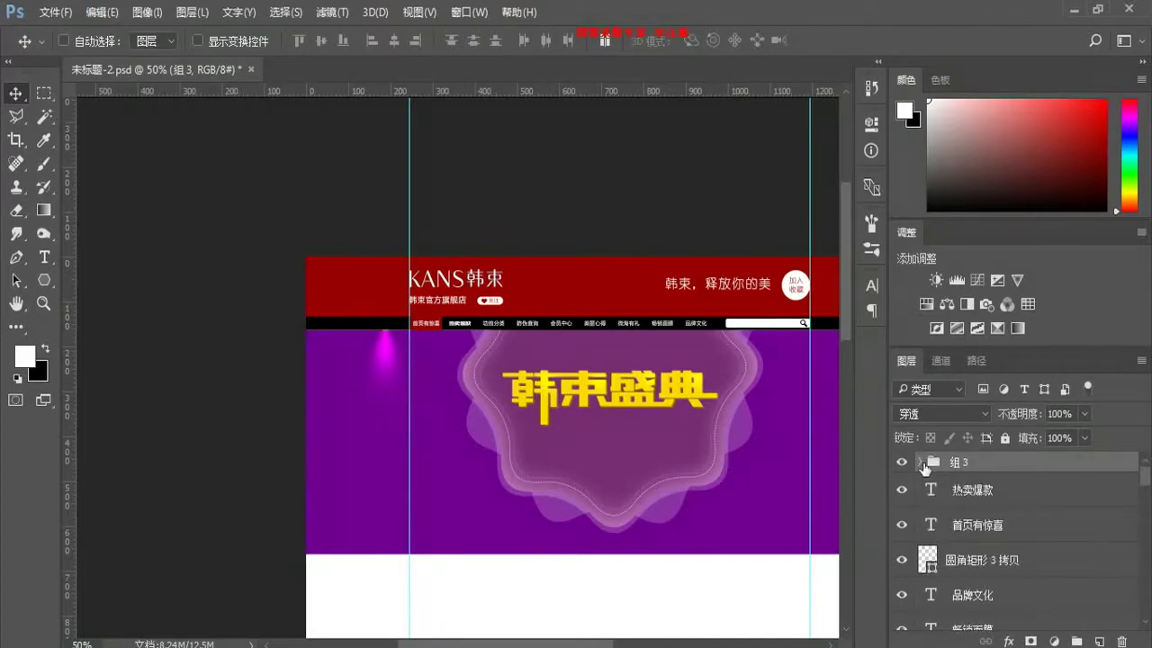
key("ctrl+j")
key("shift+Right")
key("shift+Right")
key("shift+Right")
key("shift+Right")
key("shift+Right")
key("shift+Right")
key("ctrl+j")
key("shift+Right")
key("shift+Right")
key("shift+Right")
key("shift+Right")
key("shift+Right")
key("shift+Right")
key("shift+Right")
key("shift+Right")
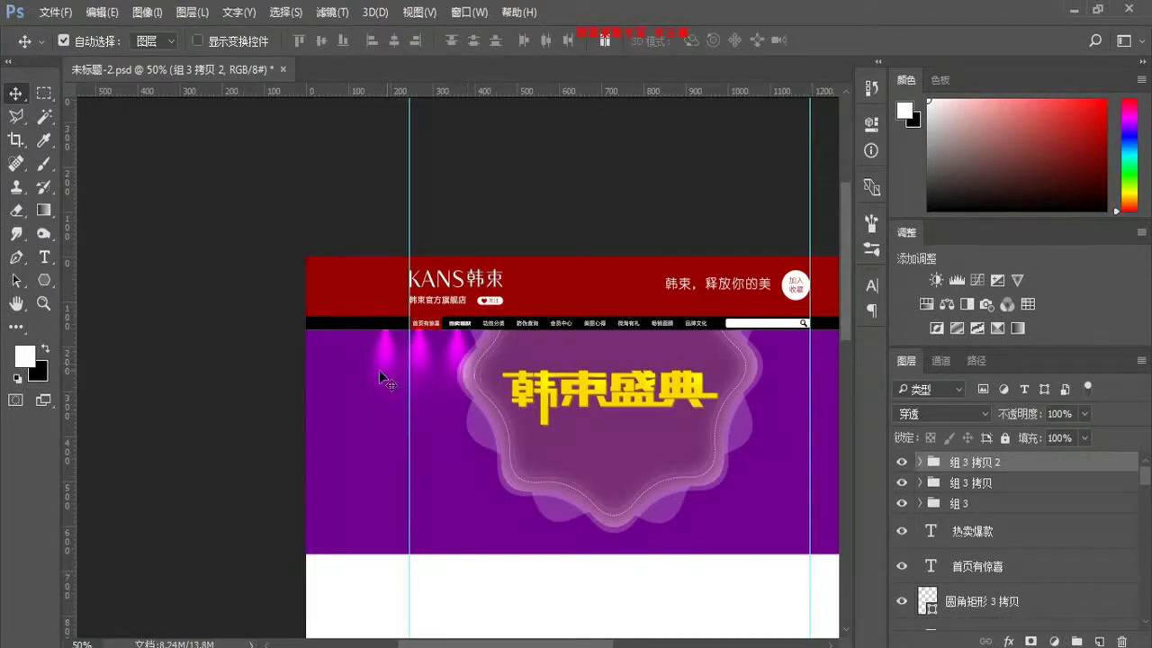
Step: Copy the three upright lights across the banner to its opposite side beneath the navigation bar
left_click(1012, 507, "shift")
scroll(378, 512, "right", 5)
left_click_drag(227, 357, 640, 367)
left_click_drag(414, 515, 556, 502)
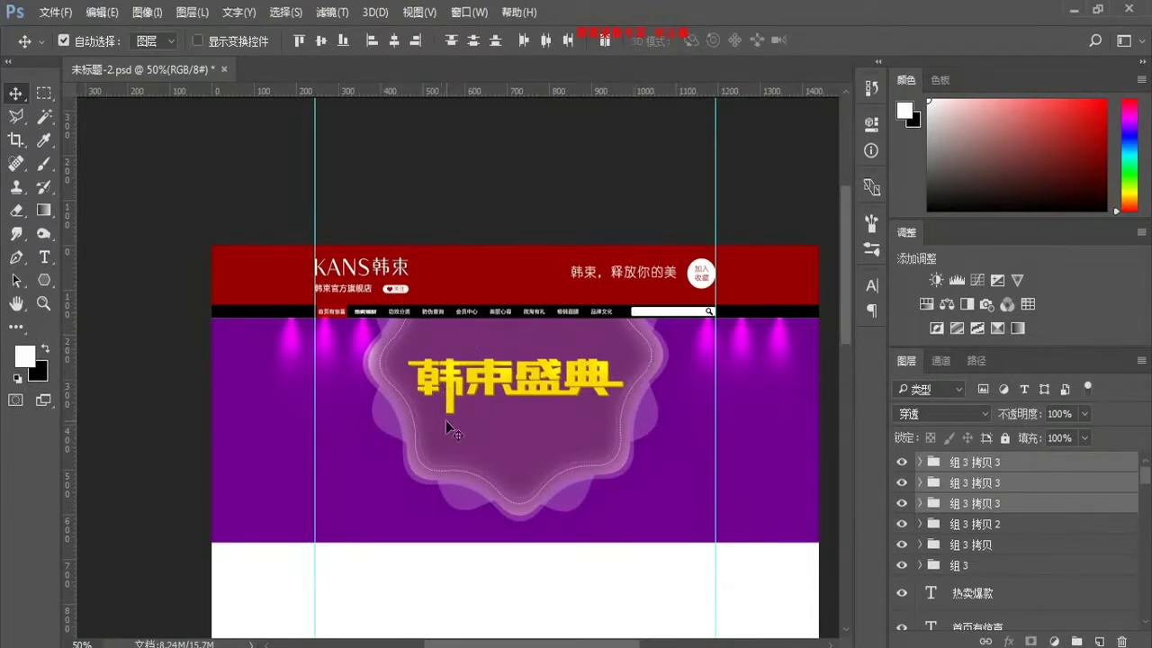
Step: Rotate the original light group 组 3 by -30° with a free transform
left_click(993, 531)
left_click(977, 549, "shift")
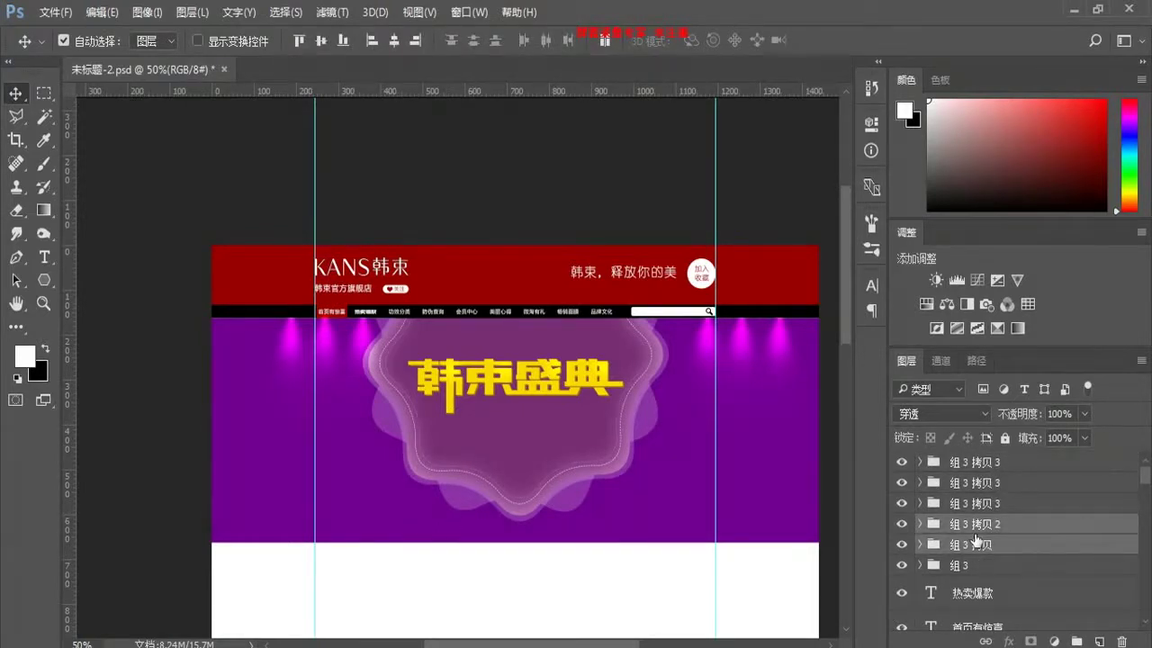
left_click(978, 566)
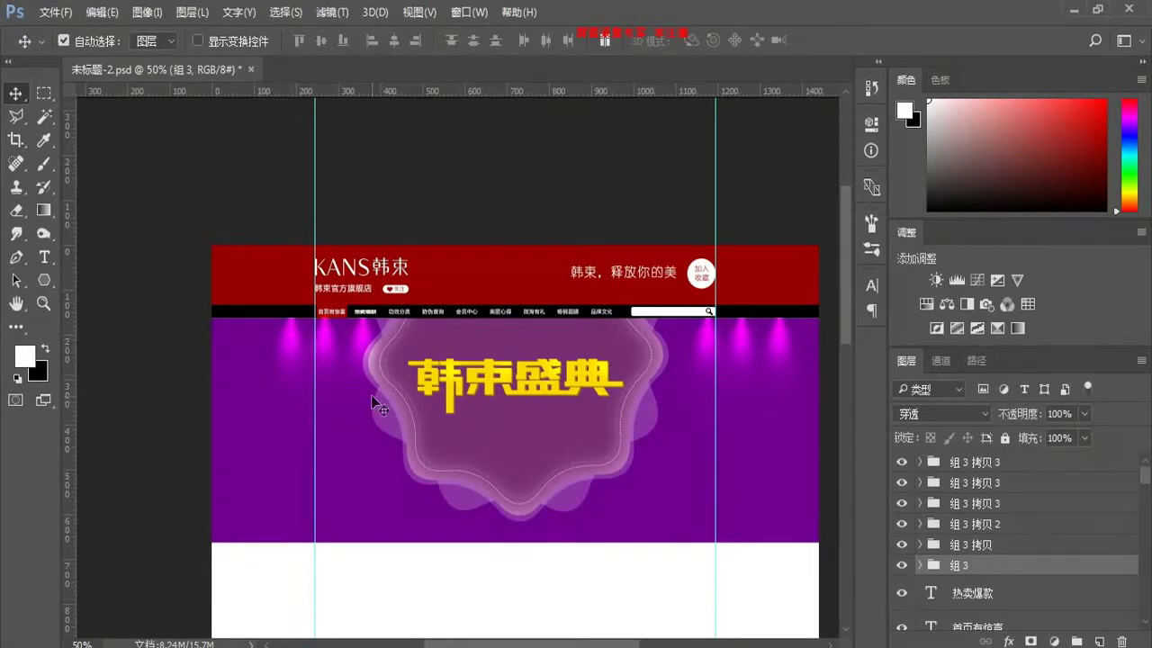
key("ctrl+t")
left_click_drag(369, 463, 430, 472)
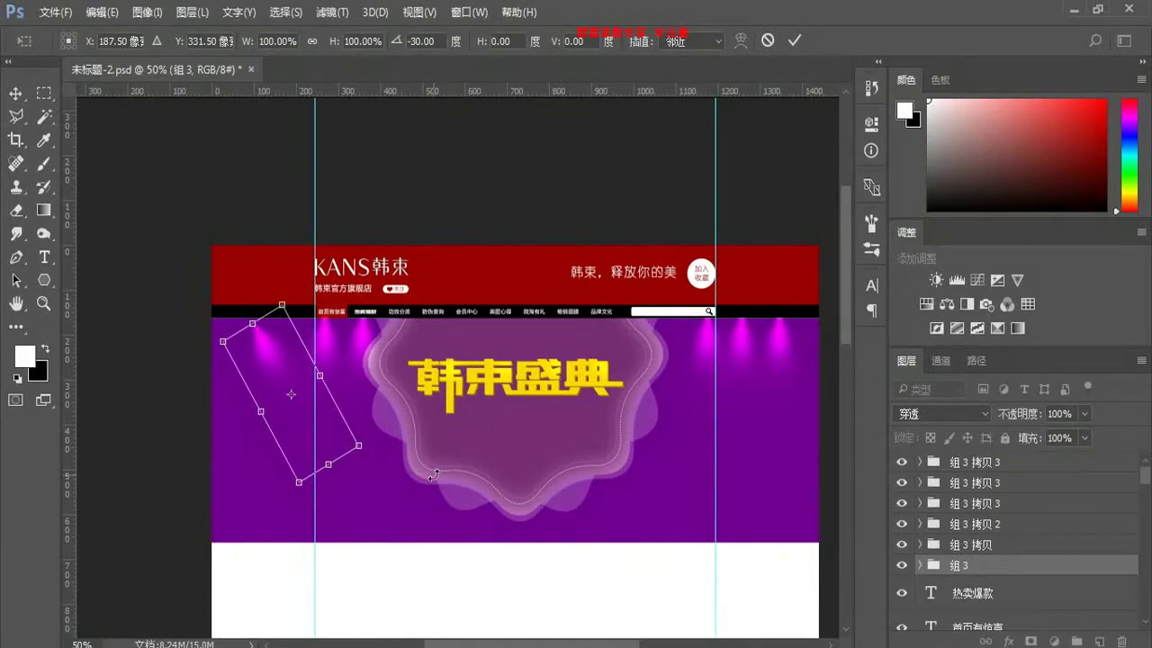
key("Return")
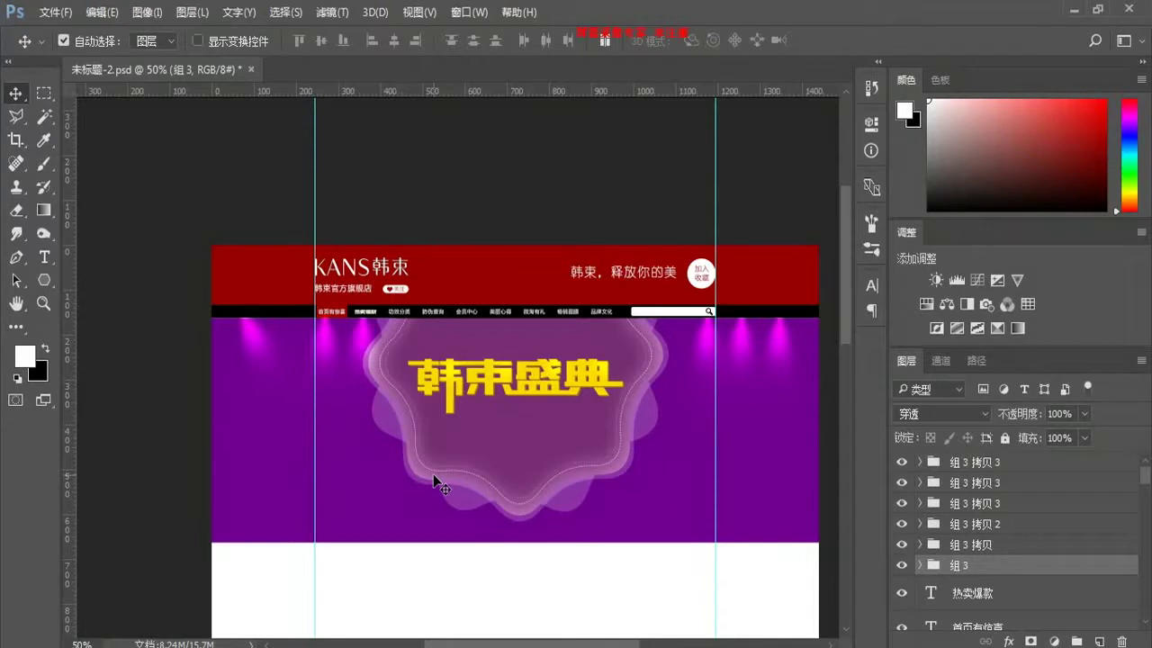
Step: Delete the two upright light copies 组 3 拷贝 and 组 3 拷贝 2 beside the tilted light
left_click(972, 545)
key("Delete")
left_click(971, 525)
key("Delete")
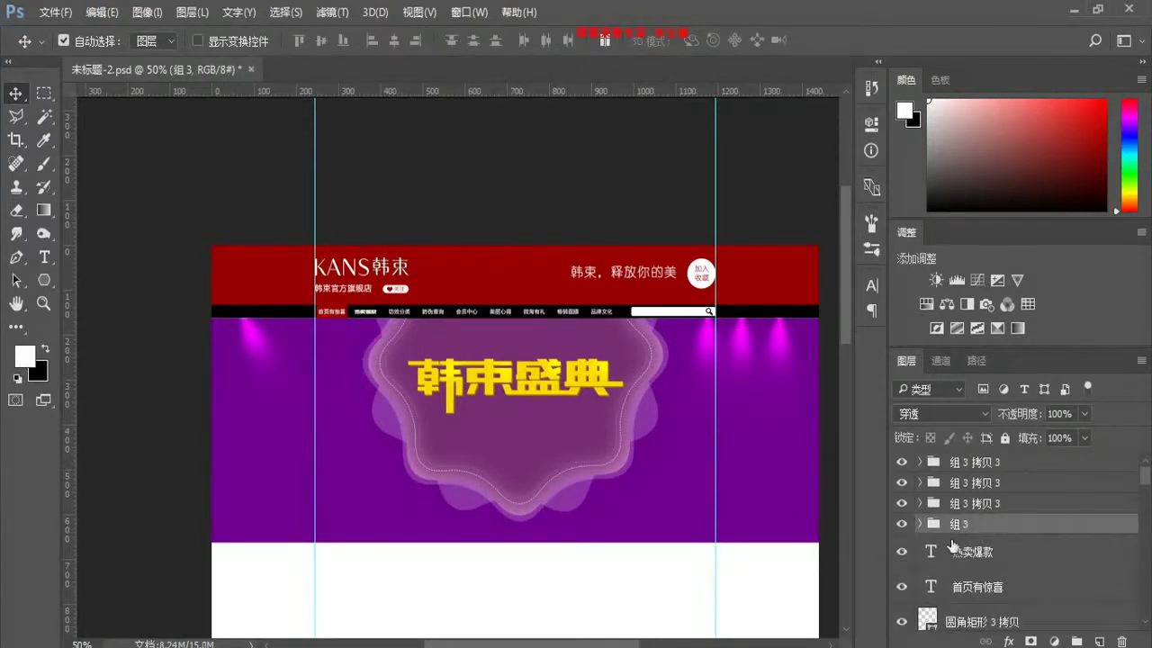
Step: Duplicate the tilted light group twice and shift each copy rightward, spacing the three lights about 110 px apart
key("ctrl+j")
key("shift+Right")
key("shift+Right")
key("shift+Right")
key("shift+Right")
key("shift+Right")
key("shift+Right")
key("shift+Right")
key("shift+Right")
key("shift+Right")
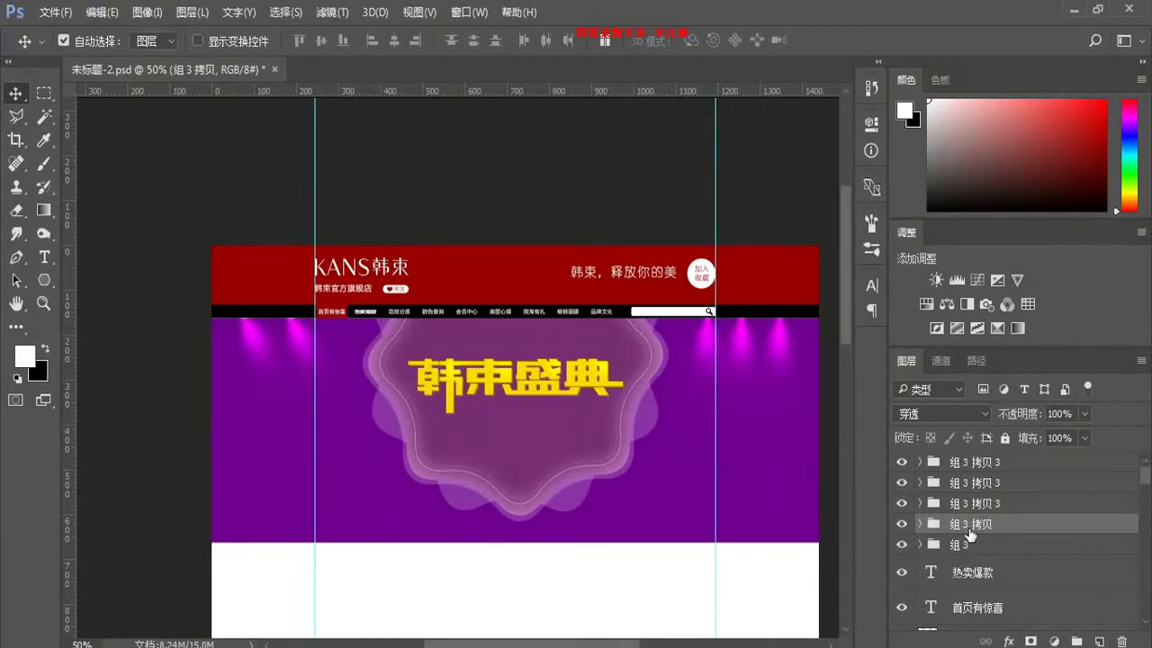
key("ctrl+j")
key("shift+Right")
key("shift+Right")
key("shift+Right")
key("shift+Right")
key("shift+Right")
key("shift+Right")
key("shift+Right")
key("shift+Right")
key("shift+Right")
key("shift+Right")
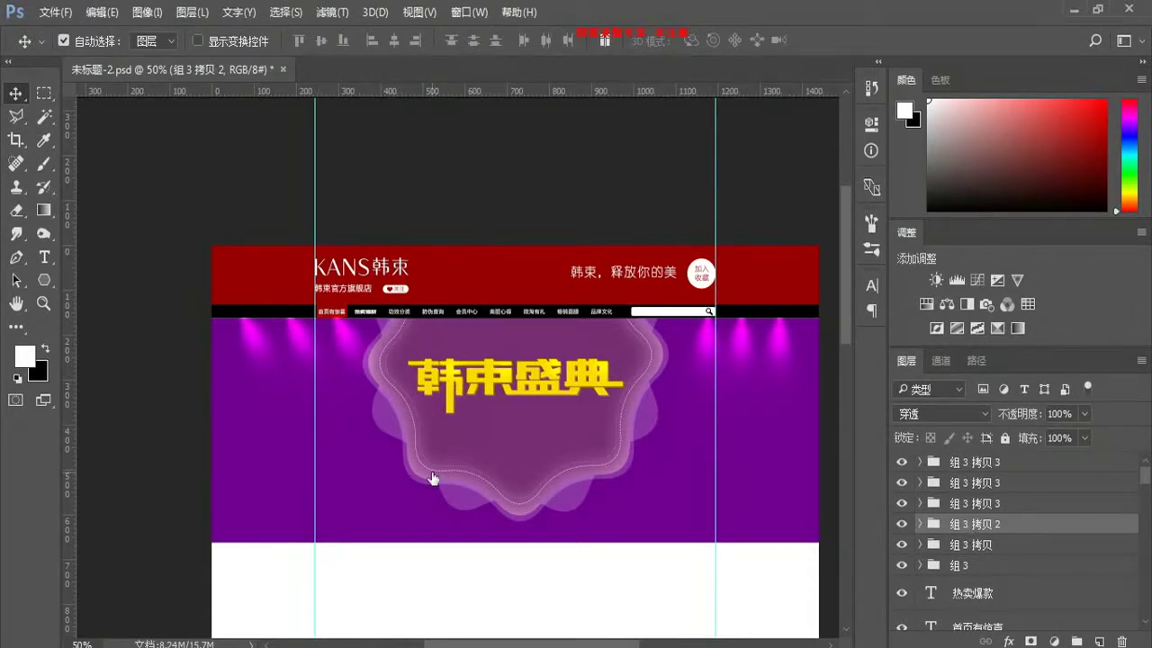
Step: Rotate the innermost light of the right-hand trio by 15° with a free transform
left_click(985, 509)
key("ctrl+t")
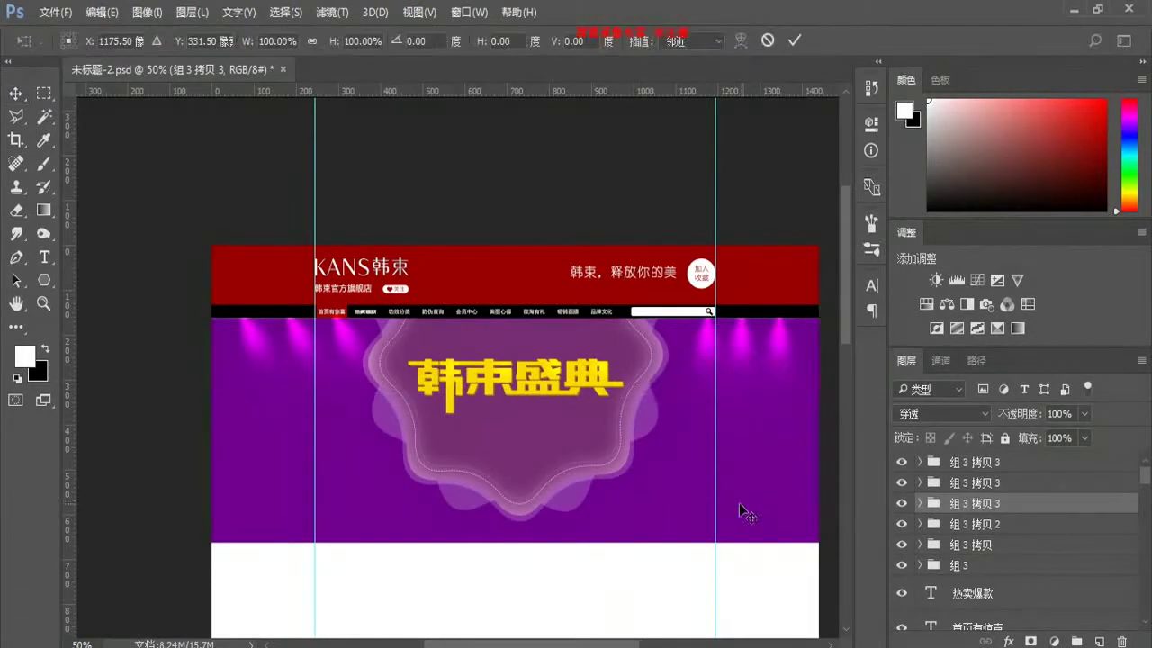
left_click_drag(765, 488, 729, 501)
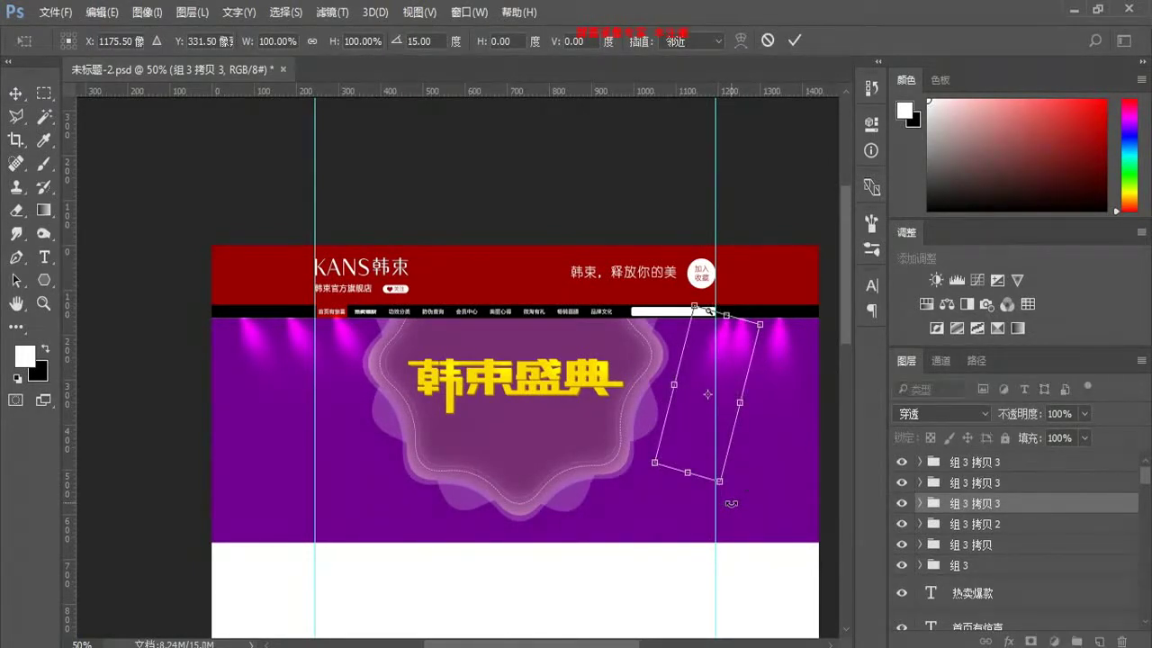
key("Return")
Step: Delete the other two upright right-hand lights and replace them with two repeated copies of the 15° tilted light
left_click(1008, 486)
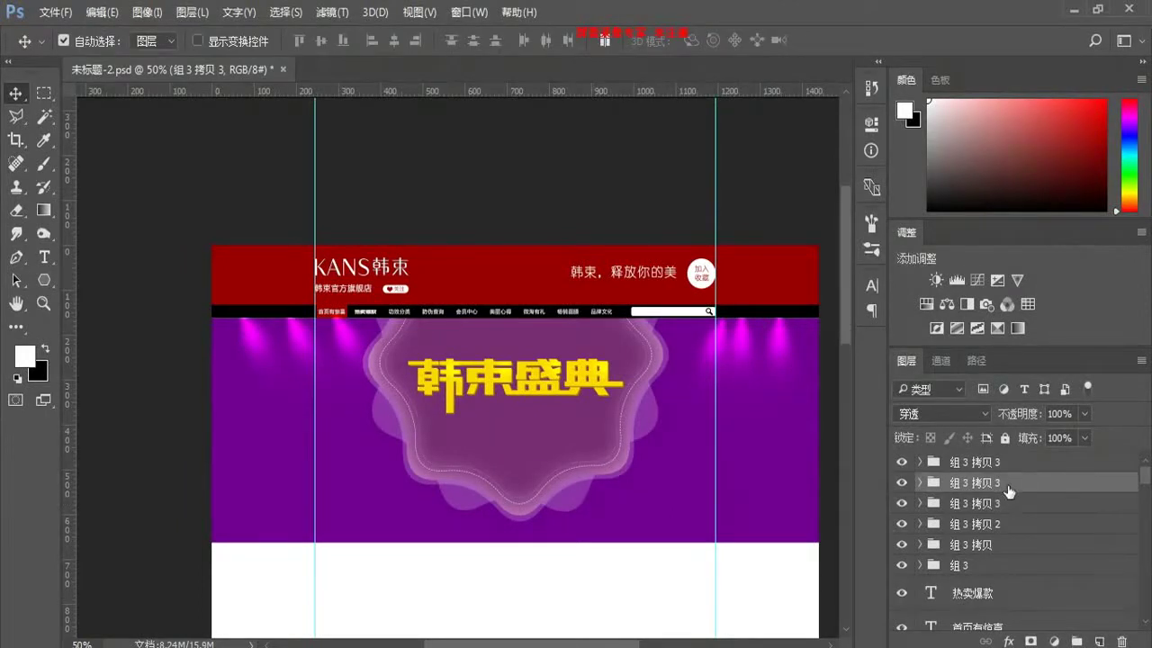
key("Delete")
key("Delete")
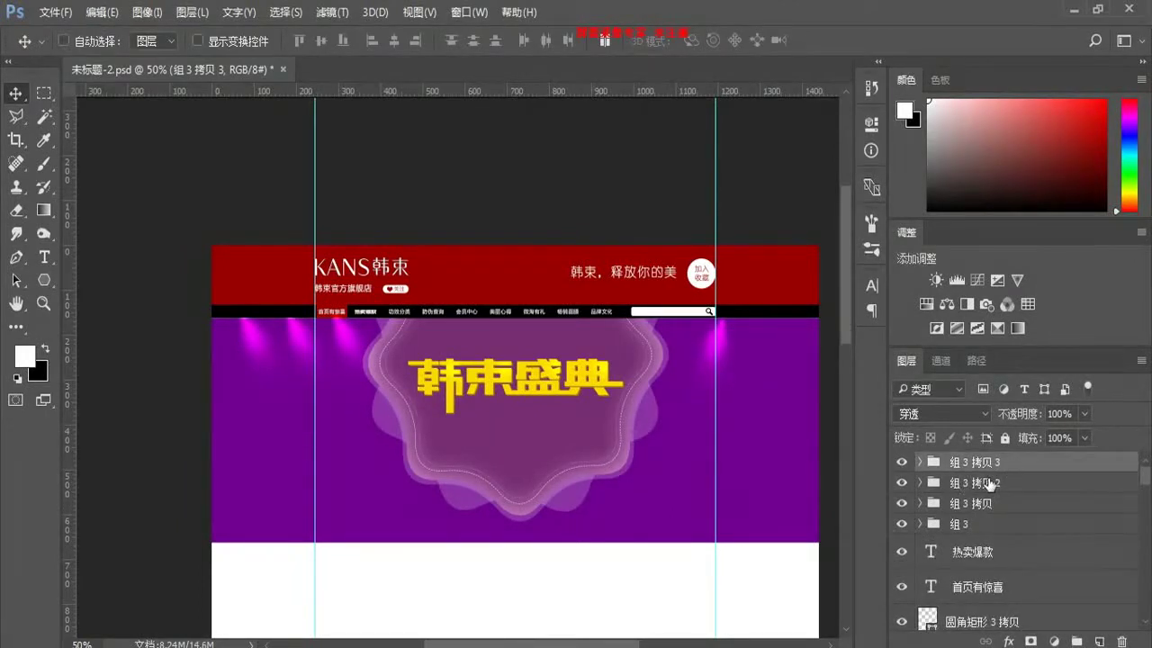
key("ctrl+alt+shift+t")
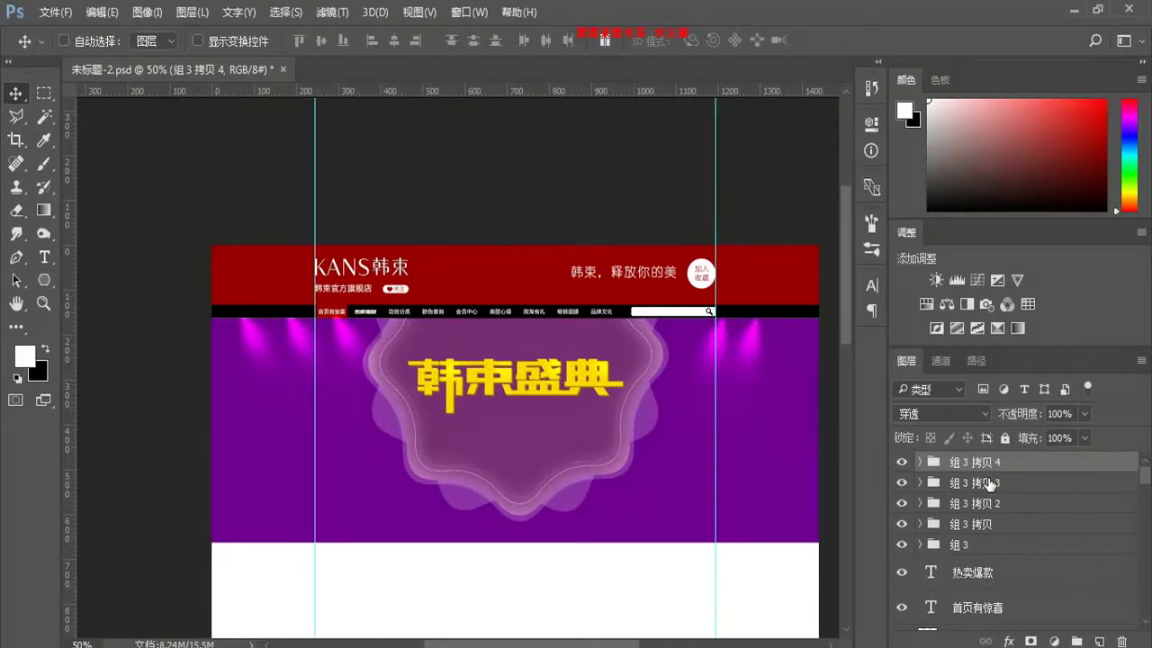
key("ctrl+alt+shift+t")
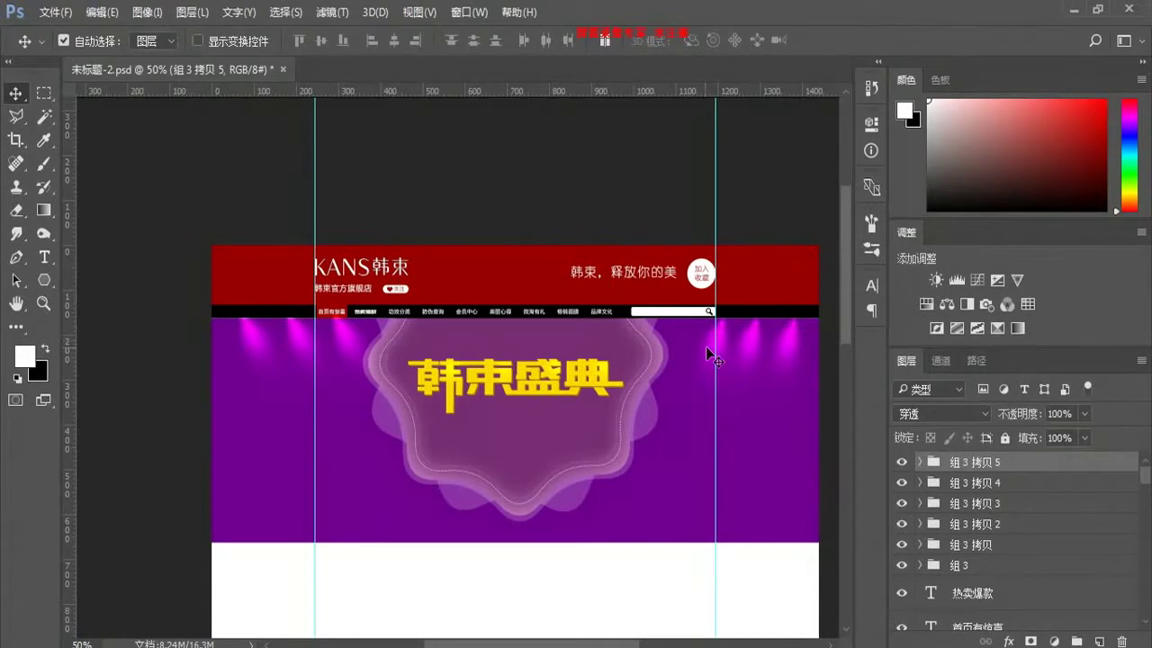
Step: Delete the three right-hand lights and replace them with a copy of the three -30° tilted left-hand lights
left_click(976, 507, "shift")
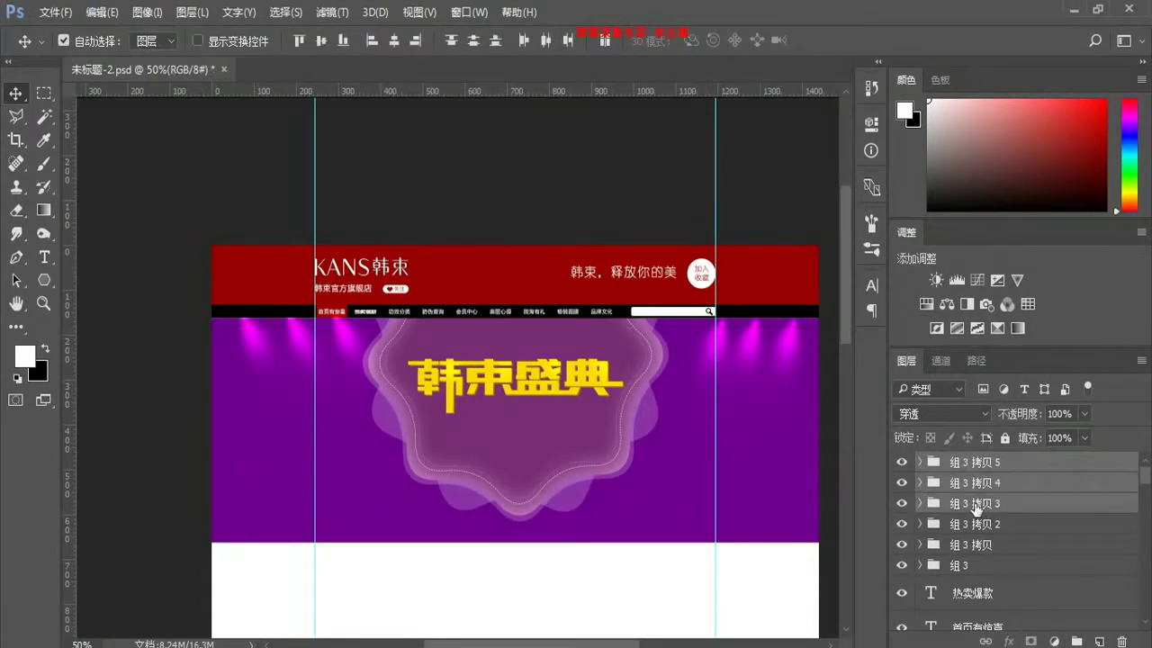
key("Delete")
left_click(976, 507, "shift")
left_click_drag(378, 356, 589, 396)
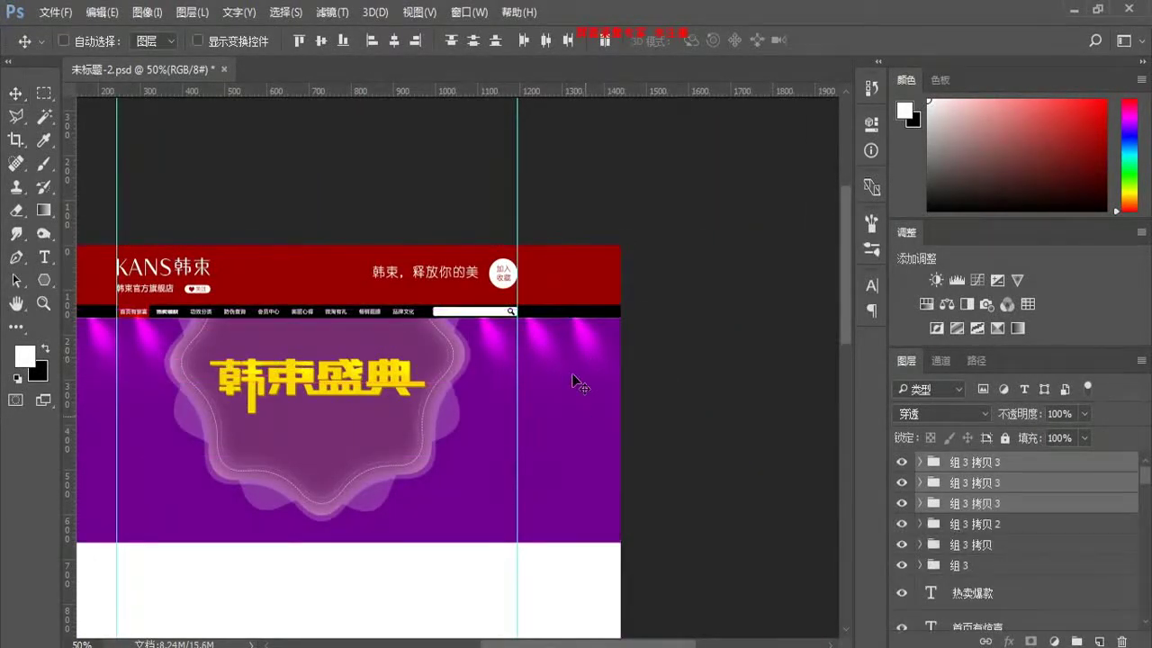
Step: Flip the three copied right-hand lights horizontally and shift them about 80 px toward the banner's centre
key("ctrl+t")
right_click(642, 438)
left_click(572, 315)
key("Return")
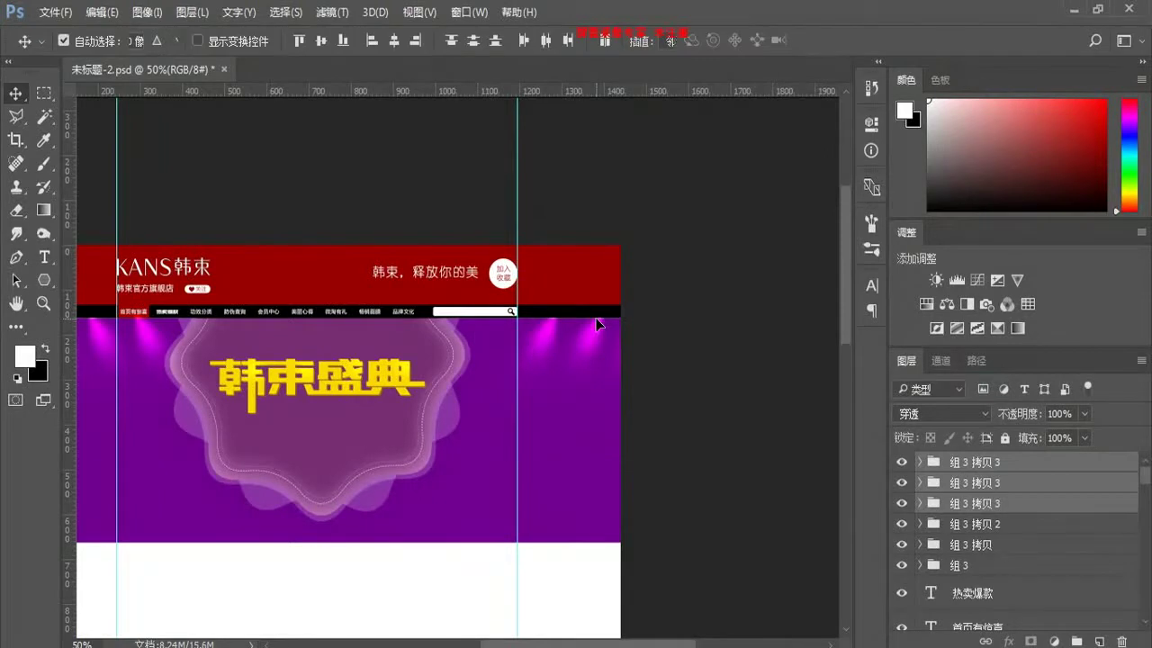
key("shift+Left")
key("shift+Left")
key("shift+Left")
key("shift+Left")
key("shift+Left")
key("shift+Left")
key("shift+Left")
key("shift+Left")
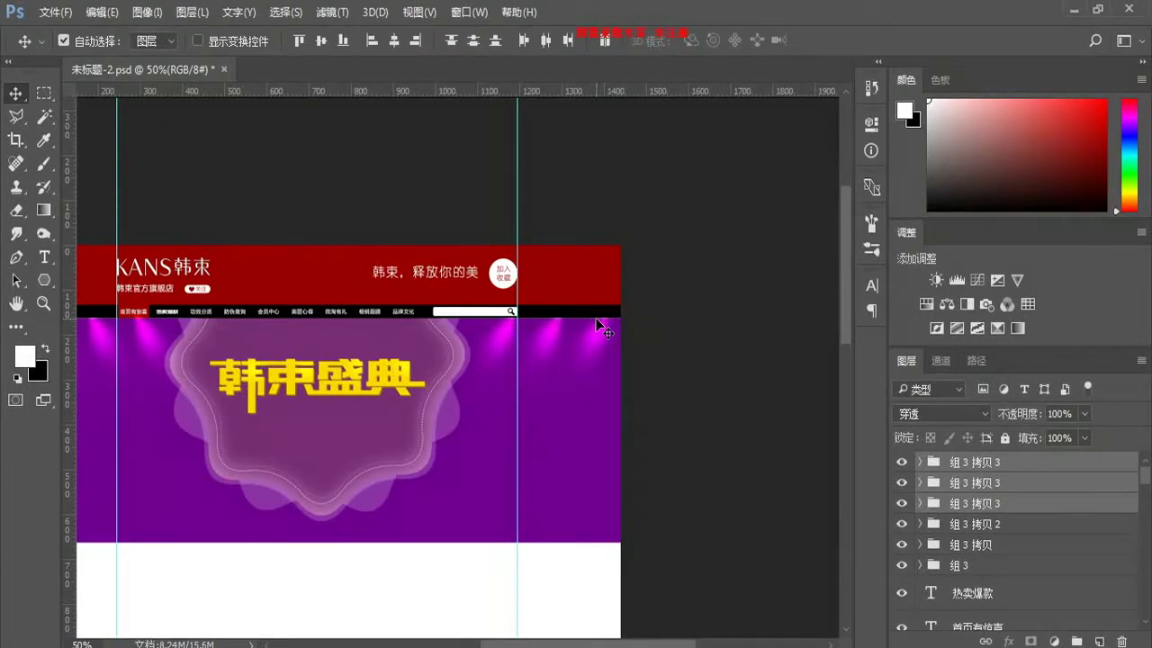
Step: Group all six light groups together and toggle the new group's visibility to check the lighting
scroll(537, 409, "left", 3)
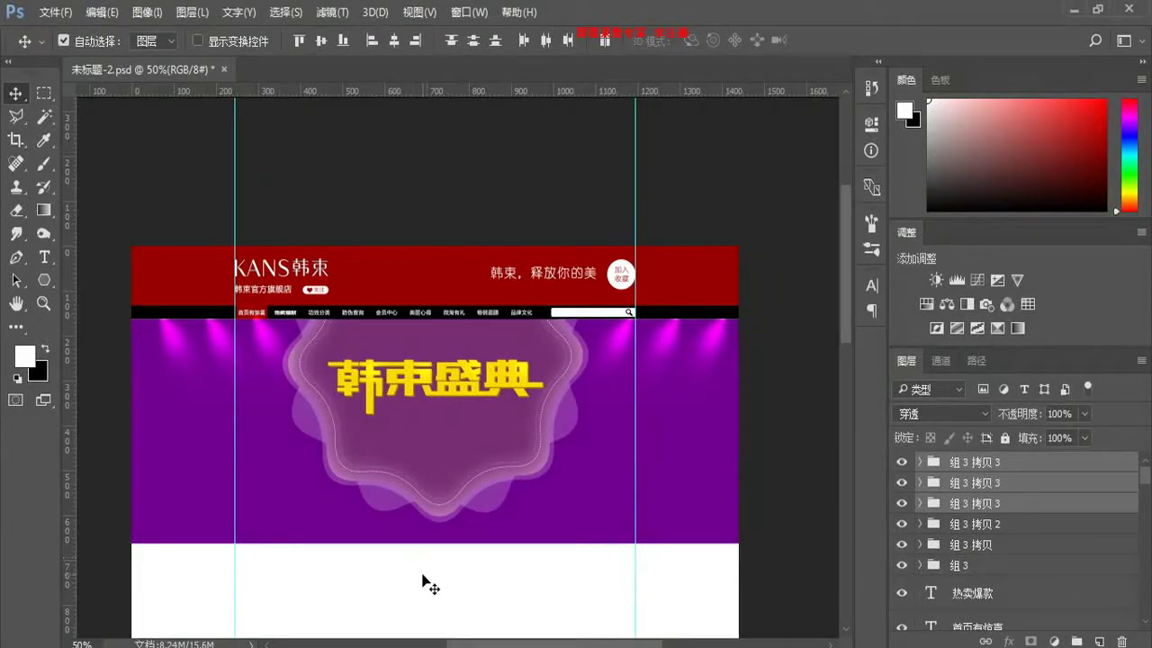
left_click(988, 563)
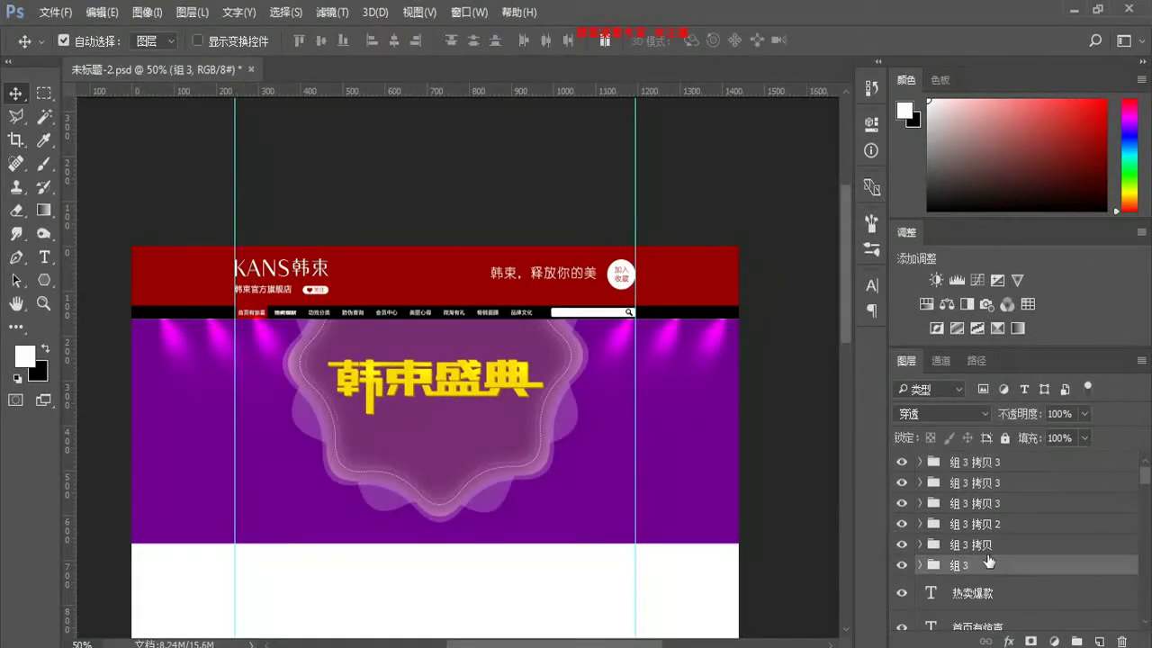
left_click(969, 463, "shift")
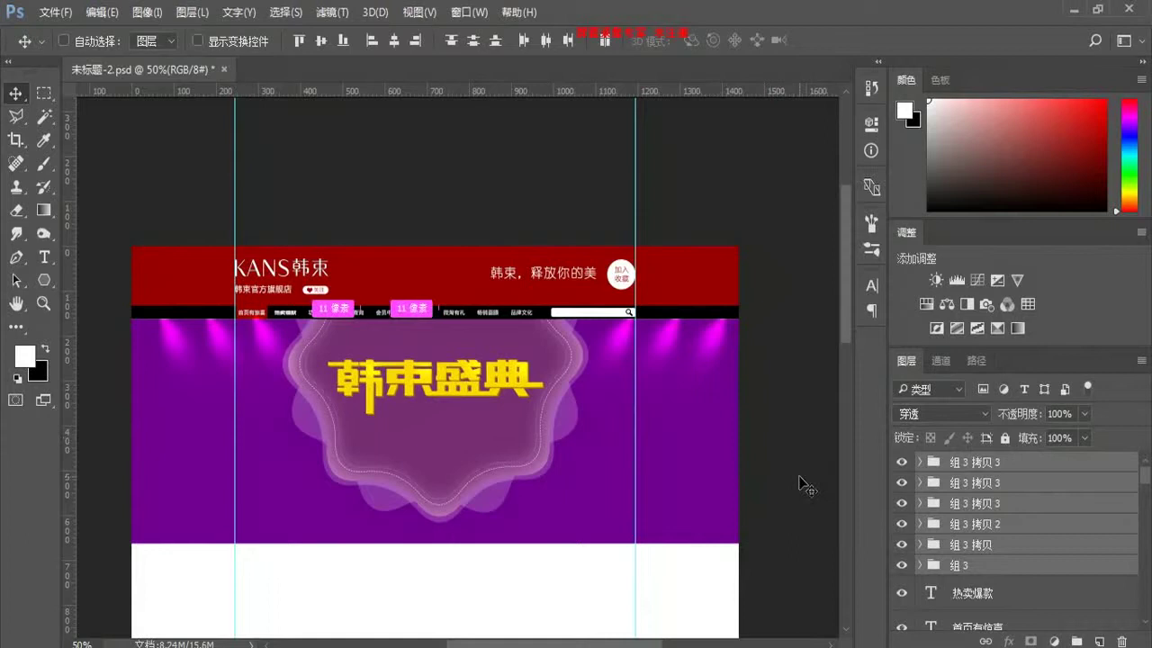
key("ctrl+g")
left_click(902, 462)
left_click(903, 464)
Step: Centre the group of lights horizontally on the purple banner rectangle 矩形 3
scroll(1035, 567, "down", 10)
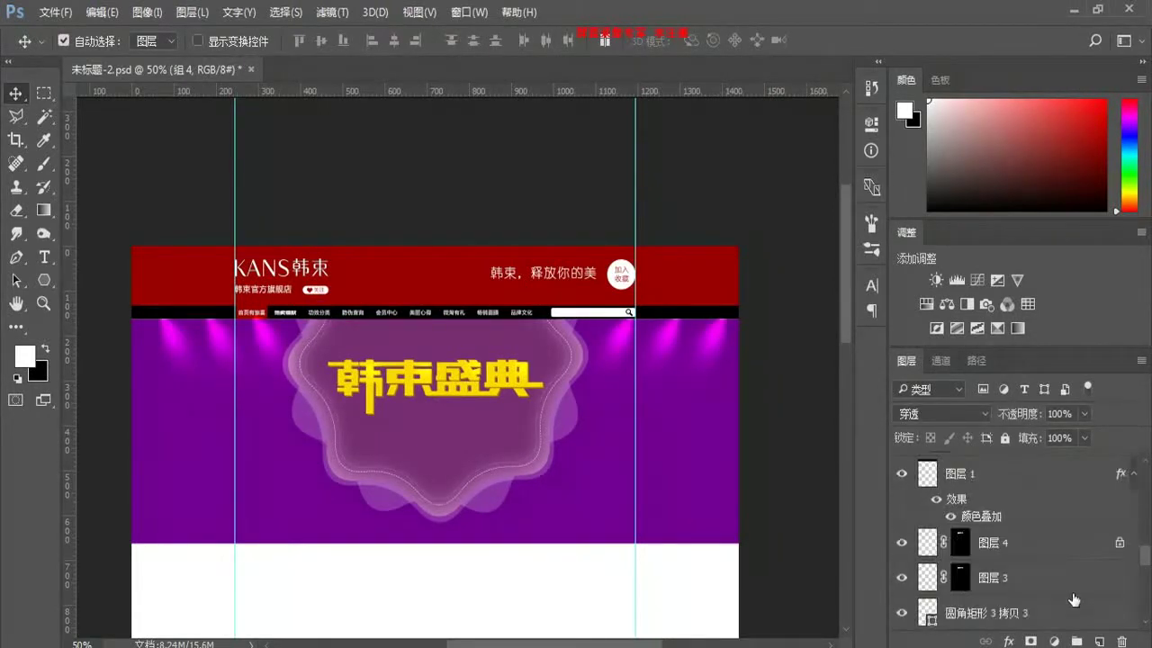
key("ctrl")
left_click(979, 585, "ctrl")
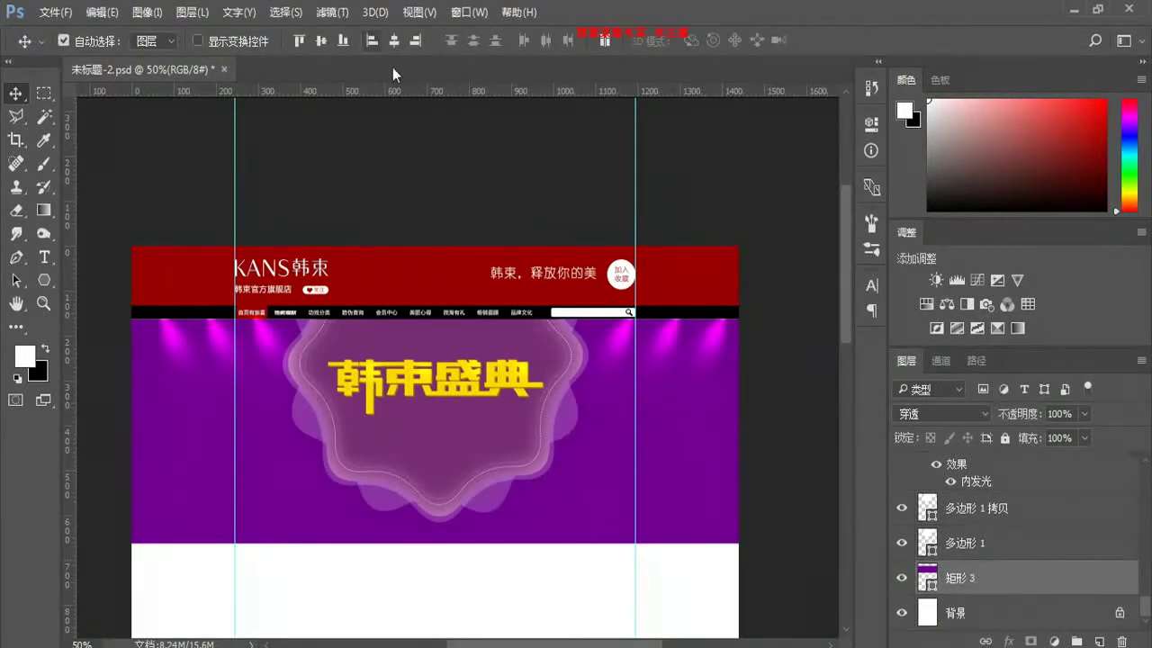
left_click(394, 40)
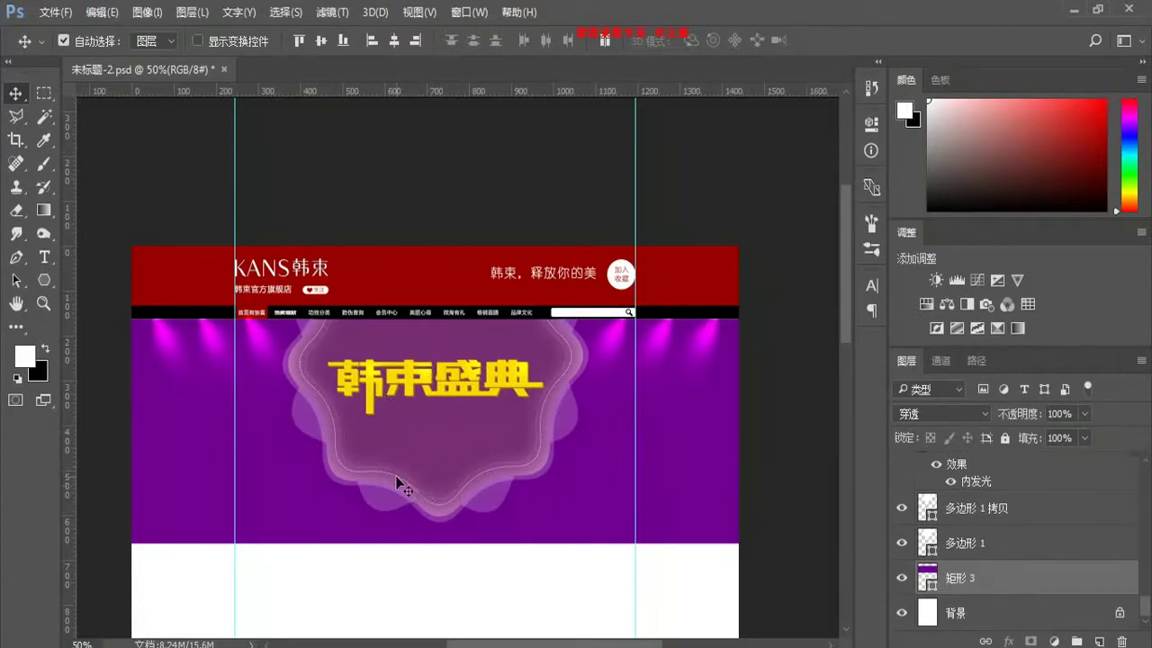
Step: Consult the 草图 draft in the 美图看看 viewer, and add the text 2018.12.12 below the purple banner in Photoshop
key("alt+Tab")
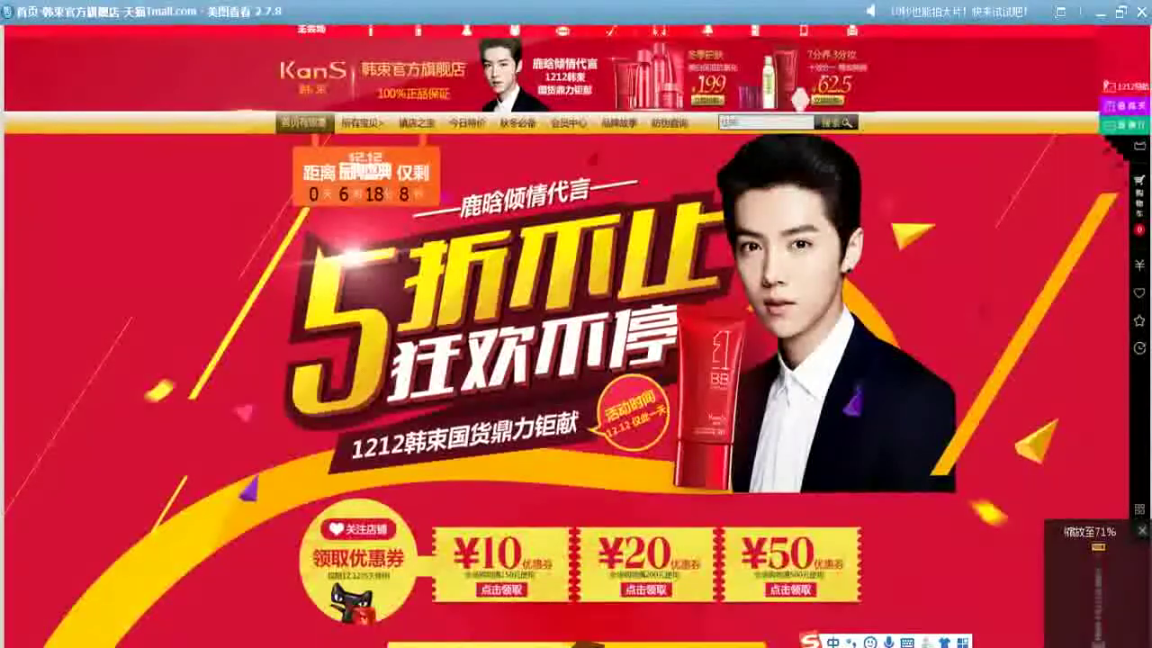
key("Escape")
double_click(283, 166)
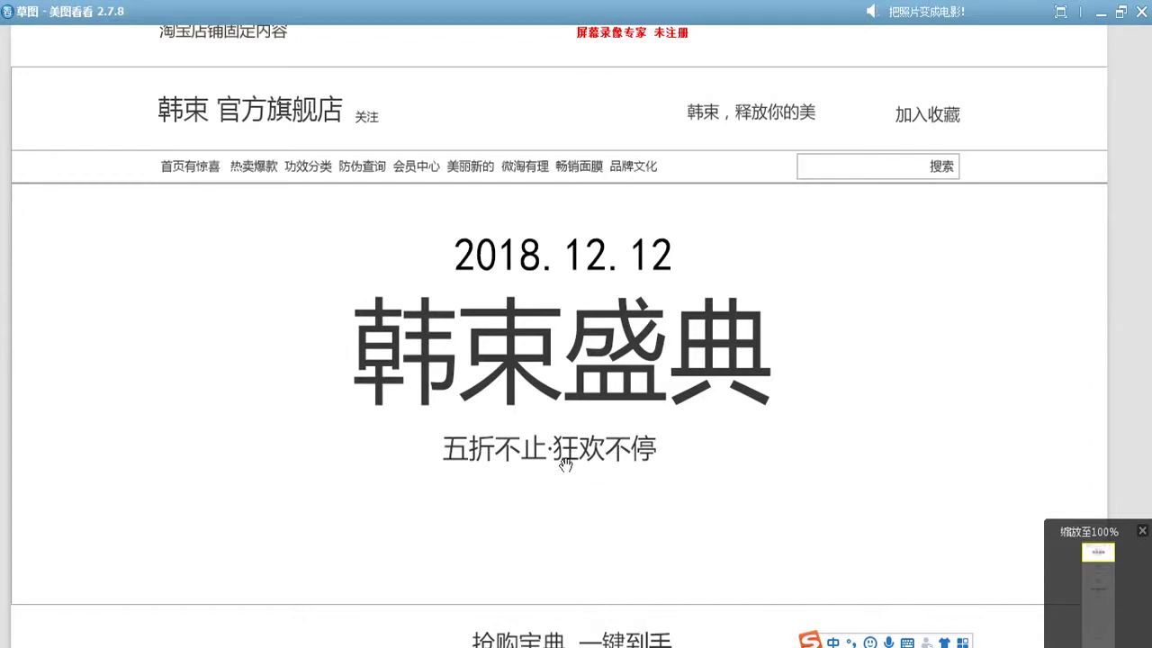
key("alt+Tab")
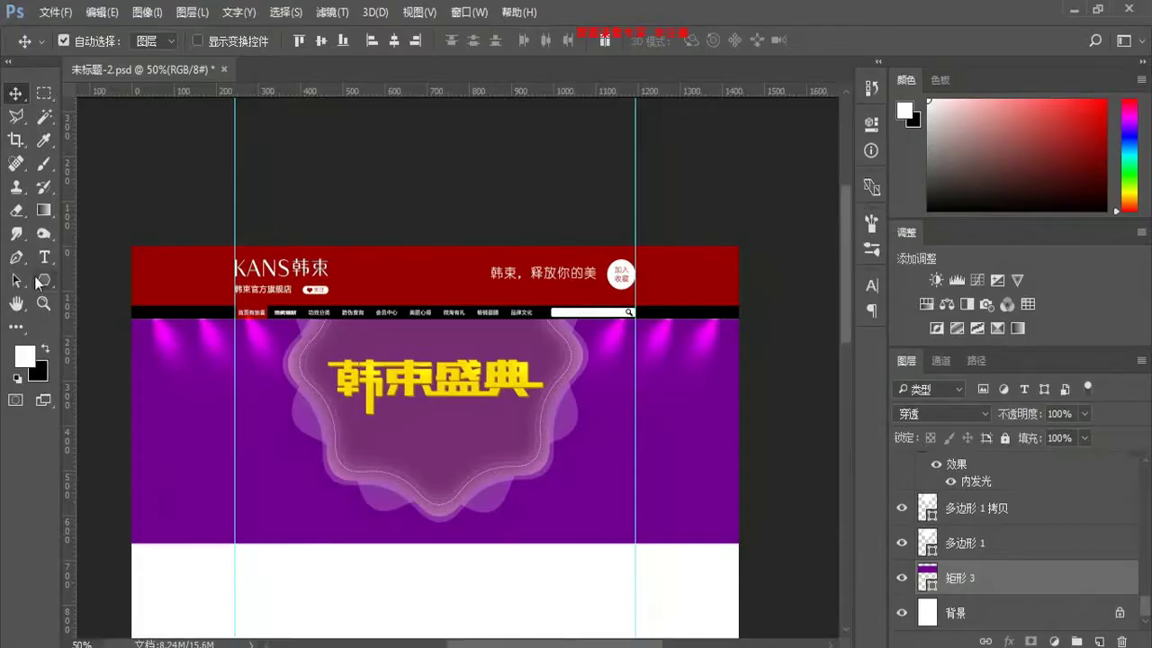
left_click(44, 256)
scroll(450, 539, "down", 1)
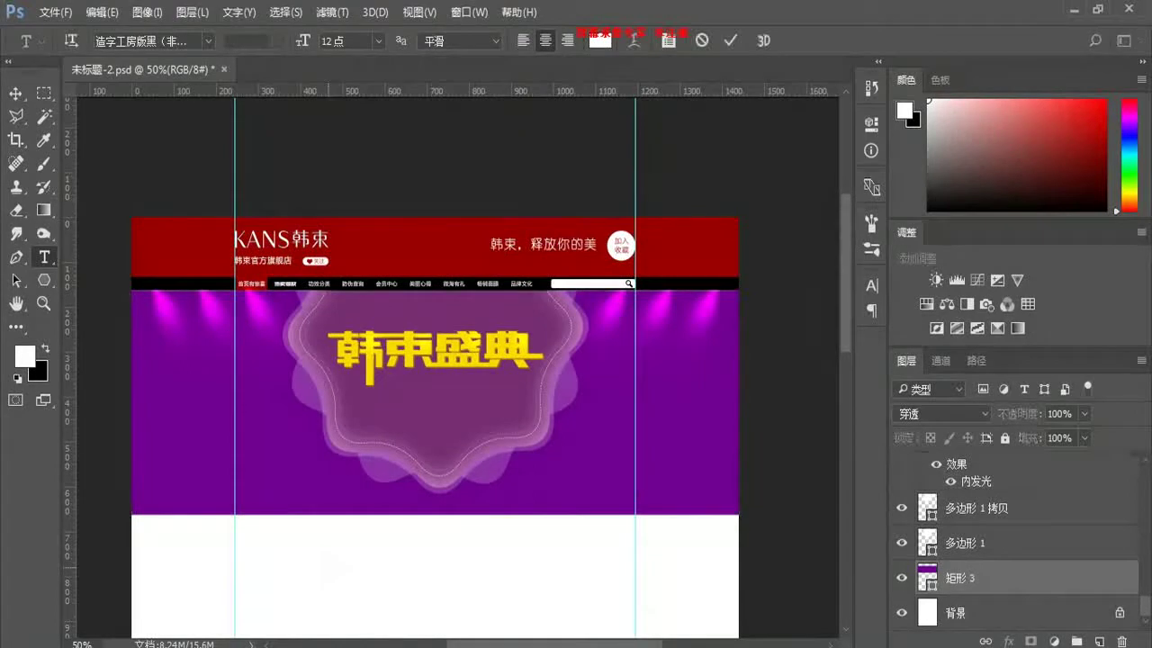
left_click(327, 567)
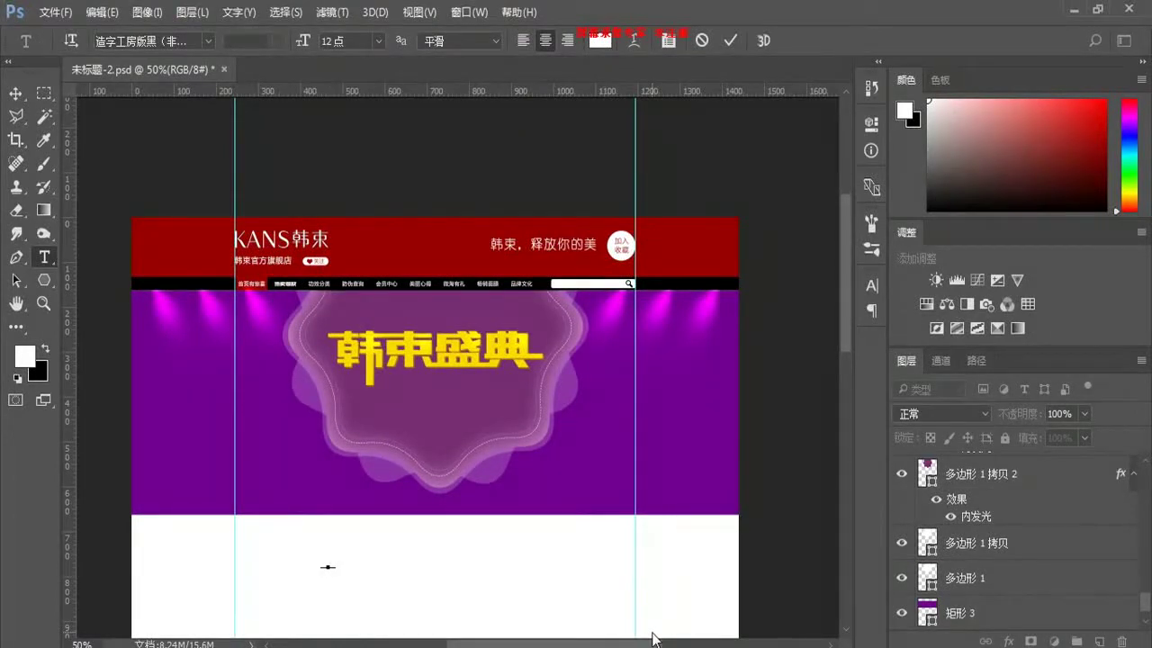
key("ctrl+v")
key("ctrl+Return")
left_click(15, 94)
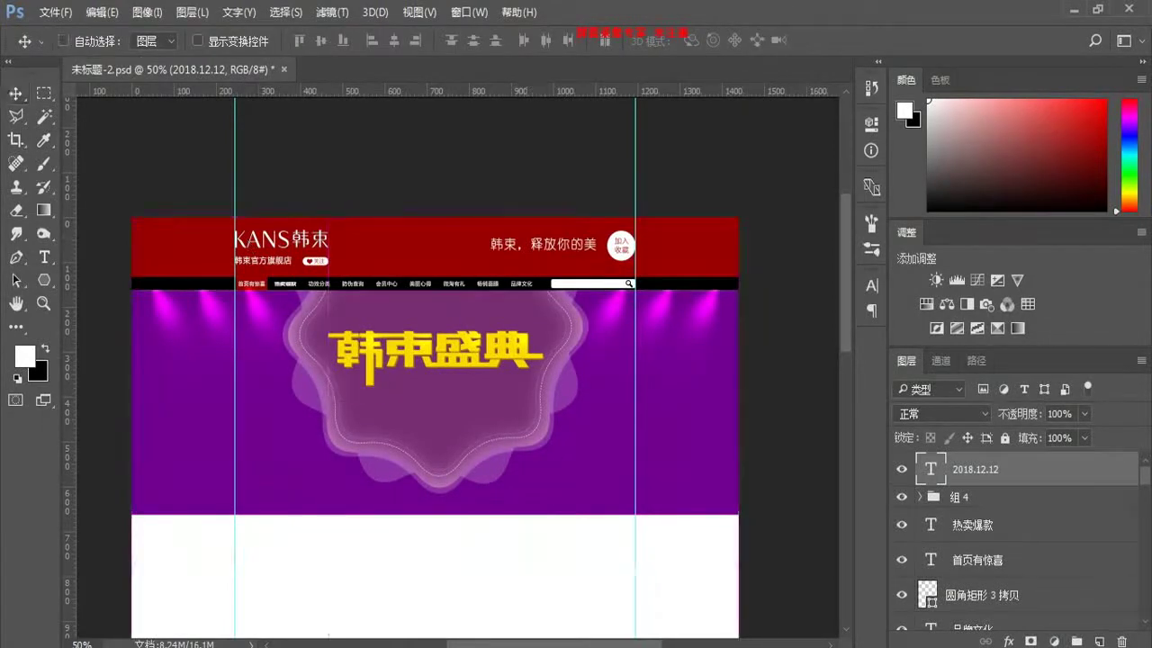
Step: Move the 2018.12.12 text up onto the purple banner, just above the gold 韩束盛典 lettering
key("ctrl+t")
key("shift+Up")
key("shift+Up")
key("shift+Up")
key("shift+Up")
key("shift+Up")
key("shift+Up")
key("shift+Up")
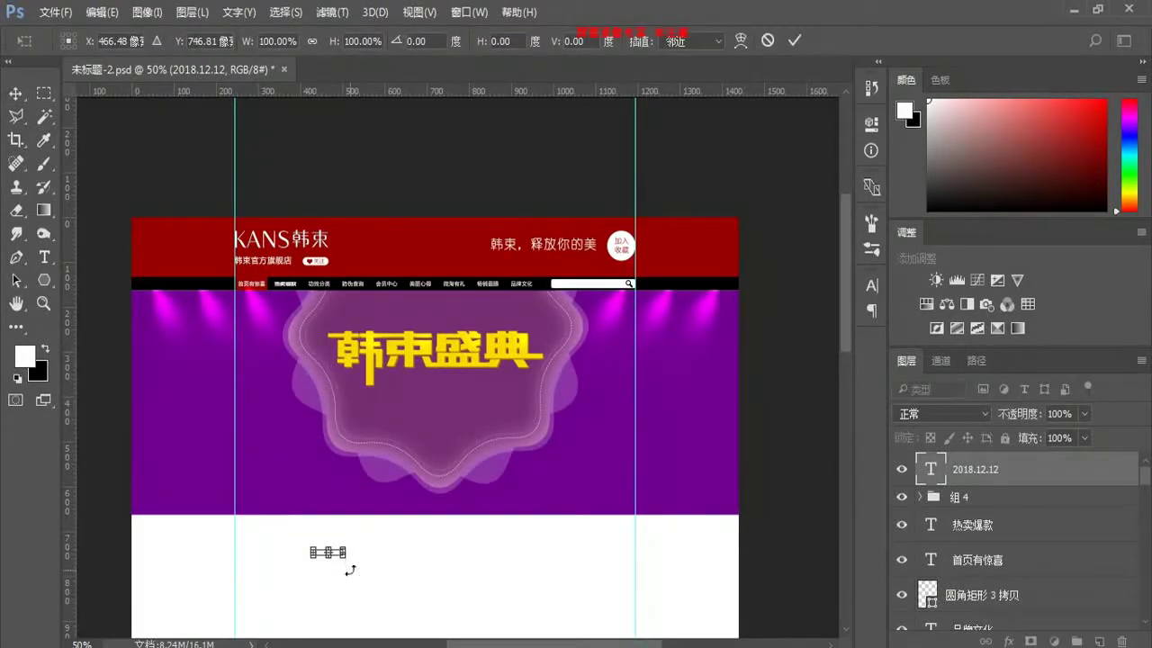
key("shift+Up")
key("shift+Up")
key("shift+Up")
key("shift+Up")
key("shift+Up")
key("shift+Up")
key("shift+Up")
key("shift+Up")
key("shift+Up")
key("shift+Up")
key("shift+Up")
key("shift+Up")
key("shift+Up")
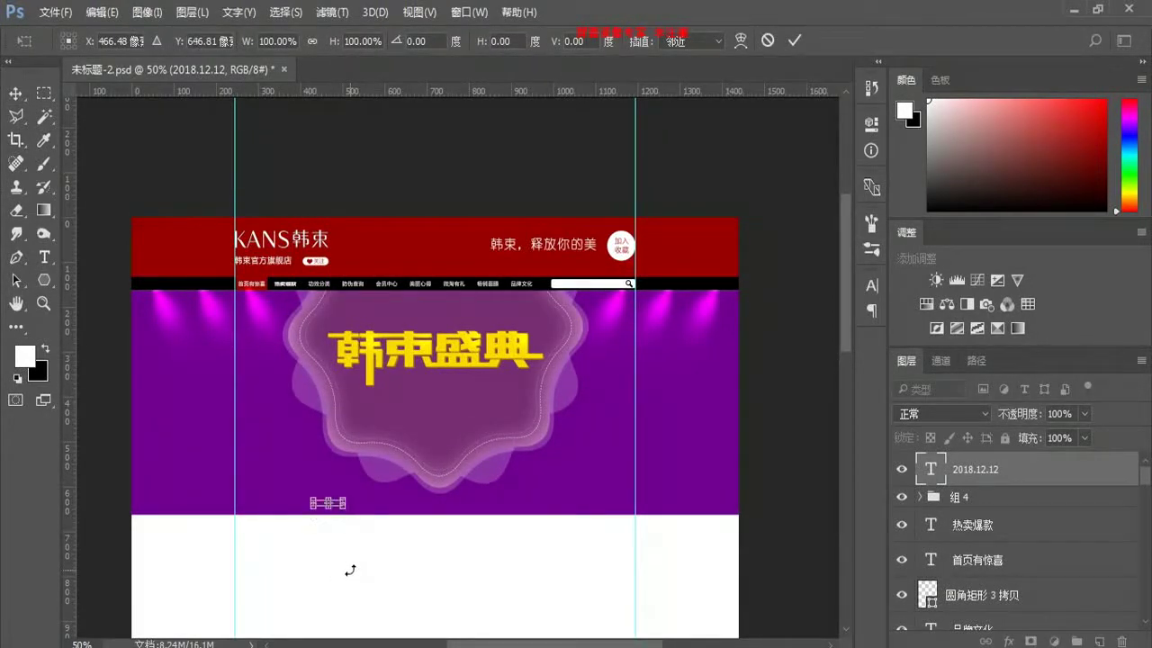
key("Return")
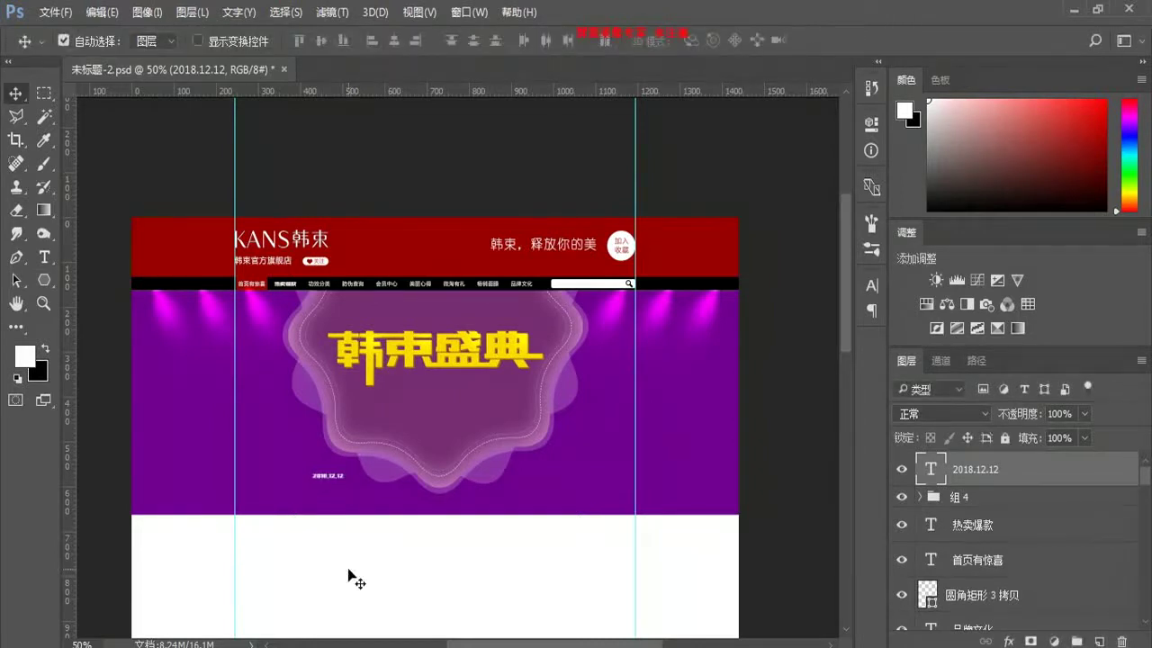
left_click_drag(339, 482, 433, 316)
Step: Change the font of the 2018.12.12 text to Arial
left_click(43, 256)
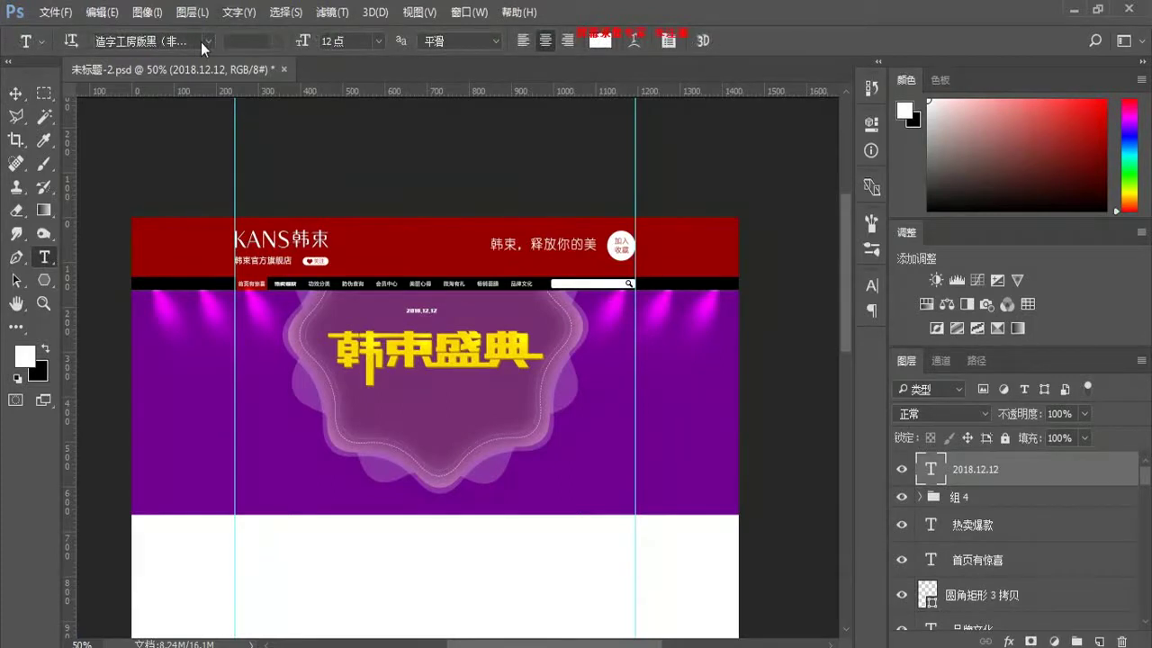
left_click(201, 42)
scroll(233, 286, "down", 15)
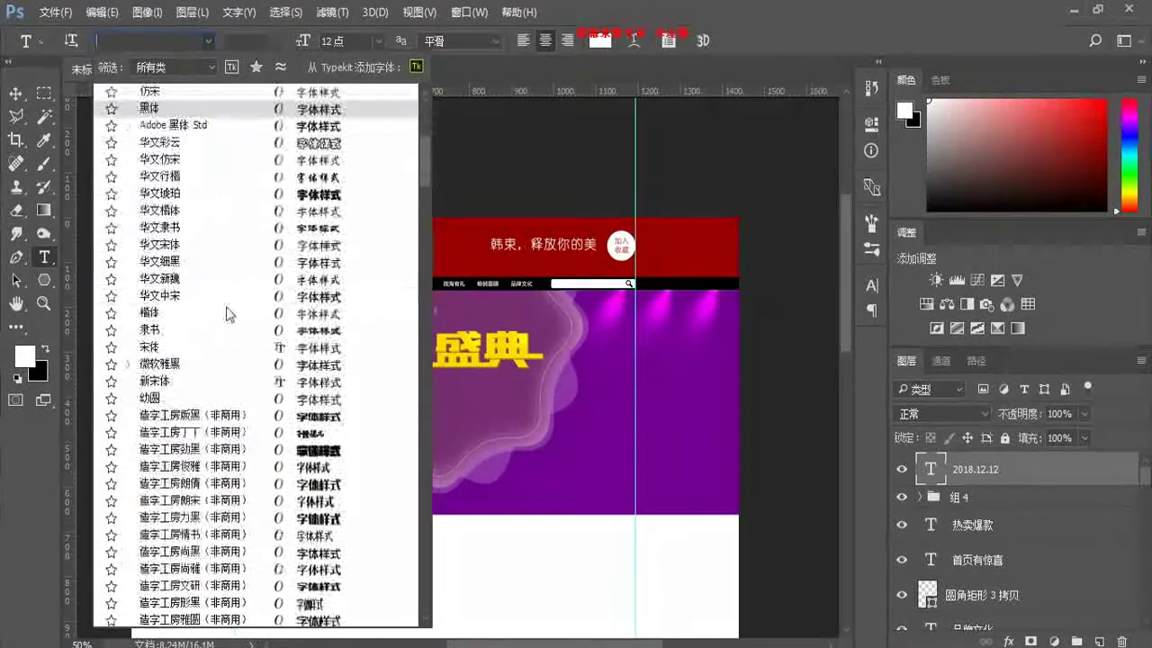
left_click(158, 249)
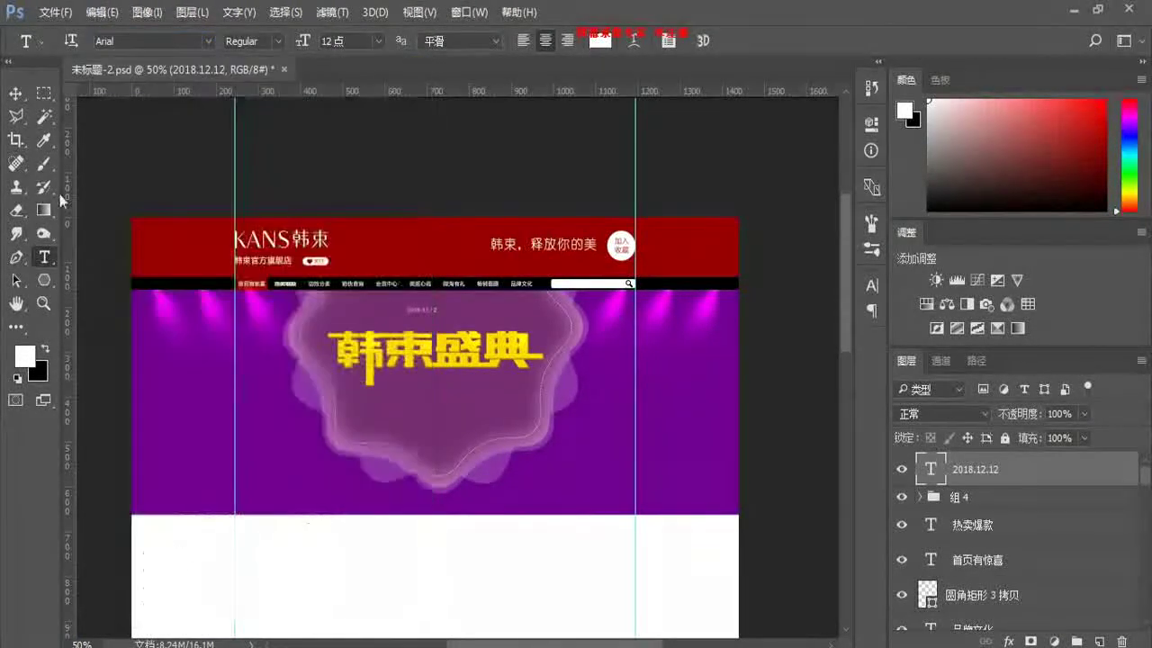
Step: Scale the 2018.12.12 text up proportionally to about 41 pt above the gold lettering
left_click(15, 92)
key("ctrl+plus")
key("ctrl+plus")
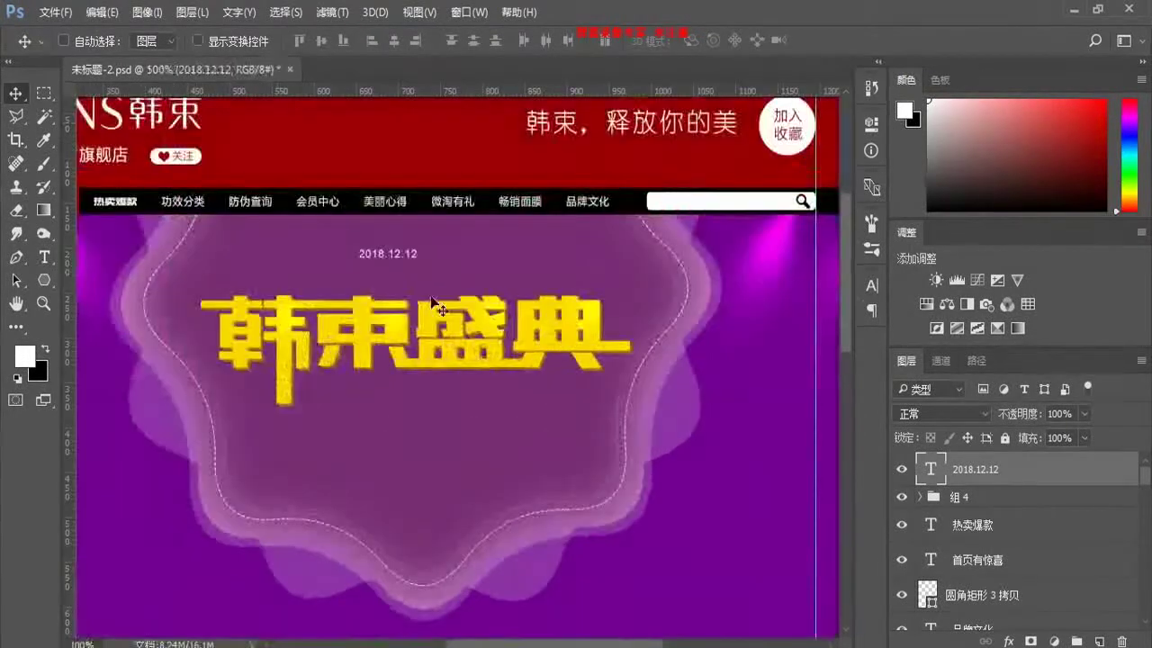
key("ctrl+t")
left_click_drag(423, 268, 487, 295)
key("Return")
Step: Nudge the enlarged date sideways and centre it horizontally on the scalloped badge shape 多边形 1 拷贝 6
key("shift+Right")
key("shift+Right")
key("shift+Right")
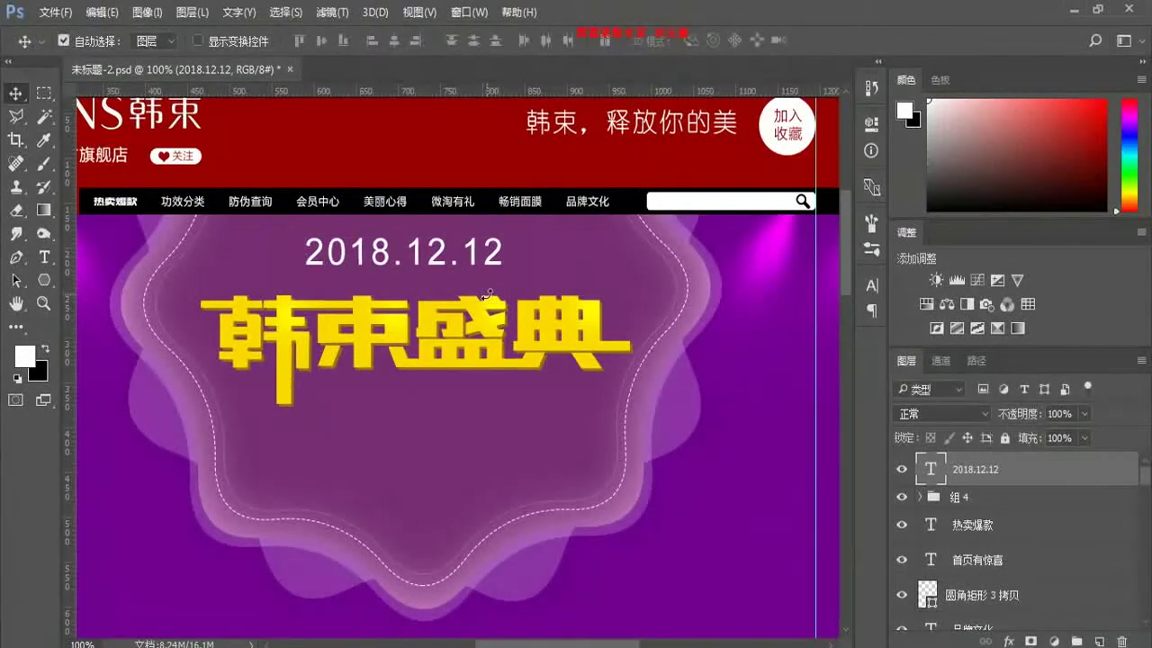
key("Left")
key("Left")
key("Left")
key("Left")
key("Left")
key("Left")
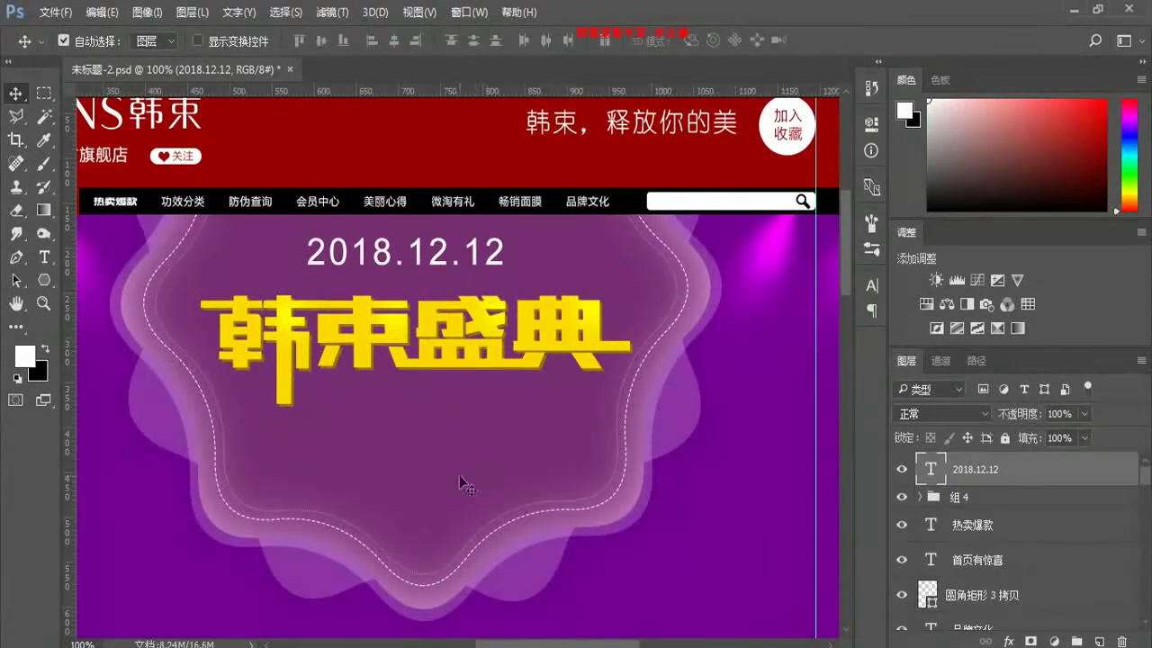
left_click(395, 43)
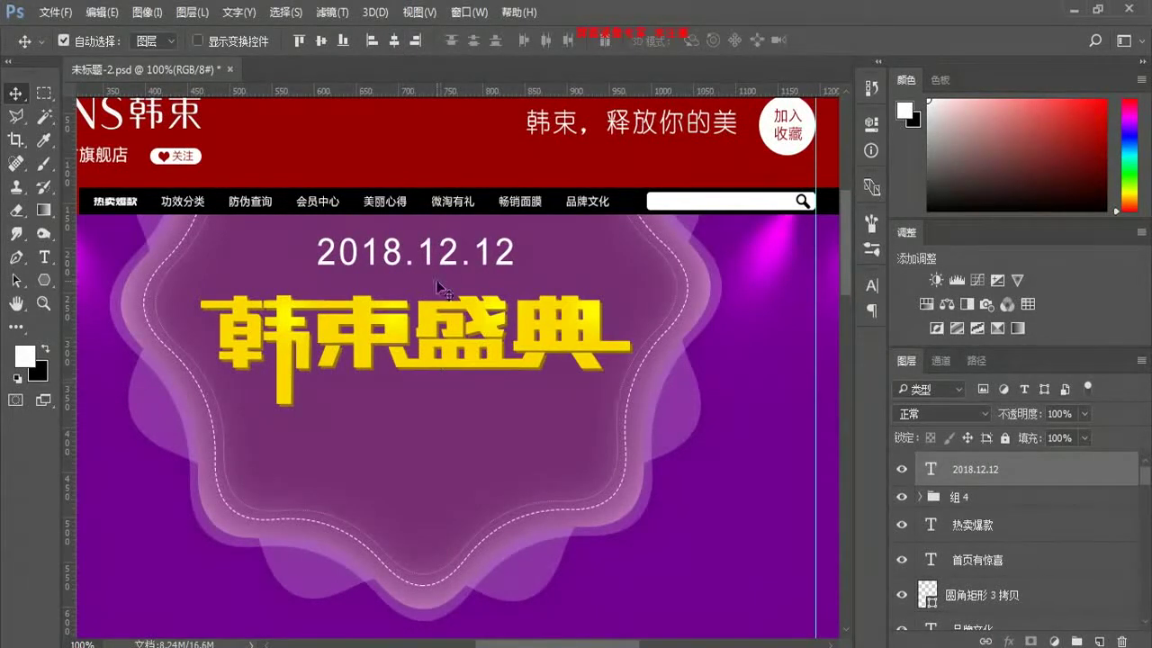
Step: Place a copy of only the 2018.12.12 text below the gold 韩束盛典 lettering
left_click_drag(447, 255, 443, 429)
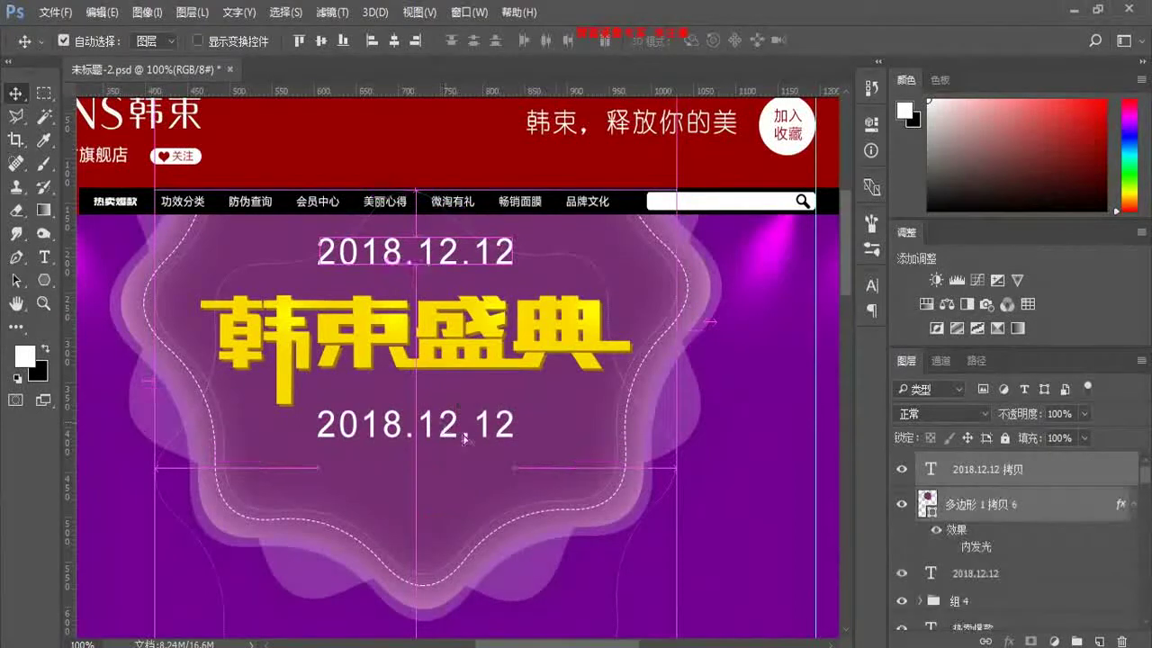
key("ctrl+z")
left_click(666, 459)
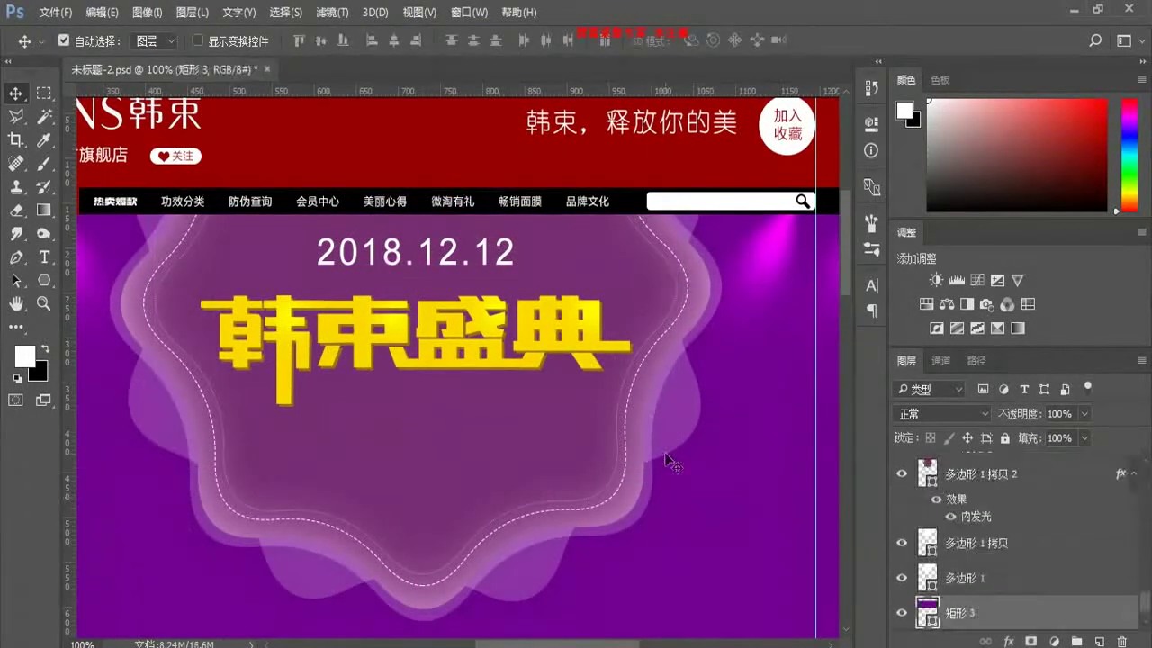
left_click(449, 259)
left_click_drag(448, 257, 446, 445)
Step: Consult the 草图 draft in 美图看看, and replace the copied date's wording in Photoshop with 五折不止•狂欢不停
key("alt+Tab")
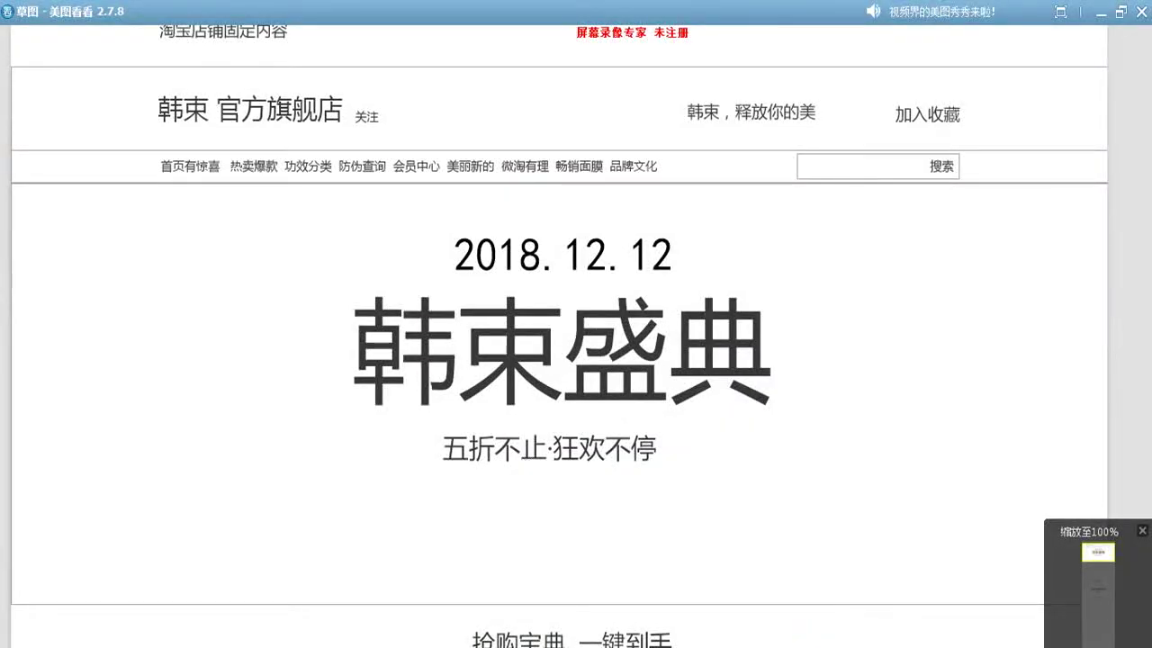
key("alt+Tab")
key("t")
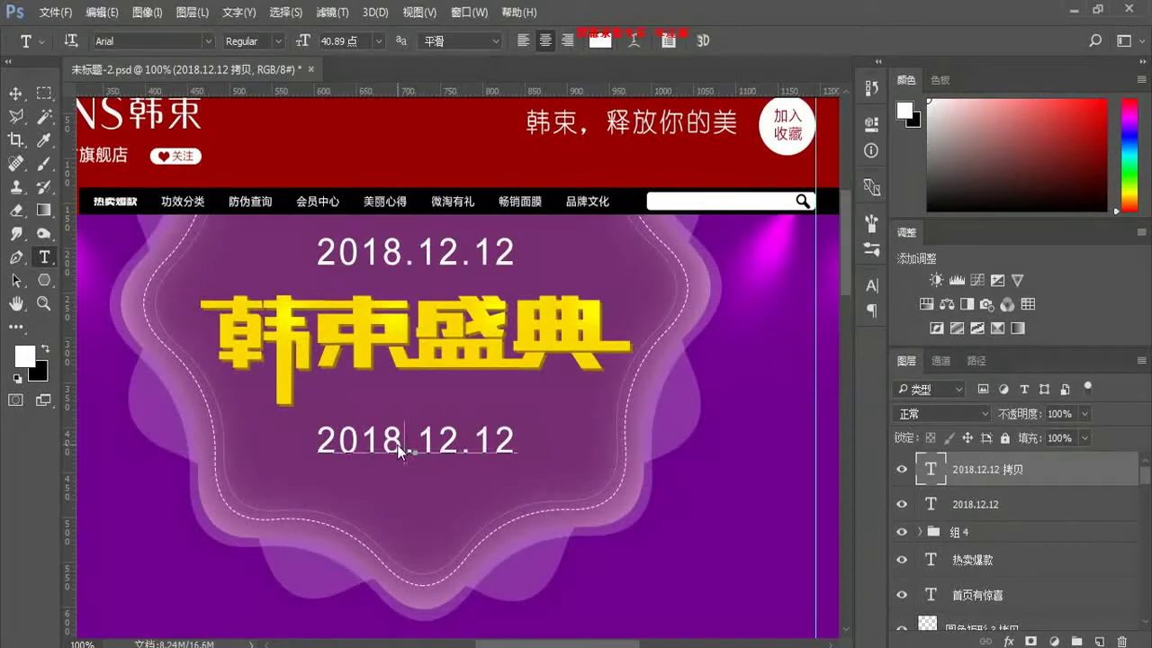
left_click(397, 444)
key("ctrl+a")
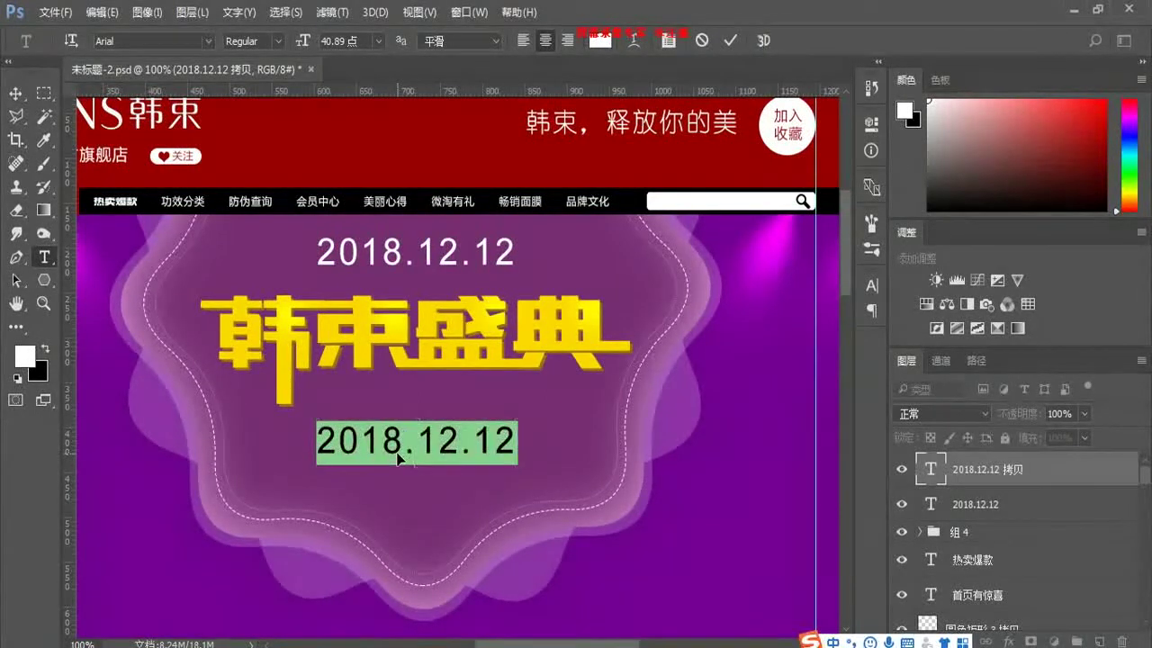
type("wuzhebuzhi")
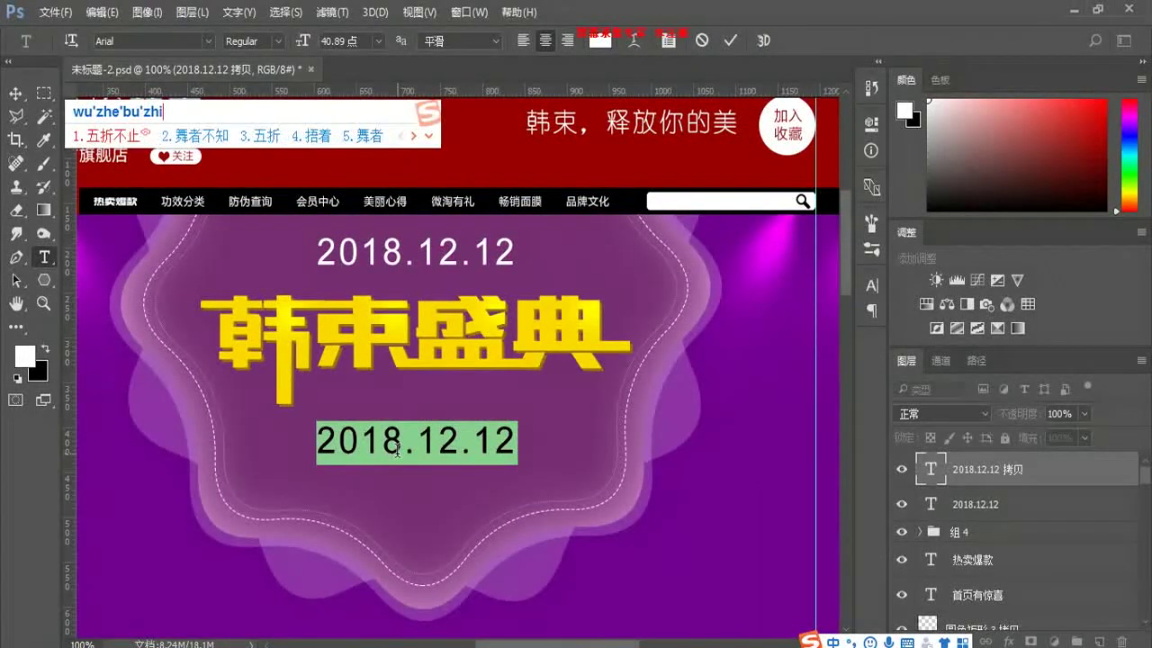
key("space")
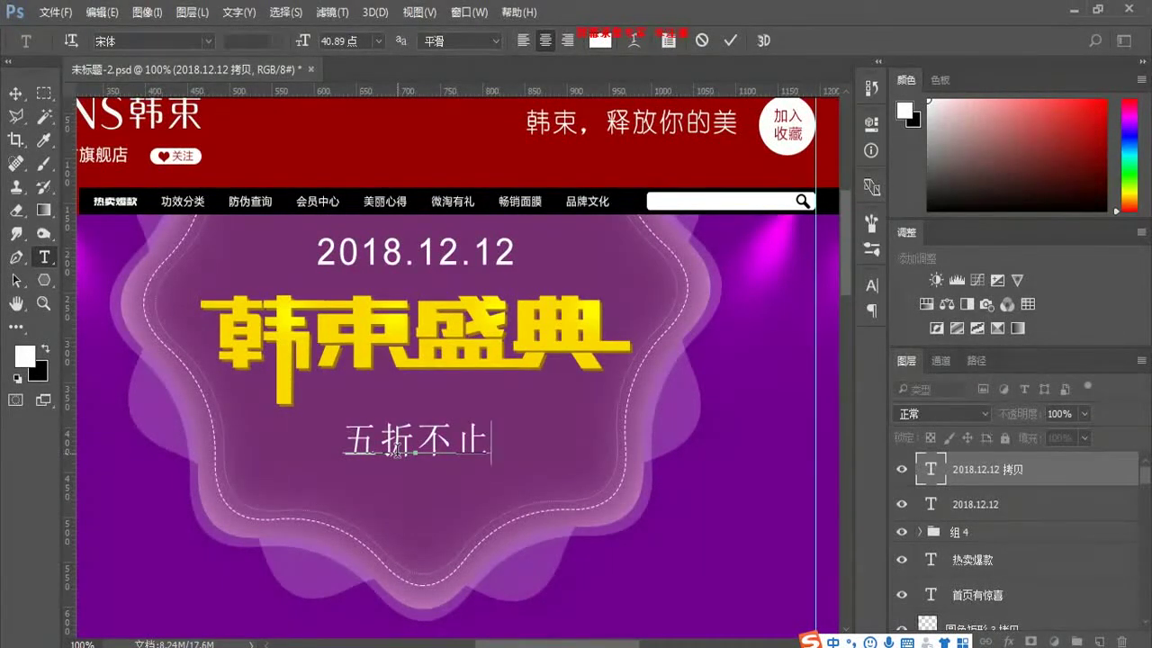
type("dian")
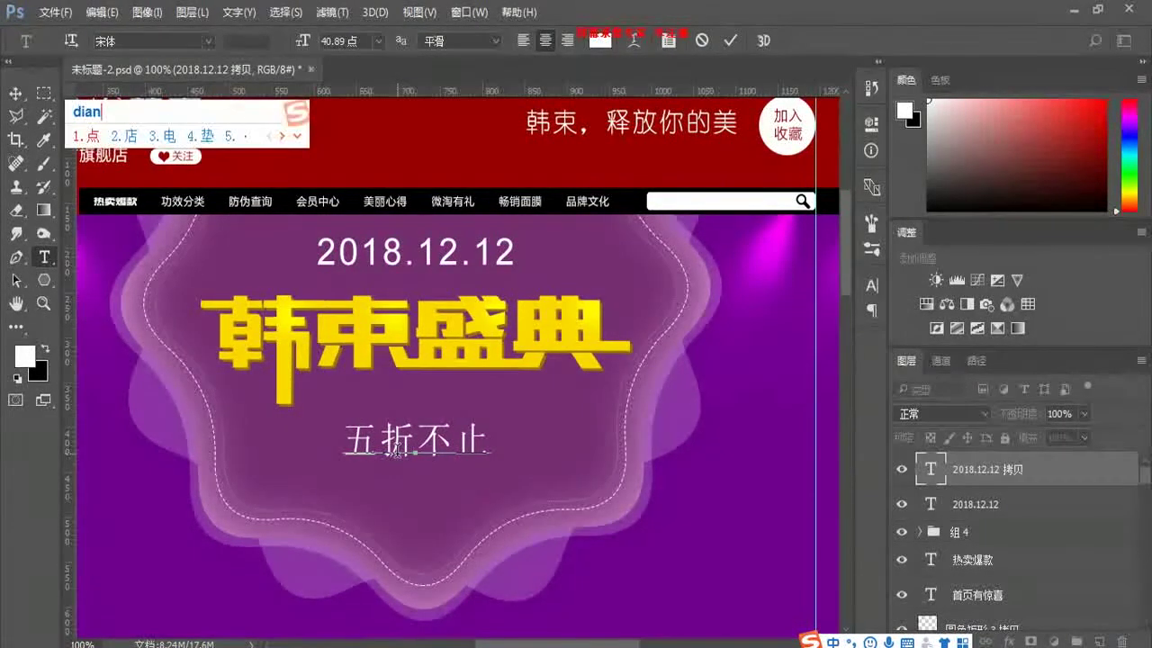
key("BackSpace")
key("BackSpace")
key("BackSpace")
key("BackSpace")
key("BackSpace")
type("•kuanghuan")
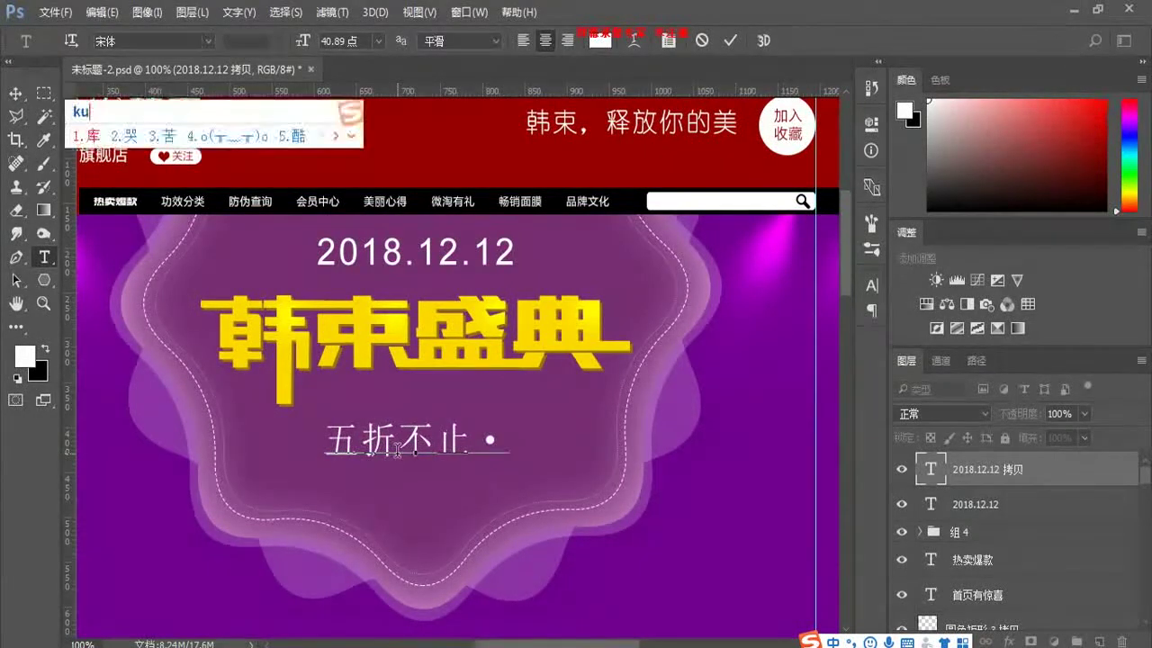
type("buting")
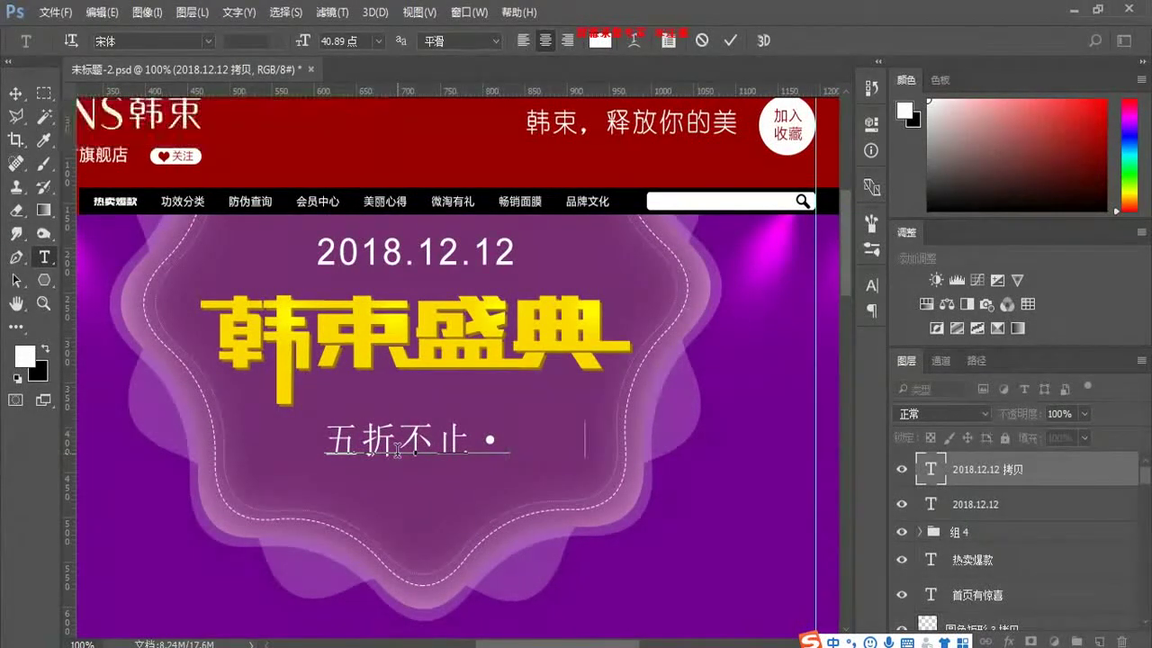
key("ctrl+Return")
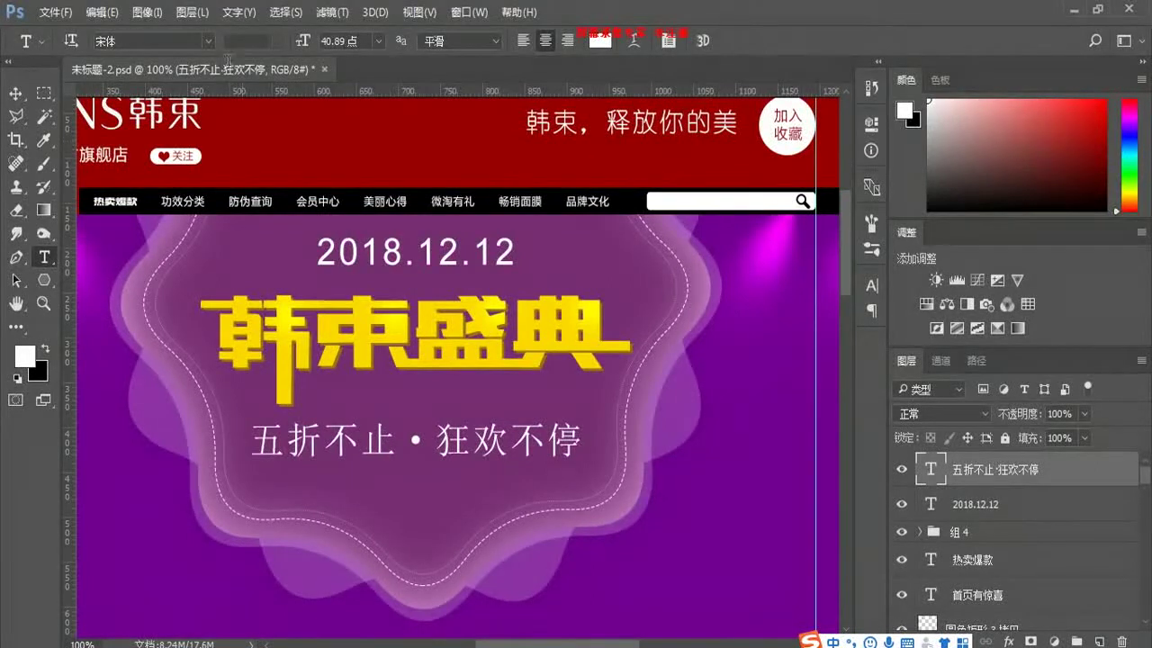
Step: Set the 五折不止•狂欢不停 slogan's font to 幼圆 and scale it down to about three quarters of its size
left_click(207, 40)
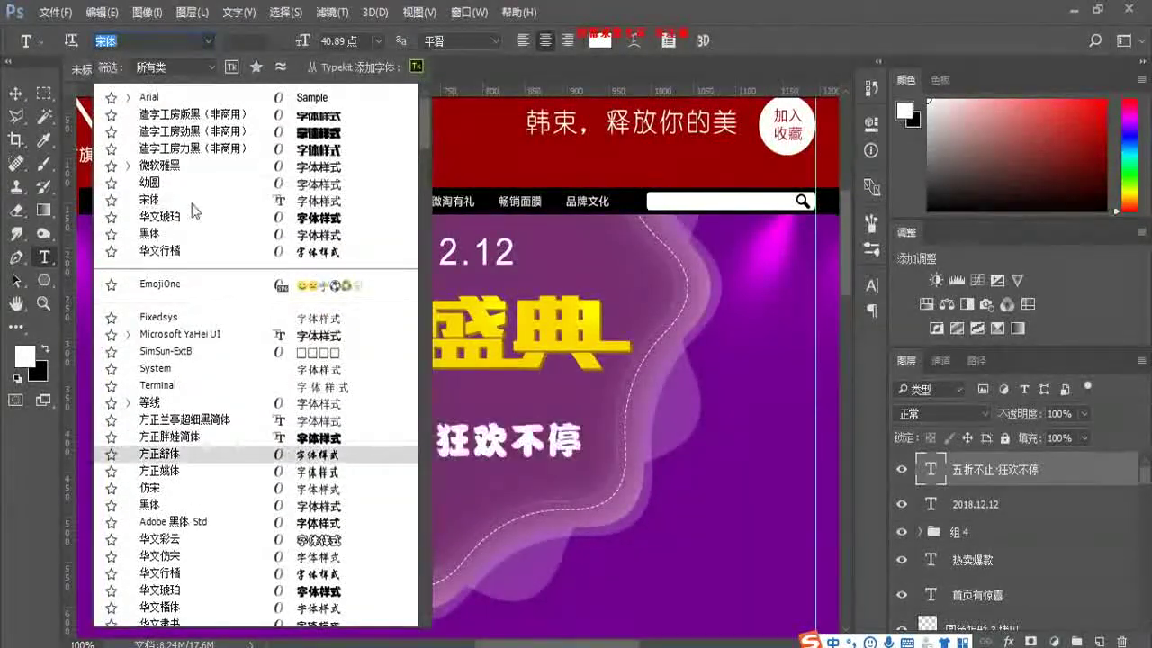
left_click(150, 183)
key("v")
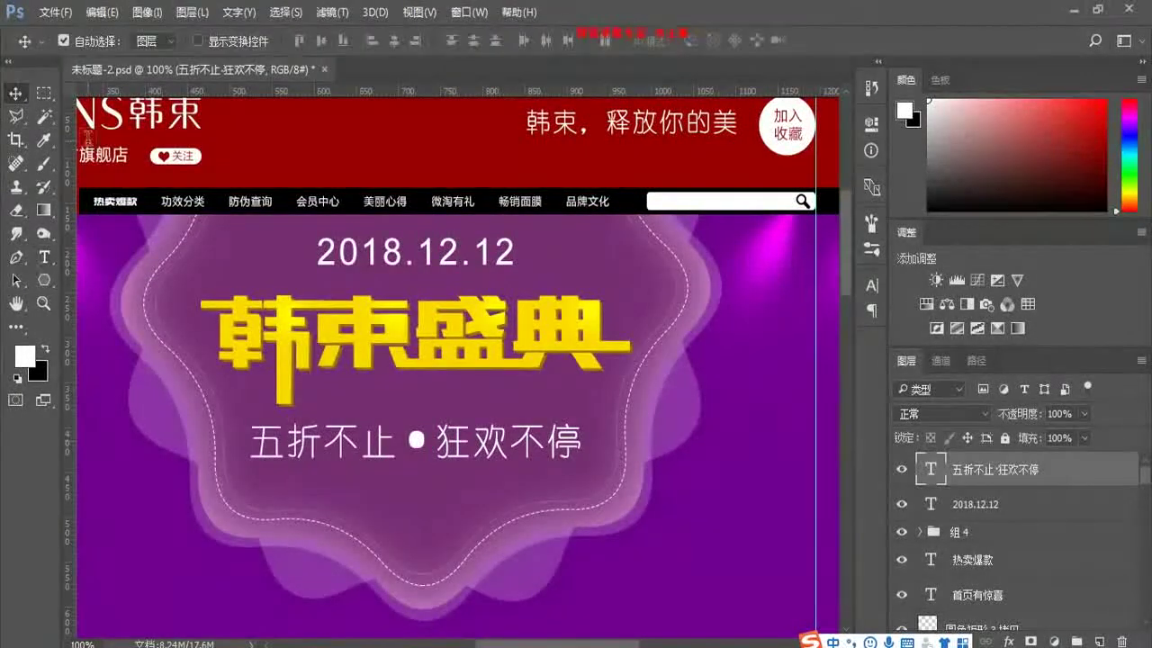
key("ctrl+t")
left_click_drag(569, 460, 544, 452)
key("Return")
key("shift+Down")
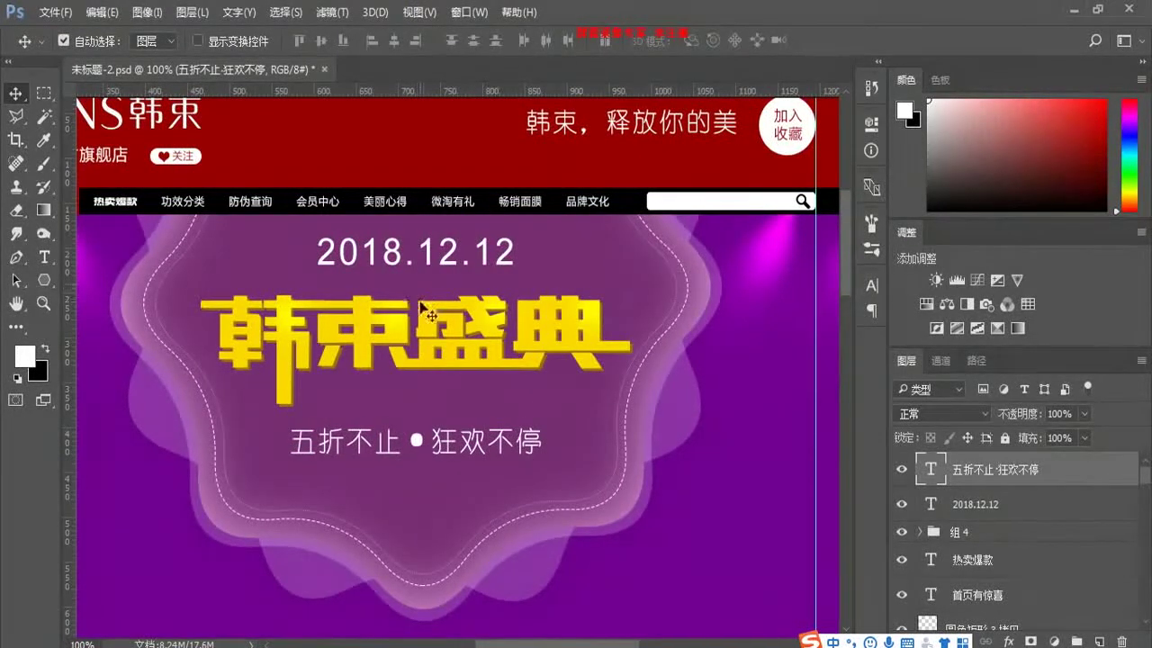
Step: Scale the 2018.12.12 text down to about 83% and place it slightly closer to the gold lettering
left_click(399, 257)
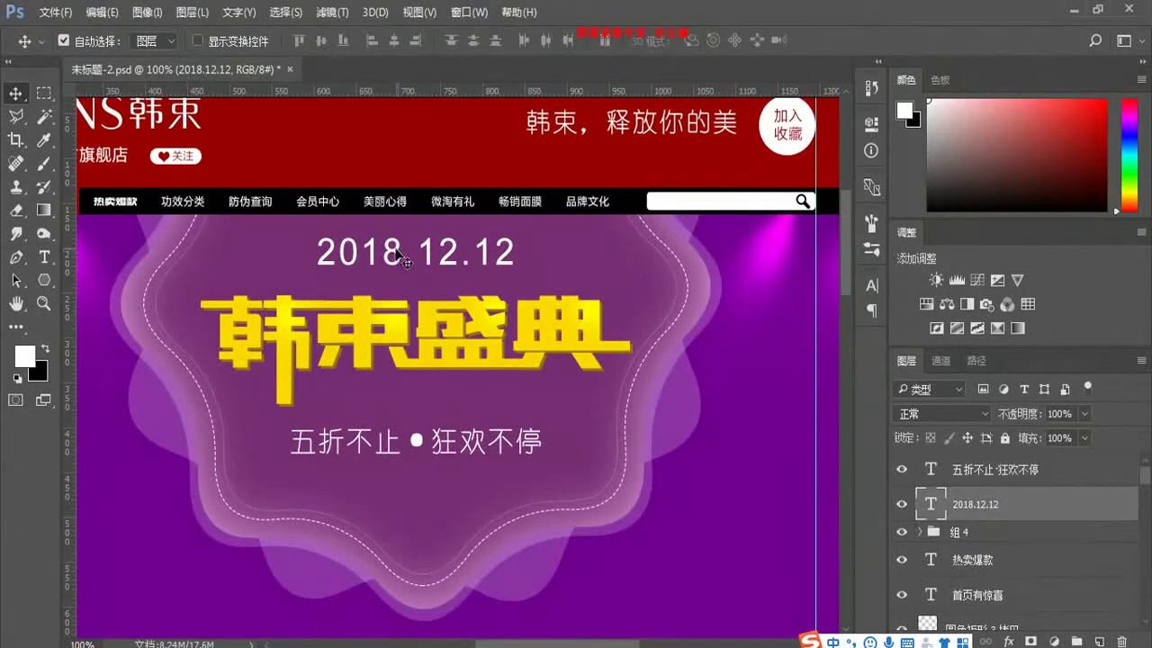
key("ctrl+t")
left_click_drag(511, 273, 500, 272)
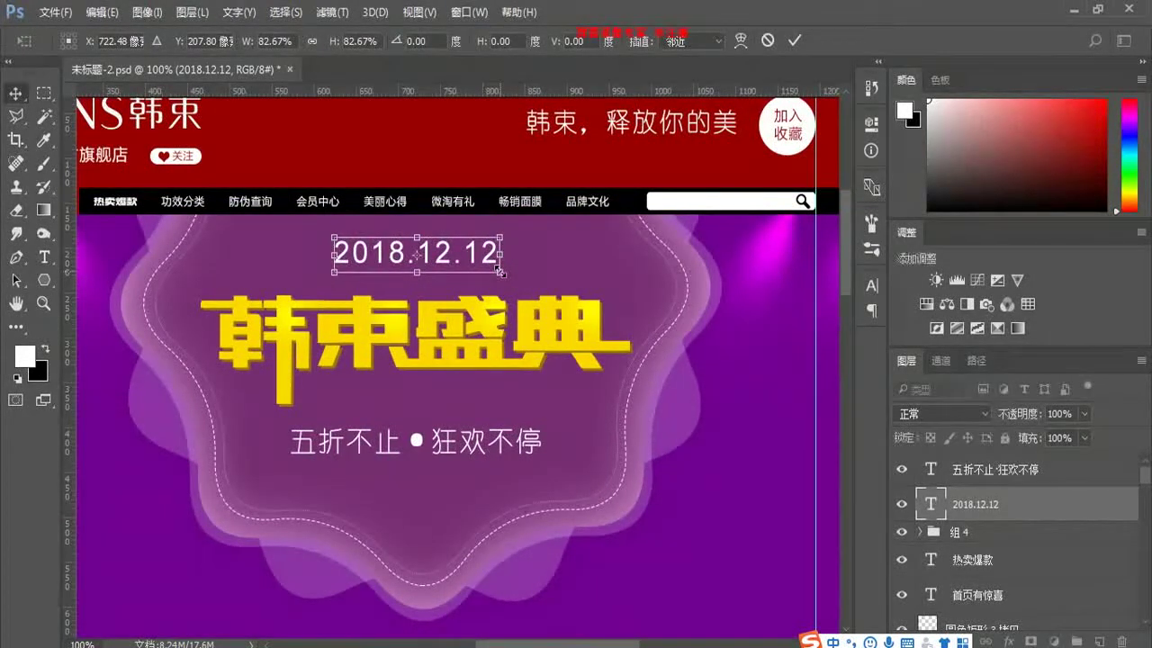
key("Return")
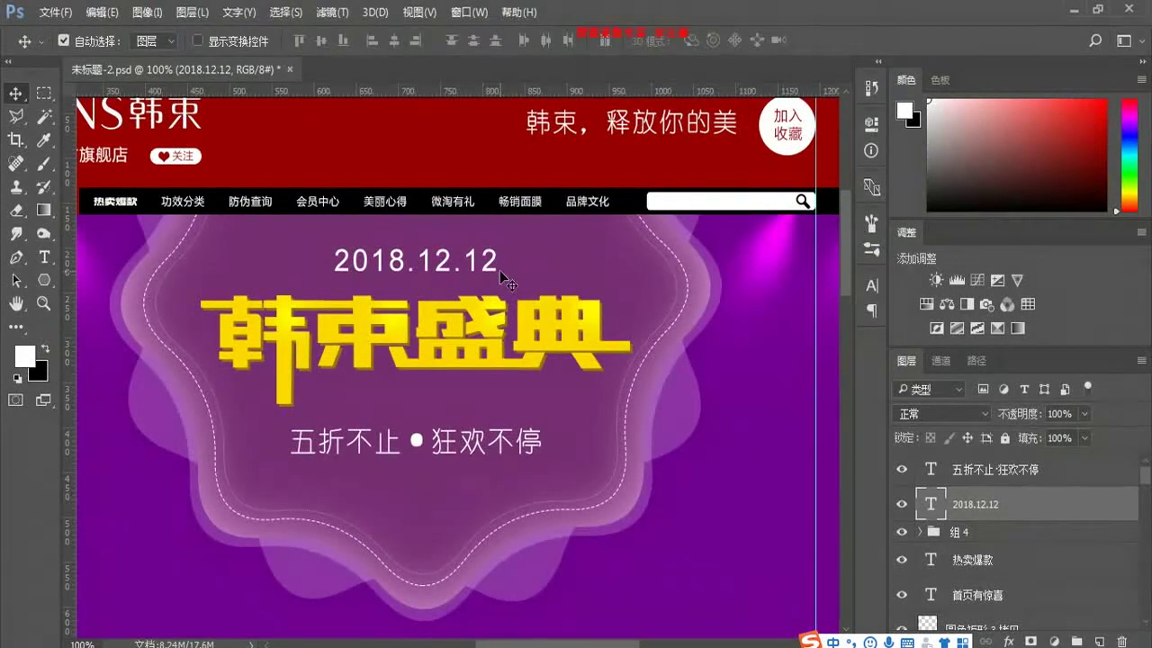
left_click(43, 256)
left_click(208, 41)
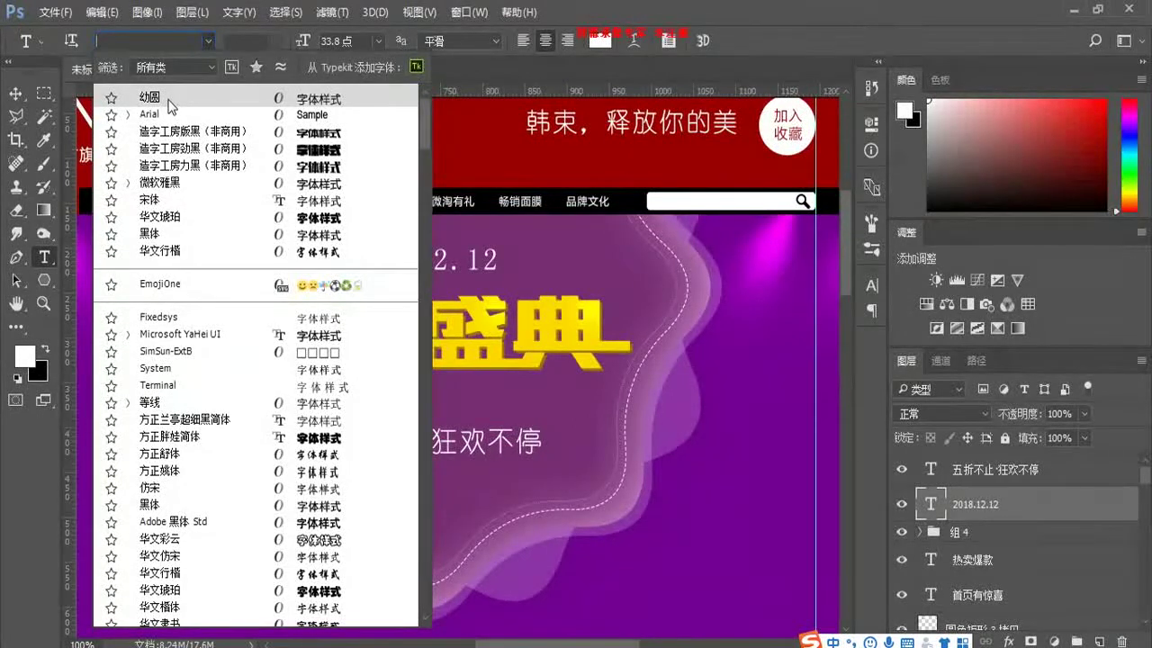
key("Escape")
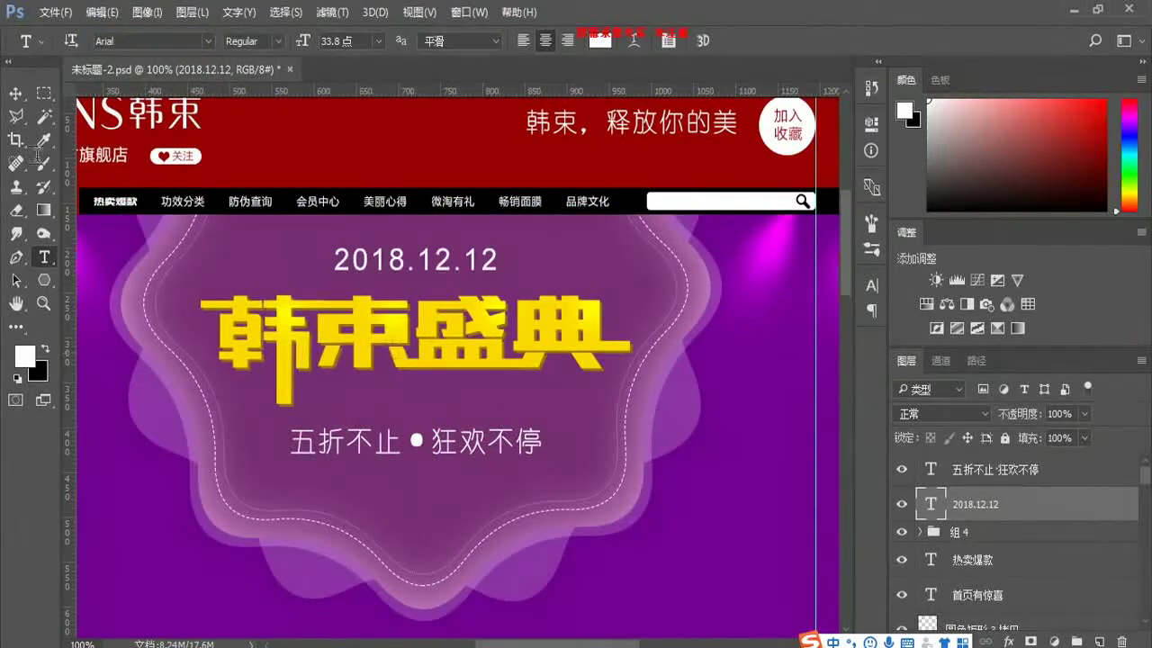
key("v")
Step: Draw a white circle about 44 px across with the Ellipse tool, centred below the 五折不止•狂欢不停 slogan
scroll(435, 337, "down", 4)
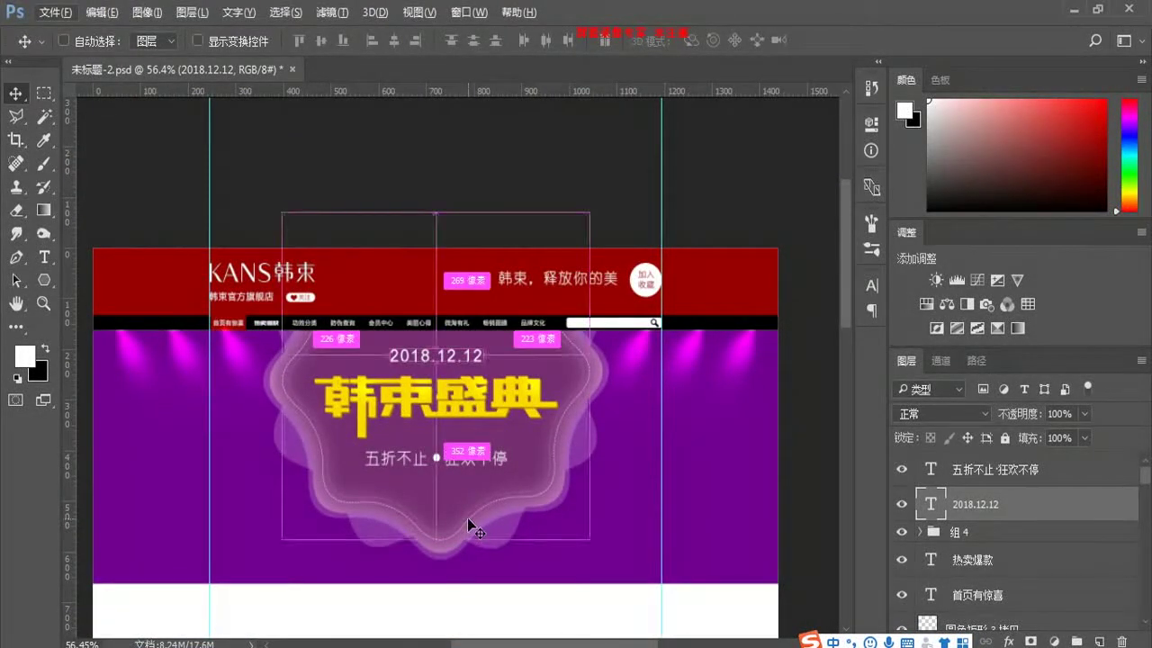
key("ctrl+1")
scroll(462, 540, "down", 4)
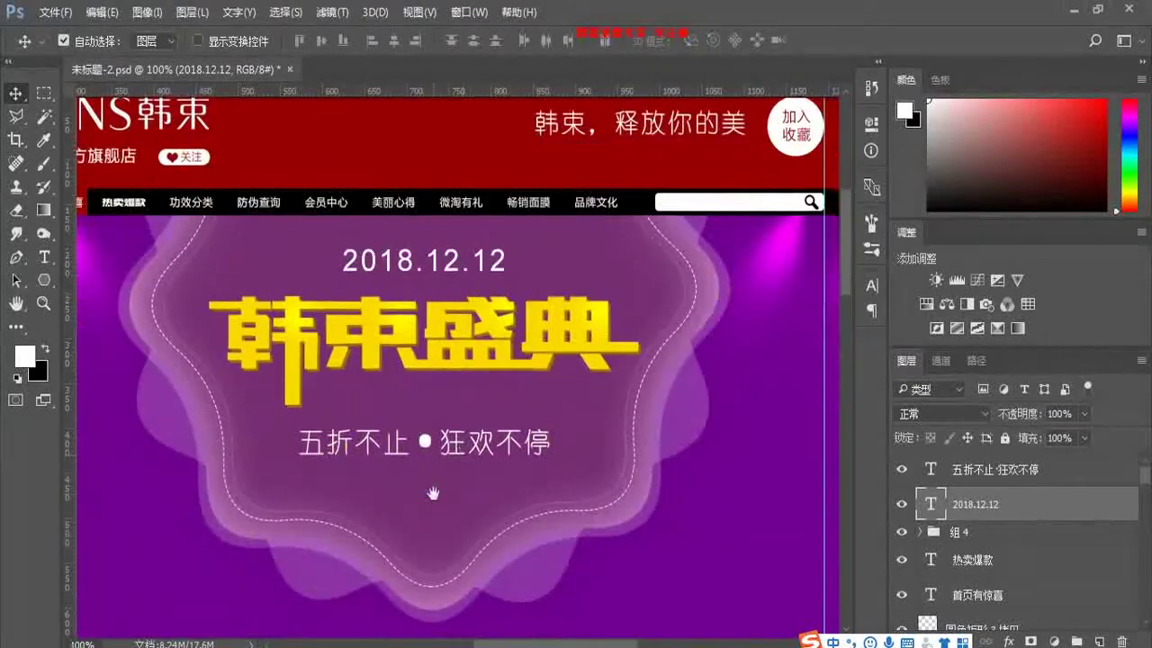
scroll(432, 497, "down", 1)
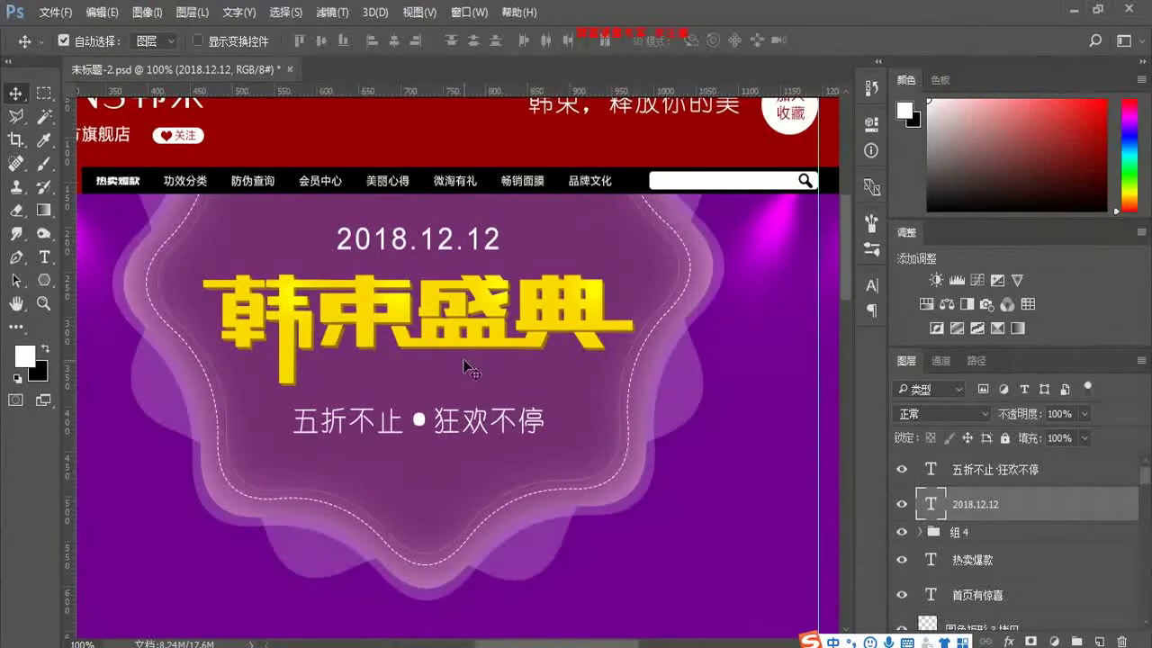
scroll(471, 545, "down", 3)
scroll(394, 458, "down", 3)
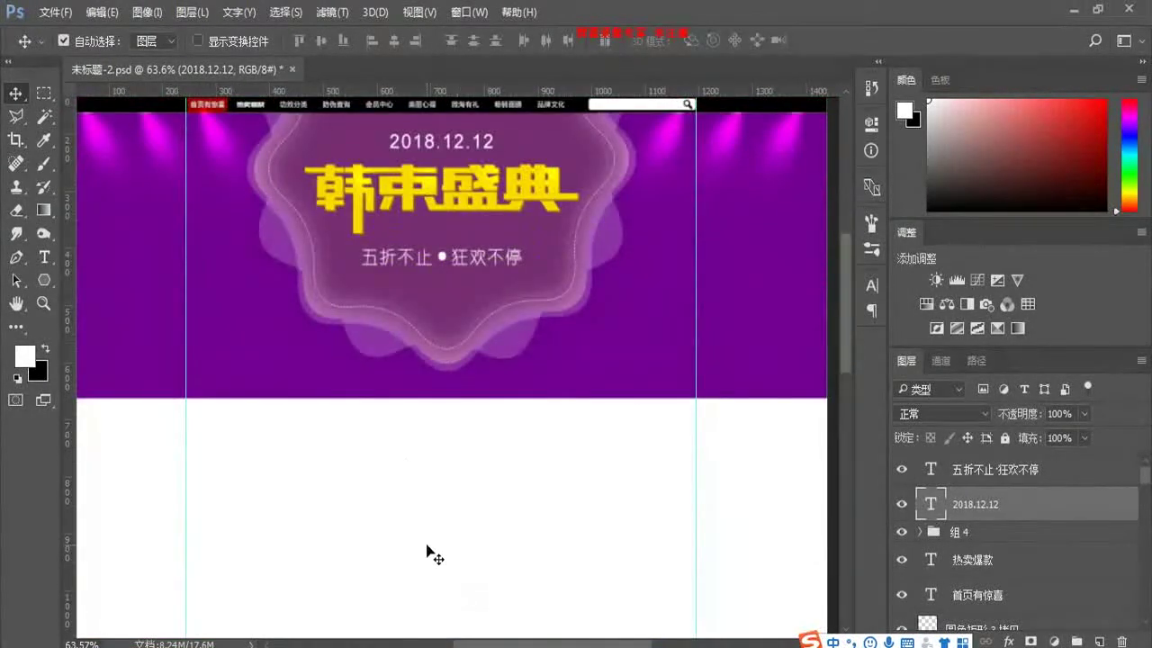
left_click(43, 279)
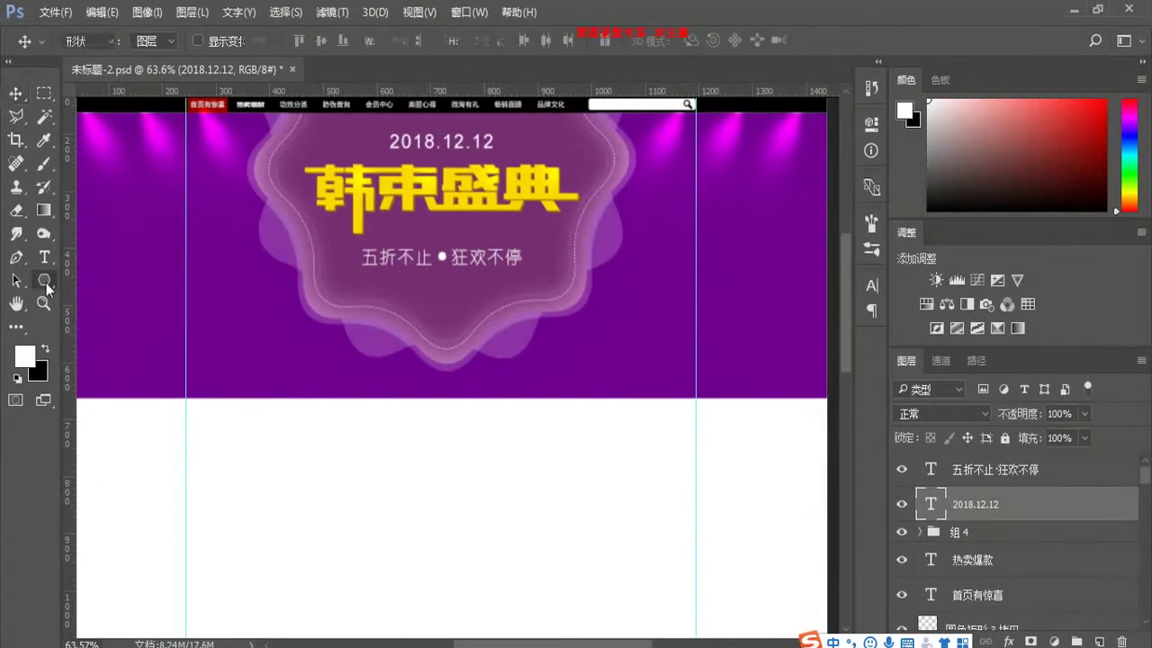
left_click(119, 314)
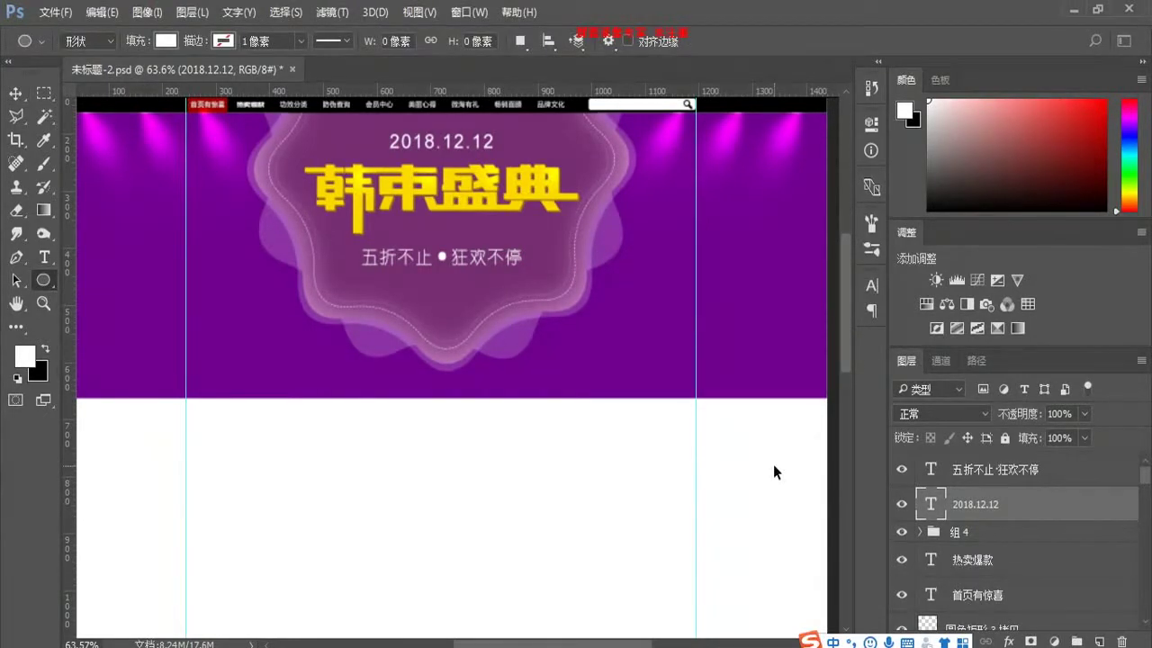
key("ctrl+1")
left_click_drag(416, 251, 455, 289)
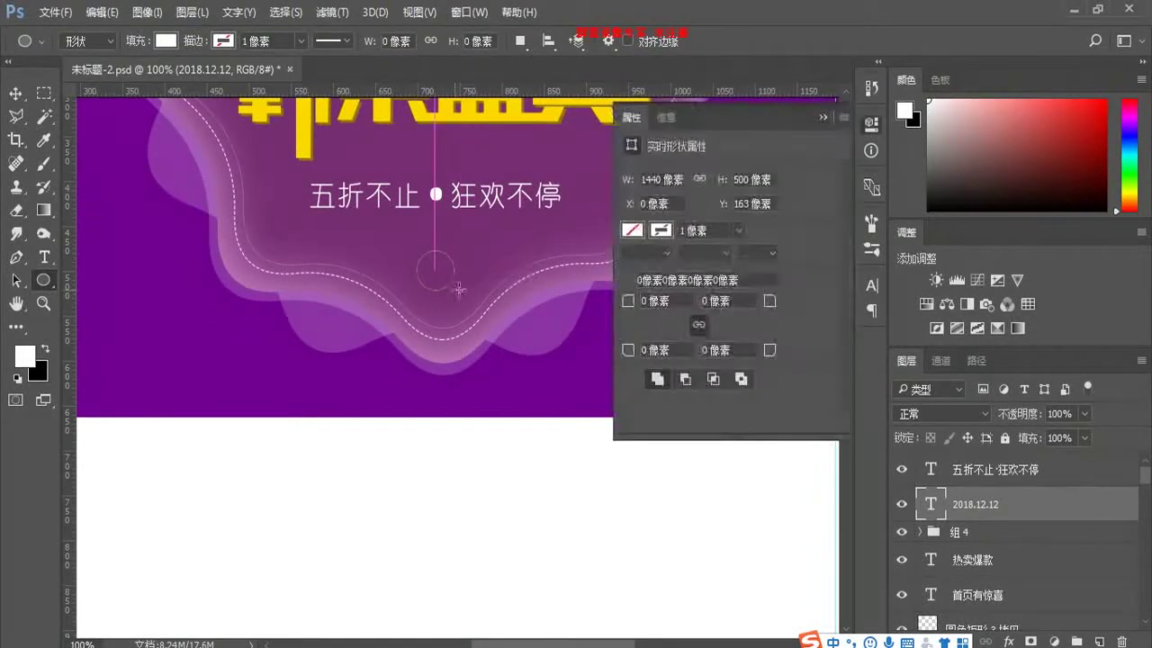
Step: Confirm white as the circle's fill colour and move the circle slightly lower, to X 700, Y 499 px
double_click(930, 511)
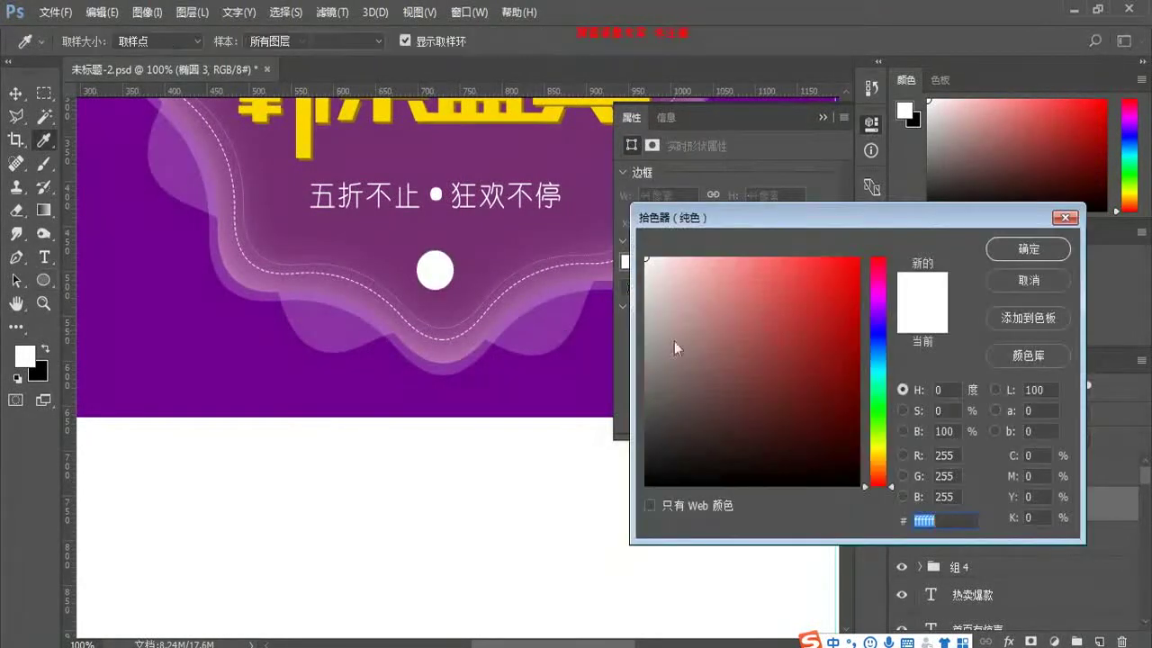
left_click(1017, 249)
left_click(15, 93)
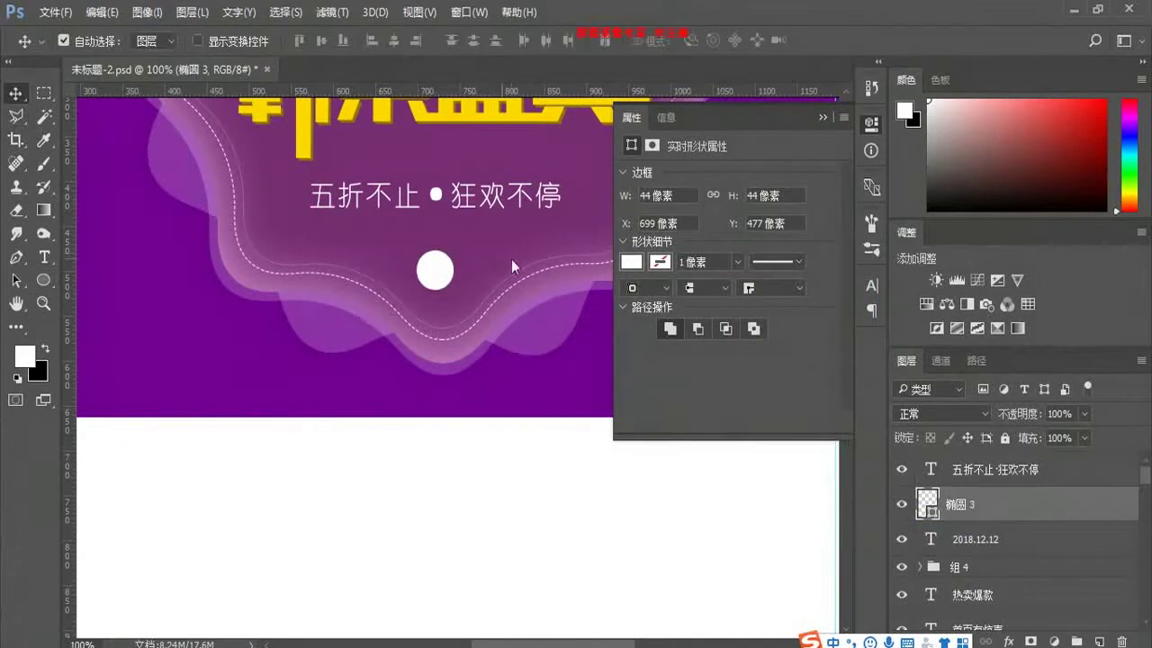
left_click_drag(437, 279, 437, 290)
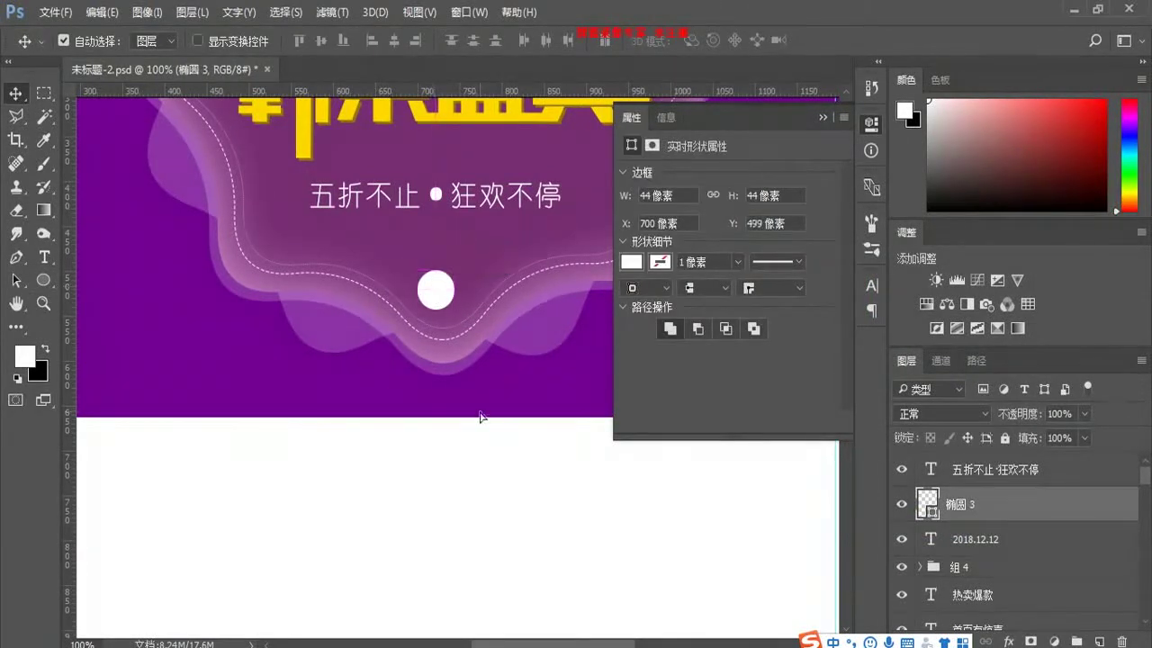
Step: Draw a small 25 × 25 px square with the Rectangle tool between the slogan and the white circle
left_click(476, 411)
scroll(490, 464, "up", 2)
scroll(459, 477, "up", 3)
scroll(412, 468, "down", 1)
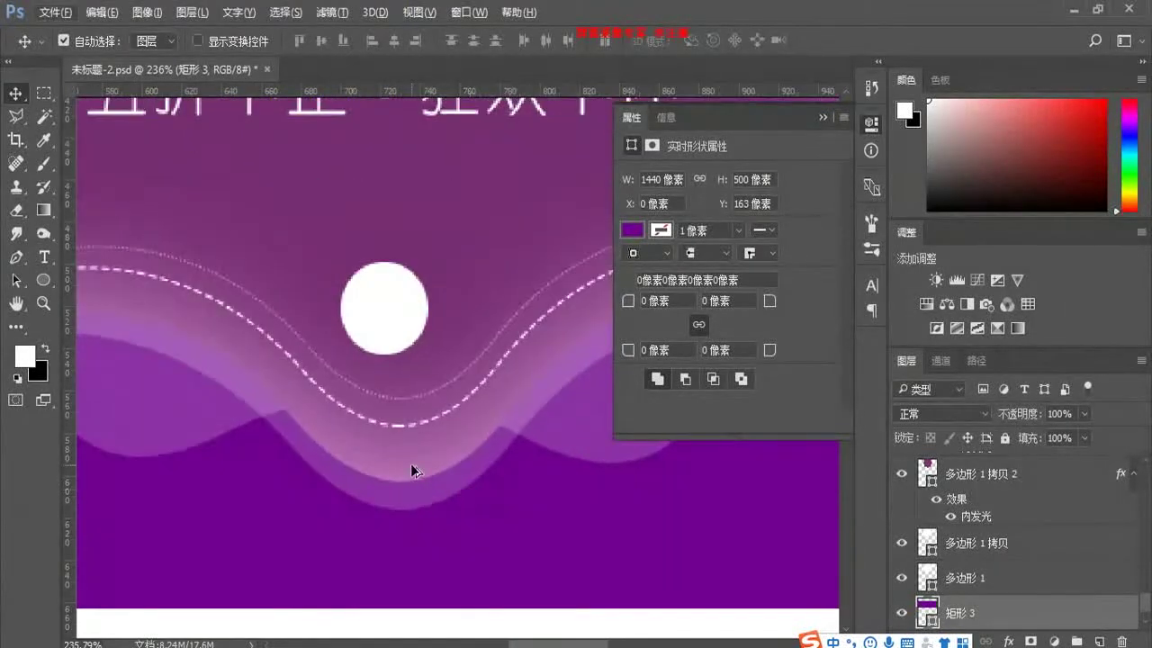
scroll(412, 468, "up", 1)
left_click(42, 280)
right_click(43, 280)
left_click(108, 282)
left_click_drag(417, 225, 466, 276)
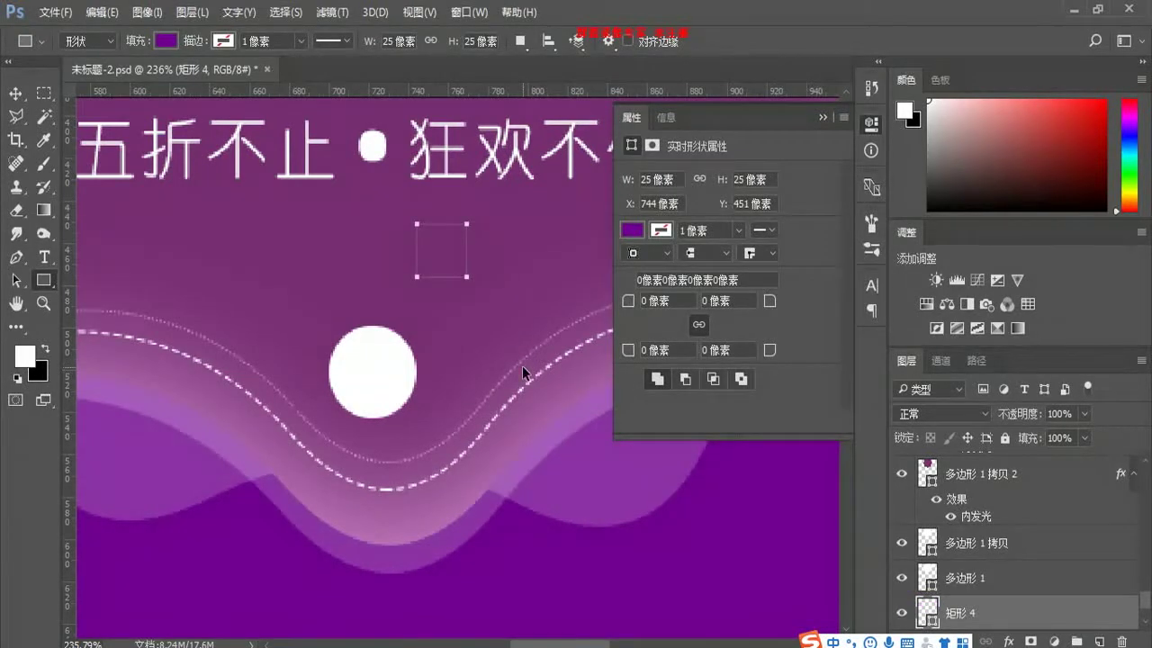
Step: Rotate the small square by -45° into a diamond
key("ctrl+t")
left_click_drag(499, 301, 517, 254)
key("Return")
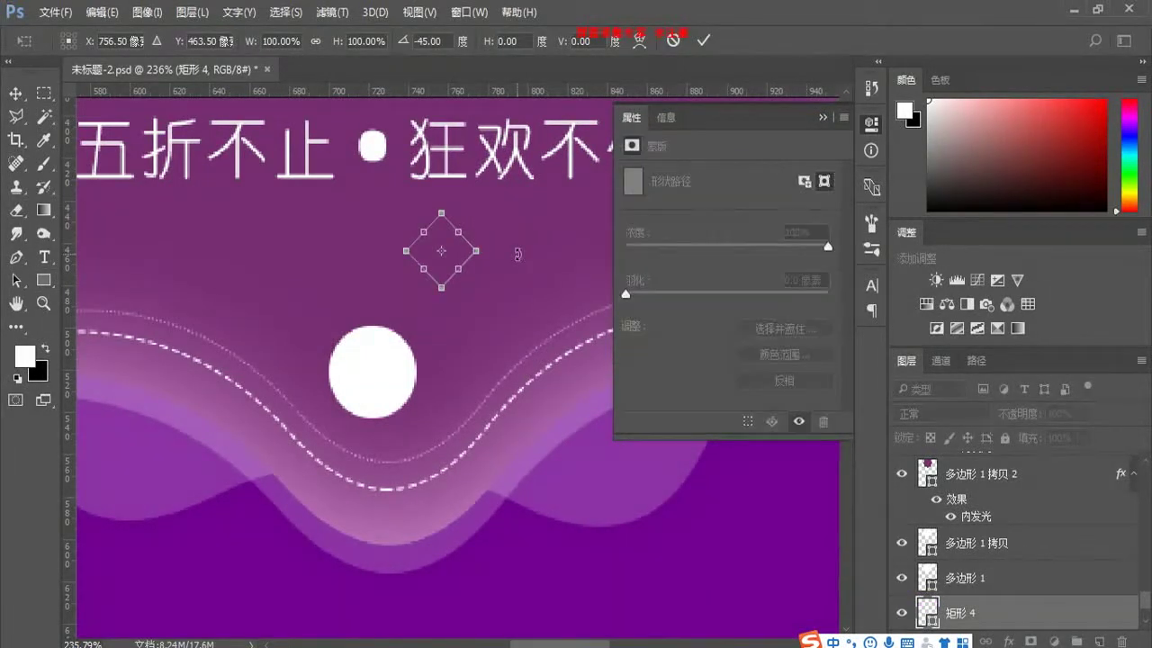
Step: Give the diamond a white 1 px stroke and no fill
left_click(238, 43)
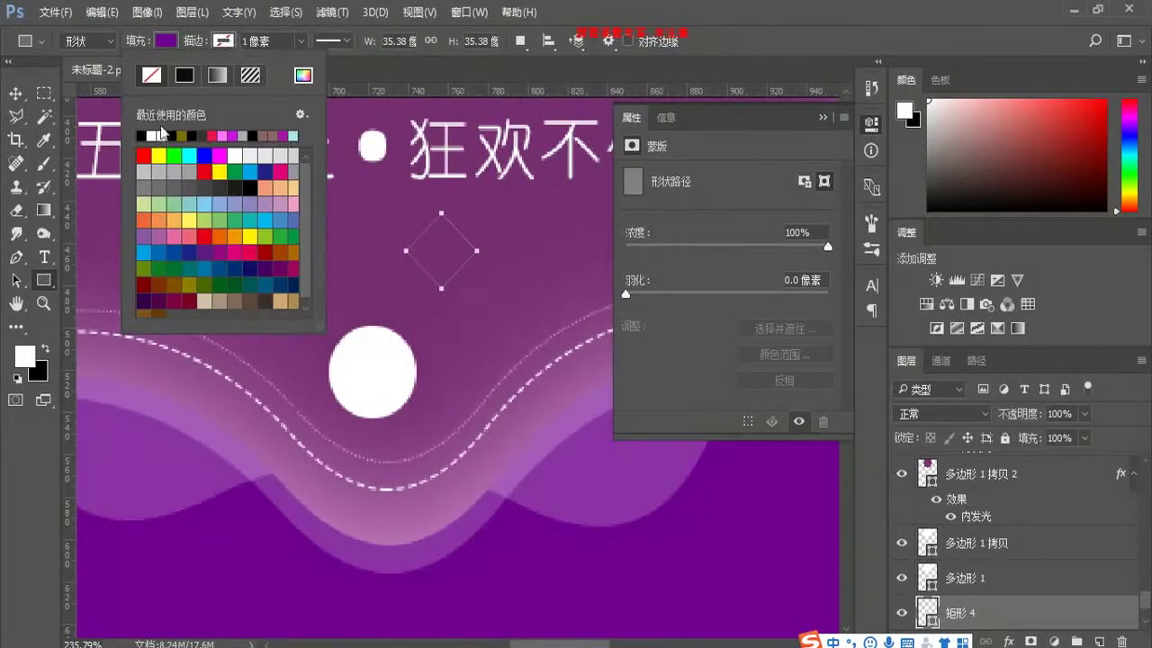
left_click(158, 135)
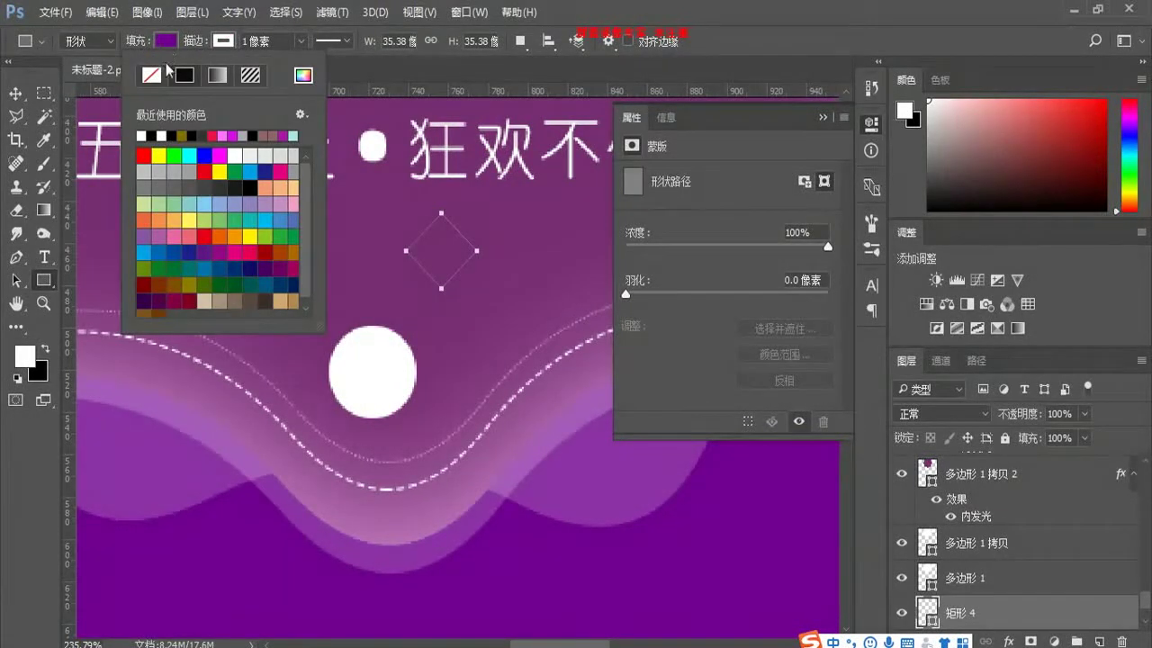
left_click(94, 74)
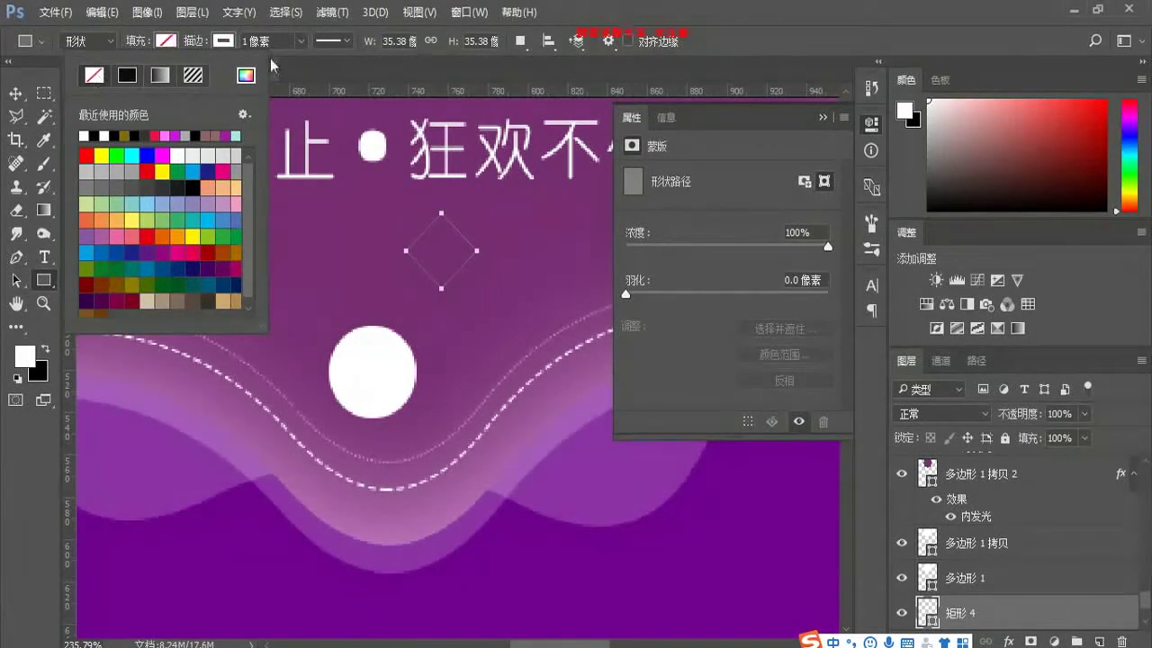
key("alt+h")
left_click(16, 94)
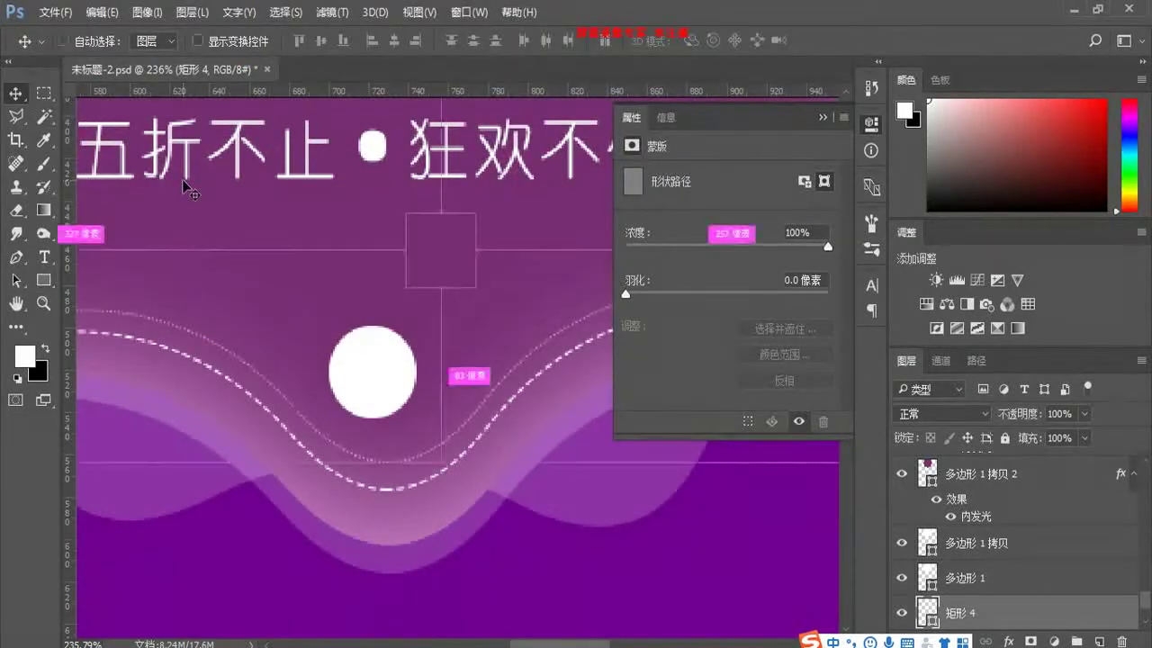
Step: Bring the diamond's layer to the front and delete its upper anchor point to leave an open V-shaped arrowhead
key("a")
left_click(451, 232)
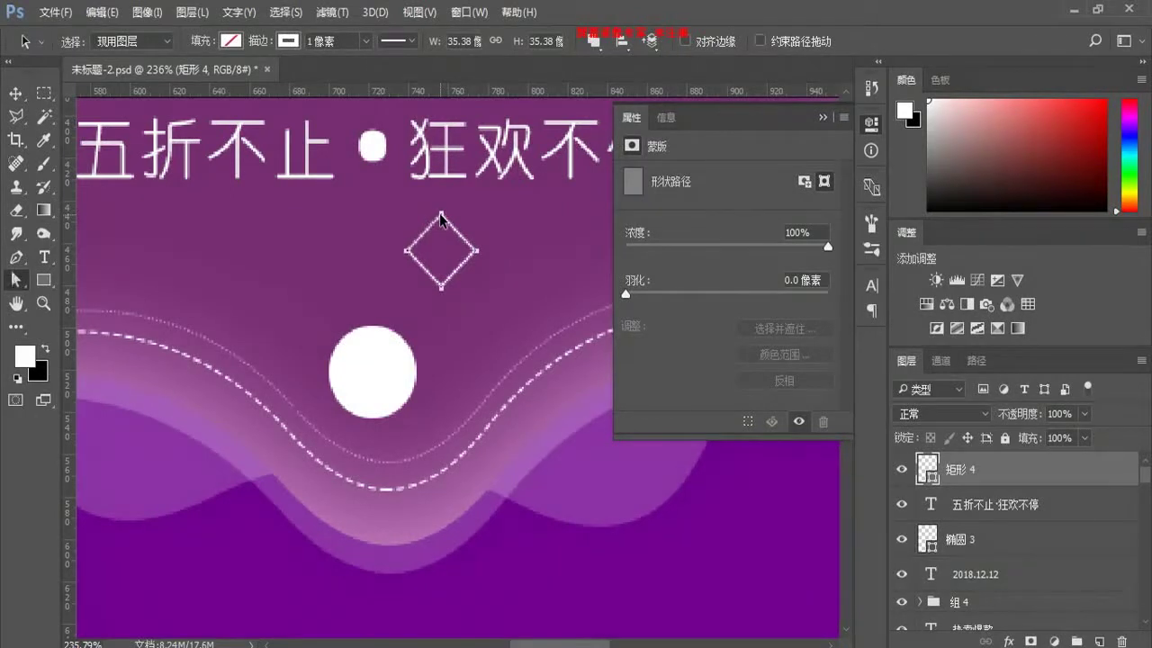
left_click(441, 216)
key("Delete")
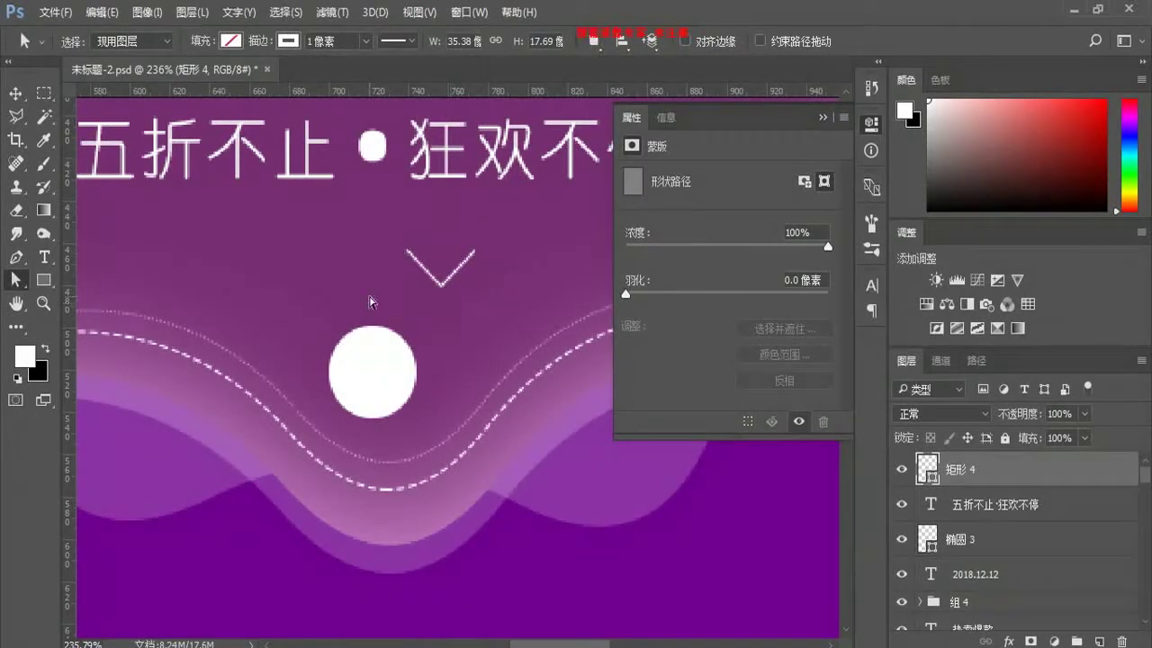
Step: Move the V-shaped arrowhead onto the white circle and set its stroke to the purple 762e72 sampled from the banner
left_click(21, 97)
left_click_drag(458, 274, 385, 393)
left_click(43, 280)
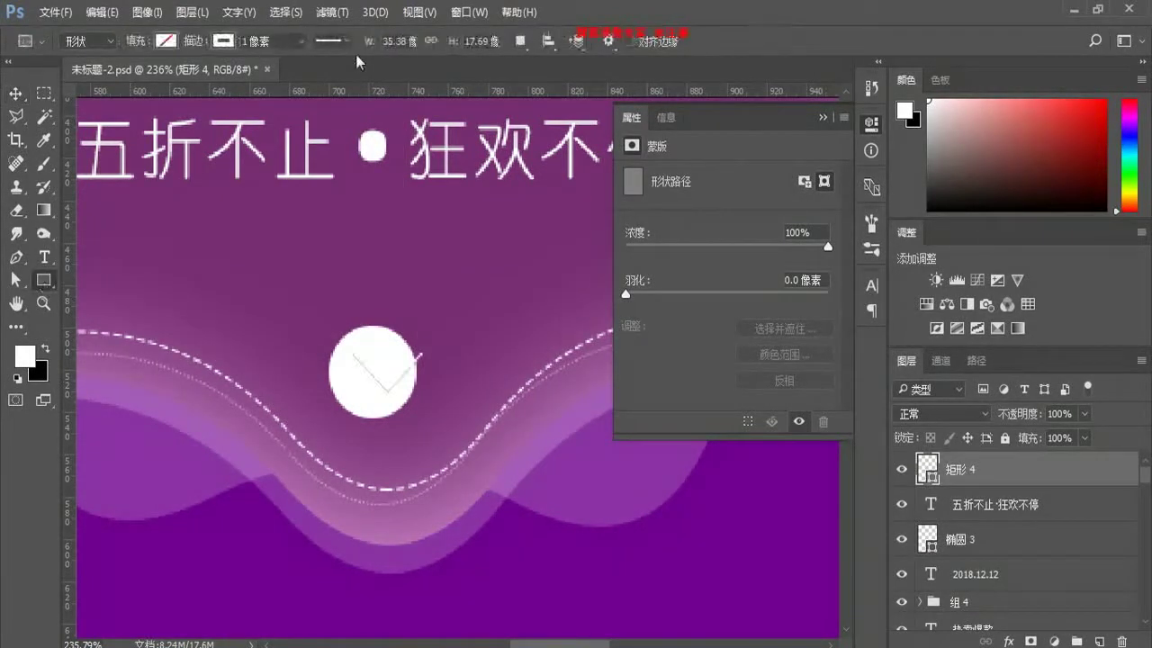
left_click(225, 41)
left_click(304, 75)
left_click(366, 171)
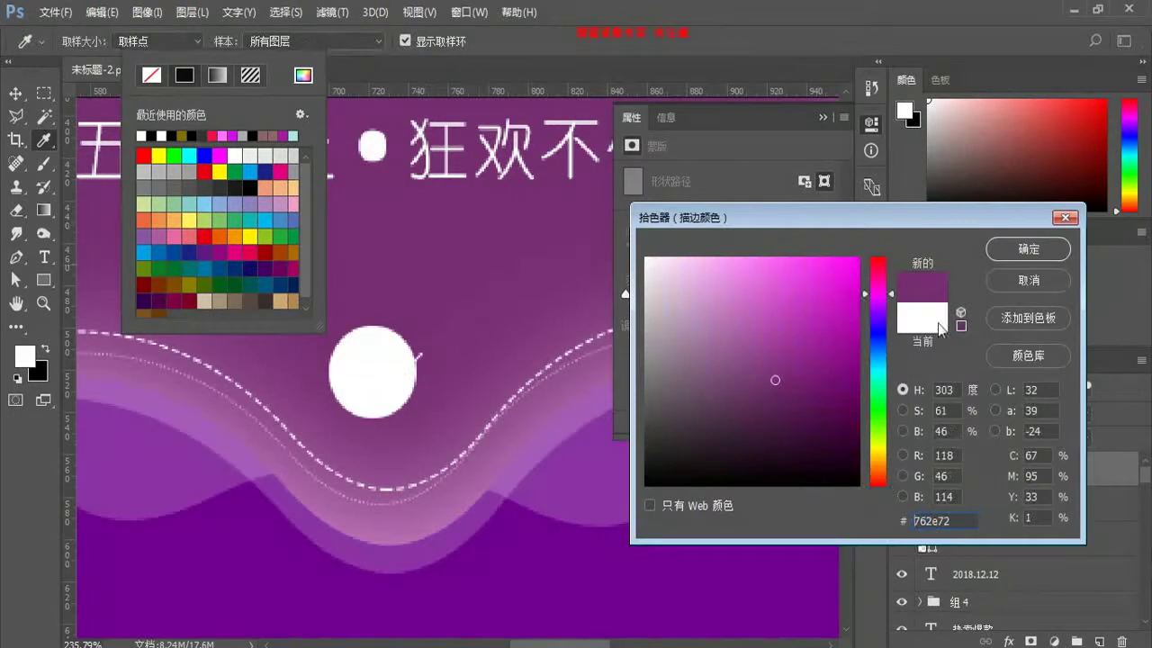
left_click(1025, 252)
key("v")
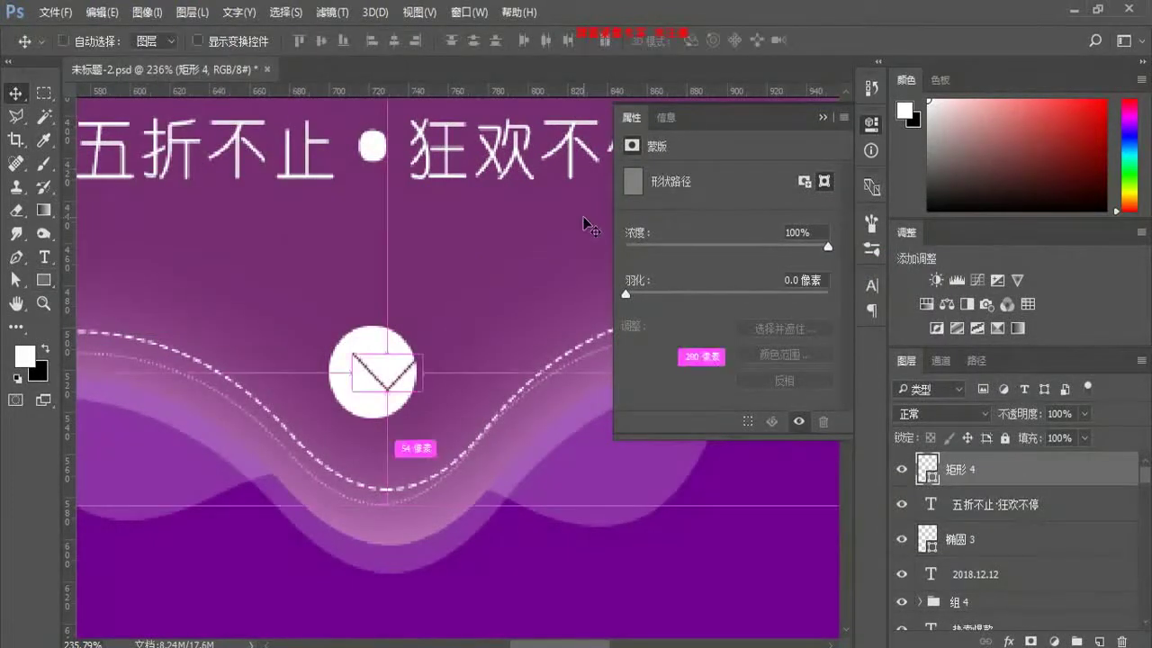
Step: Scale the arrowhead down to about two thirds and centre it horizontally in the lower half of the white circle
key("ctrl+t")
left_click_drag(428, 358, 418, 363)
key("Return")
key("Right")
key("Right")
key("Right")
key("Down")
left_click(393, 329, "shift")
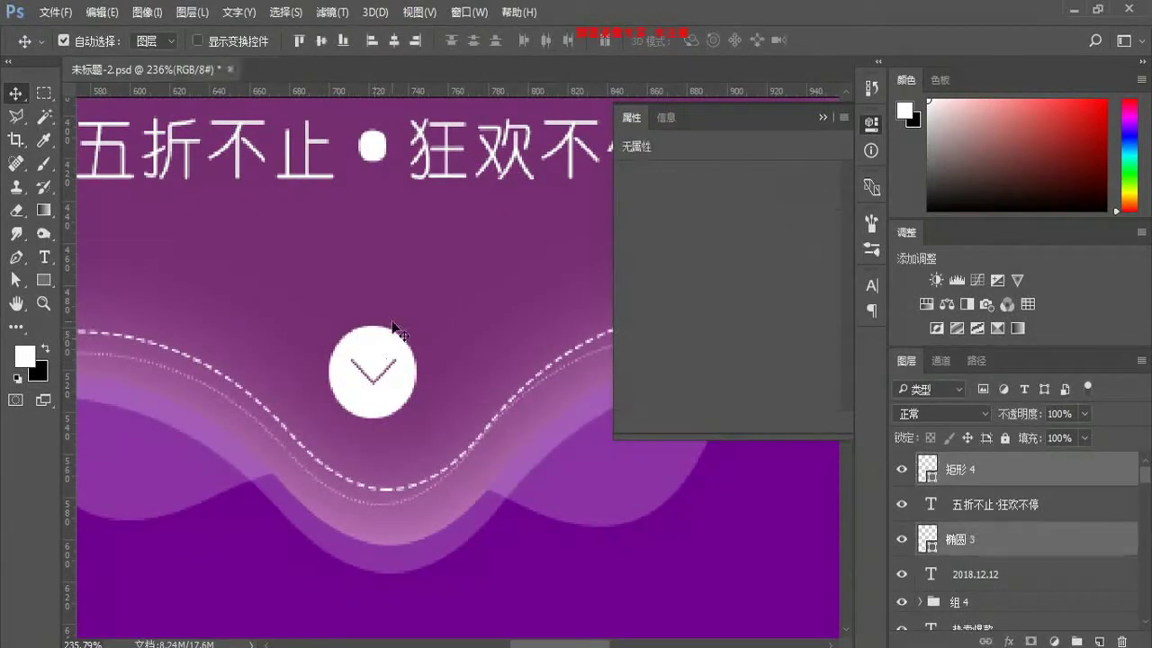
left_click(373, 378)
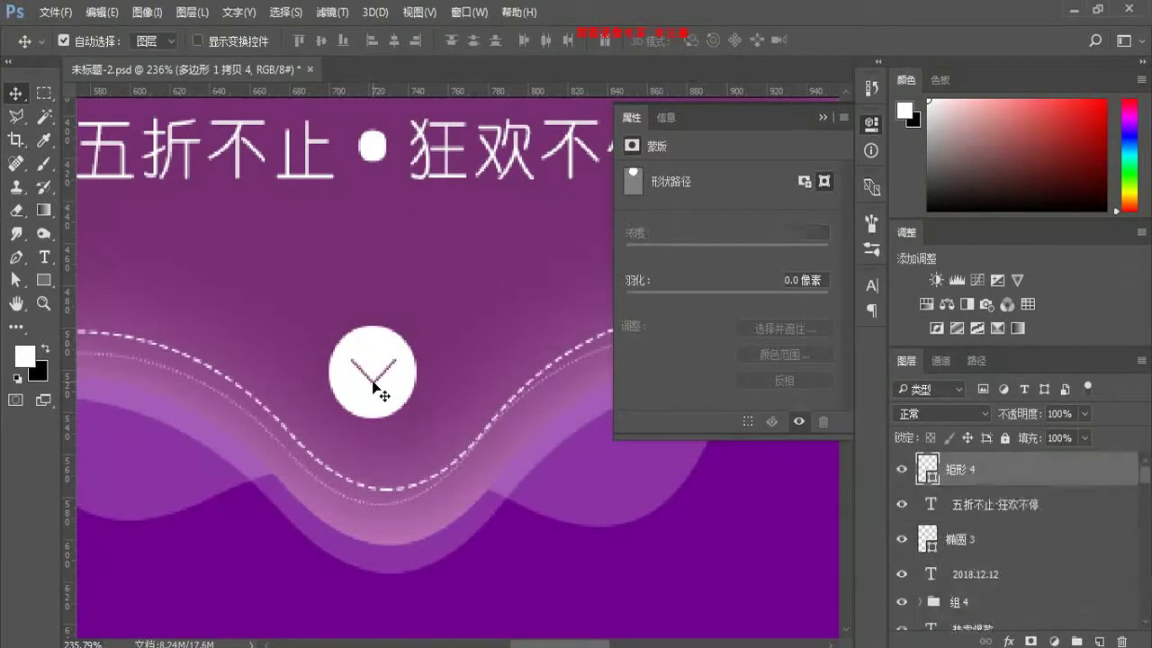
key("Down")
key("Down")
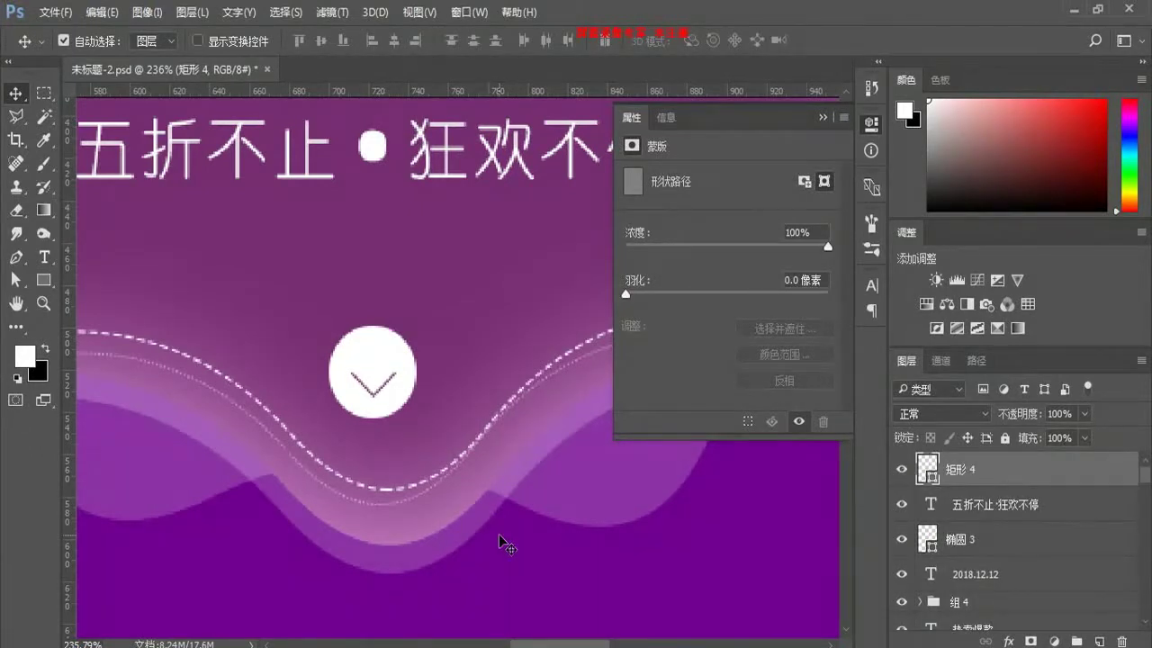
Step: Select a 2 × 2 px square in the upper part of the circle and fill it with black on a new layer
scroll(467, 462, "up", 5)
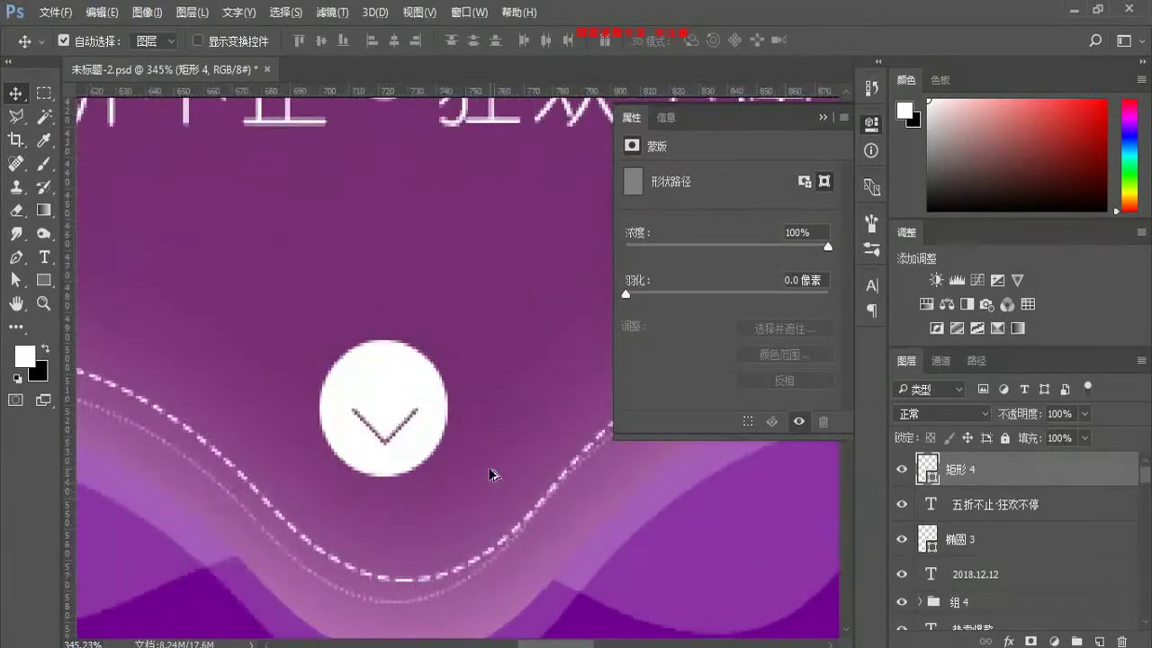
scroll(401, 475, "up", 1)
left_click(44, 93)
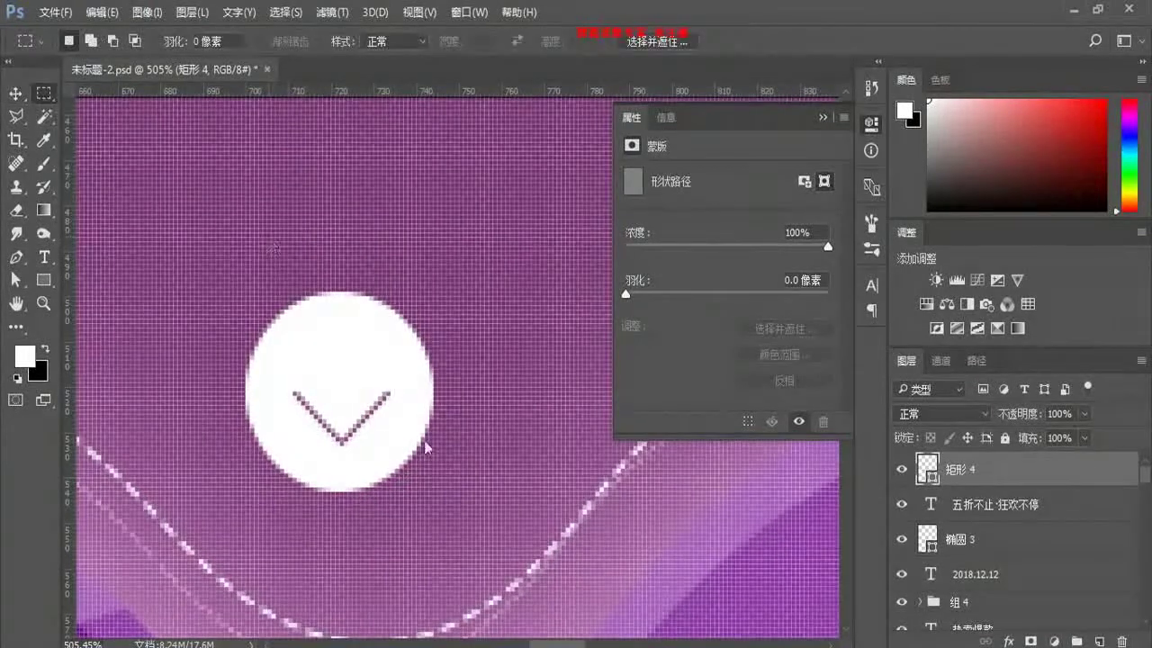
left_click_drag(333, 320, 335, 323)
key("ctrl+shift+alt+n")
key("alt+Delete")
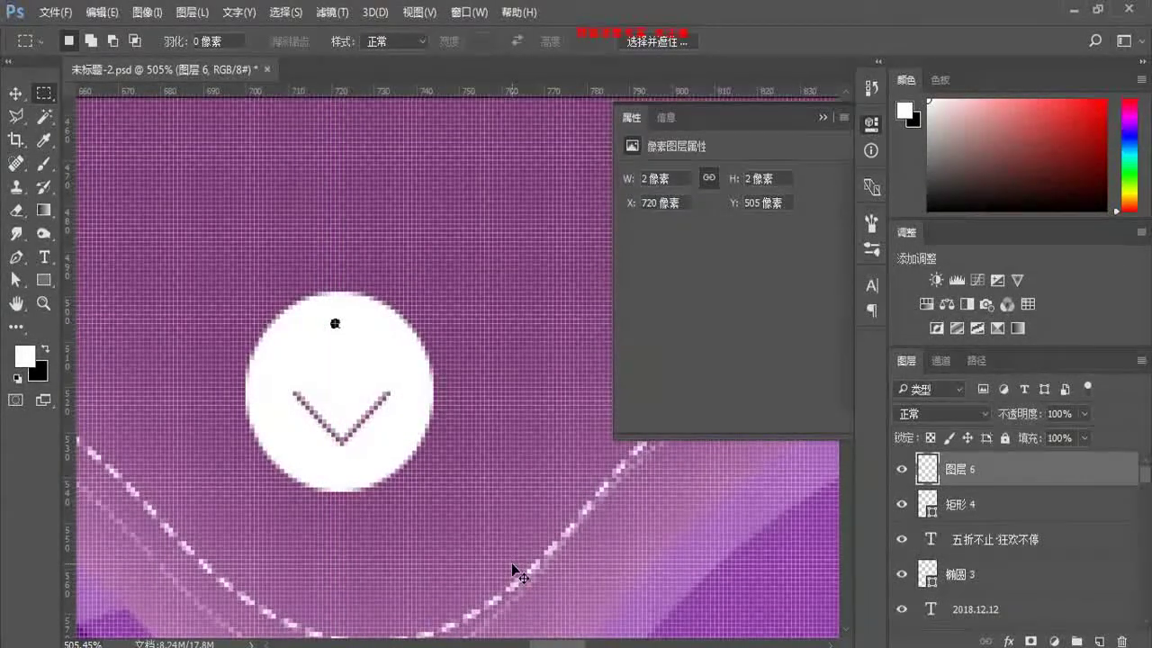
Step: Copy the black square 4 px straight down and merge the two squares into one layer
key("v")
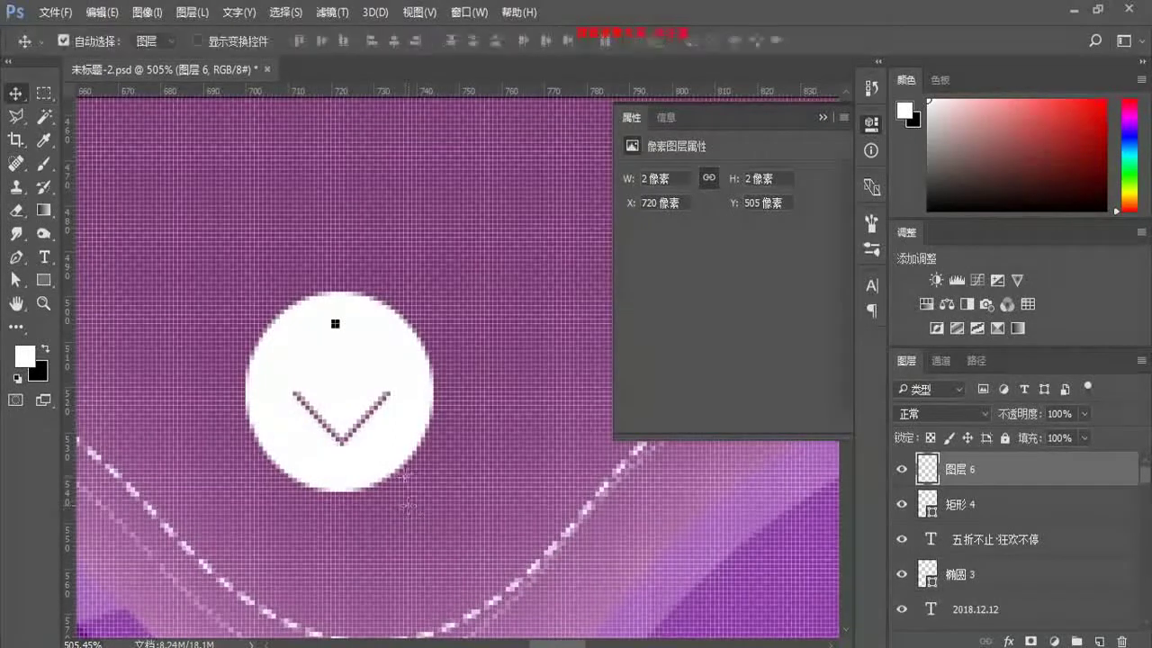
scroll(406, 483, "up", 2, "alt")
scroll(411, 491, "up", 1, "alt")
left_click_drag(264, 174, 265, 203)
left_click(971, 509, "shift")
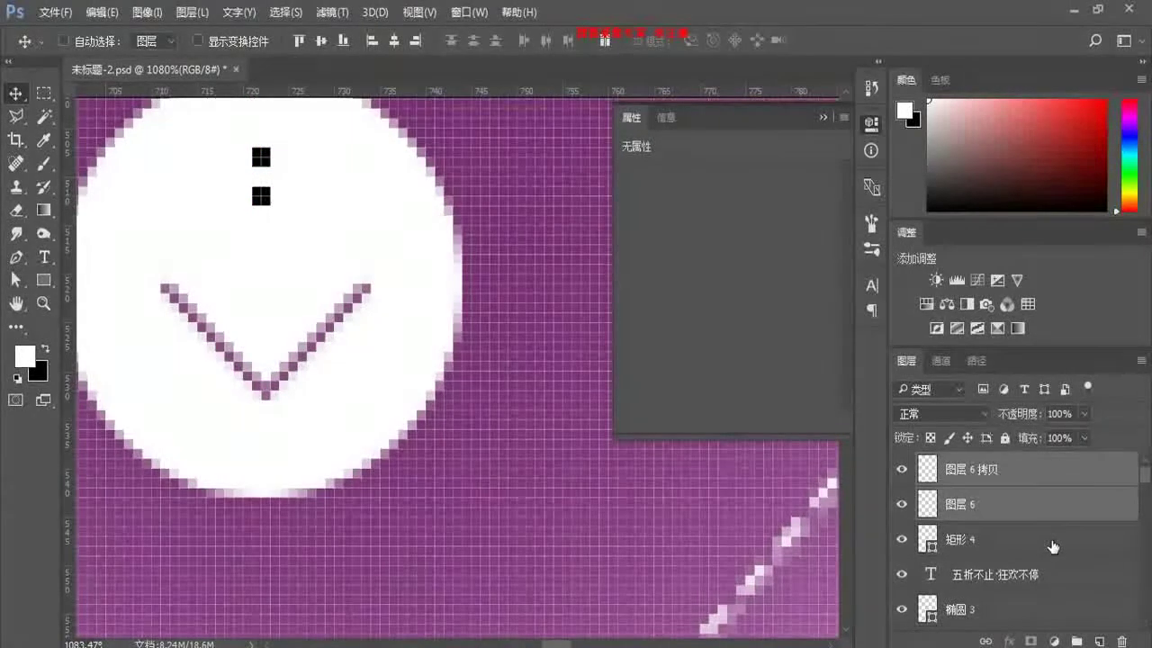
key("ctrl+e")
Step: Duplicate the pair of squares and place the copy directly beneath it at X 721, Y 515 px with even spacing
key("ctrl+j")
key("Left")
key("Left")
key("Left")
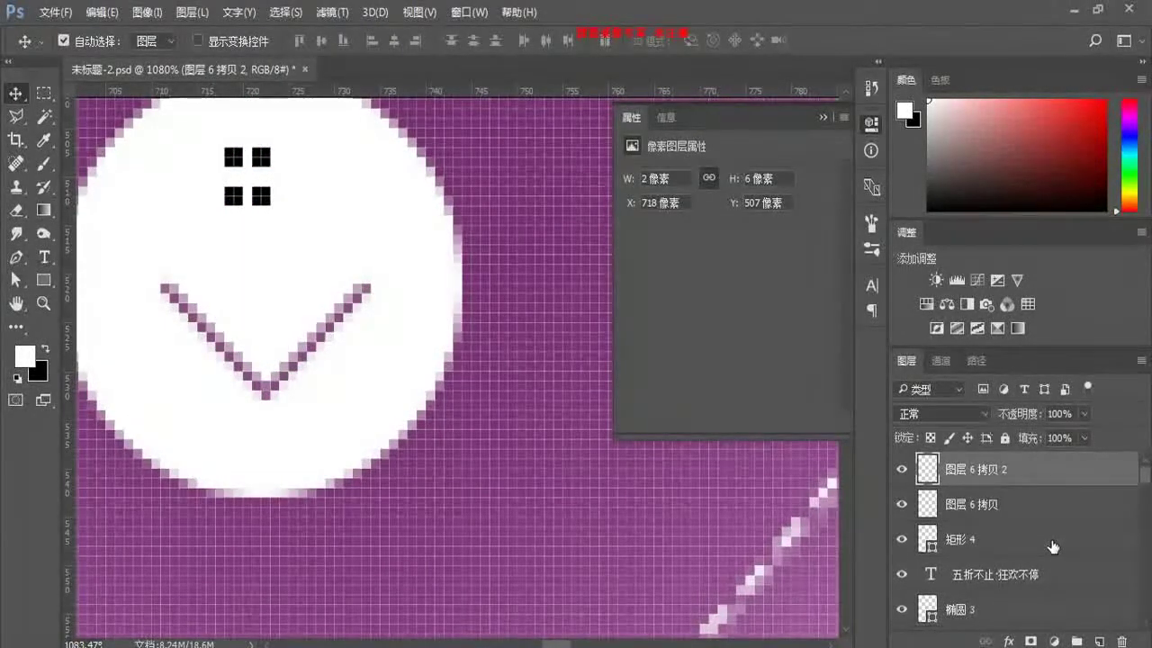
key("Right")
key("Right")
key("Right")
key("Down")
key("Down")
key("Down")
key("Down")
key("Down")
key("Down")
key("Down")
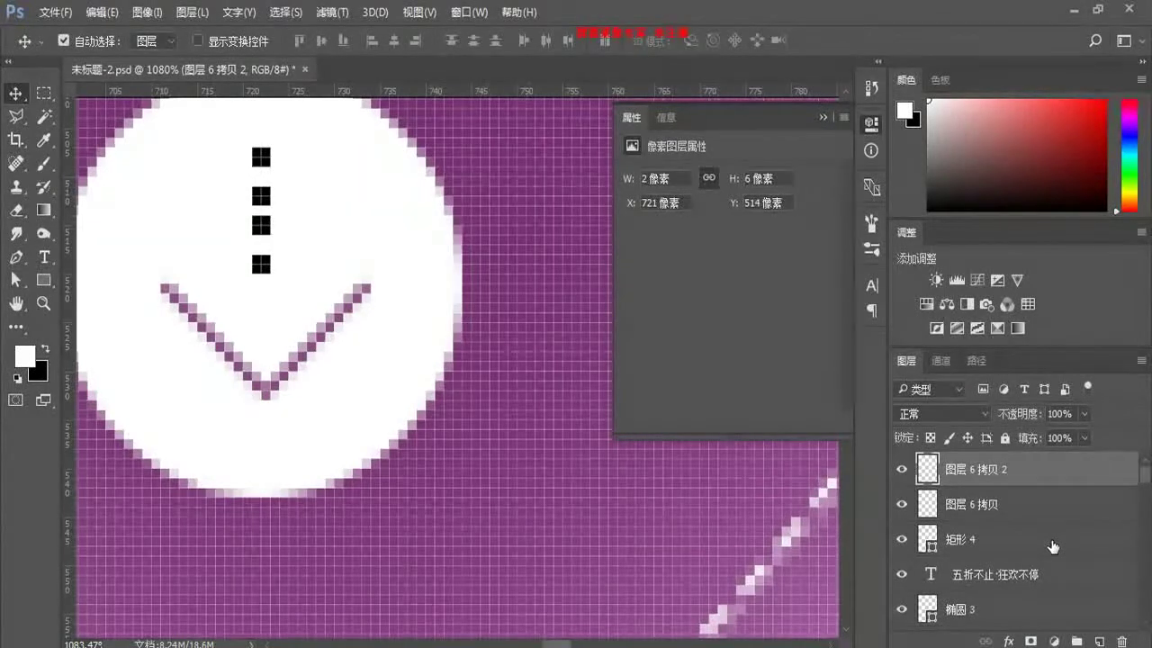
key("Down")
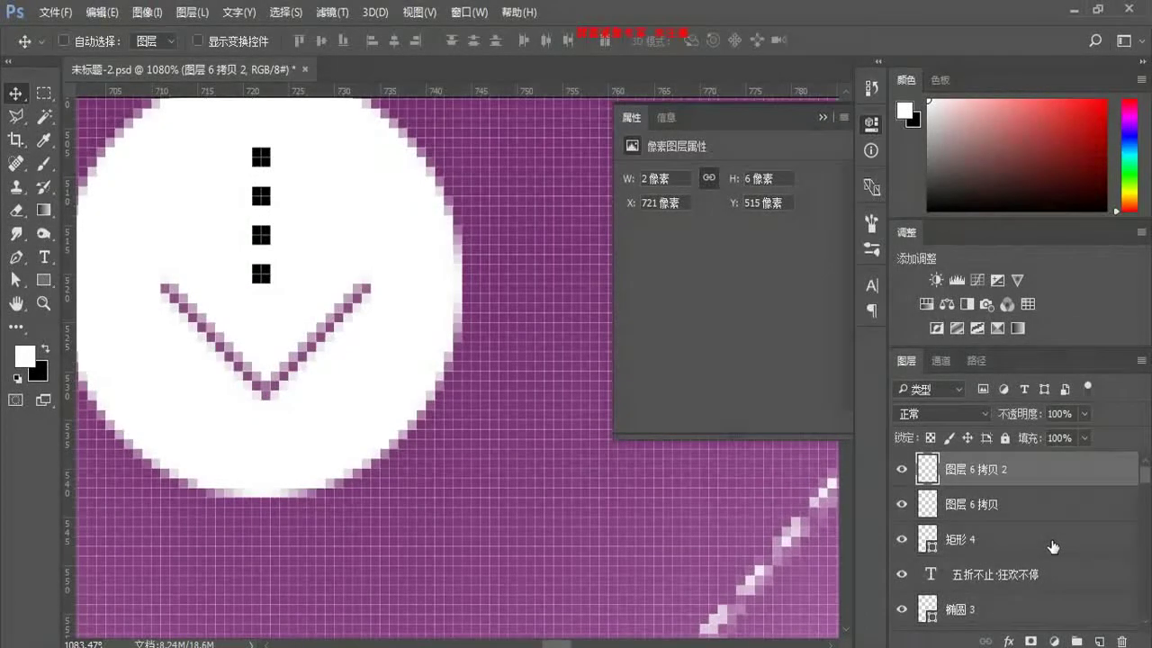
Step: Duplicate the pair again 8 px further down, at Y 523 px, and delete its lower square above the arrow's tip
key("ctrl+j")
key("Down")
key("Down")
key("Down")
key("Down")
key("Down")
key("Down")
key("Down")
key("Down")
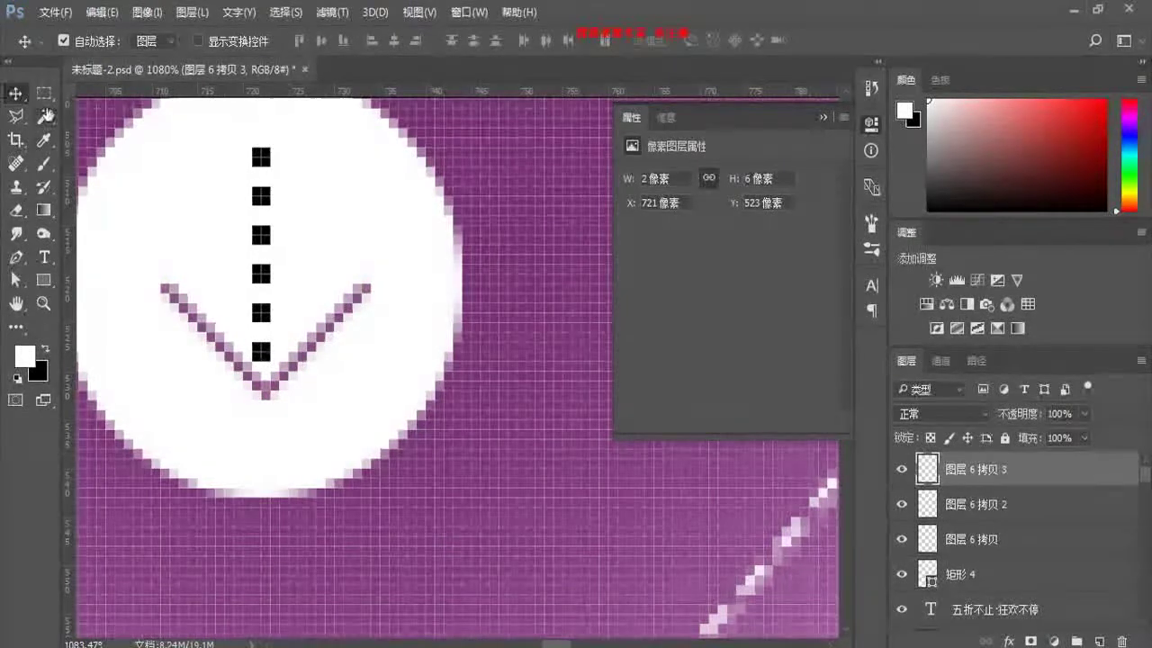
left_click(43, 92)
left_click_drag(244, 332, 298, 391)
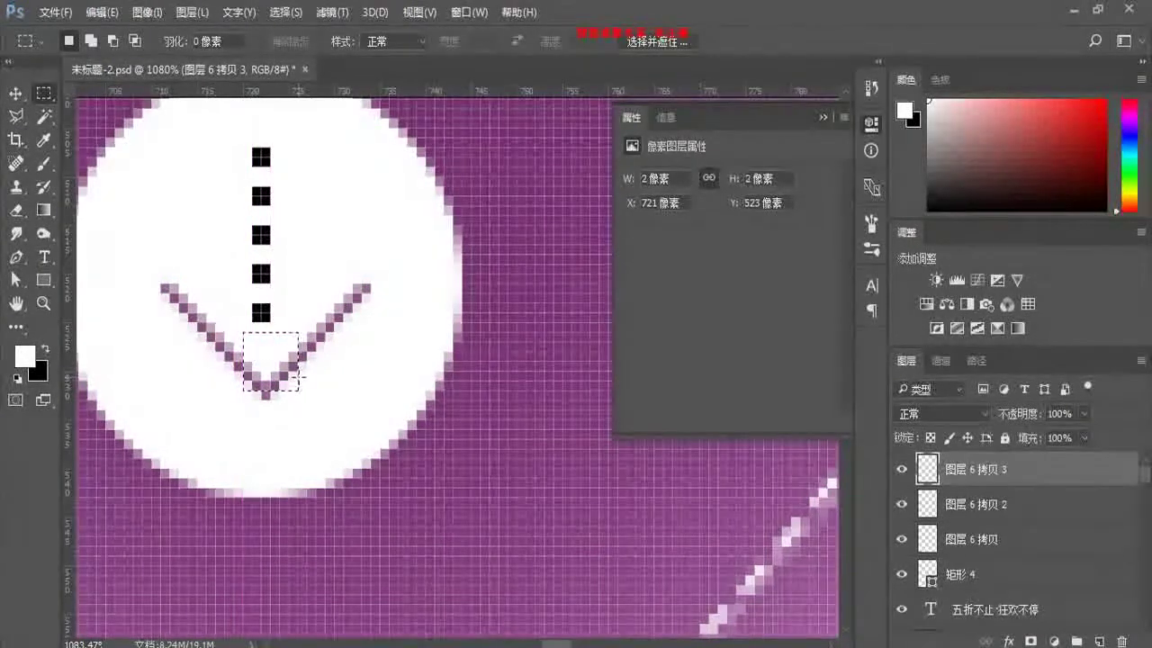
Step: Merge the three layers of black squares forming the arrow's dotted shaft into one layer
left_click(981, 539, "shift")
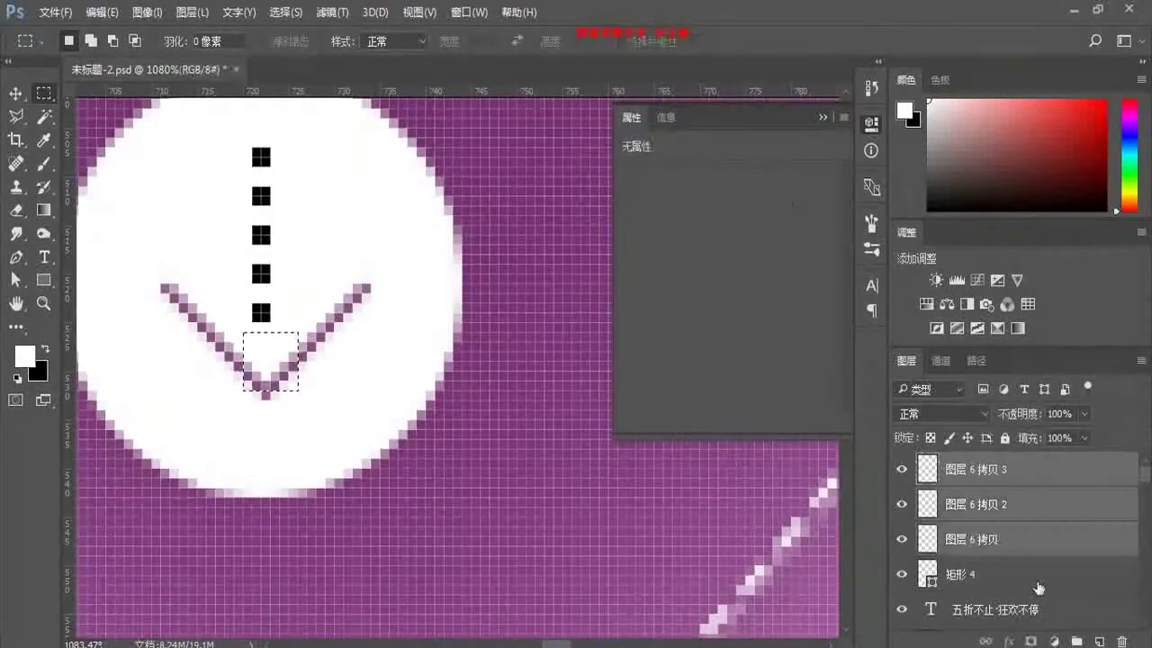
key("ctrl+e")
key("ctrl+1")
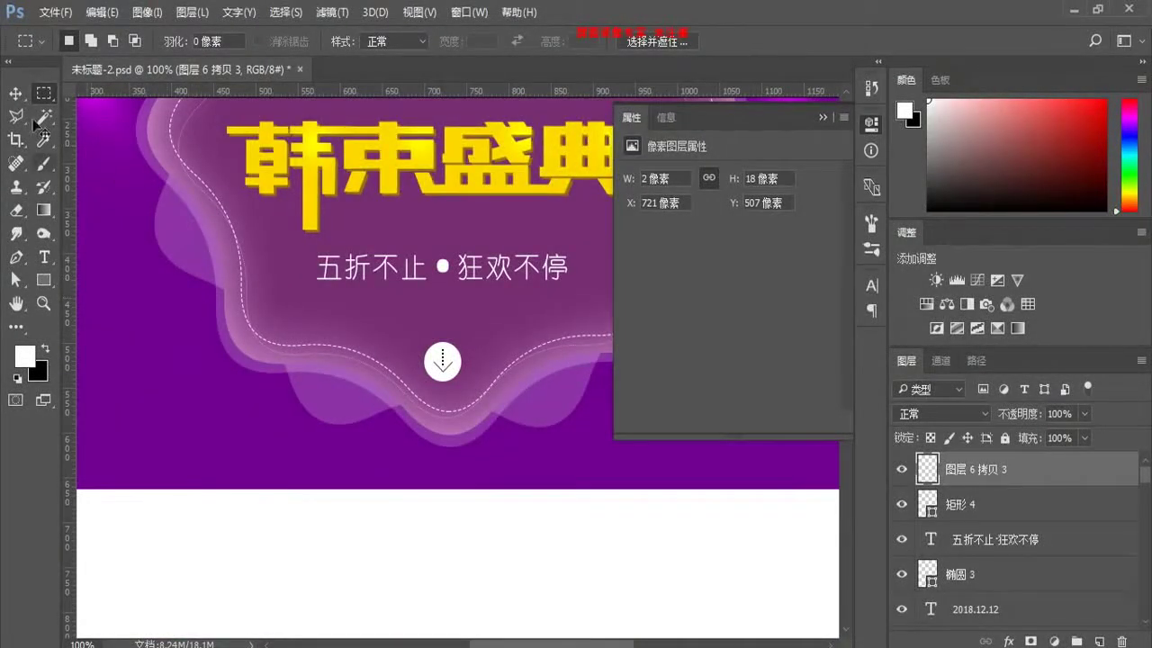
Step: Collapse the floating layer properties and examine the whole banner with its dotted down-arrow icon
left_click(15, 94)
scroll(507, 508, "down", 5)
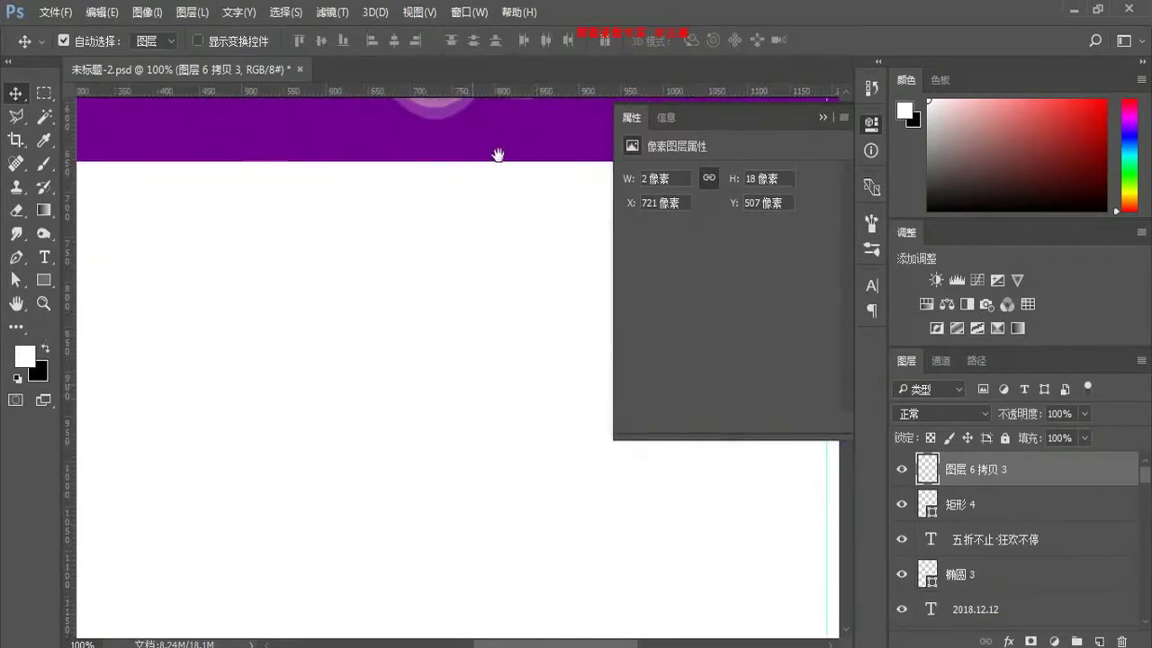
left_click(822, 117)
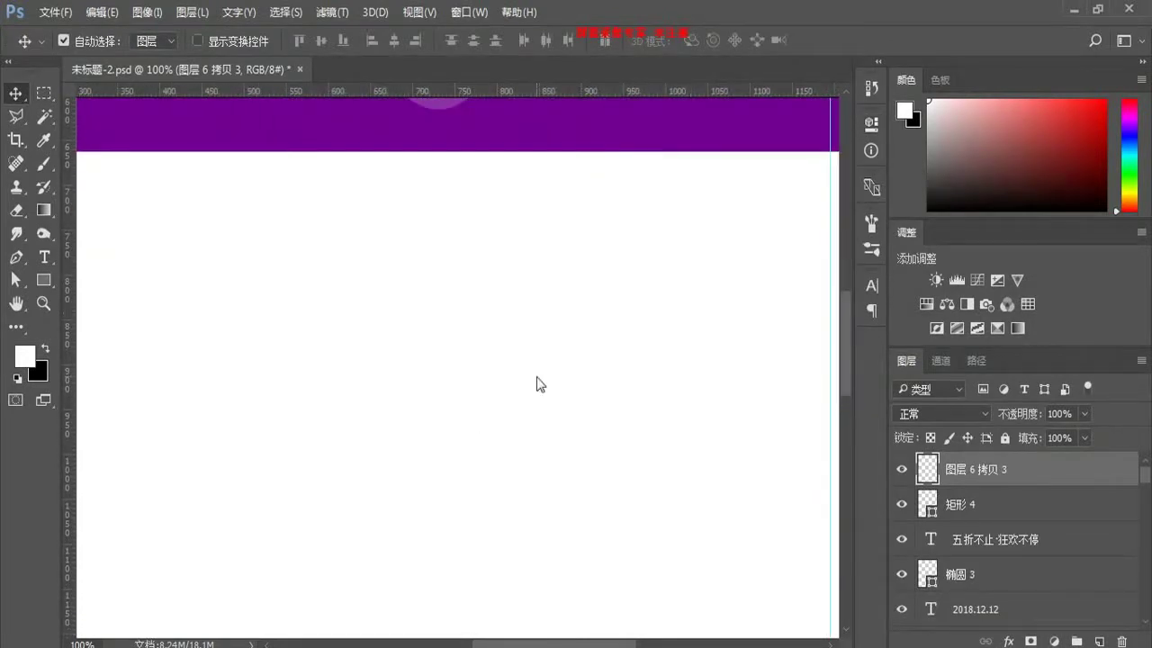
scroll(536, 384, "up", 6)
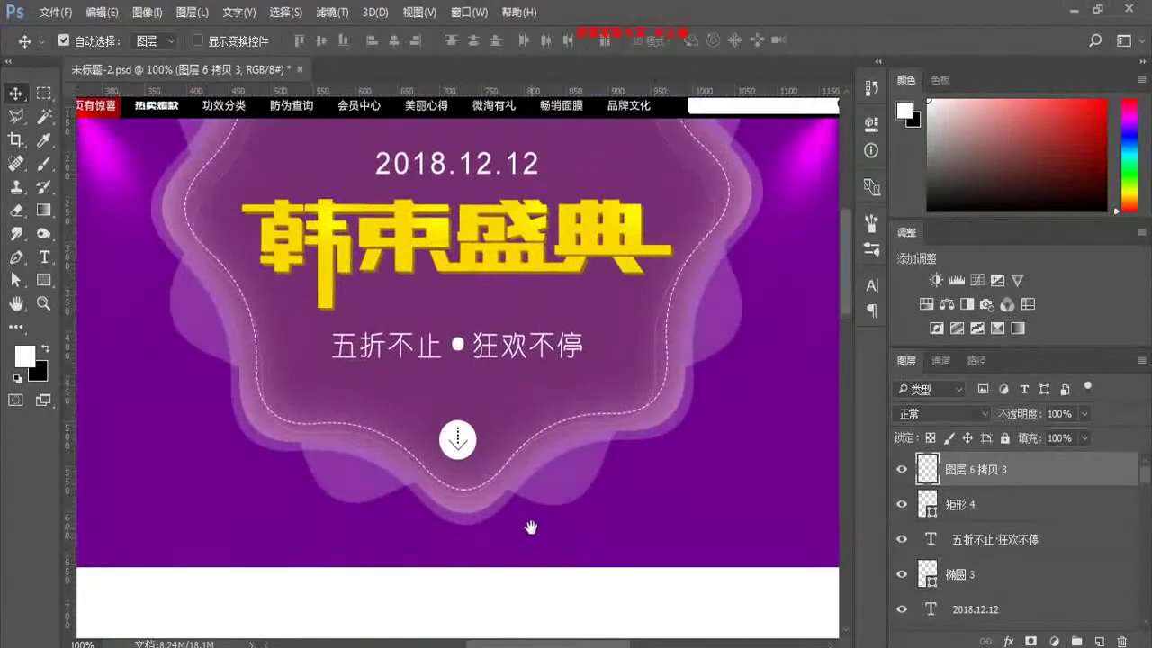
scroll(516, 461, "down", 4)
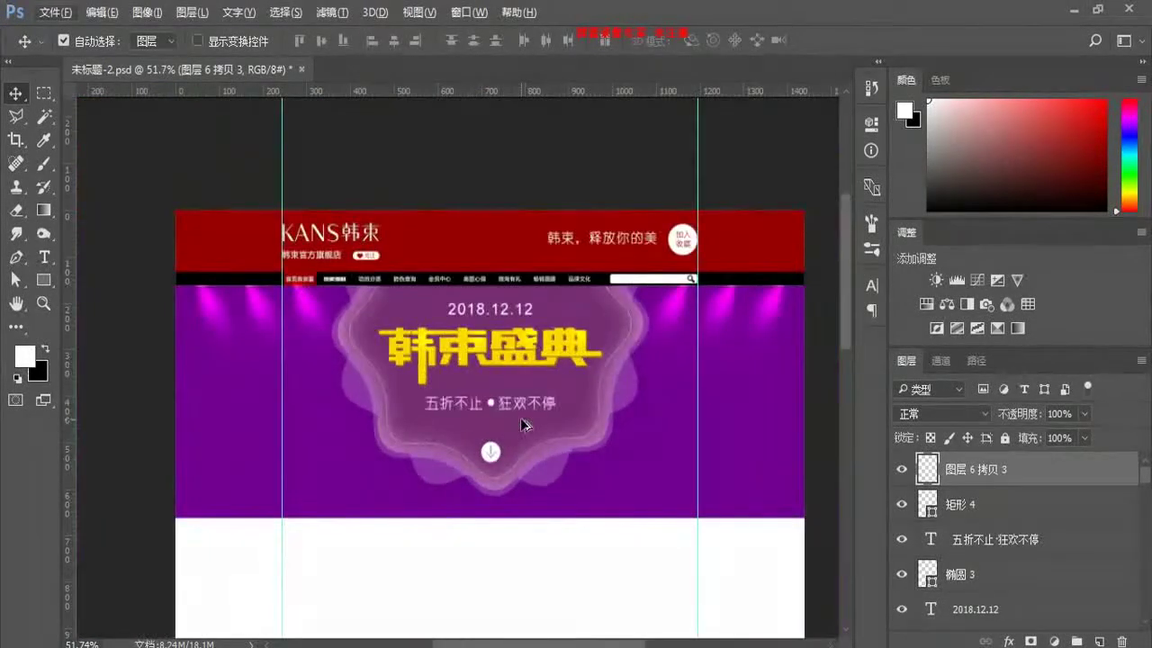